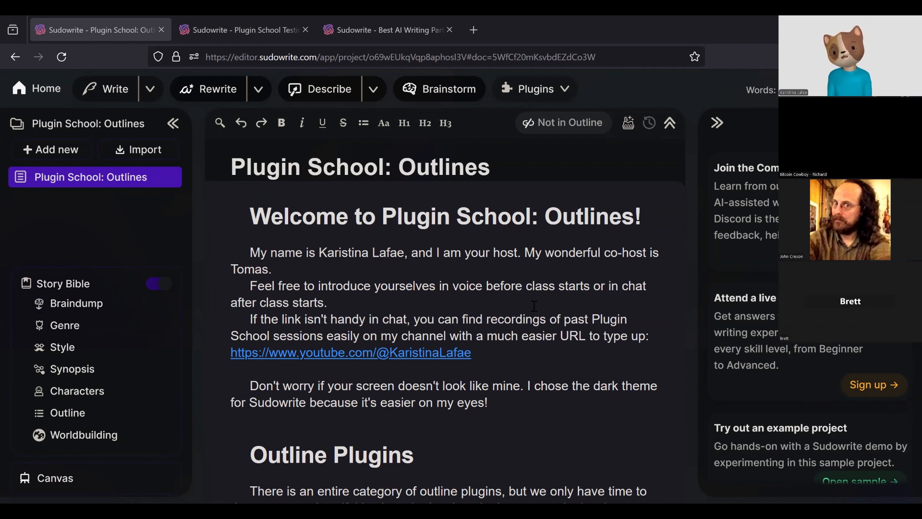
Change "There is an entire category" to "There isn't an entire category" in the Outline Plugins introduction
{"action": "scroll", "coordinate": [535, 317], "scroll_direction": "down", "scroll_amount": 1}
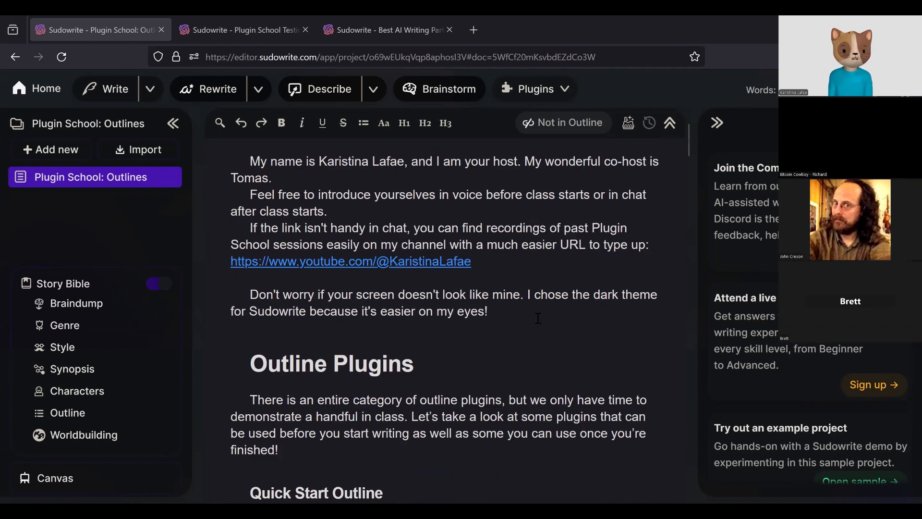
{"action": "scroll", "coordinate": [535, 317], "scroll_direction": "down", "scroll_amount": 2}
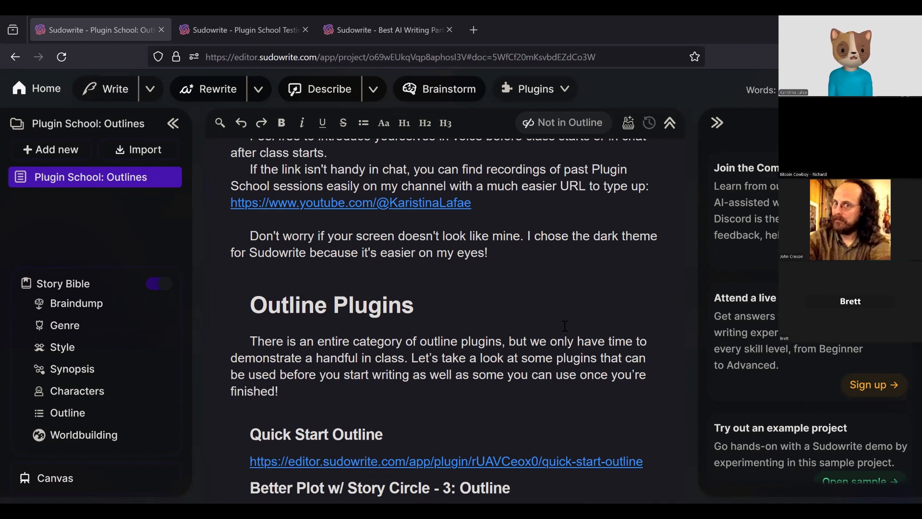
{"action": "scroll", "coordinate": [565, 326], "scroll_direction": "down", "scroll_amount": 3}
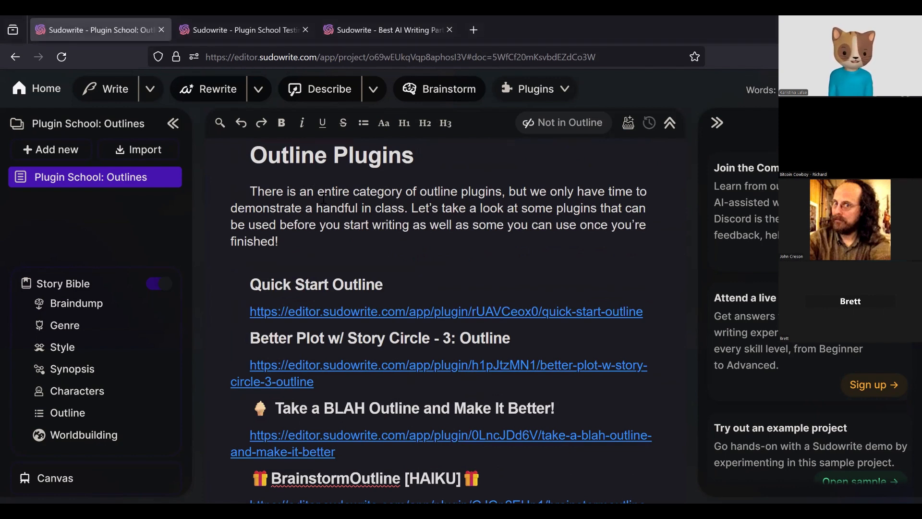
{"action": "key", "text": "BackSpace"}
{"action": "type", "text": "n't"}
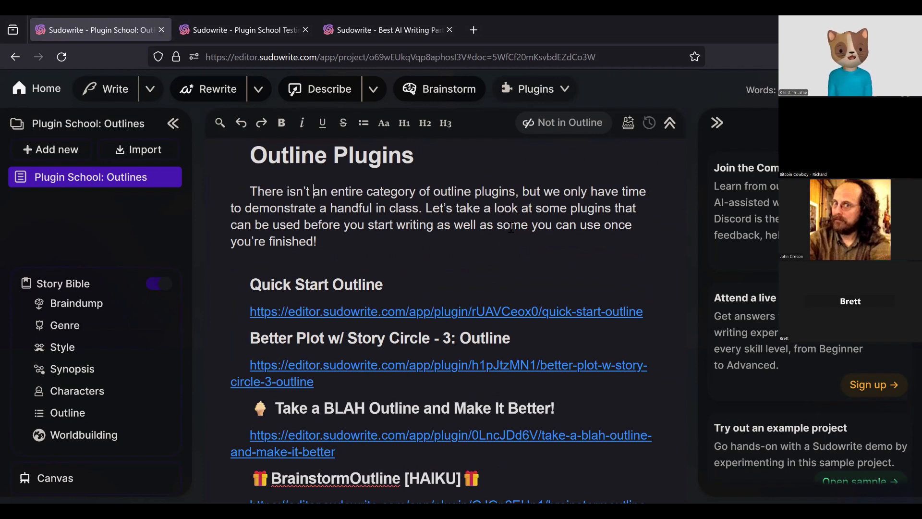
View the plugin directory page and switch to the Plugin School Testing document
{"action": "scroll", "coordinate": [511, 228], "scroll_direction": "down", "scroll_amount": 2}
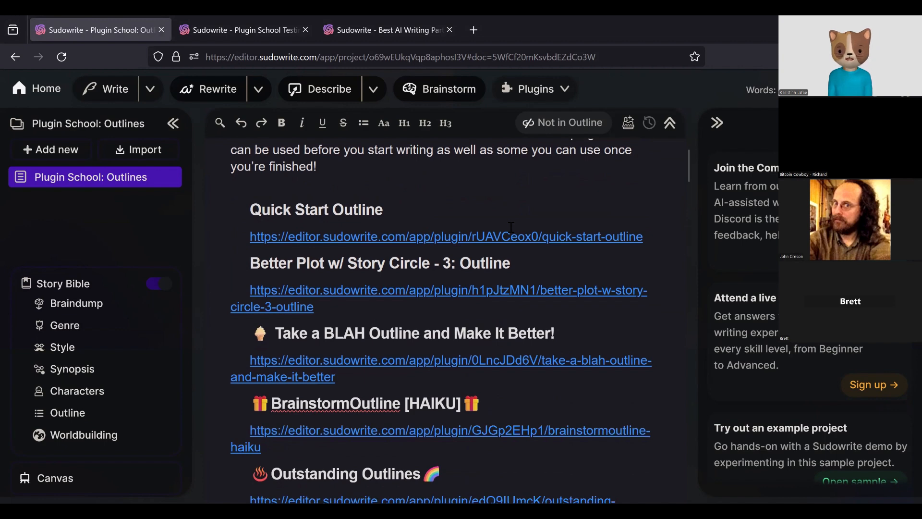
{"action": "left_click", "coordinate": [364, 25]}
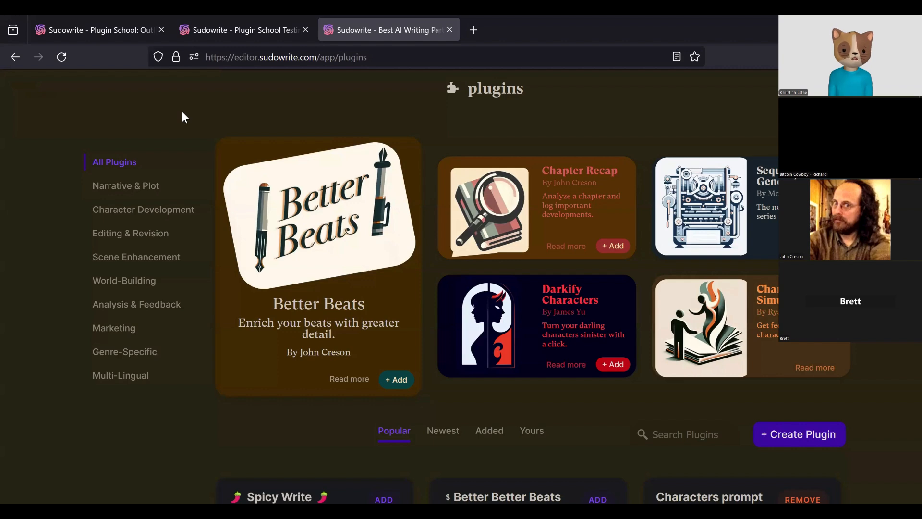
{"action": "left_click", "coordinate": [240, 29]}
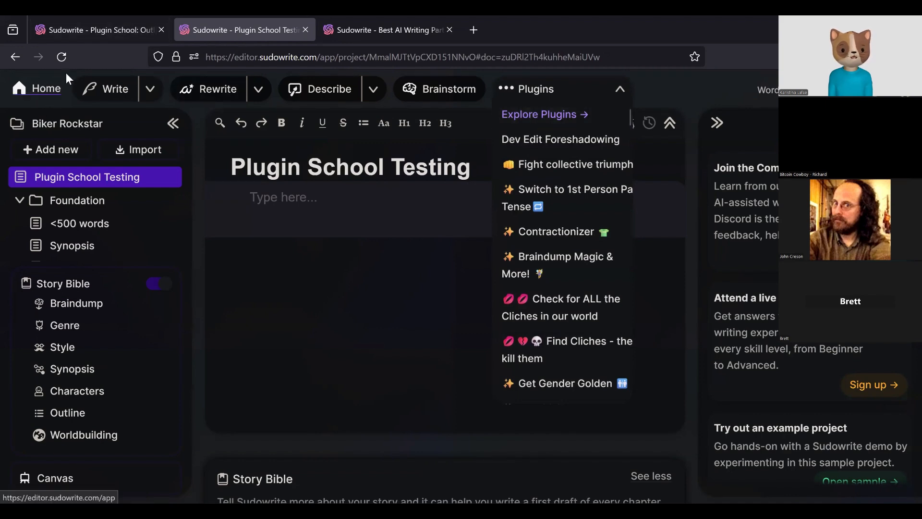
Open the home page in a separate browser tab, view the project list and close that tab
{"action": "middle_click", "coordinate": [42, 89]}
{"action": "left_click", "coordinate": [363, 25]}
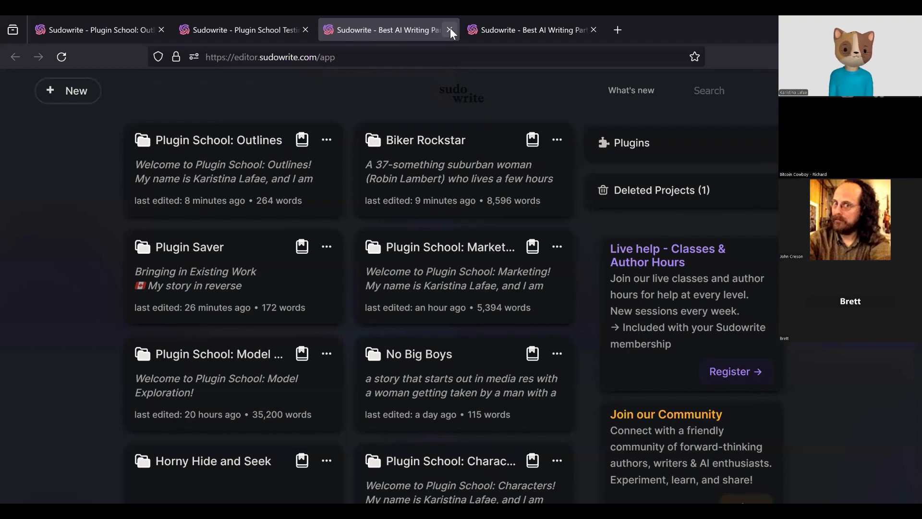
{"action": "key", "text": "ctrl+w"}
Return to the Plugin School: Outlines document and look through its list of outline plugin links
{"action": "left_click", "coordinate": [155, 23]}
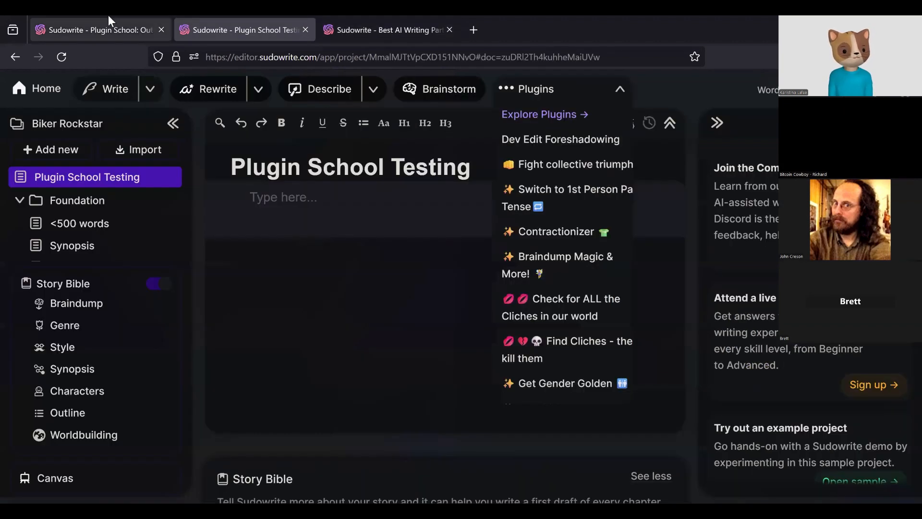
{"action": "scroll", "coordinate": [562, 192], "scroll_direction": "up", "scroll_amount": 2}
{"action": "scroll", "coordinate": [567, 207], "scroll_direction": "down", "scroll_amount": 4}
{"action": "scroll", "coordinate": [568, 210], "scroll_direction": "down", "scroll_amount": 10}
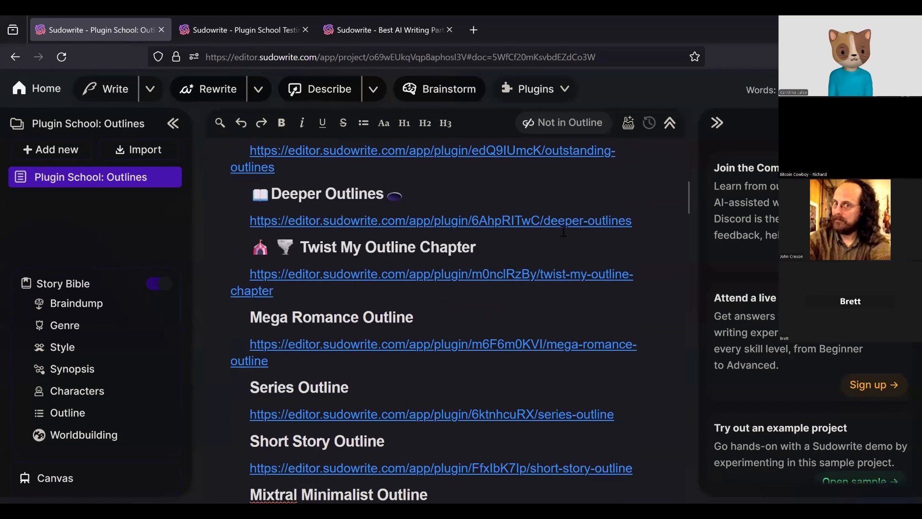
{"action": "scroll", "coordinate": [563, 232], "scroll_direction": "up", "scroll_amount": 12}
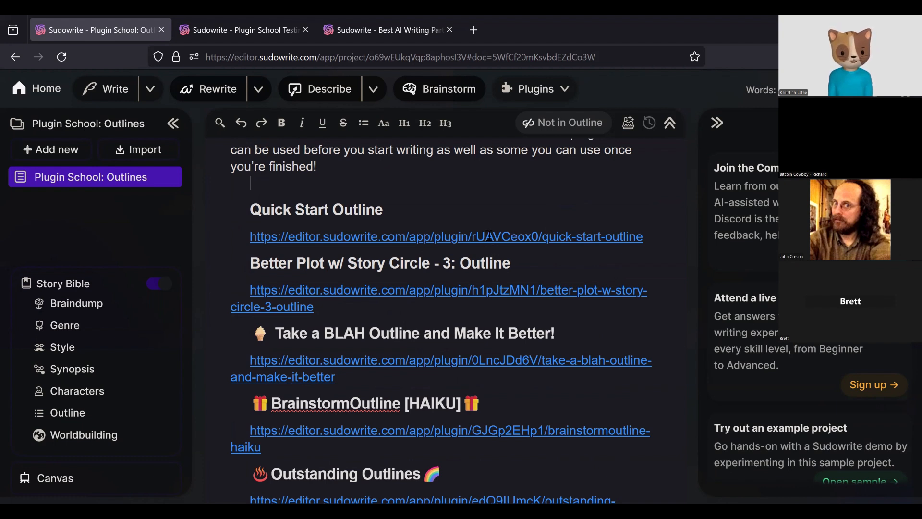
Open the Quick Start Outline plugin page from its link in the document and review its description
{"action": "left_click", "coordinate": [488, 236]}
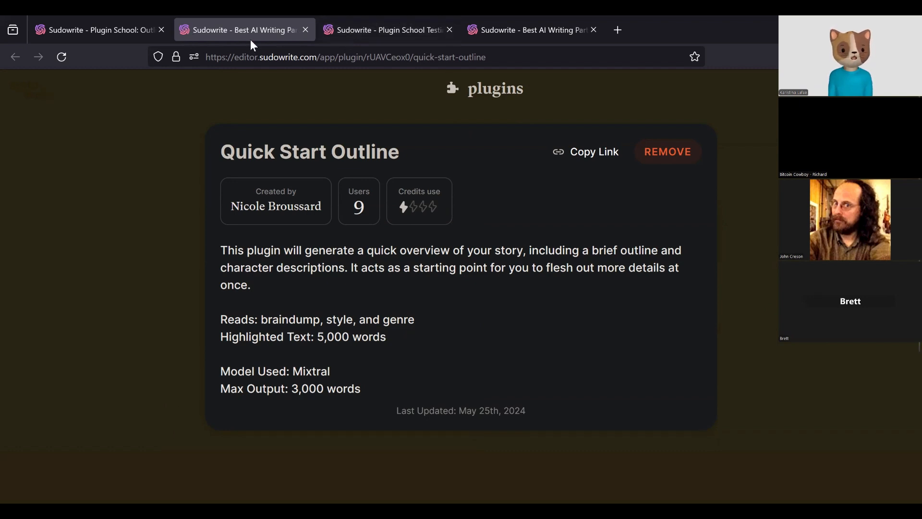
{"action": "left_click", "coordinate": [88, 28]}
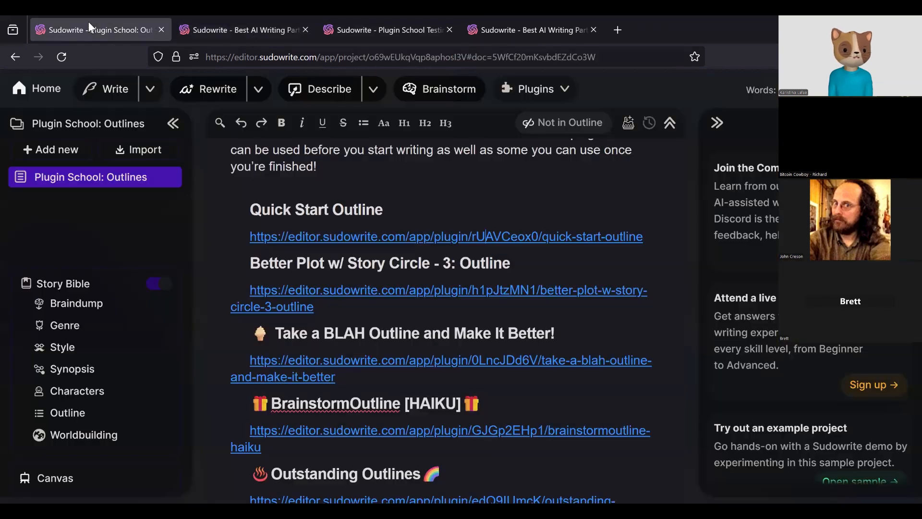
{"action": "left_click", "coordinate": [343, 28]}
{"action": "left_click", "coordinate": [269, 29]}
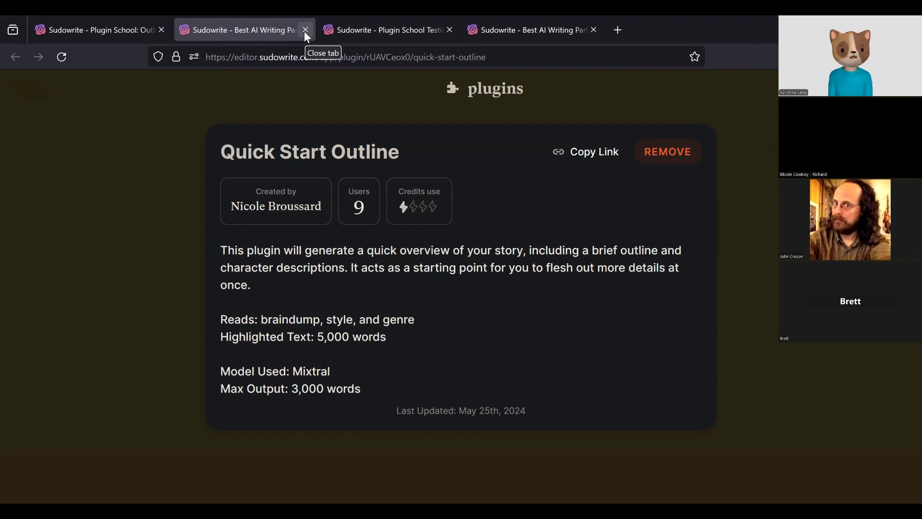
In the Plugin School Testing document, search the installed plugins for "quick" and run Quick Start Outline
{"action": "left_click", "coordinate": [354, 29]}
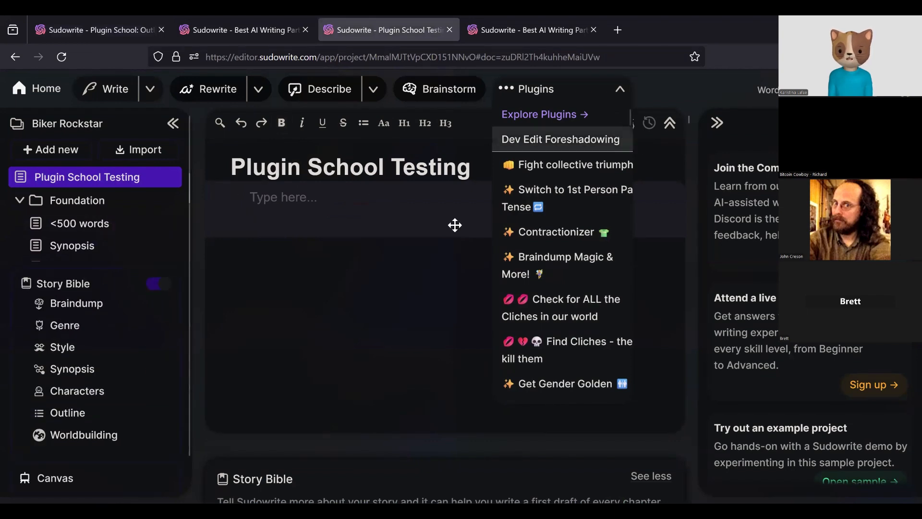
{"action": "left_click", "coordinate": [437, 262]}
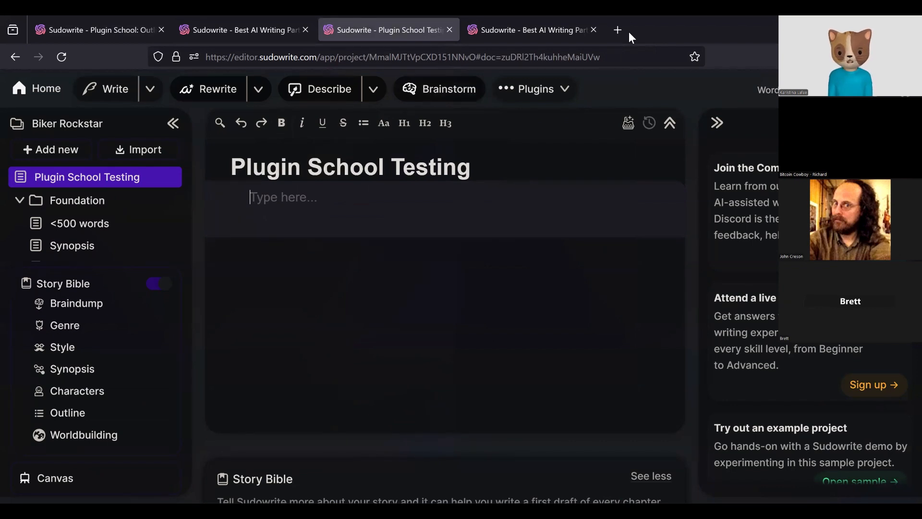
{"action": "left_click", "coordinate": [547, 89]}
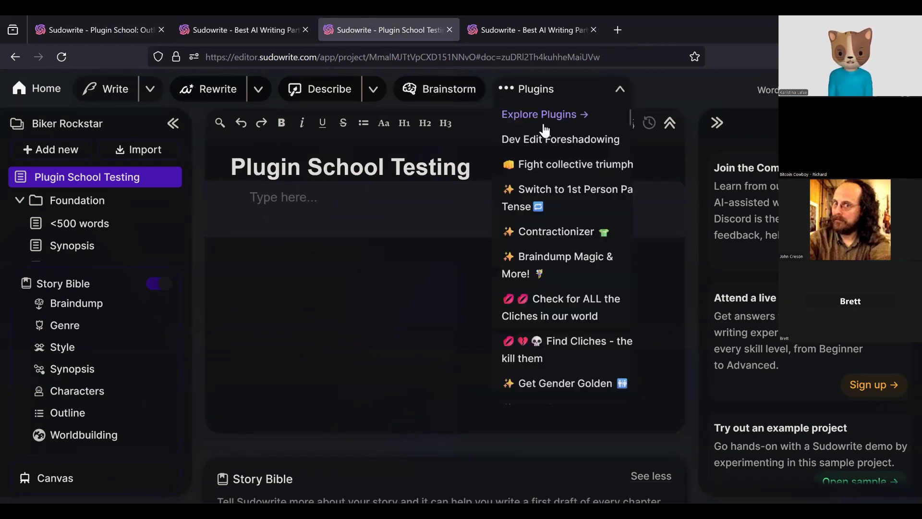
{"action": "scroll", "coordinate": [545, 130], "scroll_direction": "down", "scroll_amount": 5}
{"action": "left_click", "coordinate": [266, 32]}
{"action": "left_click", "coordinate": [373, 22]}
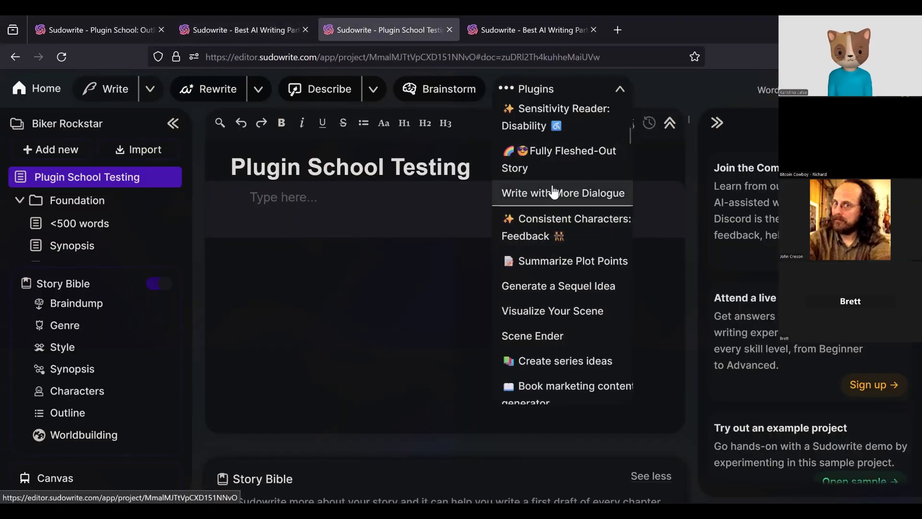
{"action": "key", "text": "ctrl+f"}
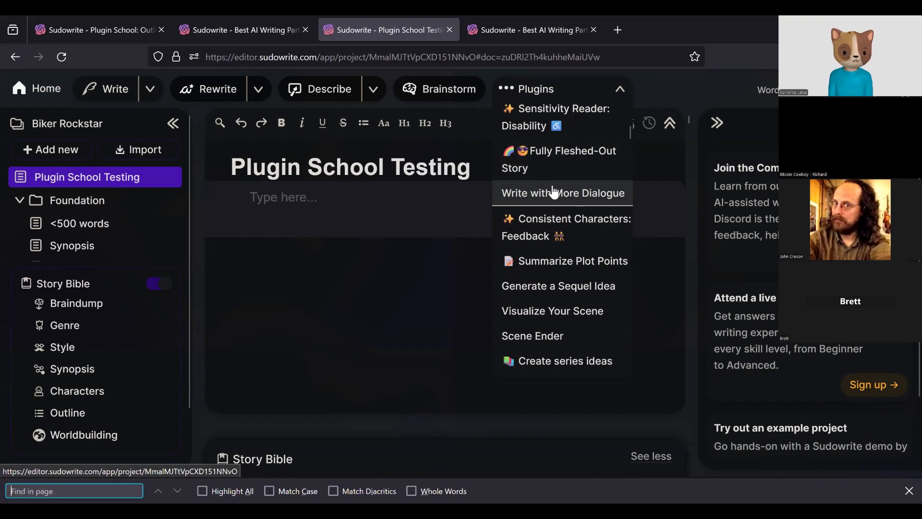
{"action": "type", "text": "qu"}
{"action": "type", "text": "ick"}
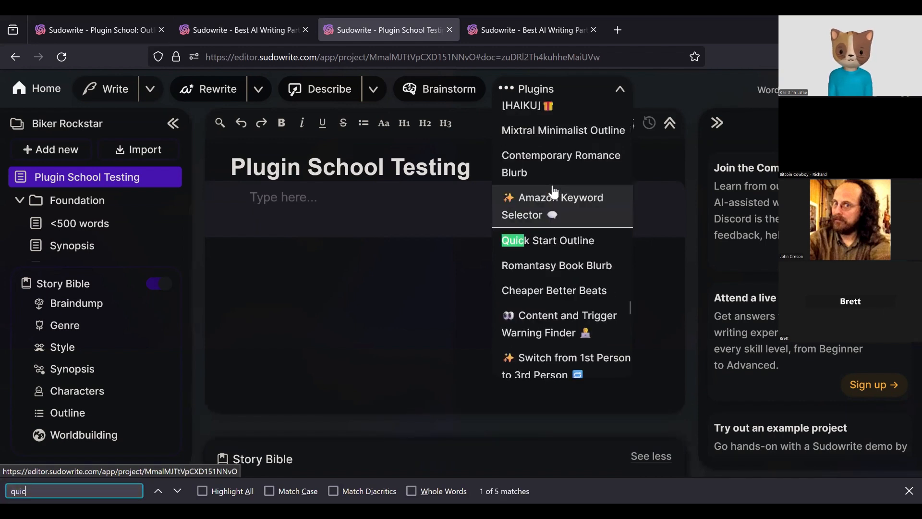
{"action": "left_click", "coordinate": [546, 235]}
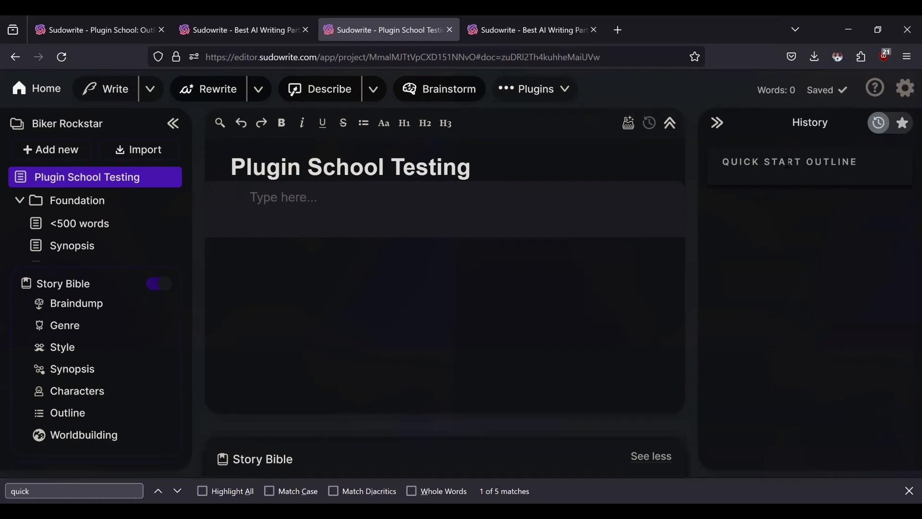
Read the generated Quick Start Outline result from the premise, themes and characters through the acts to the epilogue
{"action": "left_click", "coordinate": [788, 162]}
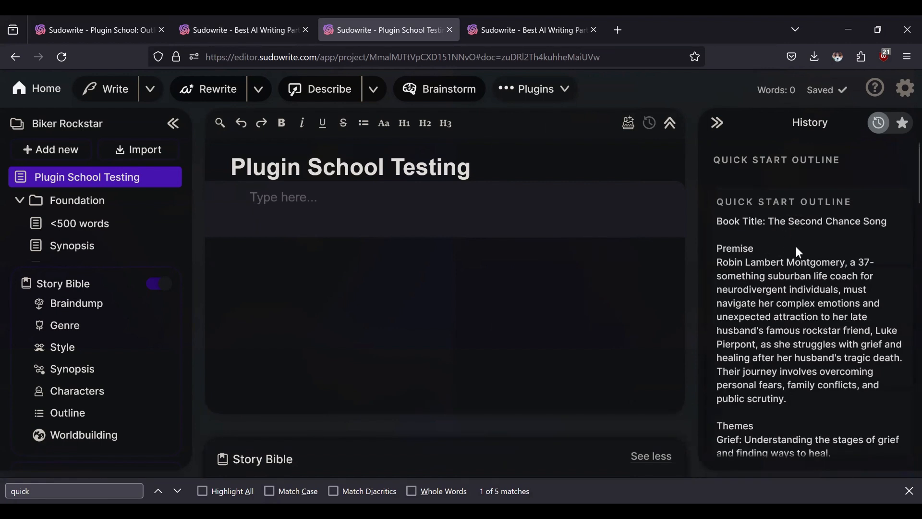
{"action": "scroll", "coordinate": [771, 233], "scroll_direction": "down", "scroll_amount": 2}
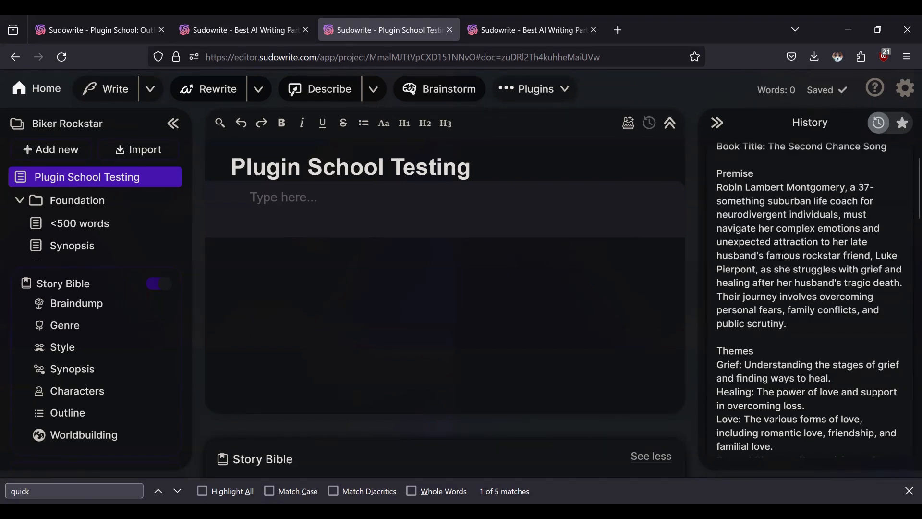
{"action": "scroll", "coordinate": [789, 208], "scroll_direction": "down", "scroll_amount": 3}
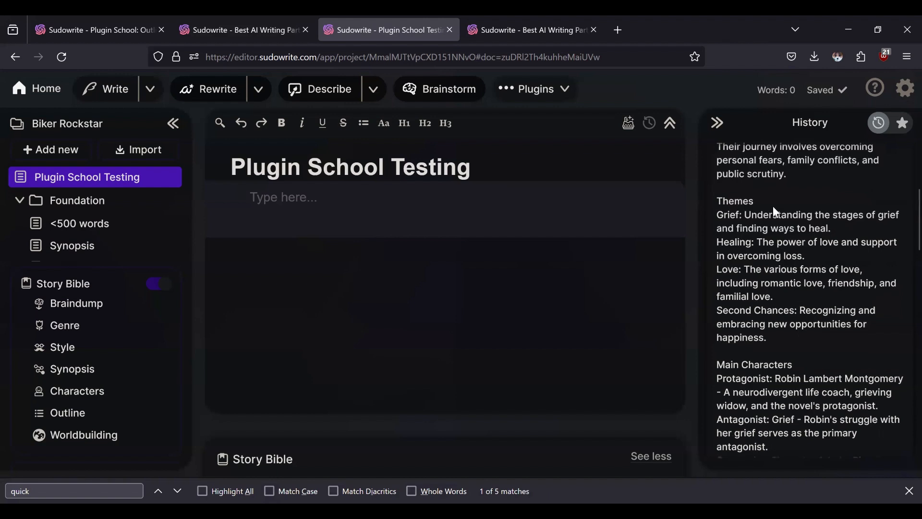
{"action": "scroll", "coordinate": [744, 315], "scroll_direction": "down", "scroll_amount": 3}
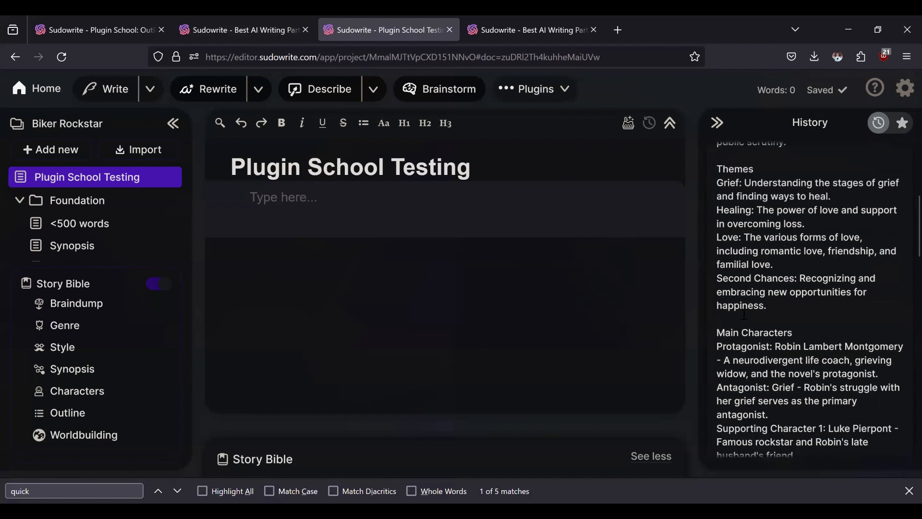
{"action": "scroll", "coordinate": [745, 312], "scroll_direction": "down", "scroll_amount": 2}
{"action": "scroll", "coordinate": [774, 193], "scroll_direction": "up", "scroll_amount": 2}
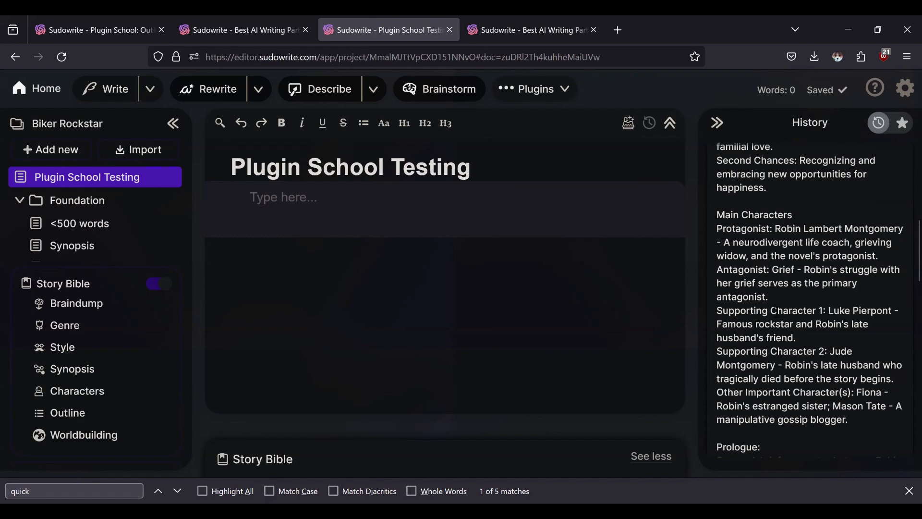
{"action": "scroll", "coordinate": [778, 244], "scroll_direction": "down", "scroll_amount": 3}
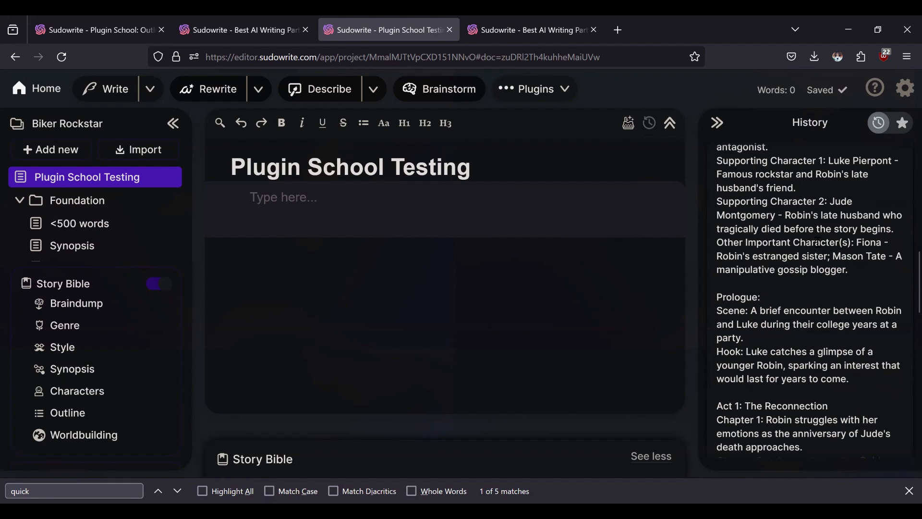
{"action": "scroll", "coordinate": [816, 243], "scroll_direction": "down", "scroll_amount": 2}
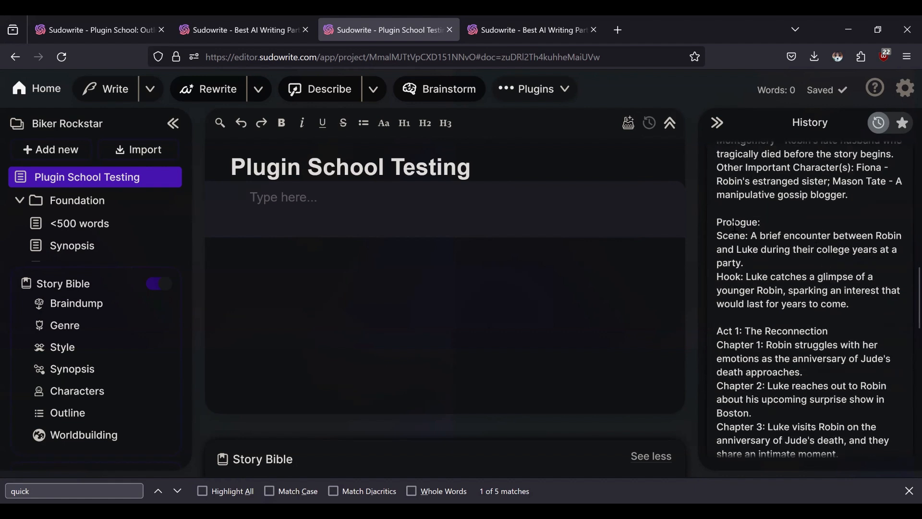
{"action": "scroll", "coordinate": [742, 240], "scroll_direction": "down", "scroll_amount": 3}
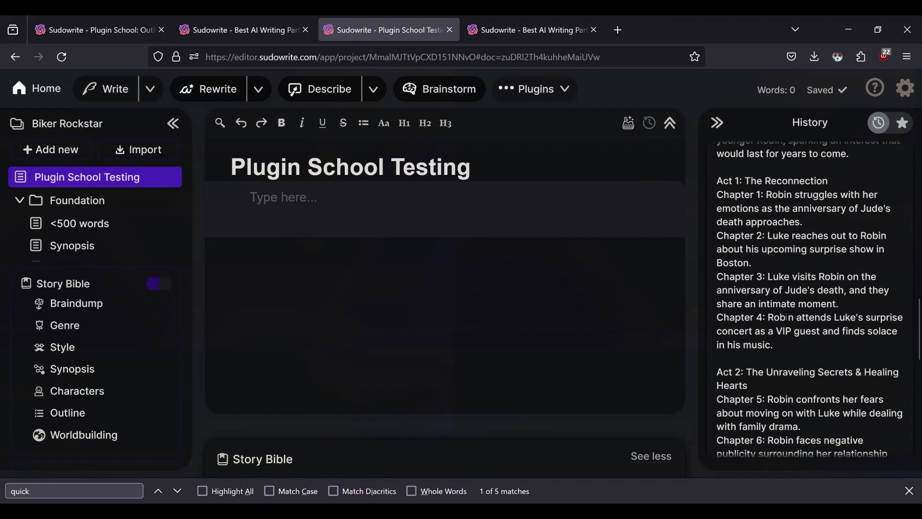
{"action": "scroll", "coordinate": [788, 321], "scroll_direction": "down", "scroll_amount": 10}
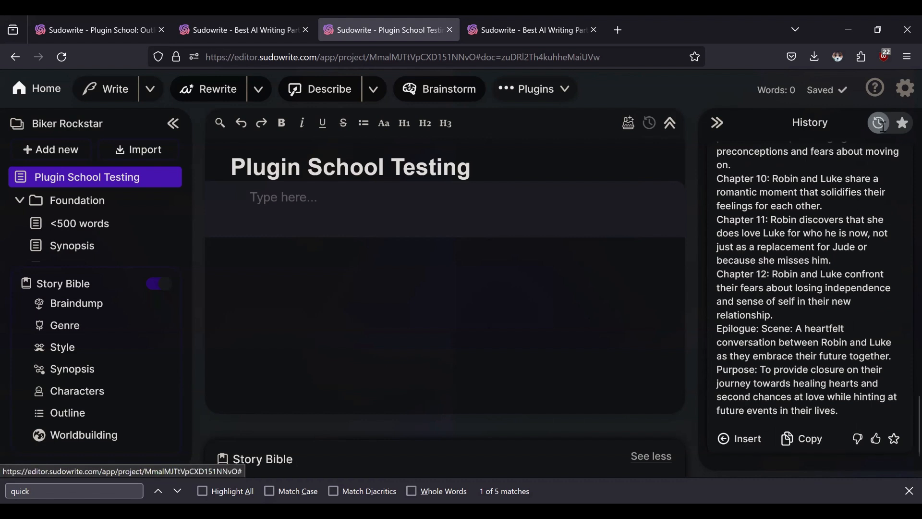
Show the account's recent activity to check the credits used by Quick Start Outline, and close the settings
{"action": "left_click", "coordinate": [907, 89]}
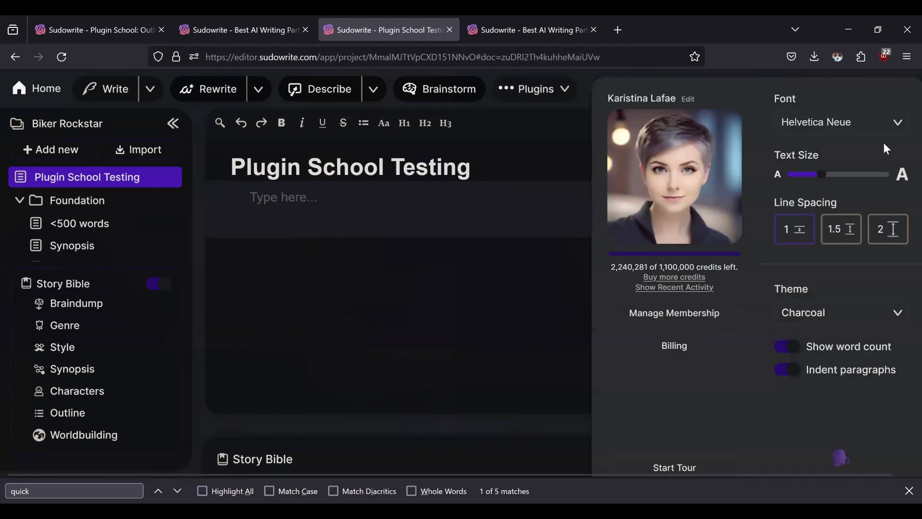
{"action": "left_click", "coordinate": [674, 287]}
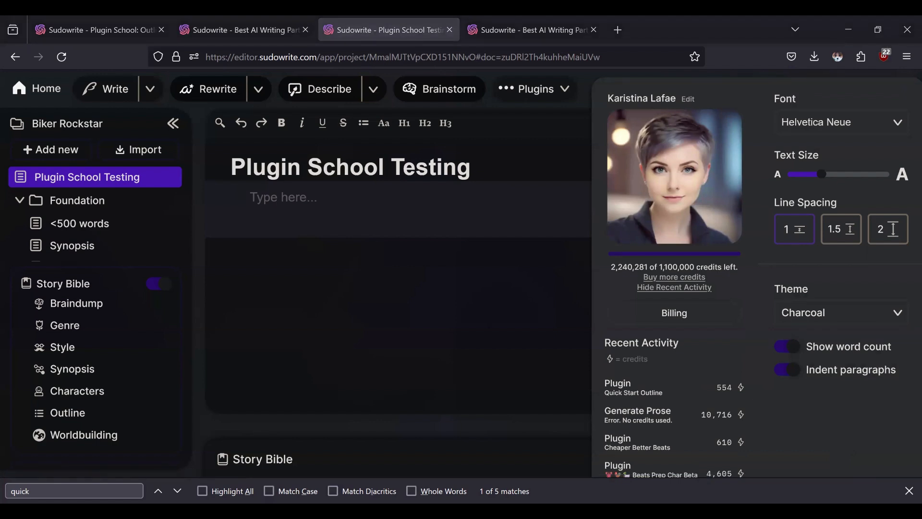
{"action": "left_click", "coordinate": [570, 286]}
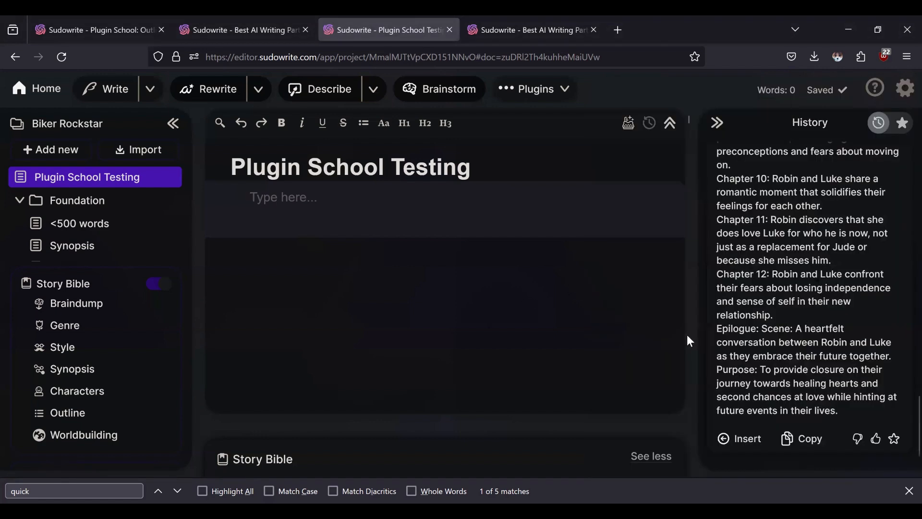
Look back over the chapter summaries in the generated Quick Start Outline result
{"action": "scroll", "coordinate": [794, 250], "scroll_direction": "up", "scroll_amount": 1}
{"action": "scroll", "coordinate": [797, 250], "scroll_direction": "up", "scroll_amount": 12}
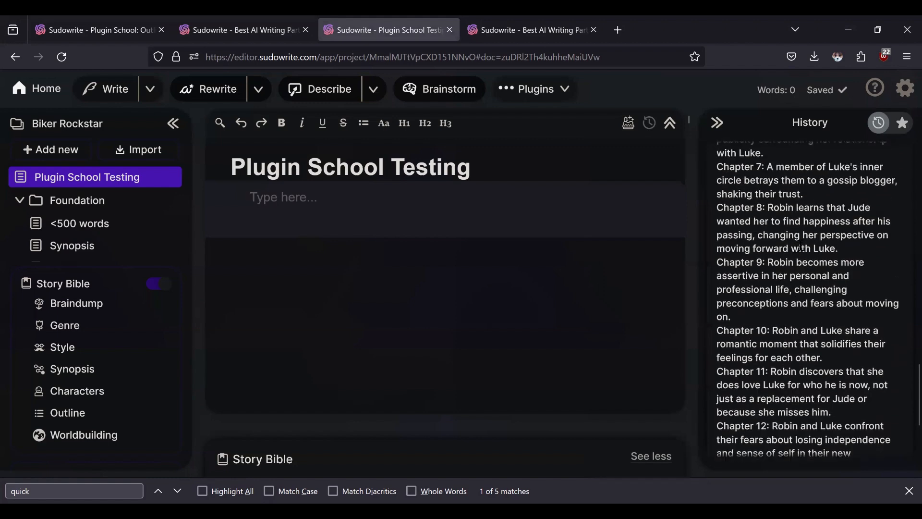
{"action": "scroll", "coordinate": [805, 250], "scroll_direction": "down", "scroll_amount": 10}
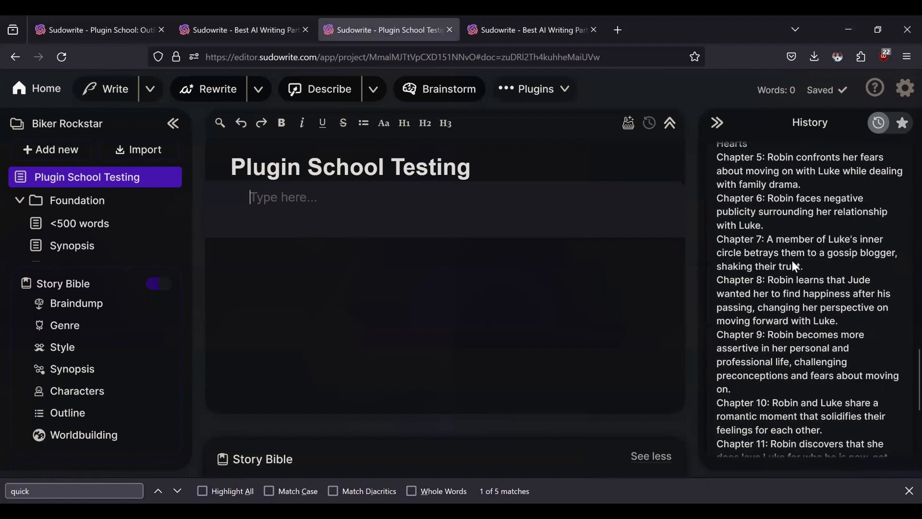
Review the Quick Start Outline result again from the book title and premise through themes, main characters and prologue
{"action": "scroll", "coordinate": [793, 252], "scroll_direction": "up", "scroll_amount": 15}
{"action": "scroll", "coordinate": [785, 255], "scroll_direction": "up", "scroll_amount": 5}
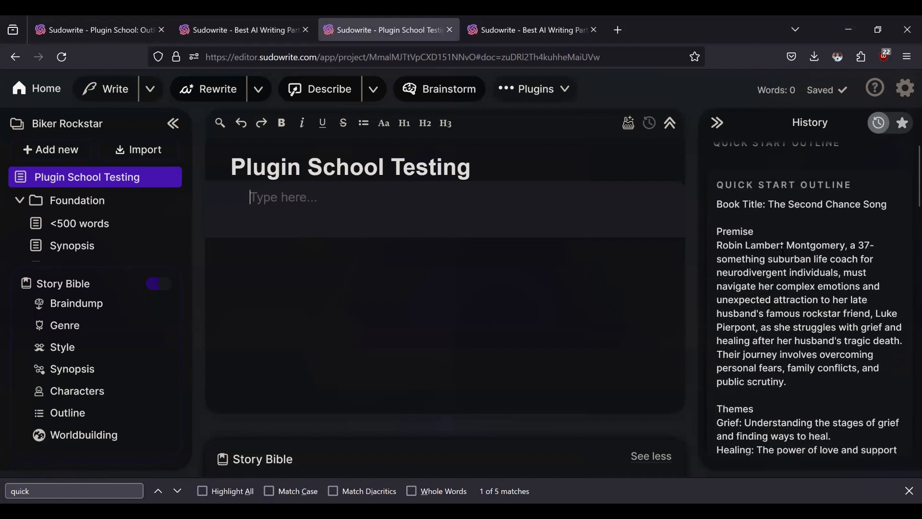
{"action": "scroll", "coordinate": [747, 262], "scroll_direction": "down", "scroll_amount": 2}
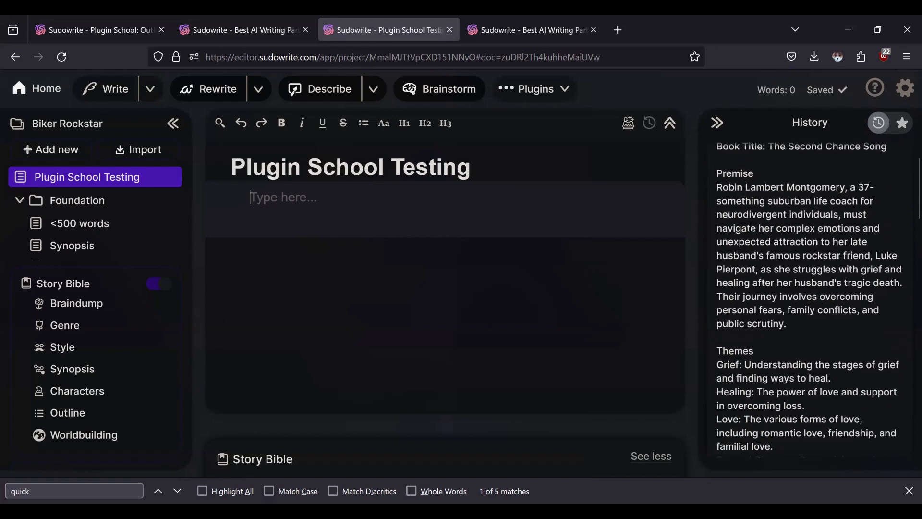
{"action": "scroll", "coordinate": [755, 284], "scroll_direction": "down", "scroll_amount": 10}
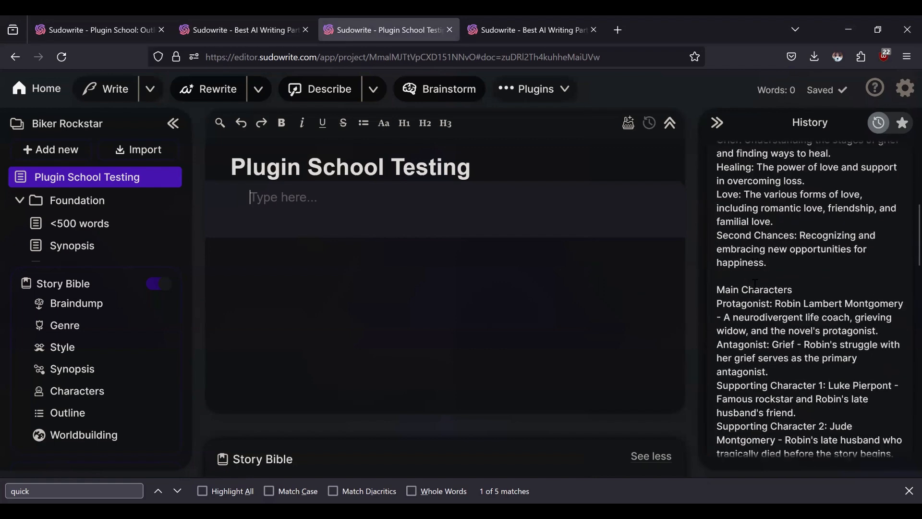
{"action": "scroll", "coordinate": [756, 284], "scroll_direction": "down", "scroll_amount": 4}
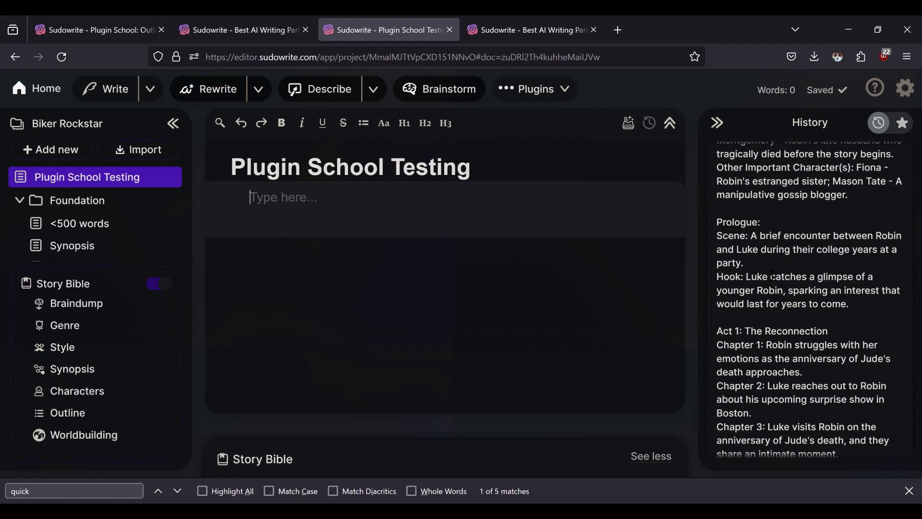
Check the Quick Start Outline plugin's description page, and reread the generated chapter summaries from Act 1 to the epilogue
{"action": "left_click", "coordinate": [263, 23]}
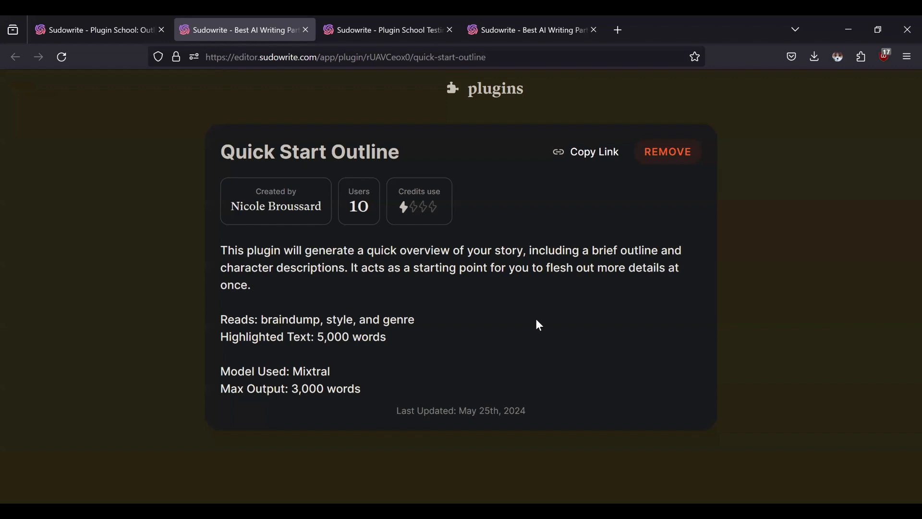
{"action": "left_click", "coordinate": [391, 23]}
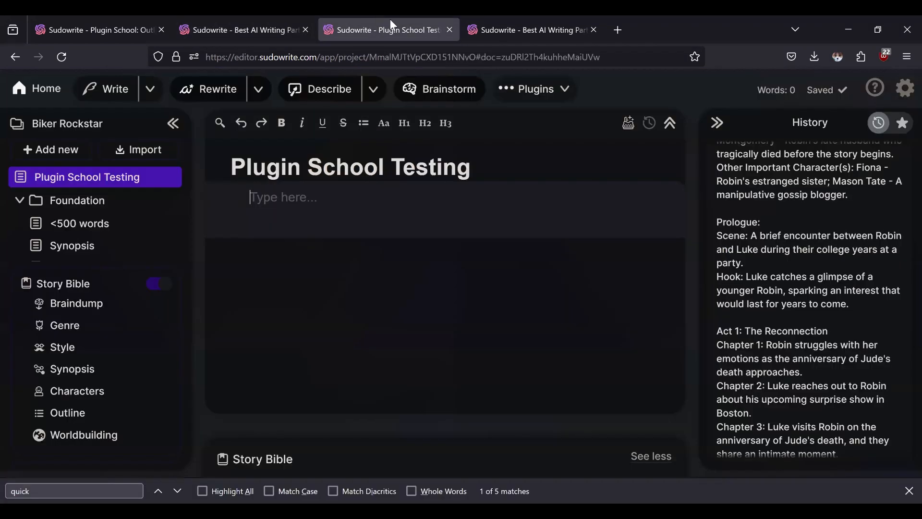
{"action": "scroll", "coordinate": [805, 305], "scroll_direction": "down", "scroll_amount": 3}
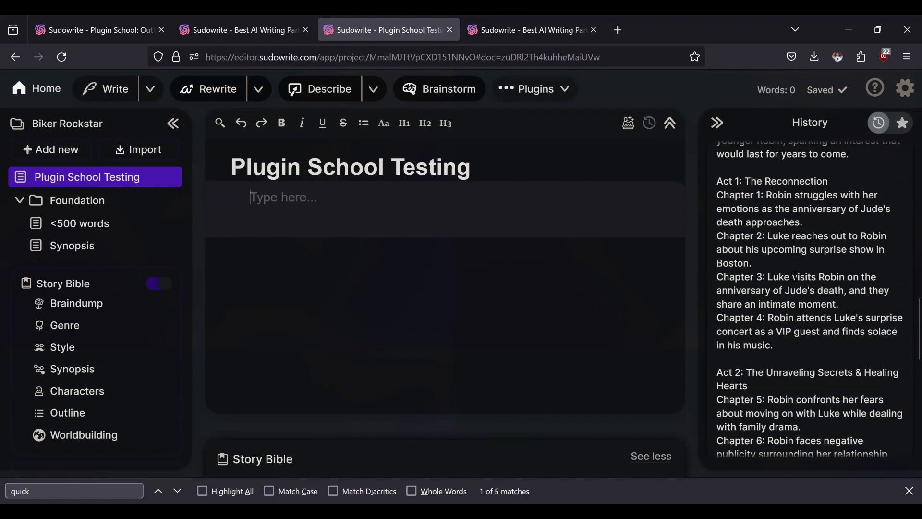
{"action": "scroll", "coordinate": [799, 379], "scroll_direction": "down", "scroll_amount": 5}
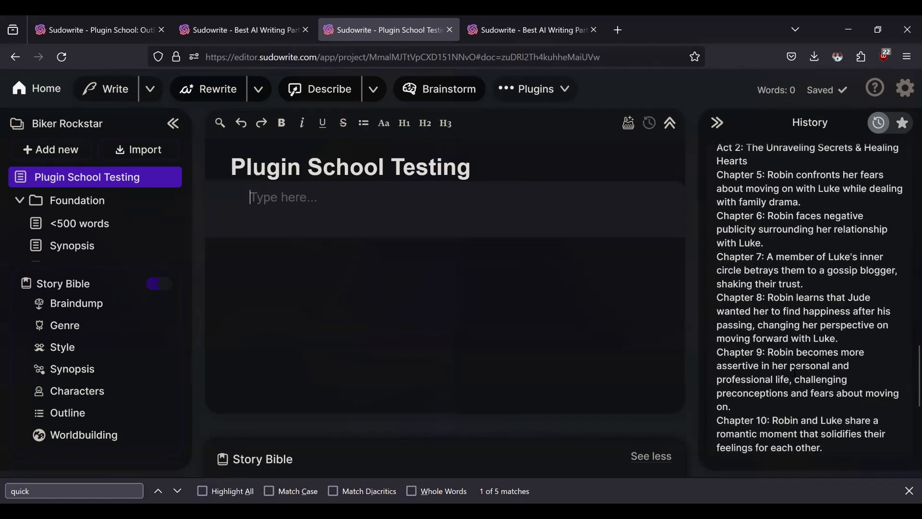
{"action": "scroll", "coordinate": [798, 310], "scroll_direction": "down", "scroll_amount": 3}
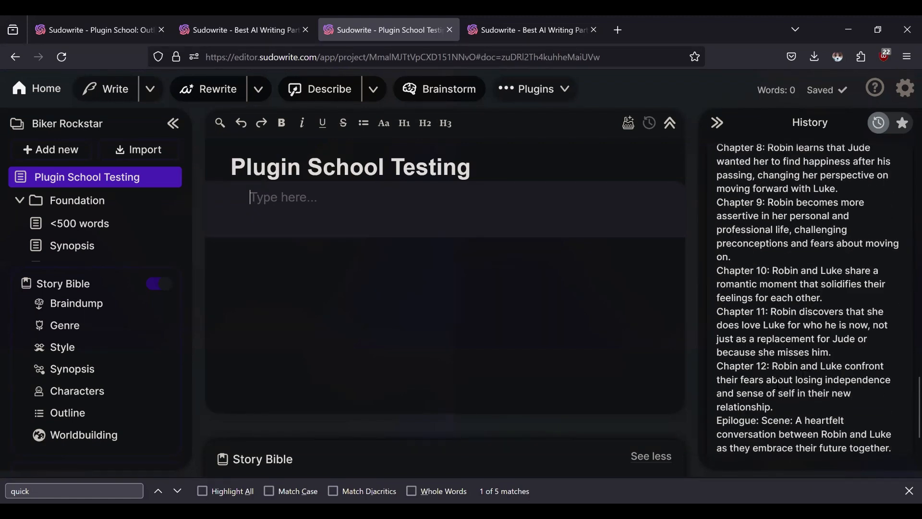
{"action": "scroll", "coordinate": [778, 380], "scroll_direction": "up", "scroll_amount": 8}
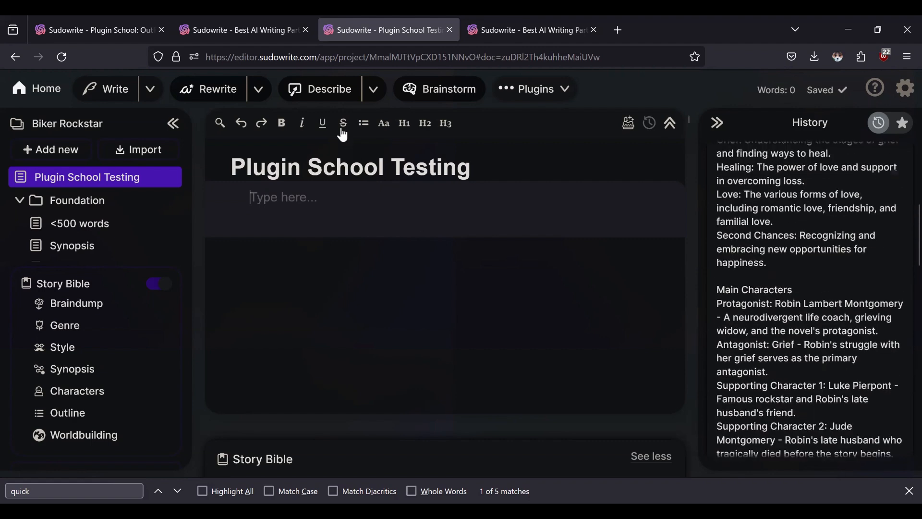
Close the Quick Start Outline plugin page and open the Better Plot w/ Story Circle - 3: Outline link from the Plugin School: Outlines document
{"action": "left_click", "coordinate": [275, 29]}
{"action": "left_click", "coordinate": [305, 30]}
{"action": "left_click", "coordinate": [148, 21]}
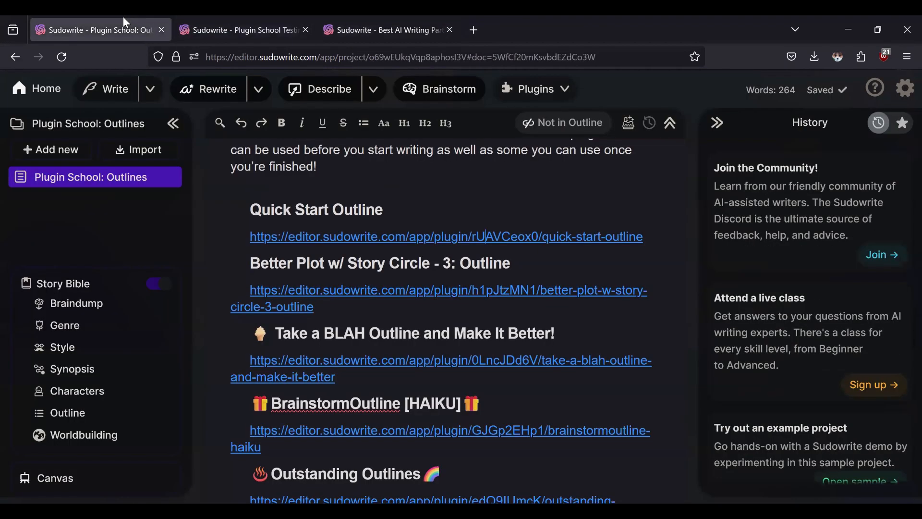
{"action": "left_click", "coordinate": [424, 292]}
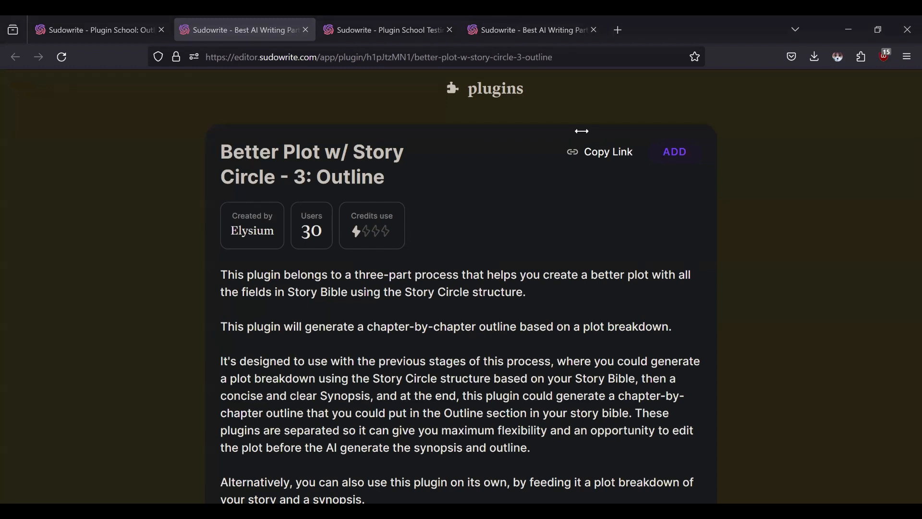
Read the Better Plot w/ Story Circle - 3: Outline description, including its usage instructions, word limits and input format
{"action": "scroll", "coordinate": [458, 251], "scroll_direction": "down", "scroll_amount": 2}
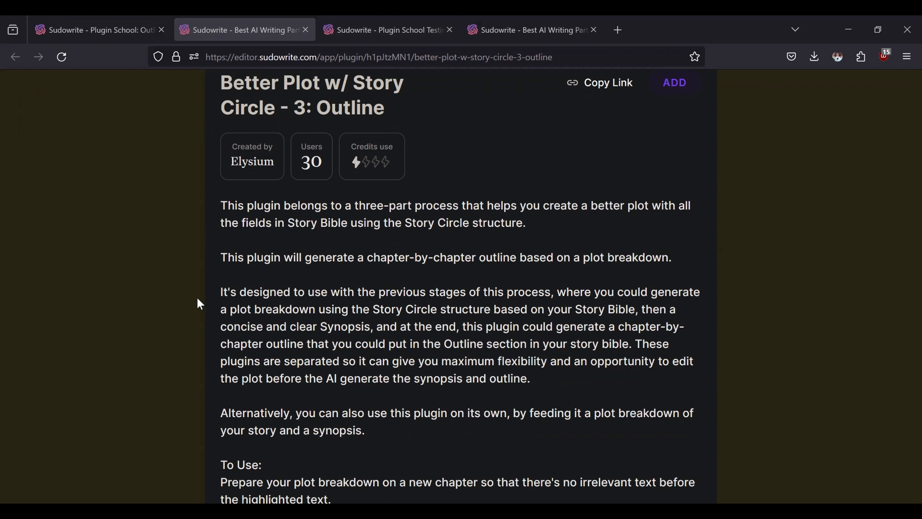
{"action": "scroll", "coordinate": [224, 298], "scroll_direction": "up", "scroll_amount": 3}
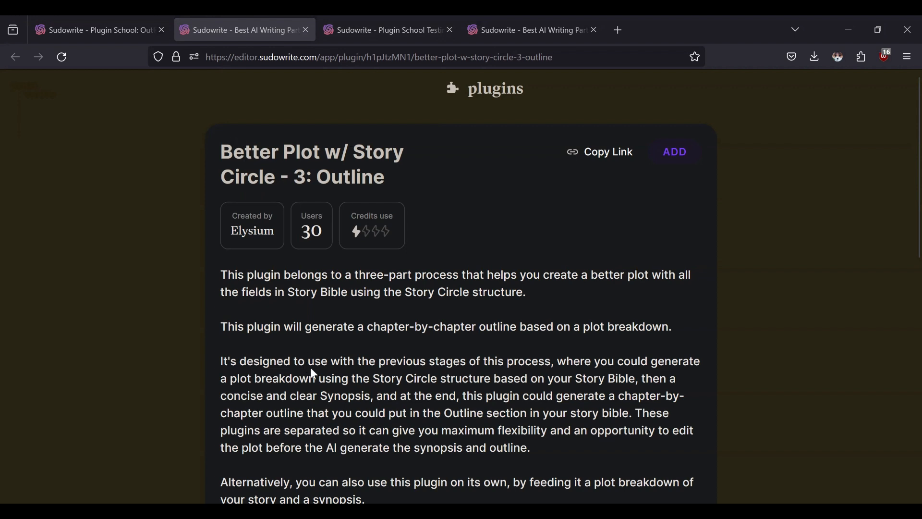
{"action": "scroll", "coordinate": [313, 373], "scroll_direction": "down", "scroll_amount": 3}
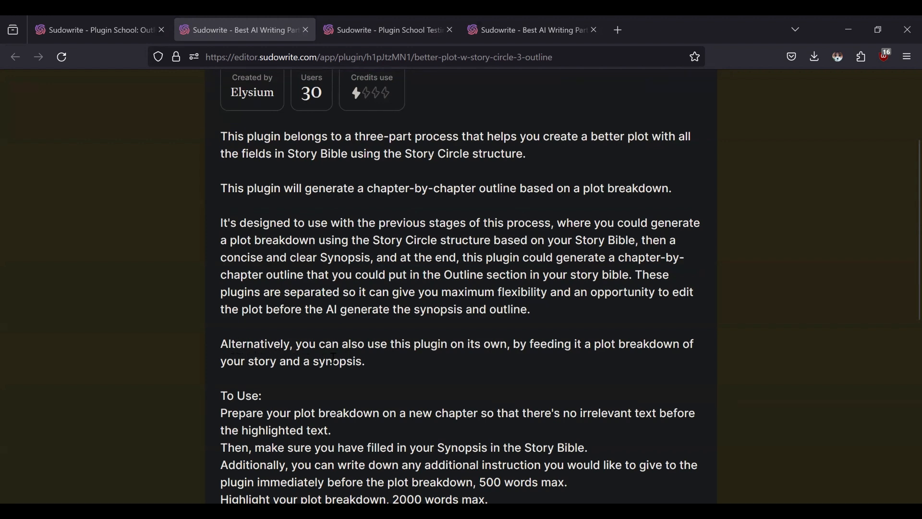
{"action": "scroll", "coordinate": [385, 369], "scroll_direction": "down", "scroll_amount": 3}
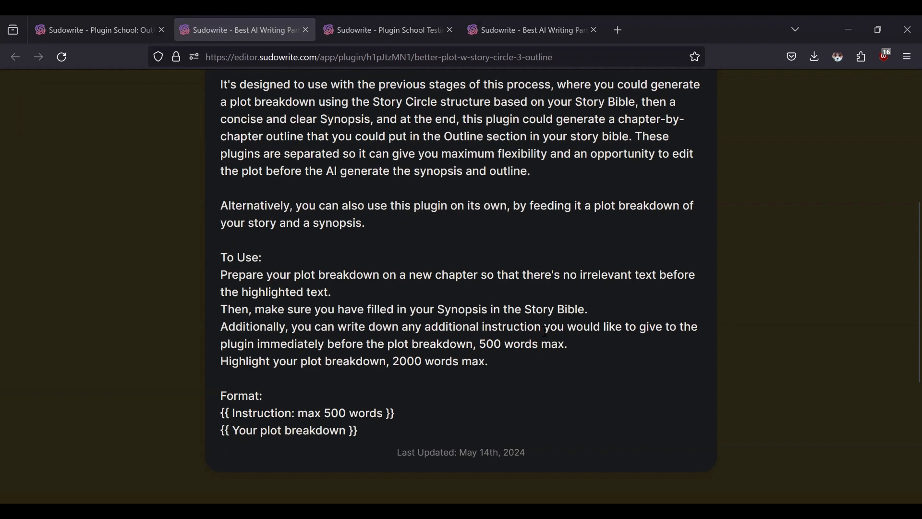
{"action": "scroll", "coordinate": [547, 341], "scroll_direction": "up", "scroll_amount": 5}
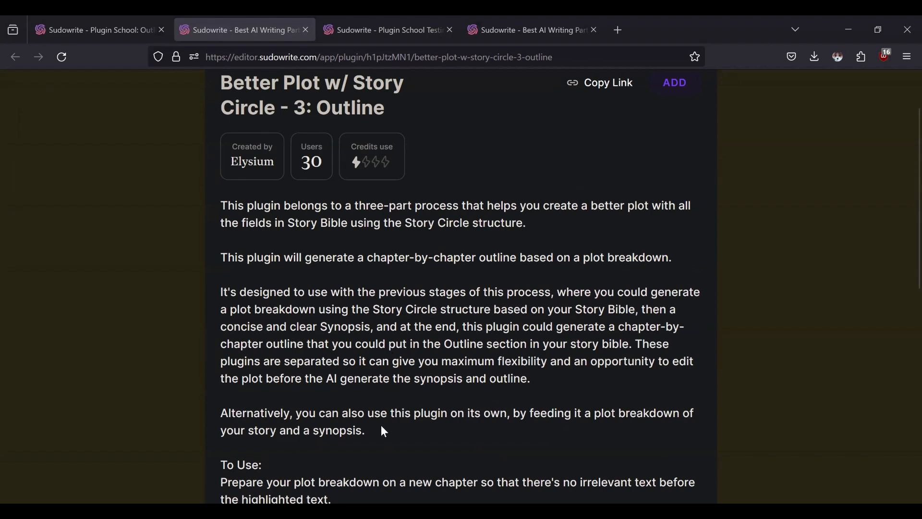
{"action": "scroll", "coordinate": [379, 425], "scroll_direction": "down", "scroll_amount": 3}
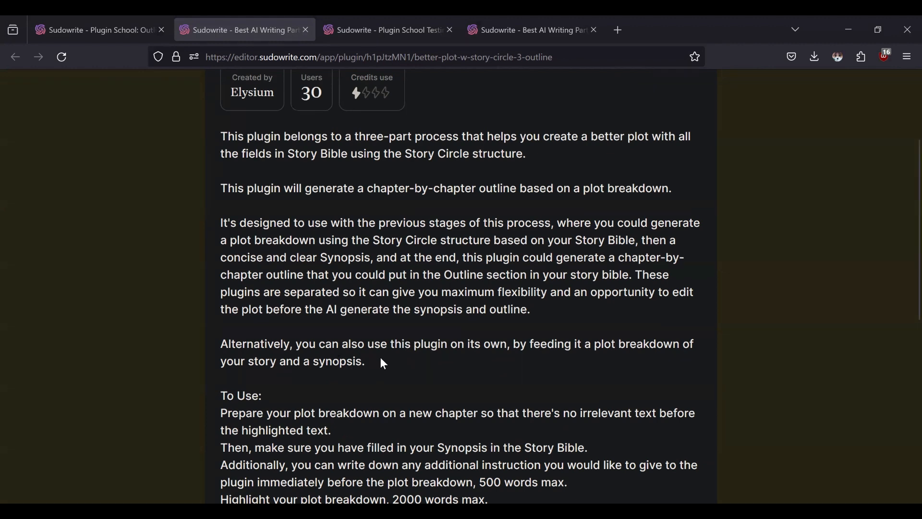
{"action": "scroll", "coordinate": [381, 355], "scroll_direction": "up", "scroll_amount": 3}
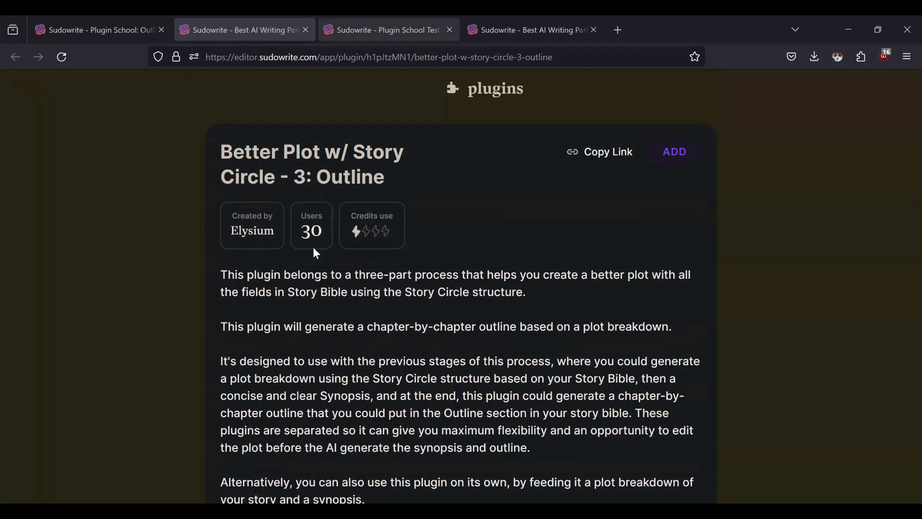
Return to the Plugin School Testing document, show the installed plugins and search the page for "better"
{"action": "key", "text": "ctrl+Tab"}
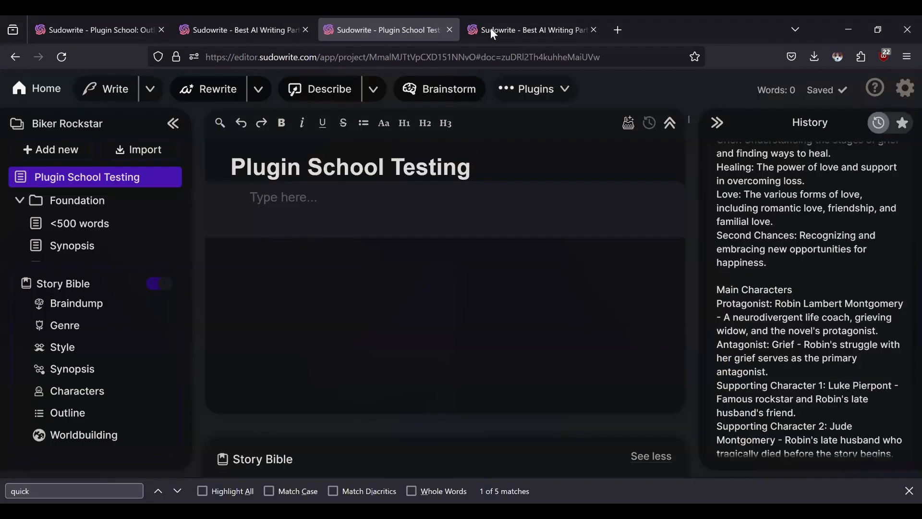
{"action": "left_click", "coordinate": [245, 29]}
{"action": "left_click", "coordinate": [402, 33]}
{"action": "mouse_move", "coordinate": [523, 120]}
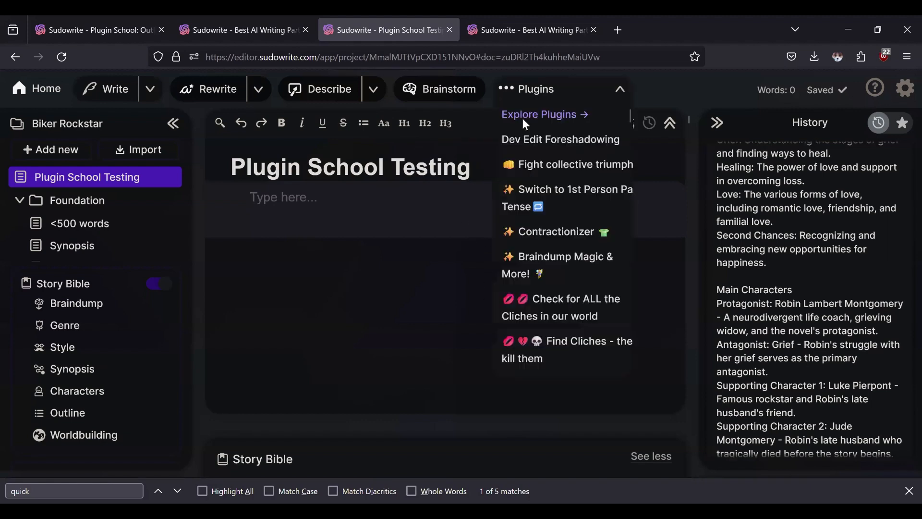
{"action": "key", "text": "ctrl+f"}
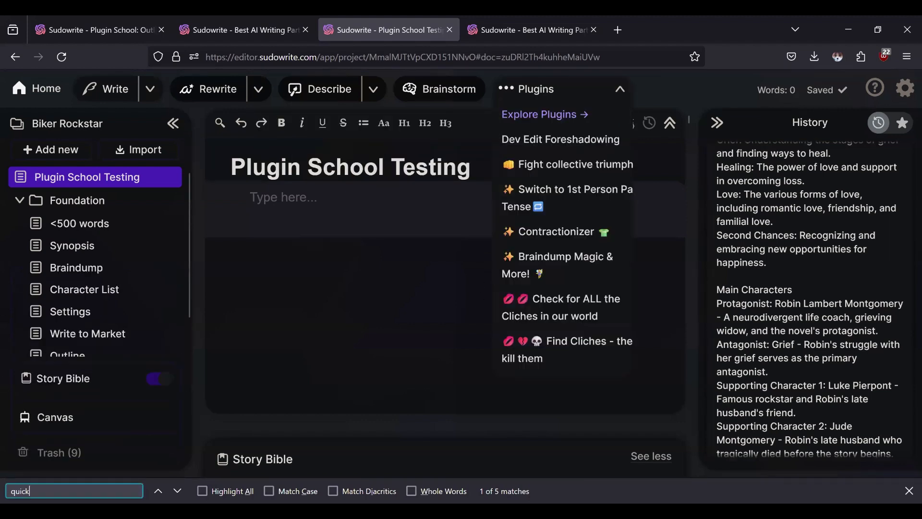
{"action": "type", "text": "better"}
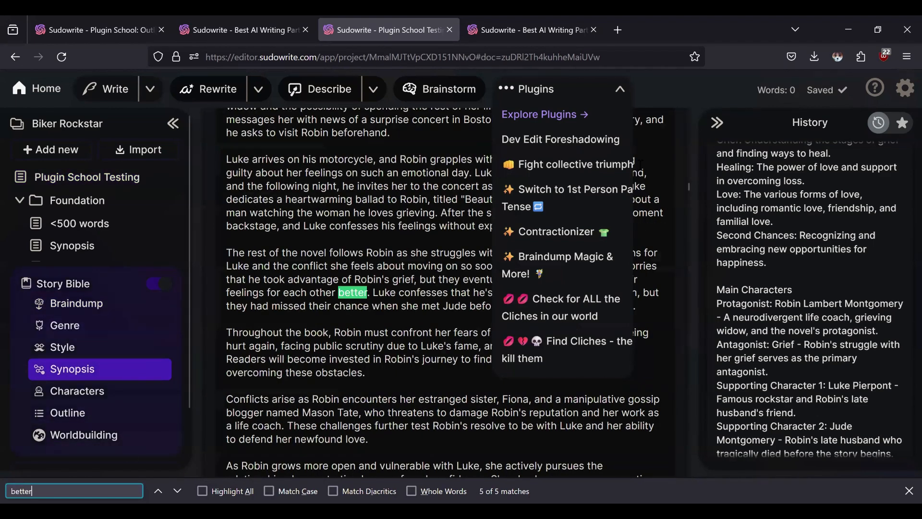
{"action": "scroll", "coordinate": [423, 231], "scroll_direction": "up", "scroll_amount": 15}
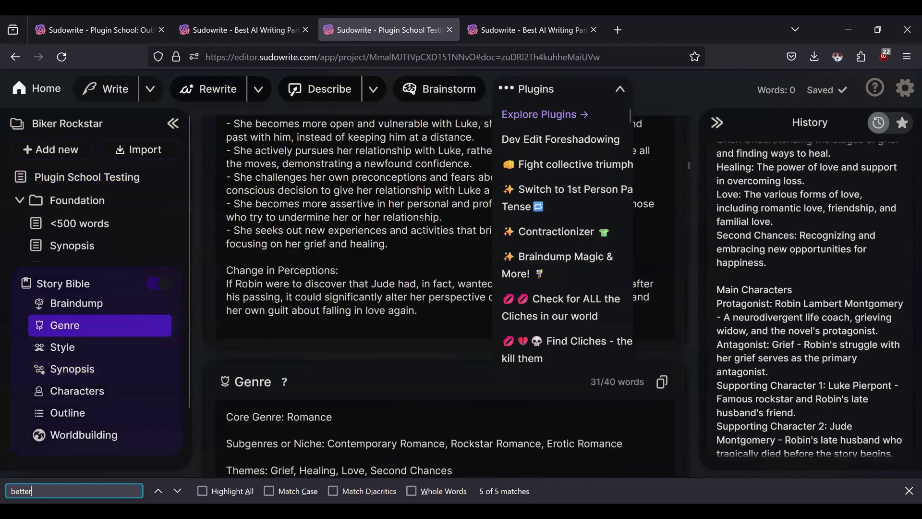
{"action": "scroll", "coordinate": [418, 215], "scroll_direction": "up", "scroll_amount": 10}
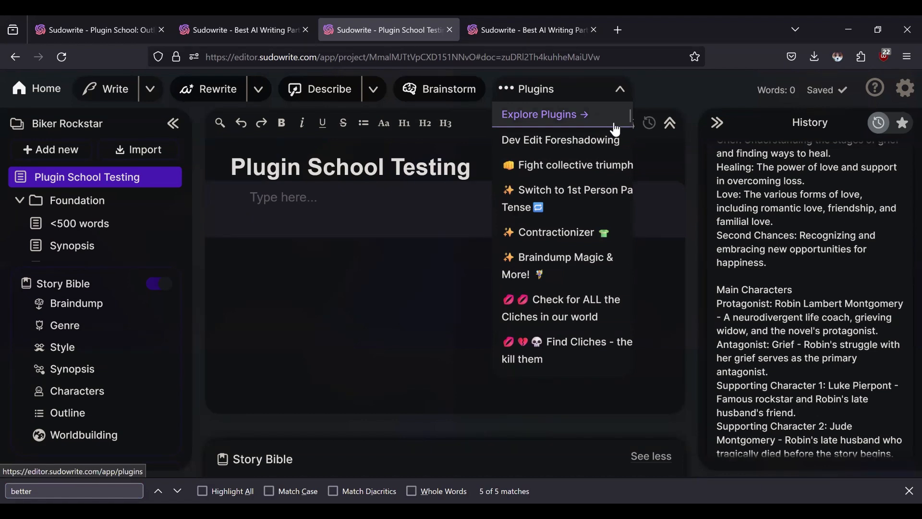
{"action": "left_click", "coordinate": [78, 487]}
{"action": "key", "text": "BackSpace"}
{"action": "type", "text": "r"}
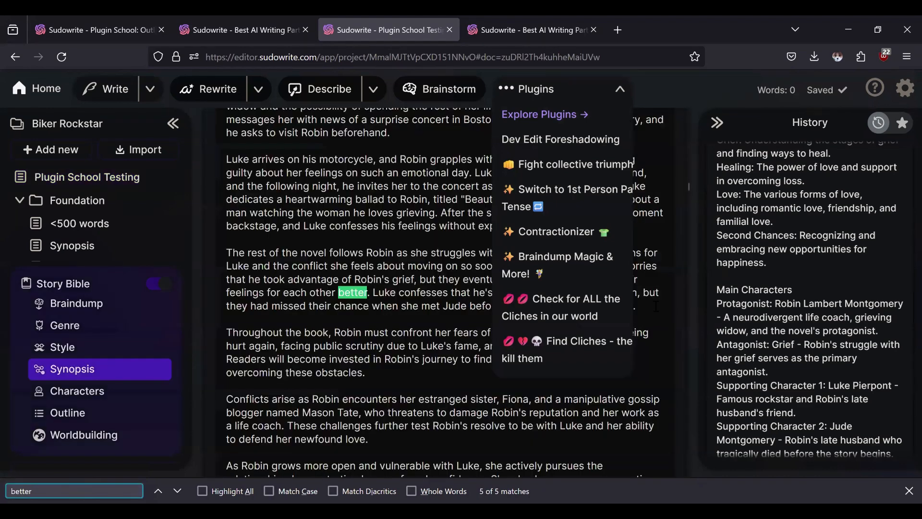
Look through the installed plugins for Better Plot w/ Story Circle - 3: Outline
{"action": "scroll", "coordinate": [641, 359], "scroll_direction": "down", "scroll_amount": 5}
{"action": "scroll", "coordinate": [557, 235], "scroll_direction": "down", "scroll_amount": 15}
{"action": "scroll", "coordinate": [563, 276], "scroll_direction": "down", "scroll_amount": 15}
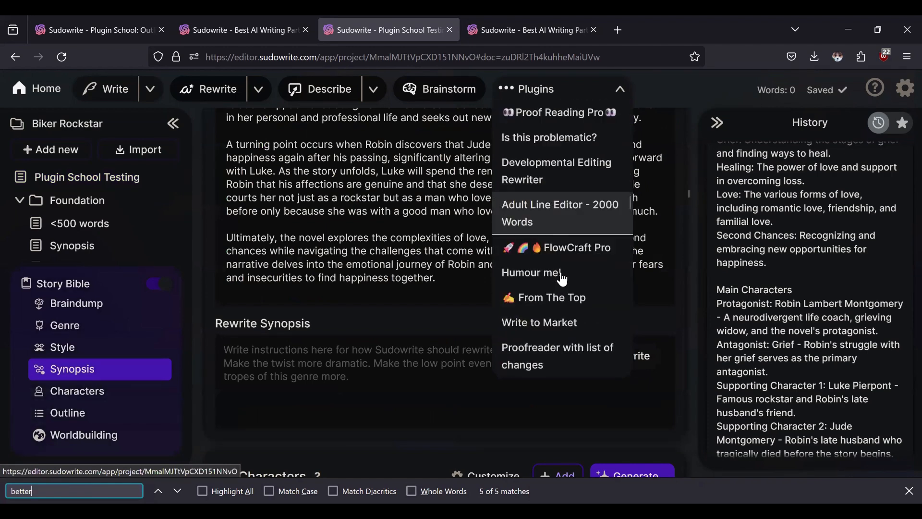
{"action": "scroll", "coordinate": [571, 319], "scroll_direction": "down", "scroll_amount": 15}
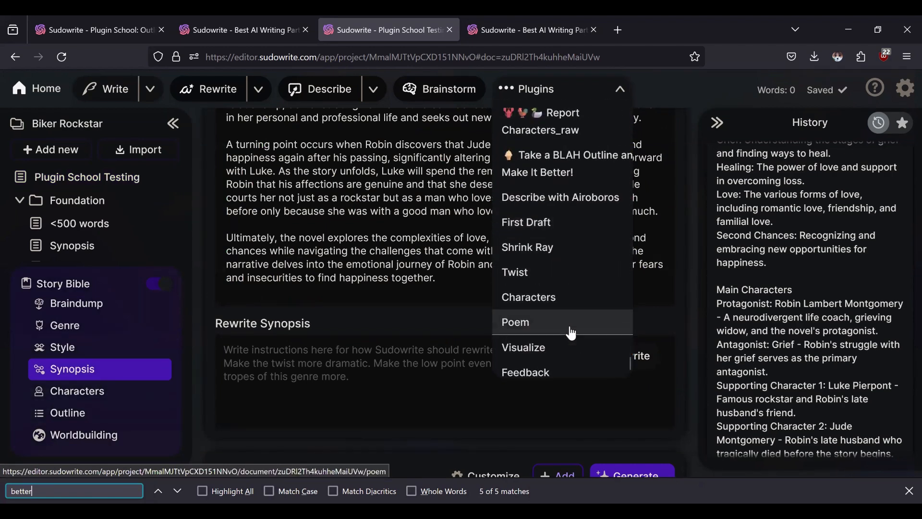
{"action": "scroll", "coordinate": [572, 332], "scroll_direction": "up", "scroll_amount": 3}
{"action": "scroll", "coordinate": [591, 322], "scroll_direction": "down", "scroll_amount": 3}
{"action": "scroll", "coordinate": [606, 318], "scroll_direction": "up", "scroll_amount": 5}
{"action": "scroll", "coordinate": [606, 318], "scroll_direction": "up", "scroll_amount": 6}
{"action": "scroll", "coordinate": [592, 317], "scroll_direction": "up", "scroll_amount": 5}
{"action": "scroll", "coordinate": [568, 290], "scroll_direction": "up", "scroll_amount": 5}
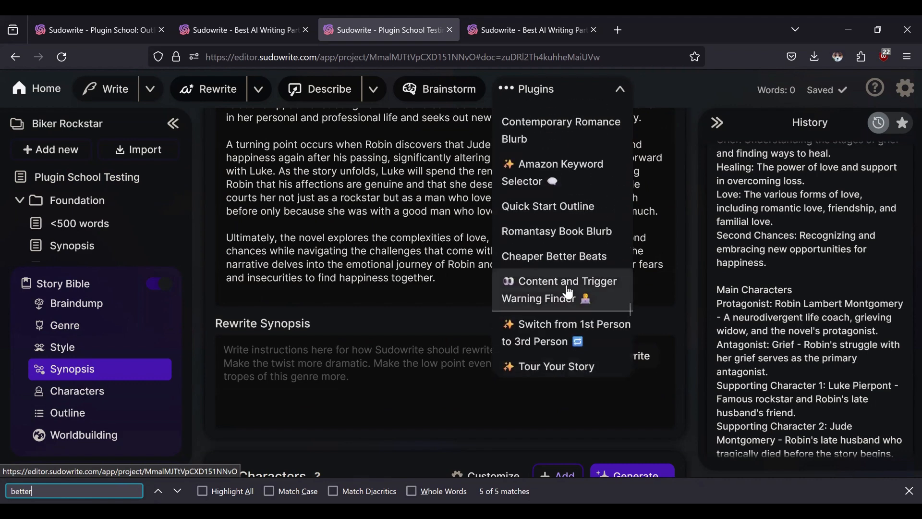
{"action": "scroll", "coordinate": [567, 291], "scroll_direction": "up", "scroll_amount": 2}
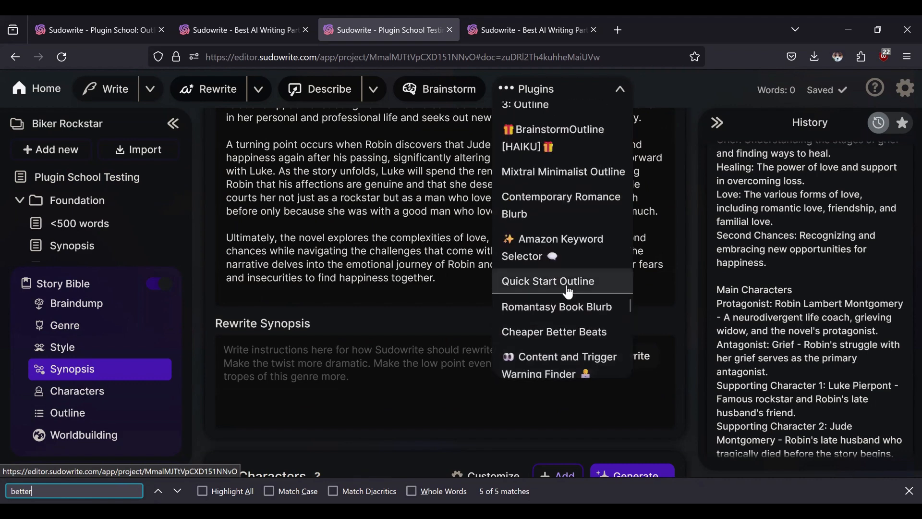
{"action": "scroll", "coordinate": [568, 290], "scroll_direction": "up", "scroll_amount": 2}
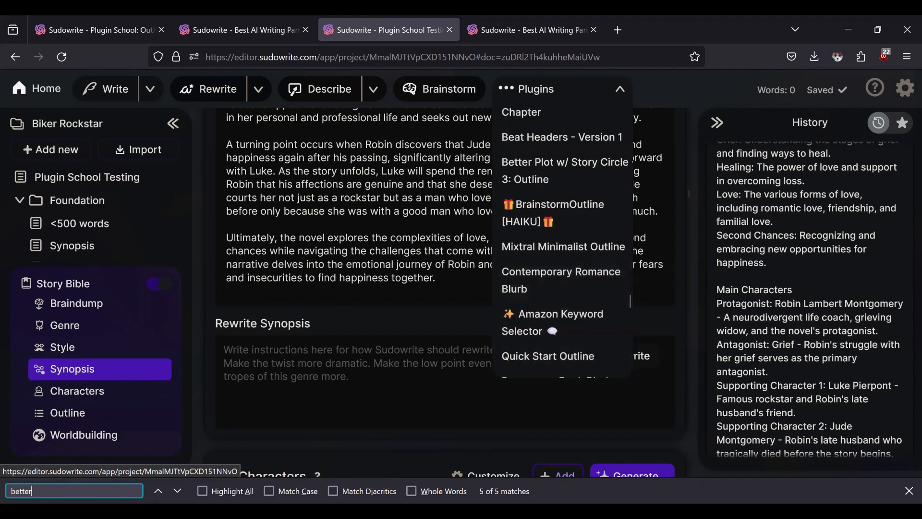
Find Better Plot w/ Story Circle - 3: Outline among the "better" matches and run it on the project
{"action": "left_click", "coordinate": [178, 491]}
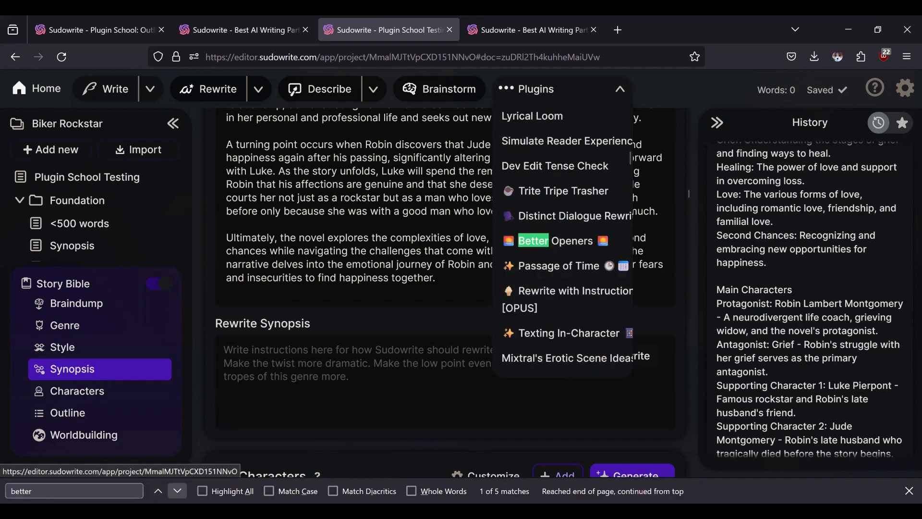
{"action": "left_click", "coordinate": [177, 490]}
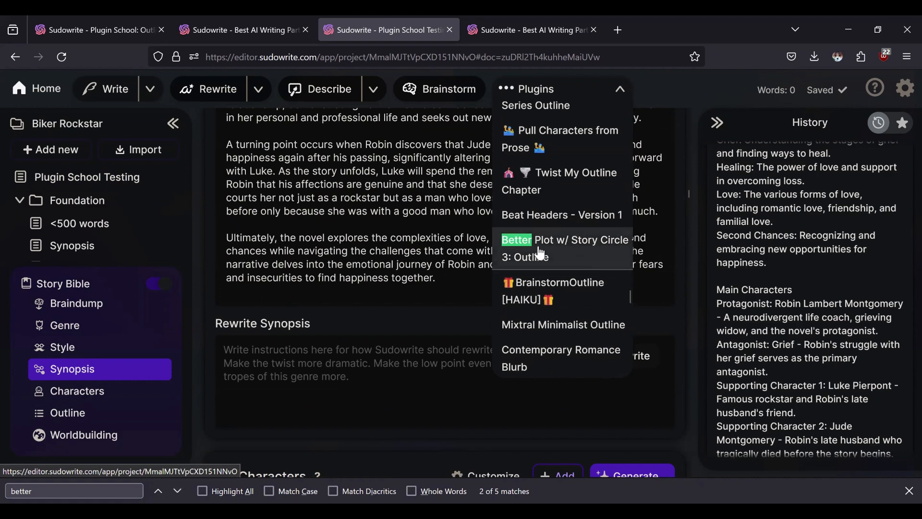
{"action": "left_click", "coordinate": [556, 265]}
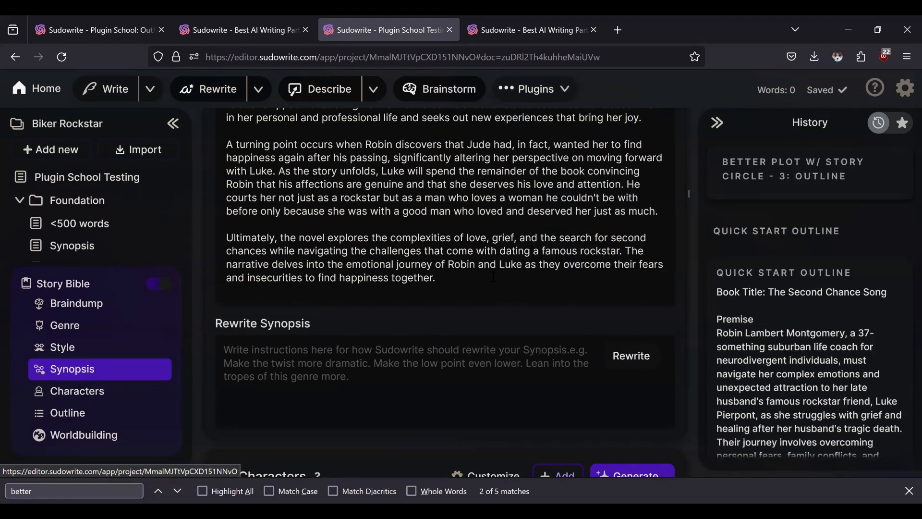
{"action": "scroll", "coordinate": [595, 308], "scroll_direction": "up", "scroll_amount": 10}
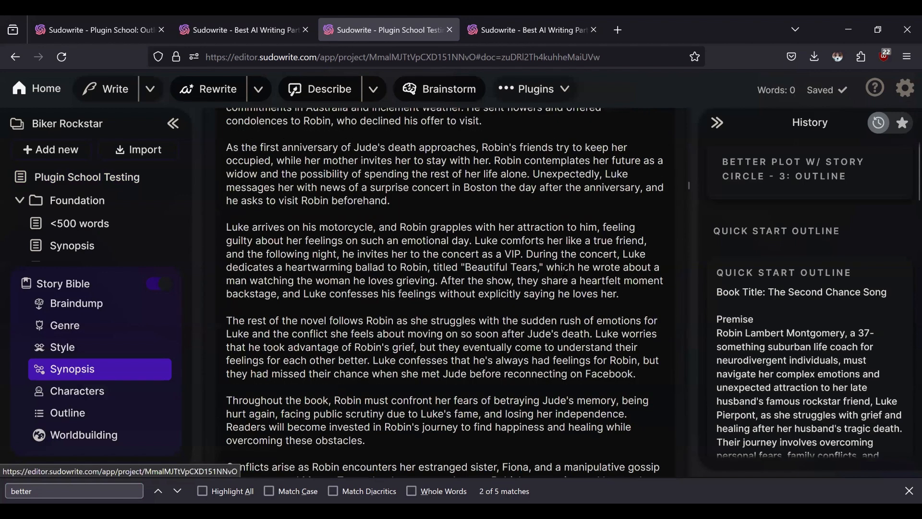
Review the Better Plot w/ Story Circle - 3: Outline result in the history and insert it into the Plugin School Testing document
{"action": "scroll", "coordinate": [581, 264], "scroll_direction": "up", "scroll_amount": 10}
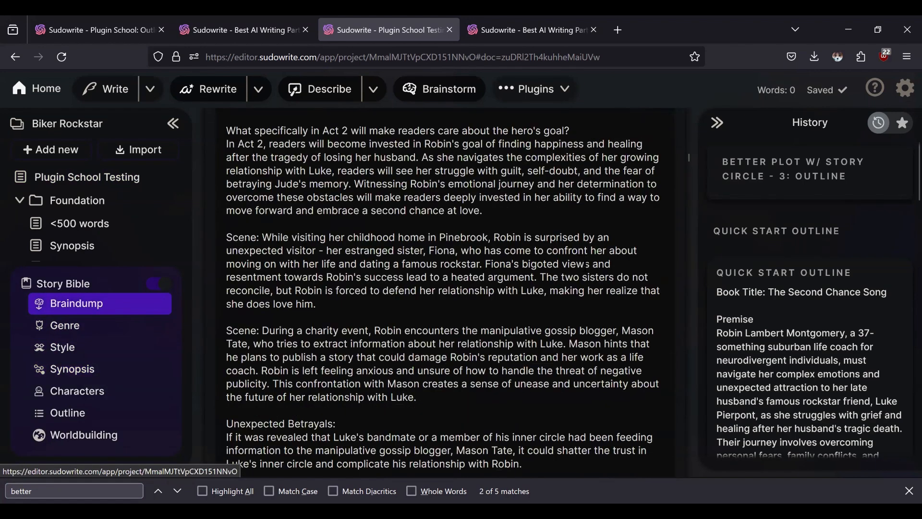
{"action": "scroll", "coordinate": [587, 266], "scroll_direction": "up", "scroll_amount": 5}
{"action": "scroll", "coordinate": [592, 280], "scroll_direction": "up", "scroll_amount": 10}
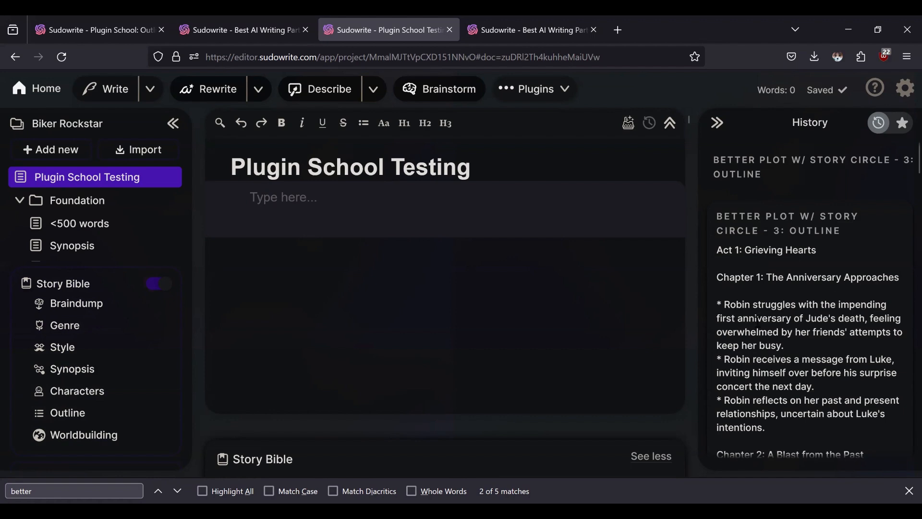
{"action": "scroll", "coordinate": [857, 294], "scroll_direction": "down", "scroll_amount": 5}
{"action": "scroll", "coordinate": [859, 306], "scroll_direction": "up", "scroll_amount": 5}
{"action": "scroll", "coordinate": [858, 328], "scroll_direction": "down", "scroll_amount": 10}
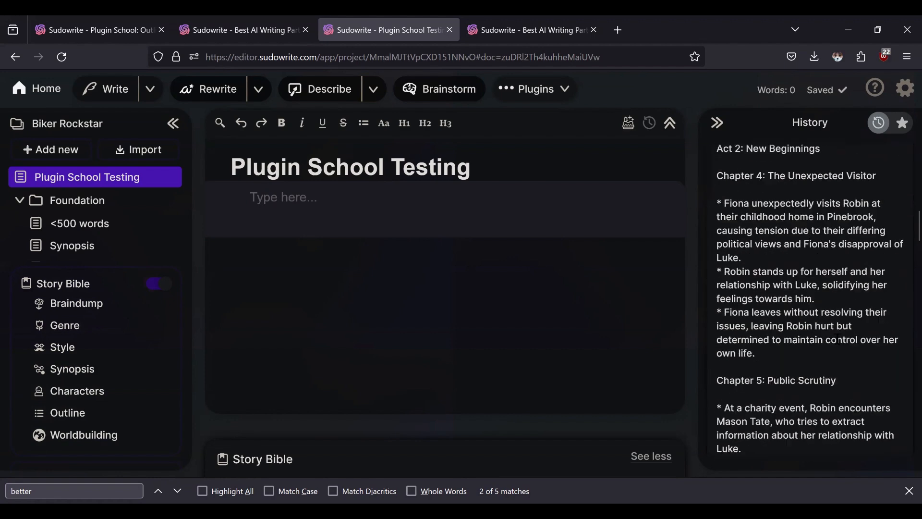
{"action": "scroll", "coordinate": [835, 344], "scroll_direction": "down", "scroll_amount": 2}
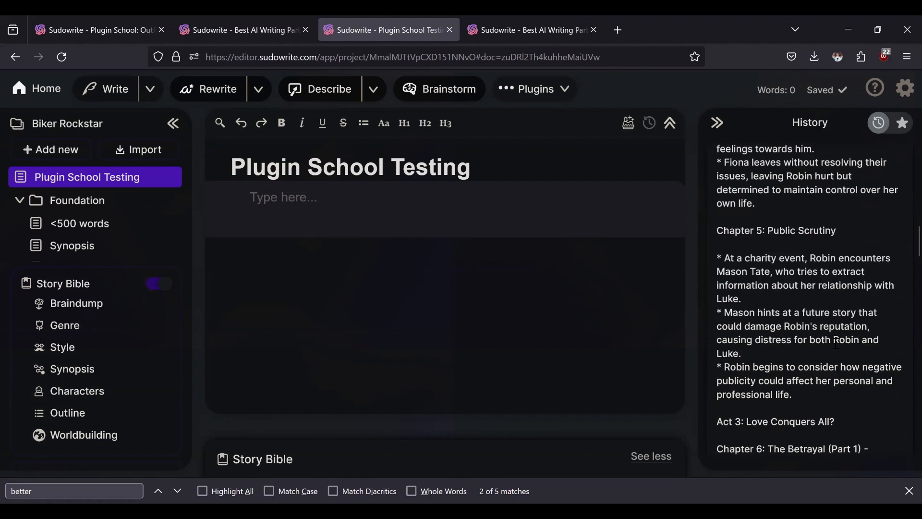
{"action": "scroll", "coordinate": [835, 344], "scroll_direction": "down", "scroll_amount": 15}
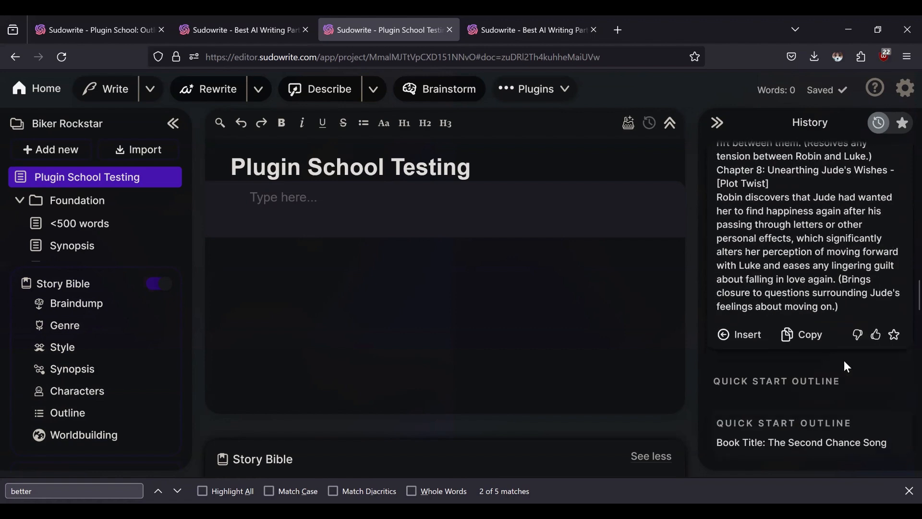
{"action": "scroll", "coordinate": [830, 303], "scroll_direction": "up", "scroll_amount": 2}
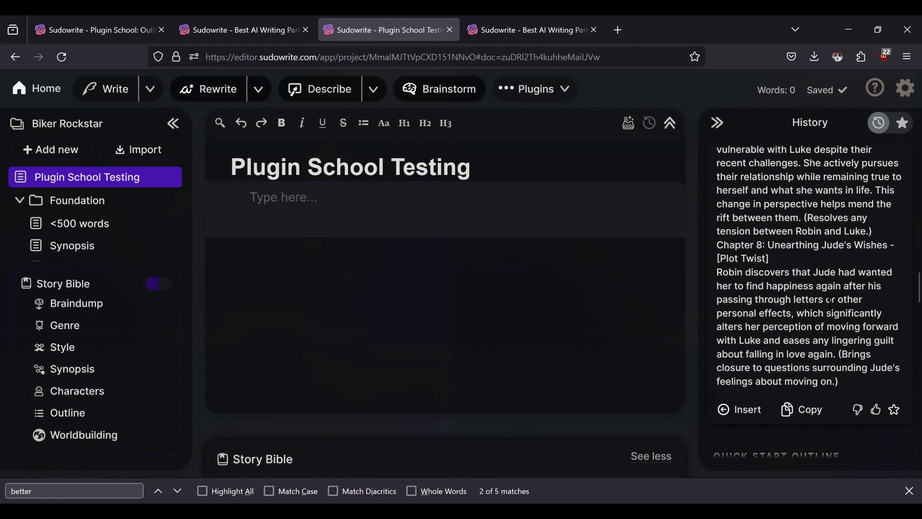
{"action": "left_click", "coordinate": [752, 410]}
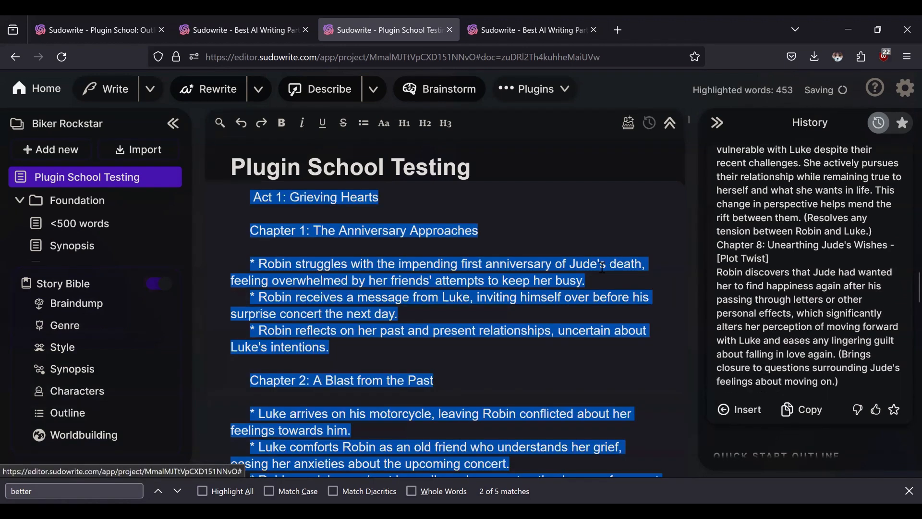
{"action": "left_click", "coordinate": [615, 231]}
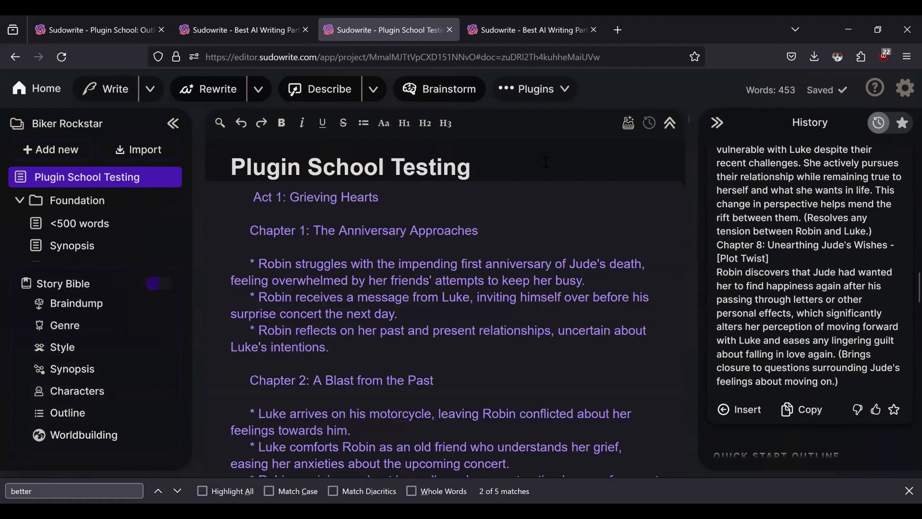
Reread the usage instructions and input format on the Better Plot w/ Story Circle - 3: Outline plugin page
{"action": "left_click", "coordinate": [259, 24]}
{"action": "scroll", "coordinate": [496, 356], "scroll_direction": "down", "scroll_amount": 7}
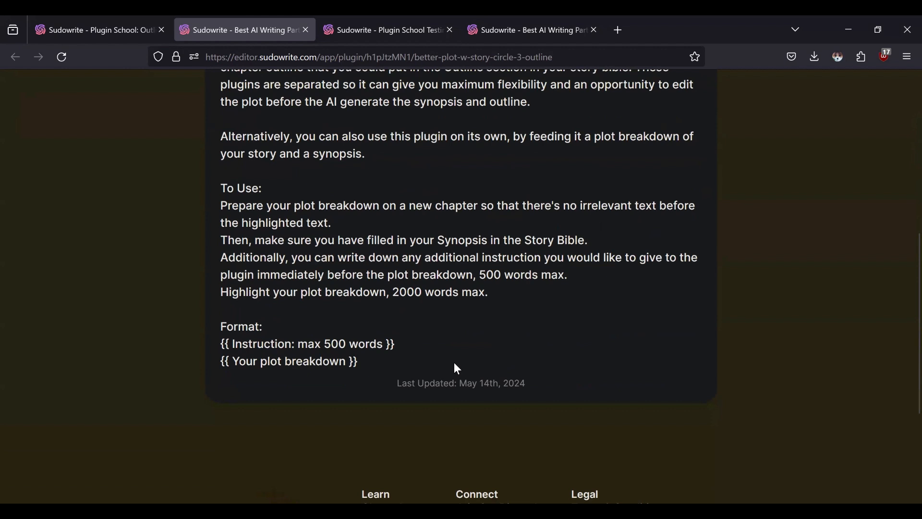
{"action": "scroll", "coordinate": [457, 366], "scroll_direction": "up", "scroll_amount": 1}
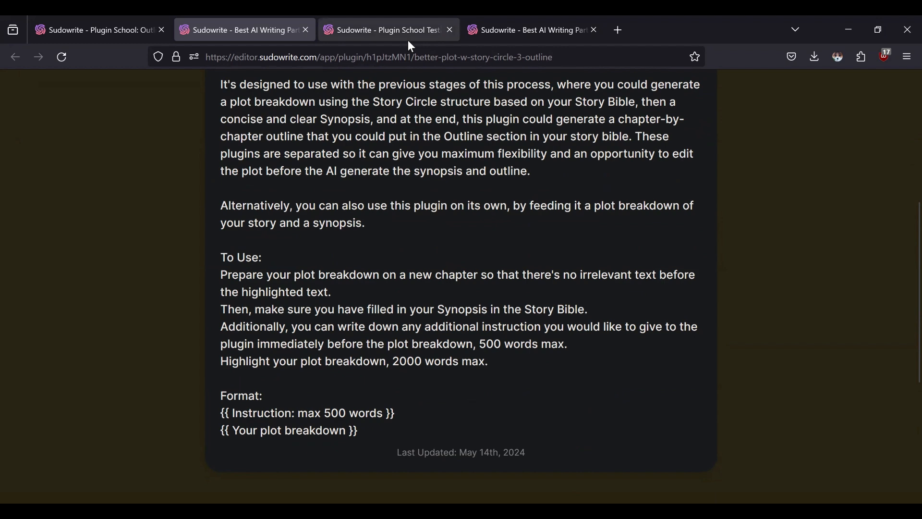
Return to the Plugin School Testing document and skim the inserted outline from Act 1 to the start of Act 2
{"action": "left_click", "coordinate": [405, 24]}
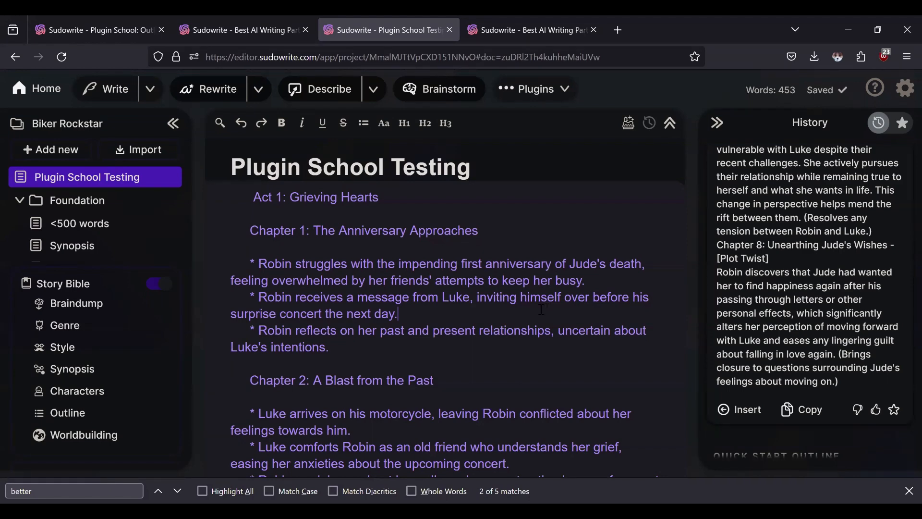
{"action": "scroll", "coordinate": [522, 315], "scroll_direction": "down", "scroll_amount": 2}
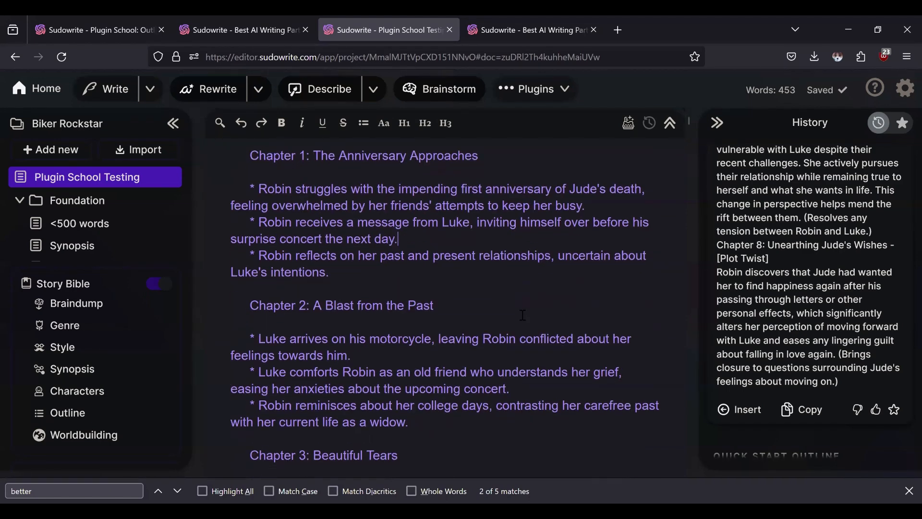
{"action": "scroll", "coordinate": [523, 315], "scroll_direction": "down", "scroll_amount": 6}
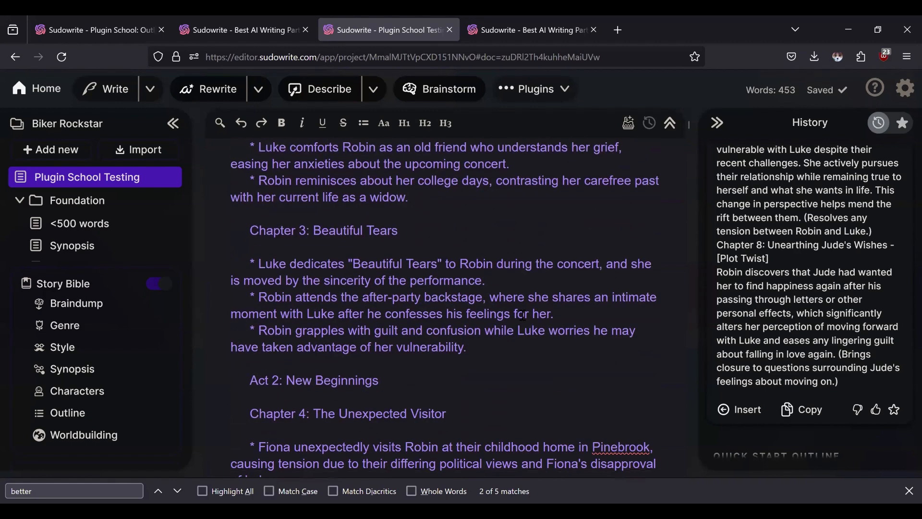
{"action": "scroll", "coordinate": [522, 315], "scroll_direction": "down", "scroll_amount": 2}
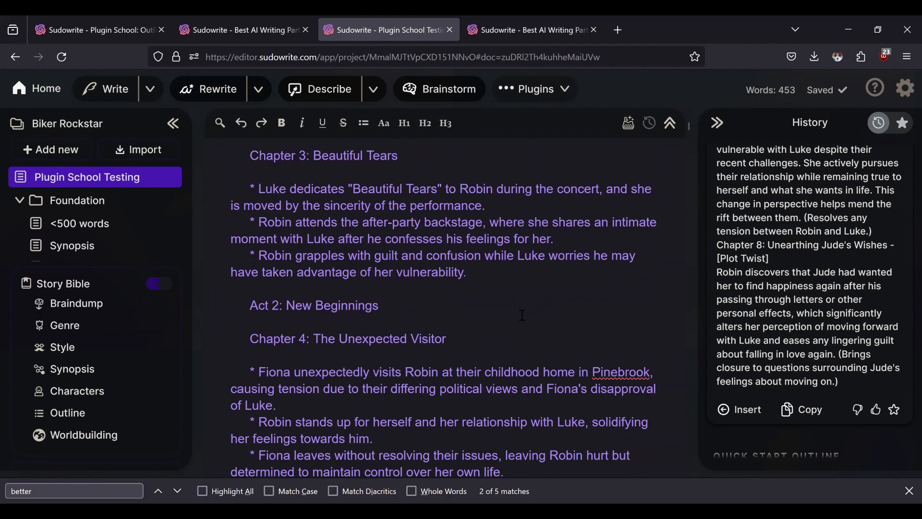
{"action": "scroll", "coordinate": [523, 315], "scroll_direction": "up", "scroll_amount": 8}
{"action": "scroll", "coordinate": [519, 315], "scroll_direction": "up", "scroll_amount": 2}
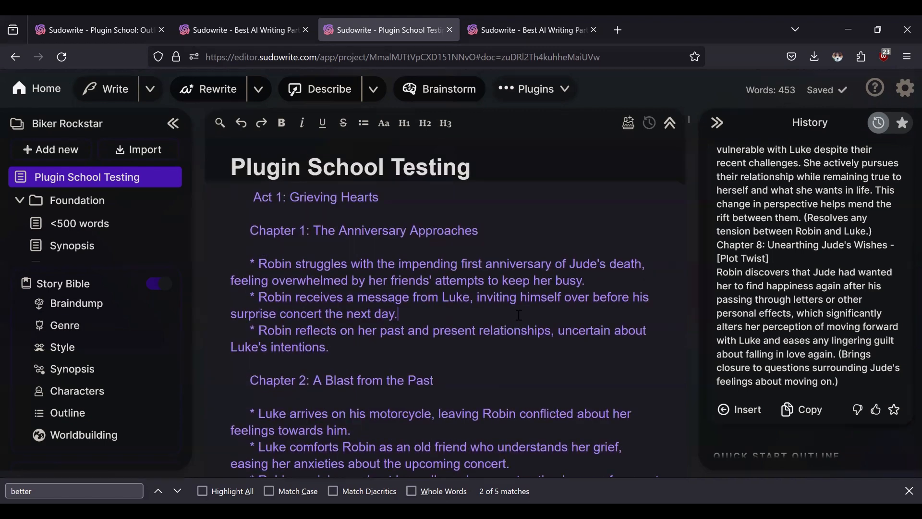
Read the inserted outline chapter by chapter through Chapter 8, comparing how the Act 3 chapters are formatted, and return to its beginning
{"action": "scroll", "coordinate": [531, 315], "scroll_direction": "down", "scroll_amount": 2}
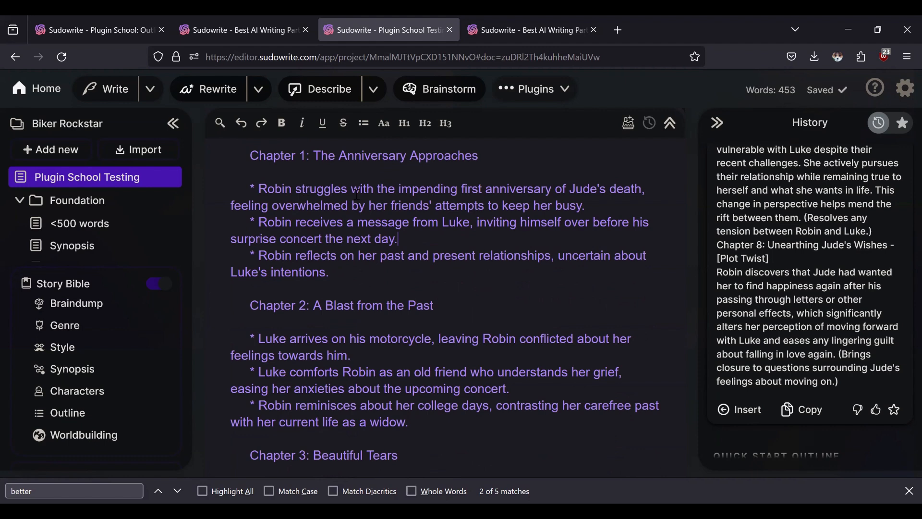
{"action": "scroll", "coordinate": [395, 208], "scroll_direction": "down", "scroll_amount": 3}
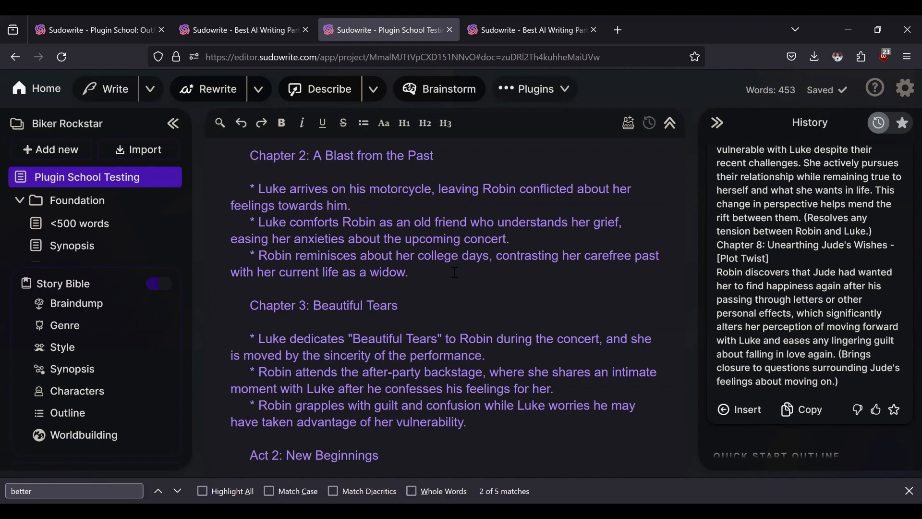
{"action": "scroll", "coordinate": [455, 272], "scroll_direction": "down", "scroll_amount": 3}
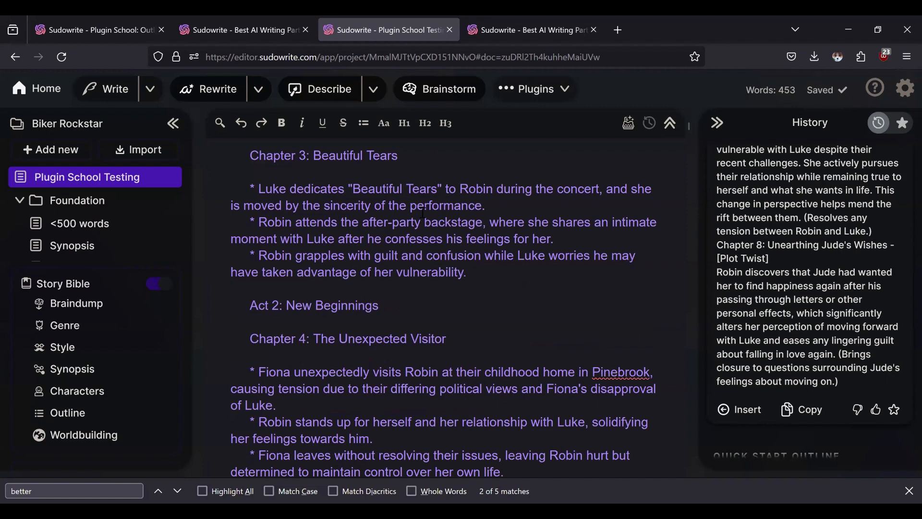
{"action": "scroll", "coordinate": [404, 240], "scroll_direction": "down", "scroll_amount": 3}
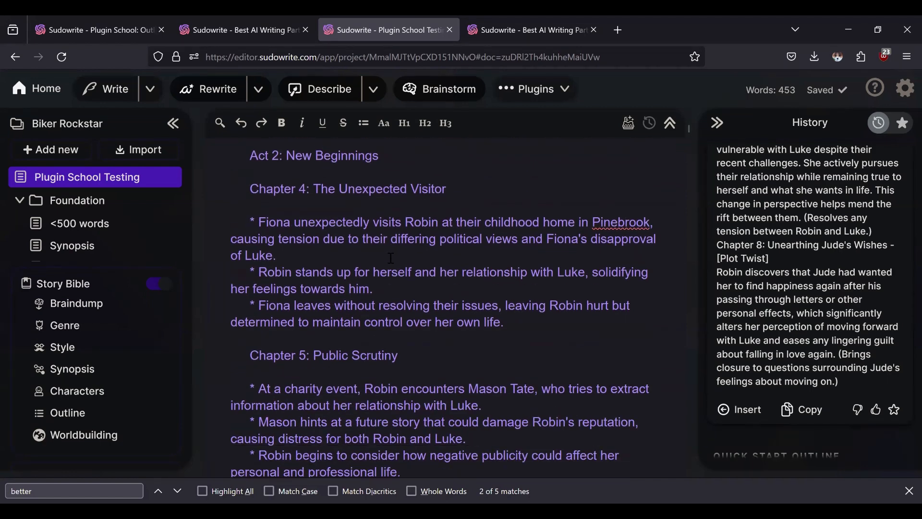
{"action": "scroll", "coordinate": [391, 258], "scroll_direction": "down", "scroll_amount": 5}
{"action": "scroll", "coordinate": [394, 250], "scroll_direction": "up", "scroll_amount": 5}
{"action": "scroll", "coordinate": [467, 267], "scroll_direction": "down", "scroll_amount": 3}
{"action": "scroll", "coordinate": [466, 267], "scroll_direction": "down", "scroll_amount": 2}
{"action": "scroll", "coordinate": [473, 264], "scroll_direction": "up", "scroll_amount": 2}
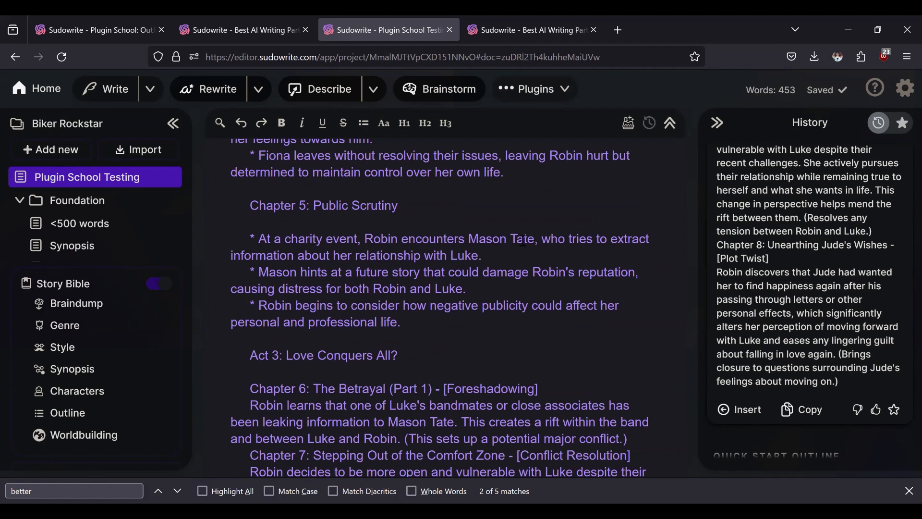
{"action": "scroll", "coordinate": [496, 310], "scroll_direction": "down", "scroll_amount": 6}
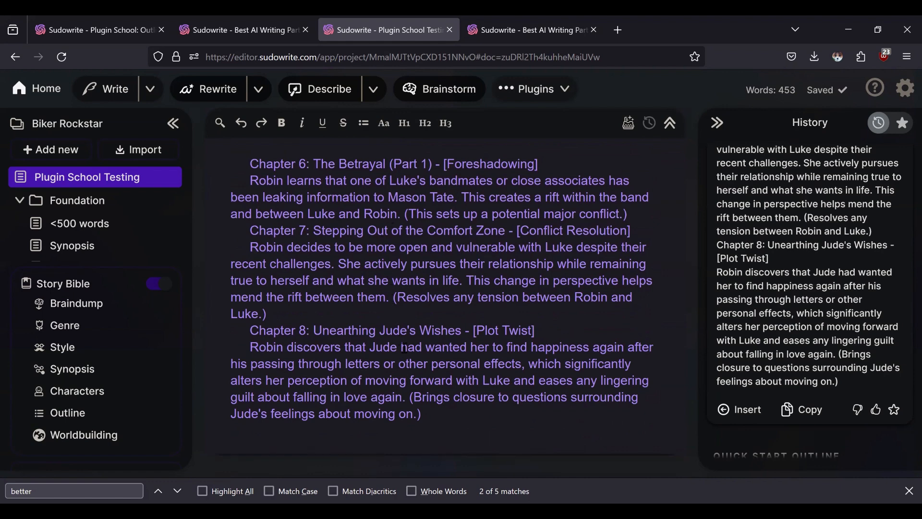
{"action": "scroll", "coordinate": [404, 349], "scroll_direction": "down", "scroll_amount": 2}
{"action": "scroll", "coordinate": [436, 332], "scroll_direction": "up", "scroll_amount": 15}
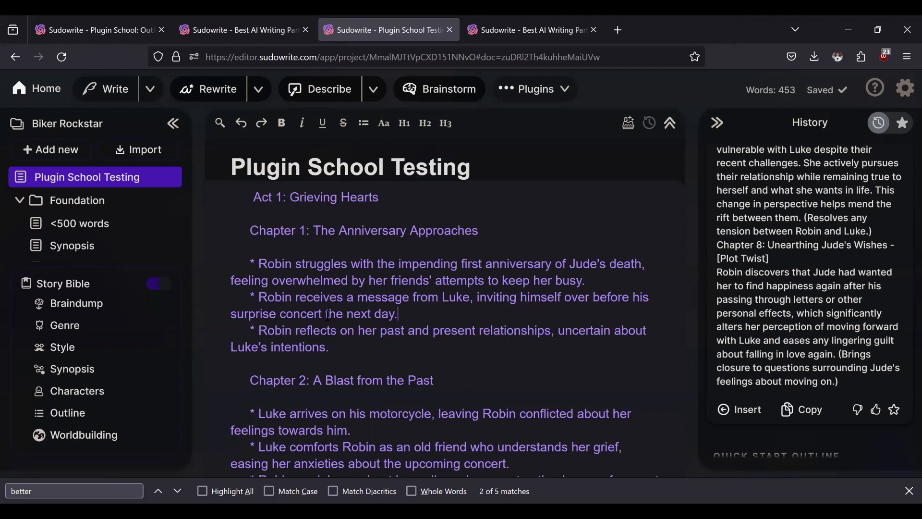
Collapse the Story Bible list, open the existing Outline document in the Foundation folder and look through its chapter summaries
{"action": "left_click", "coordinate": [30, 281]}
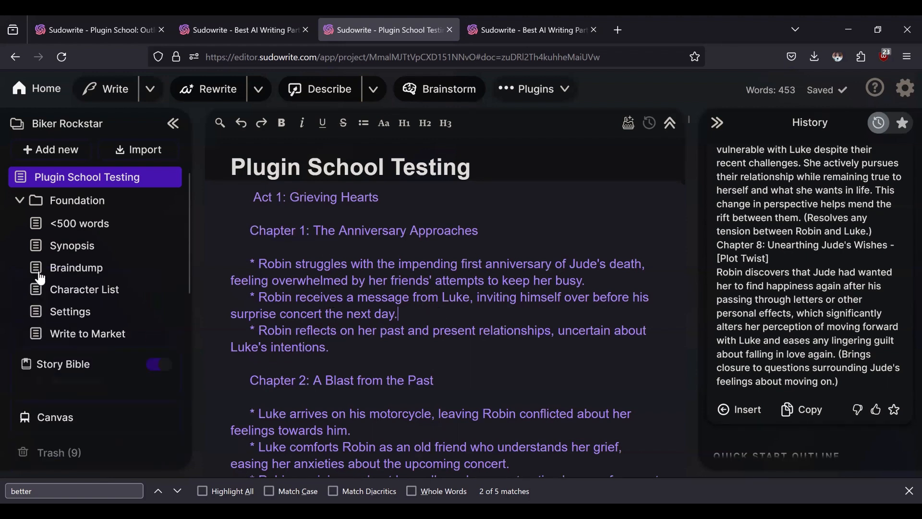
{"action": "left_click", "coordinate": [63, 355]}
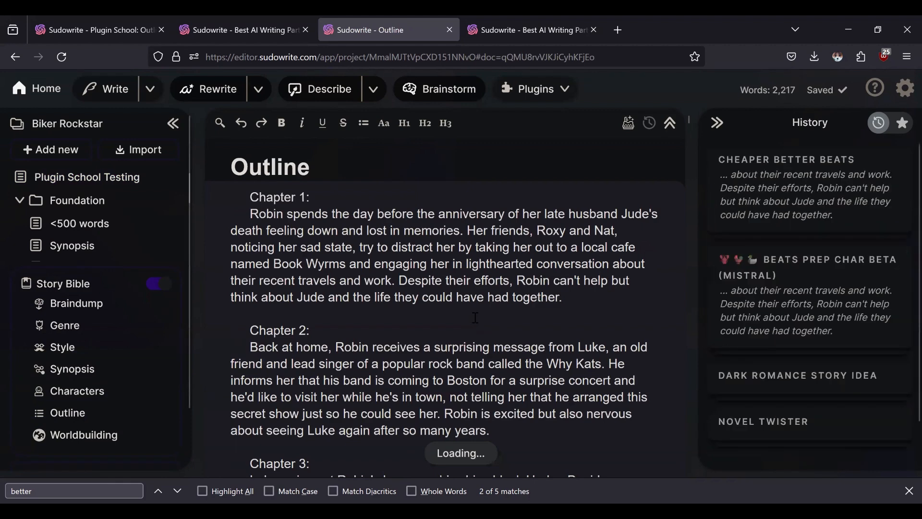
{"action": "scroll", "coordinate": [480, 302], "scroll_direction": "down", "scroll_amount": 15}
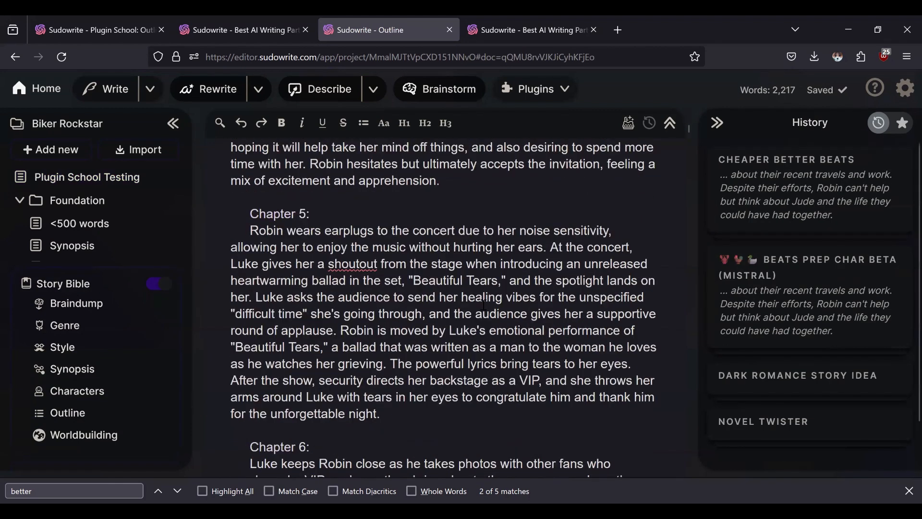
{"action": "scroll", "coordinate": [485, 303], "scroll_direction": "down", "scroll_amount": 5}
{"action": "scroll", "coordinate": [466, 298], "scroll_direction": "up", "scroll_amount": 20}
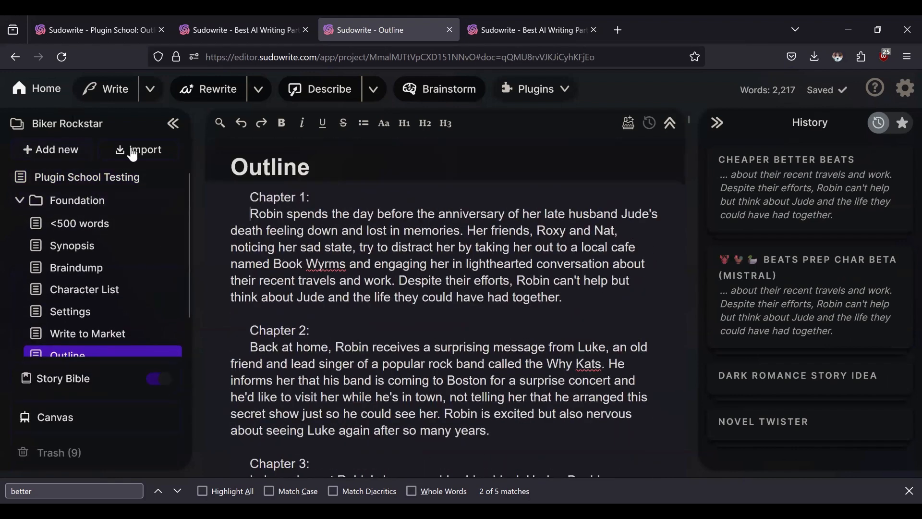
Reopen the Plugin School Testing document, then check the credits-use rating on the Better Plot w/ Story Circle - 3: Outline plugin page
{"action": "left_click", "coordinate": [73, 189]}
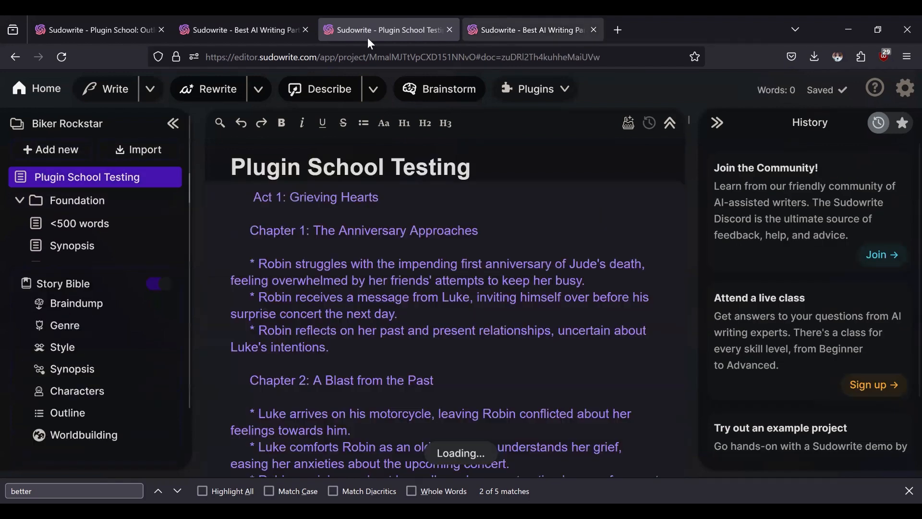
{"action": "left_click", "coordinate": [266, 21]}
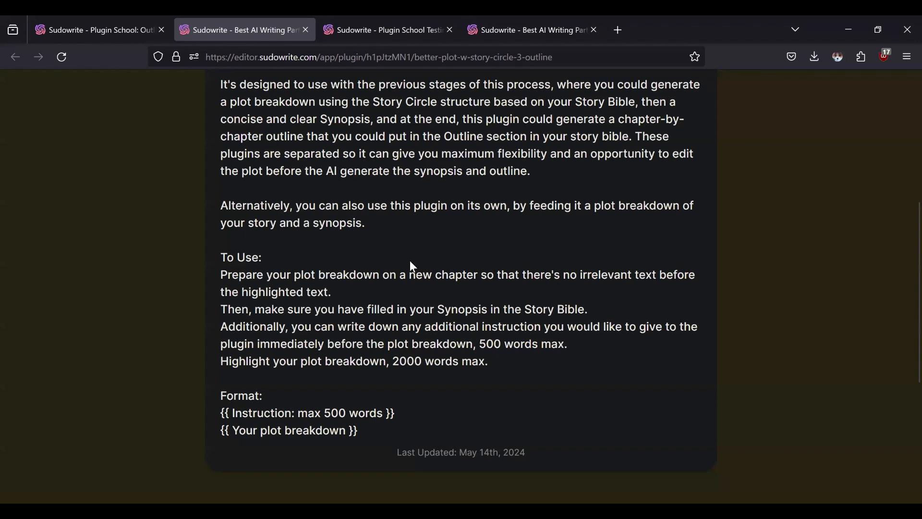
{"action": "scroll", "coordinate": [408, 257], "scroll_direction": "up", "scroll_amount": 4}
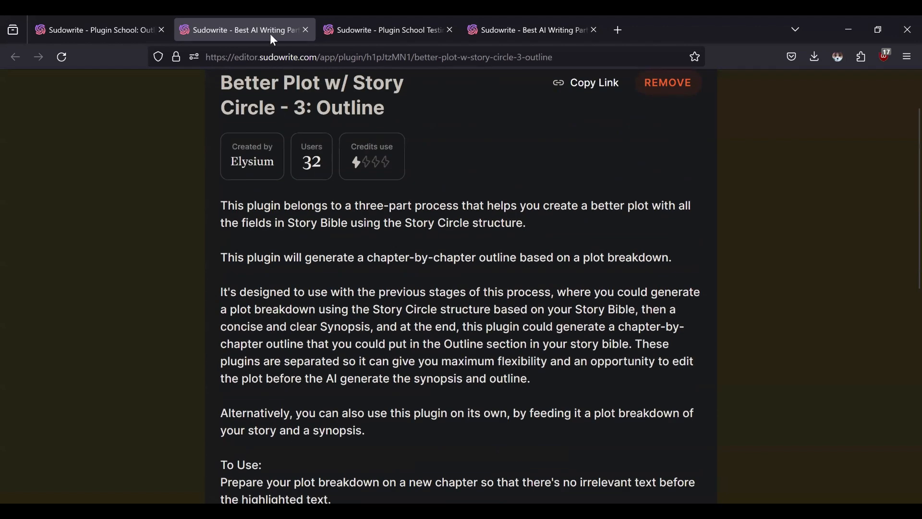
Back in the Plugin School Testing project, check the recent activity in the account settings for the credits used by the plugin runs
{"action": "left_click", "coordinate": [384, 34]}
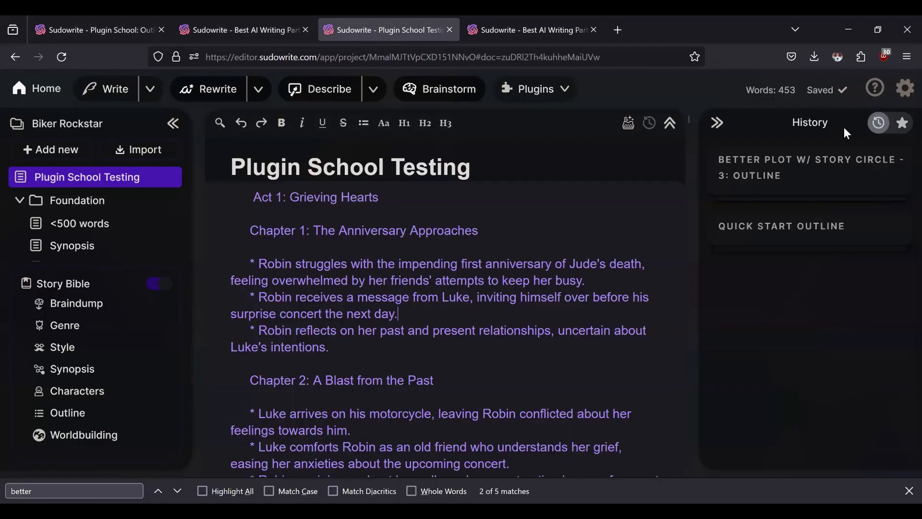
{"action": "left_click", "coordinate": [904, 88]}
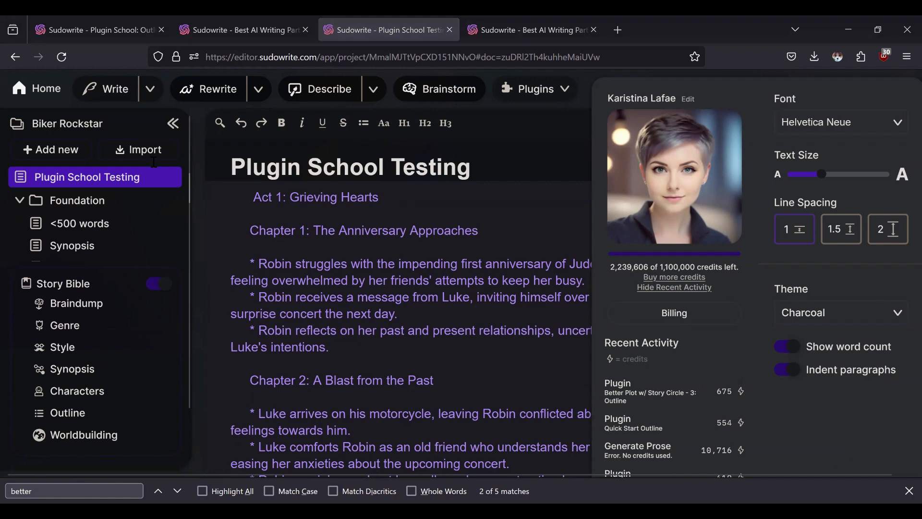
{"action": "left_click", "coordinate": [565, 375]}
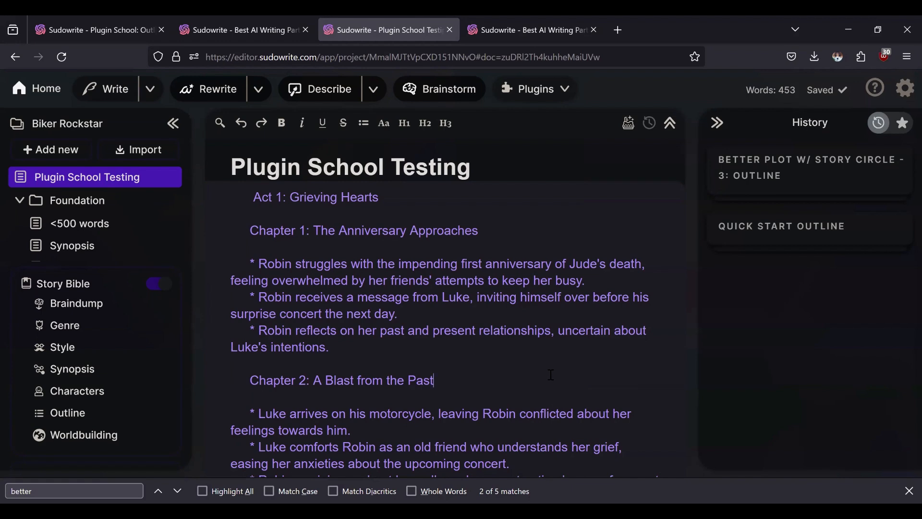
Skim the inserted Story Circle outline once more through the Act 3 chapters and return to the document's start
{"action": "scroll", "coordinate": [456, 308], "scroll_direction": "down", "scroll_amount": 12}
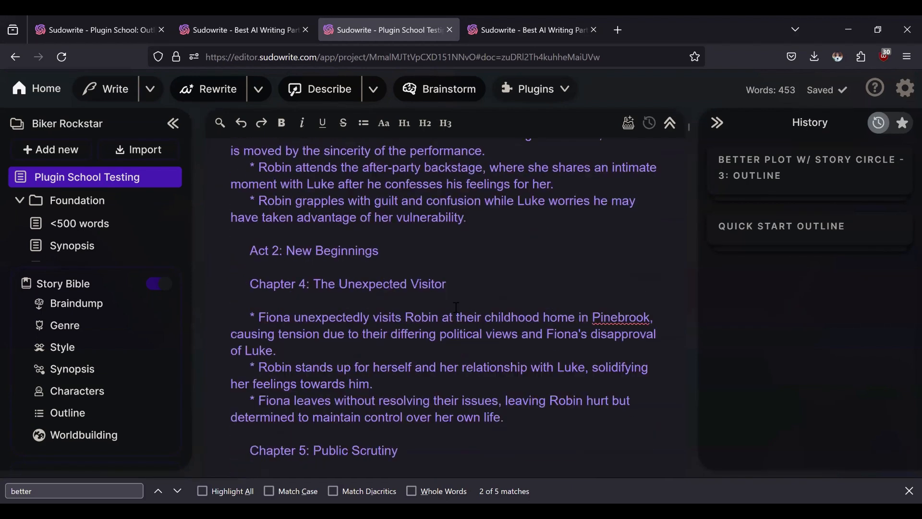
{"action": "scroll", "coordinate": [454, 307], "scroll_direction": "down", "scroll_amount": 6}
{"action": "scroll", "coordinate": [455, 307], "scroll_direction": "up", "scroll_amount": 12}
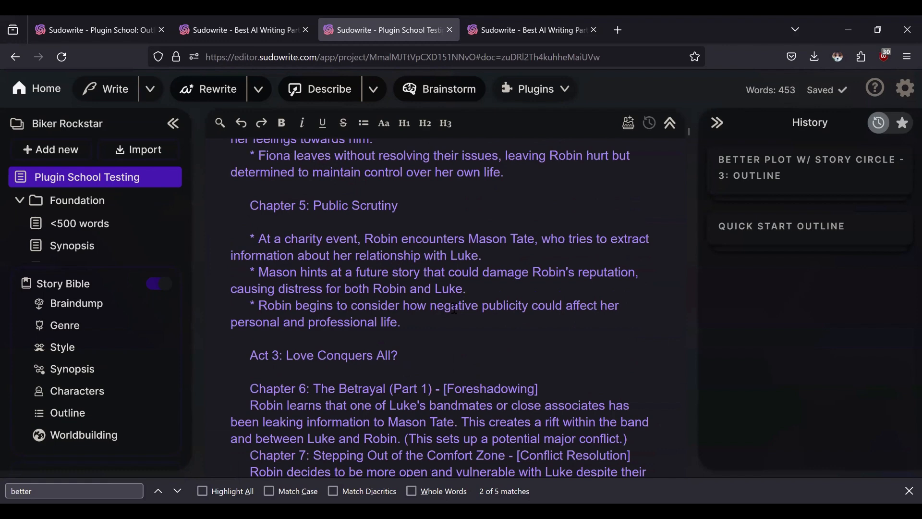
{"action": "scroll", "coordinate": [455, 308], "scroll_direction": "up", "scroll_amount": 8}
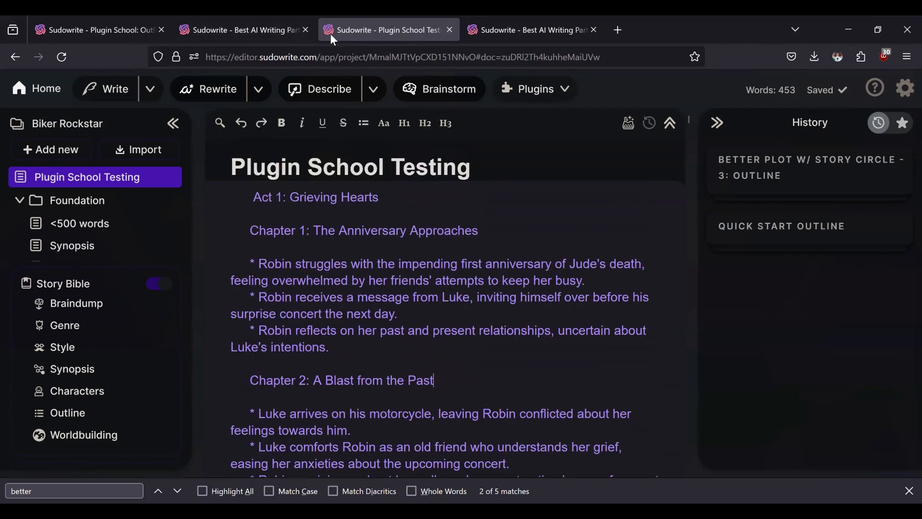
Close the Better Plot w/ Story Circle plugin page and open the Take a BLAH Outline and Make It Better! page from the Plugin School: Outlines document
{"action": "left_click", "coordinate": [279, 30]}
{"action": "left_click", "coordinate": [305, 29]}
{"action": "left_click", "coordinate": [111, 32]}
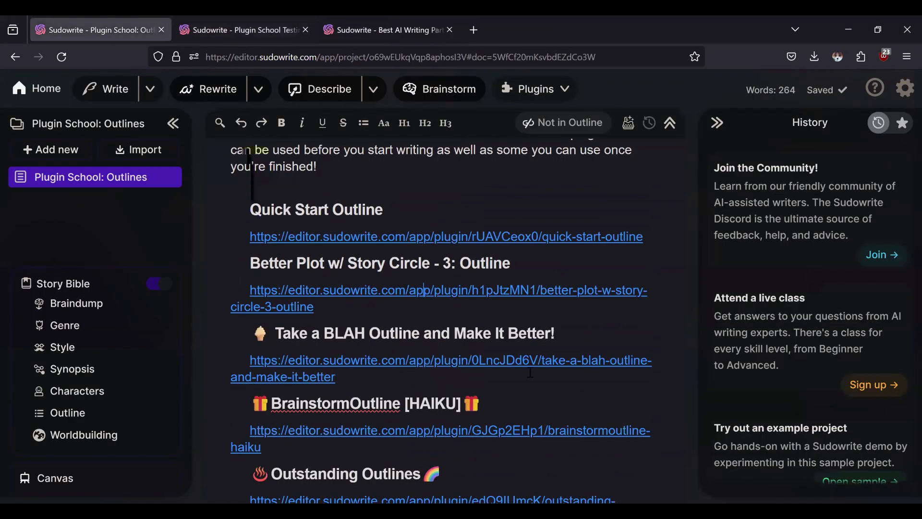
{"action": "scroll", "coordinate": [302, 286], "scroll_direction": "down", "scroll_amount": 2}
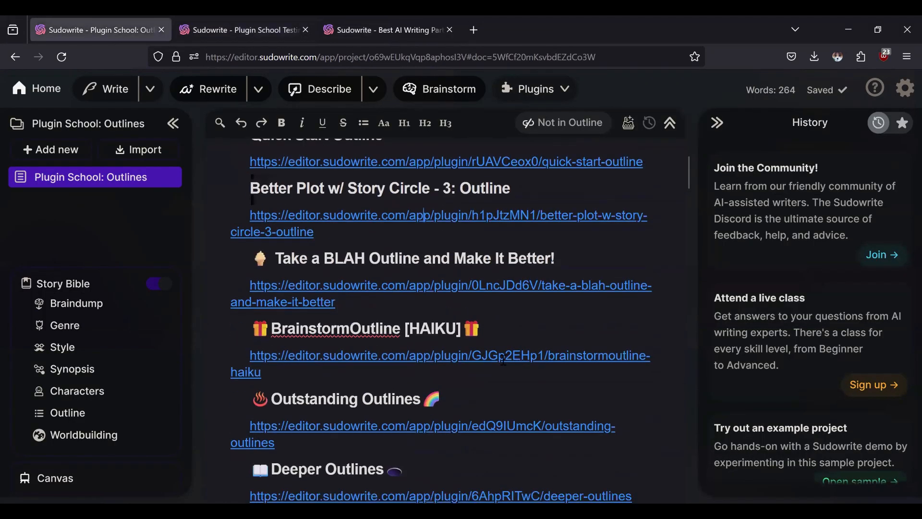
{"action": "left_click", "coordinate": [303, 286], "text": "ctrl"}
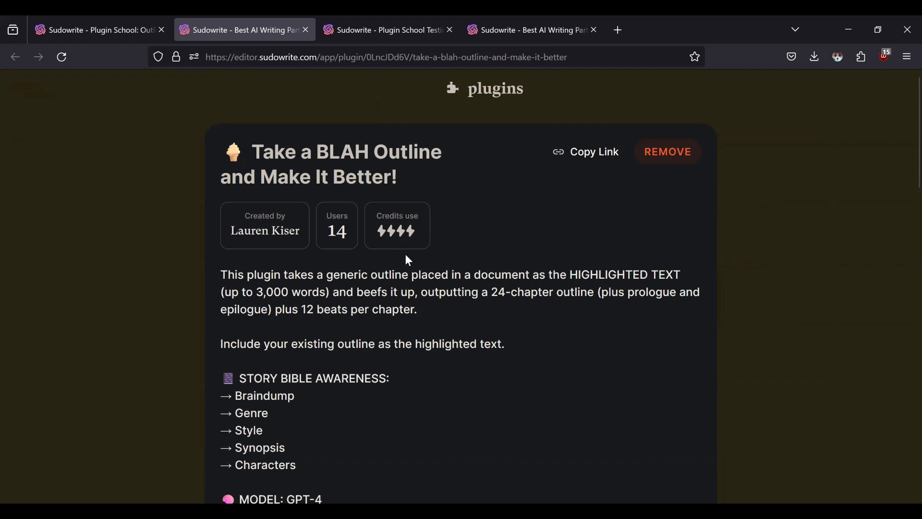
Read the BLAH outline plugin's description, Story Bible awareness, model and test run details
{"action": "scroll", "coordinate": [406, 264], "scroll_direction": "down", "scroll_amount": 2}
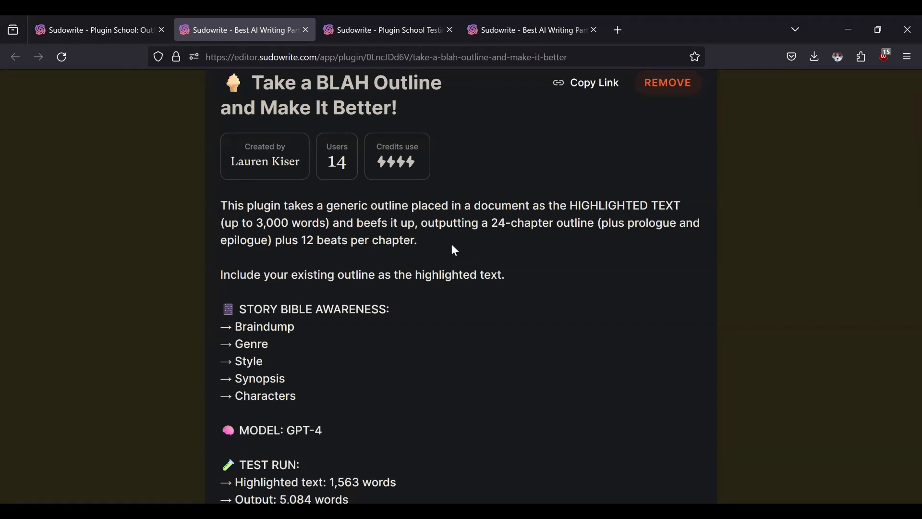
{"action": "scroll", "coordinate": [454, 248], "scroll_direction": "down", "scroll_amount": 3}
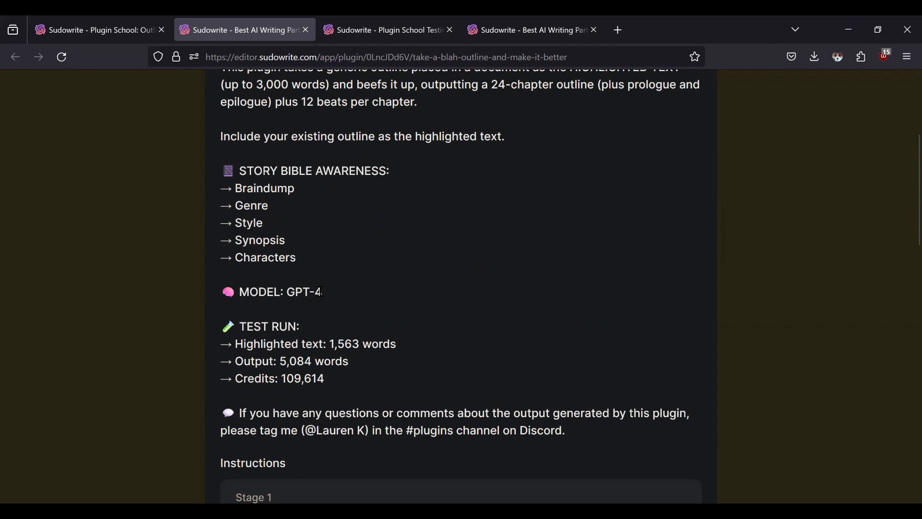
{"action": "scroll", "coordinate": [321, 292], "scroll_direction": "down", "scroll_amount": 3}
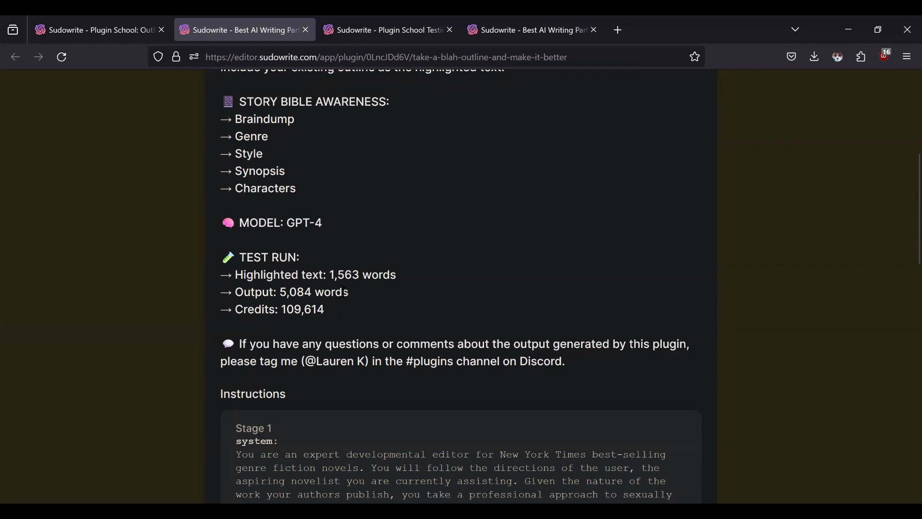
{"action": "scroll", "coordinate": [344, 292], "scroll_direction": "down", "scroll_amount": 4}
{"action": "scroll", "coordinate": [343, 294], "scroll_direction": "up", "scroll_amount": 4}
{"action": "scroll", "coordinate": [316, 270], "scroll_direction": "up", "scroll_amount": 2}
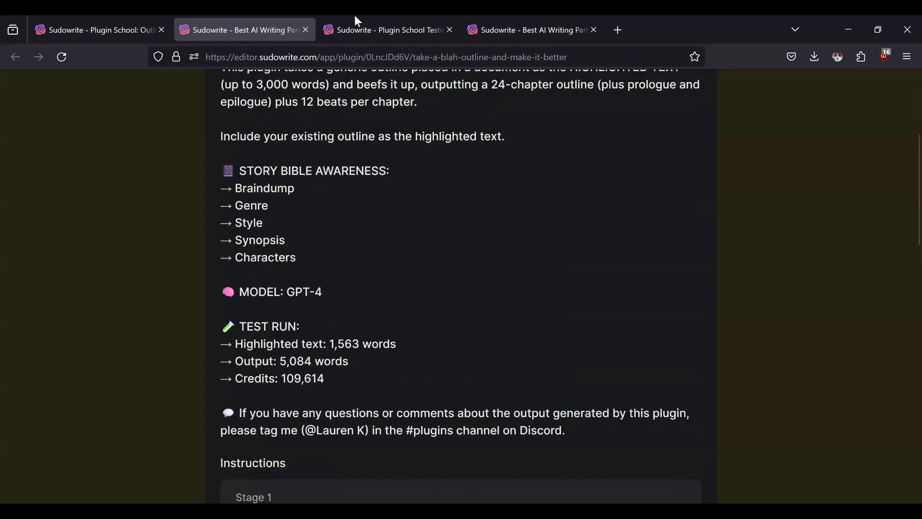
Open the Outline document in the Biker Rockstar project's Foundation folder, select its entire text and glance back at the BLAH plugin page
{"action": "left_click", "coordinate": [379, 28]}
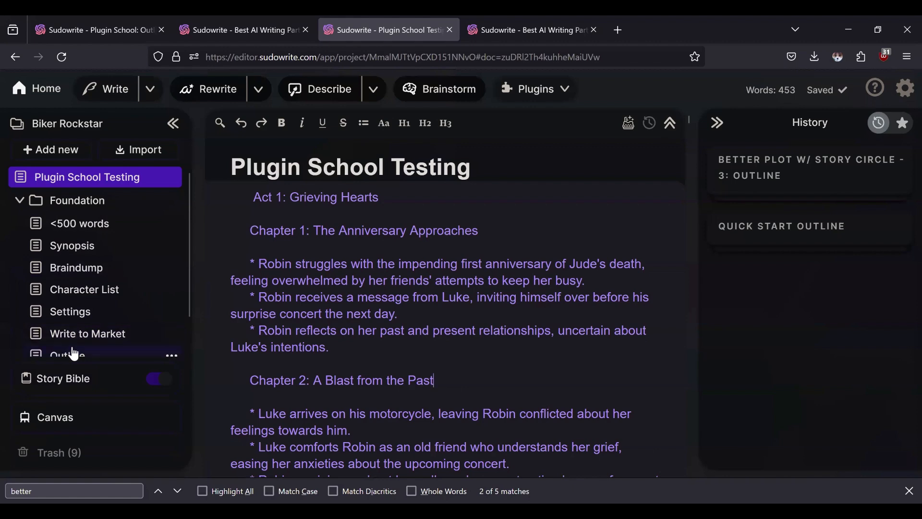
{"action": "left_click", "coordinate": [73, 355]}
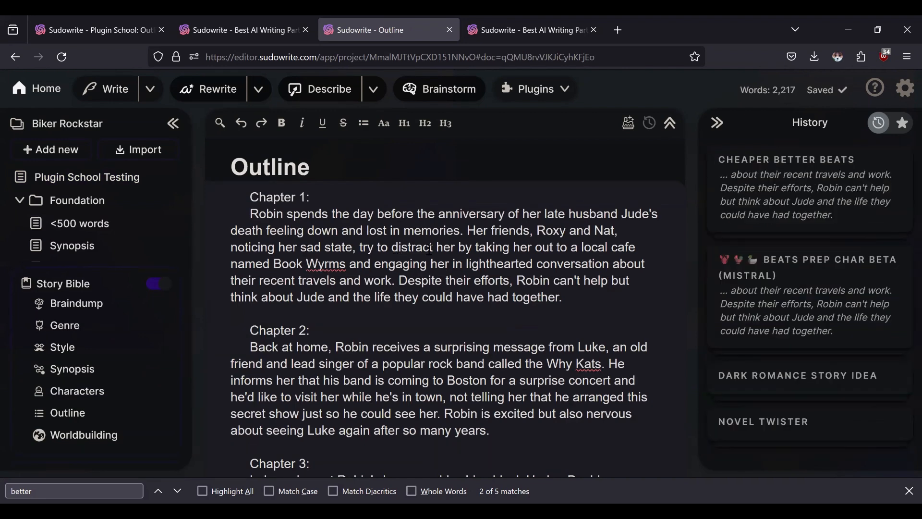
{"action": "key", "text": "ctrl+a"}
{"action": "left_click", "coordinate": [255, 20]}
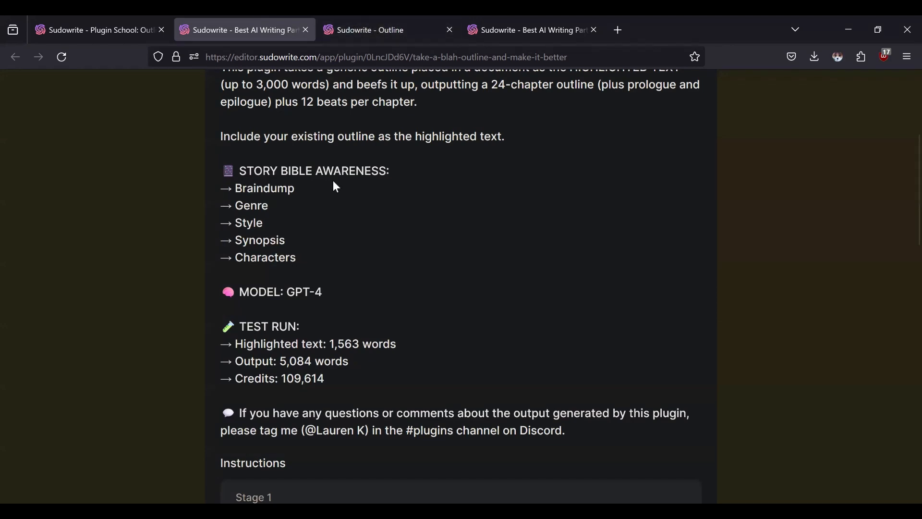
{"action": "scroll", "coordinate": [334, 183], "scroll_direction": "up", "scroll_amount": 5}
{"action": "left_click", "coordinate": [379, 24]}
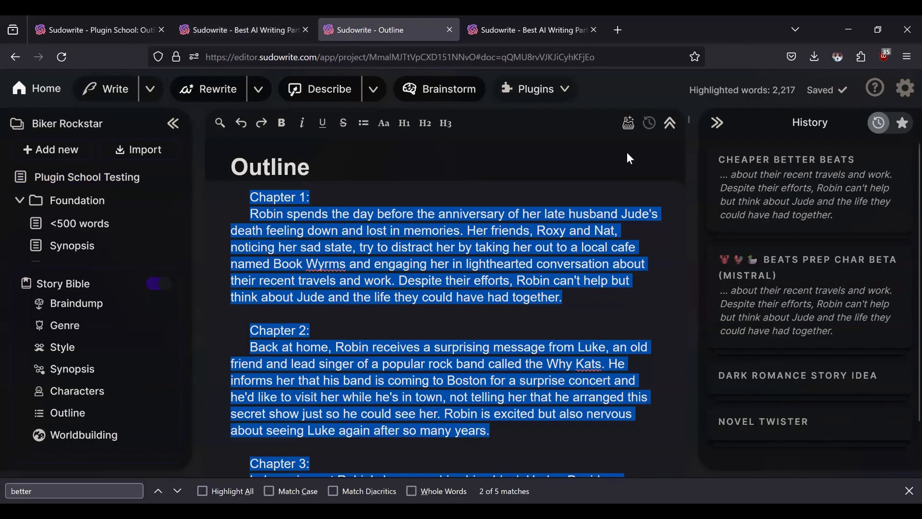
Search the project's plugin list for "blah" to locate Take a BLAH Outline and Make It Better!
{"action": "left_click", "coordinate": [67, 487]}
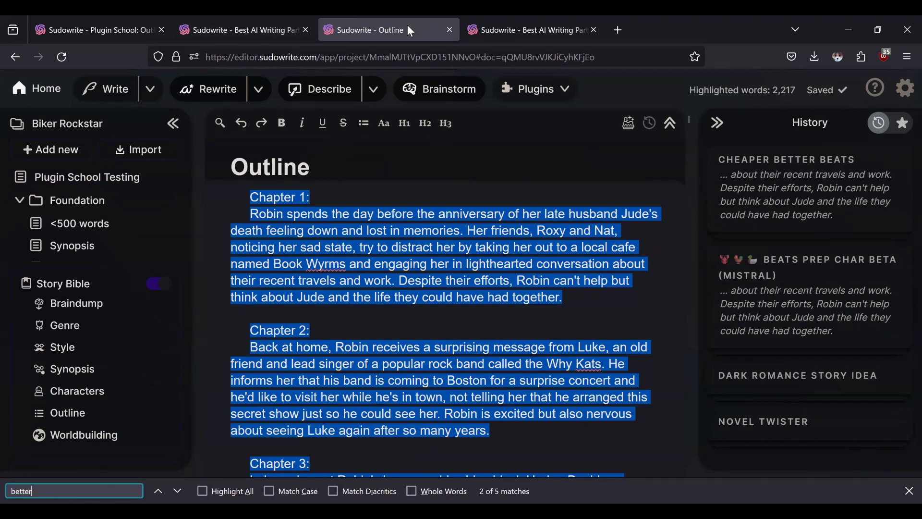
{"action": "left_click", "coordinate": [565, 103]}
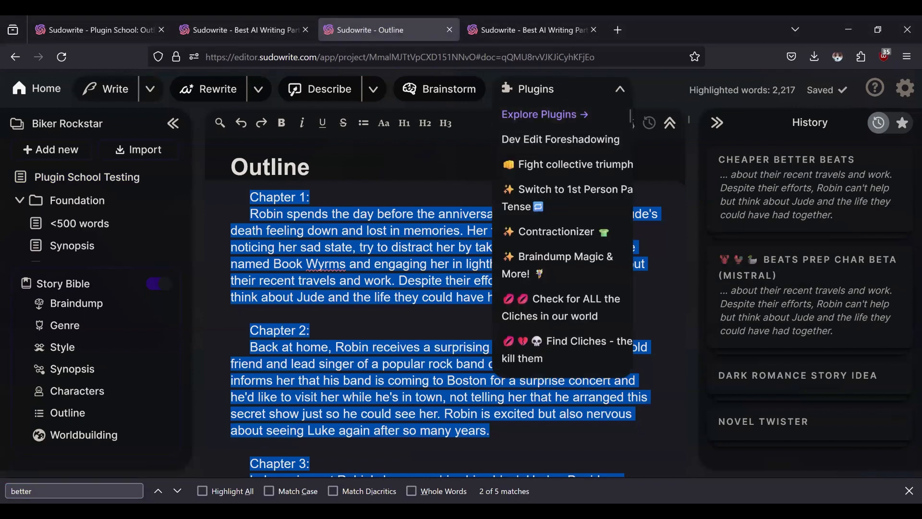
{"action": "type", "text": "blh"}
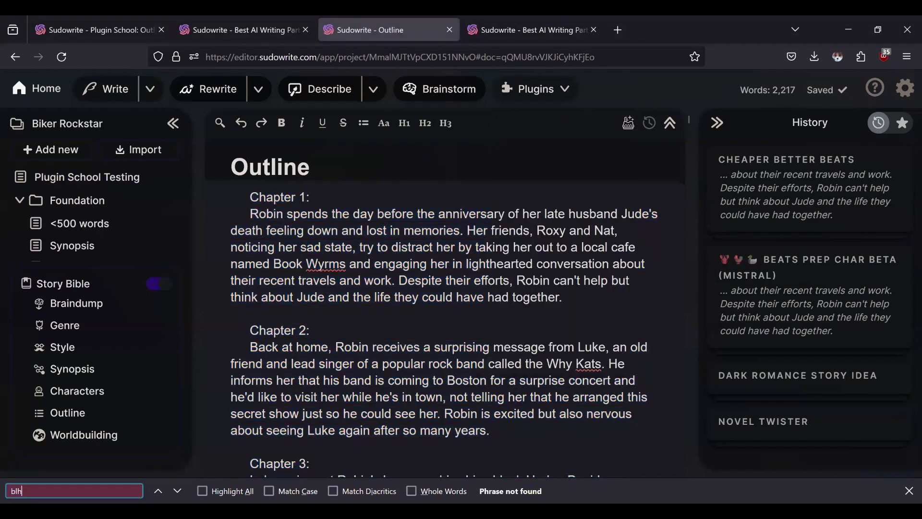
{"action": "key", "text": "BackSpace"}
{"action": "type", "text": "ah"}
{"action": "left_click", "coordinate": [77, 391]}
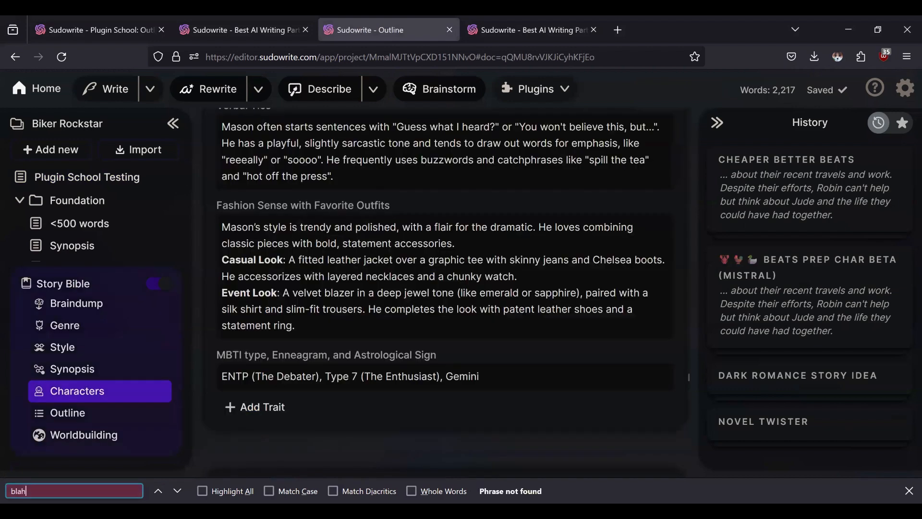
{"action": "left_click", "coordinate": [568, 91]}
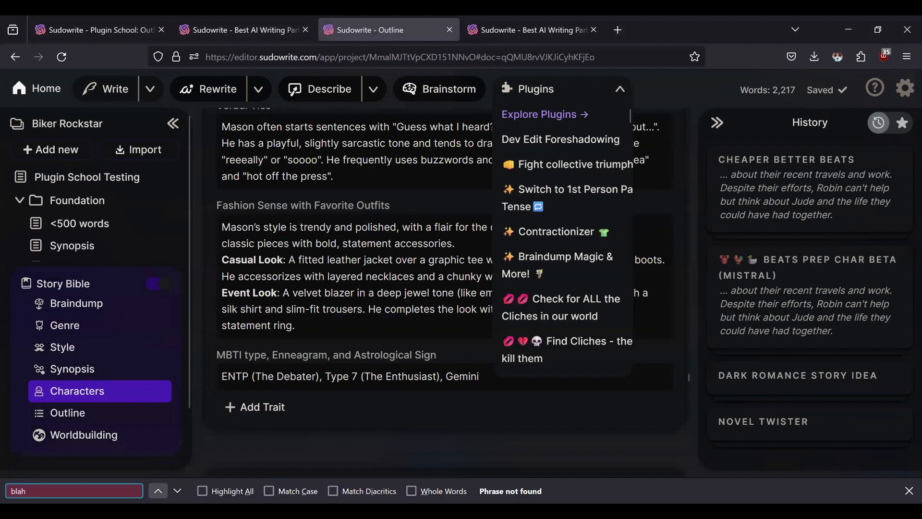
{"action": "left_click", "coordinate": [178, 491]}
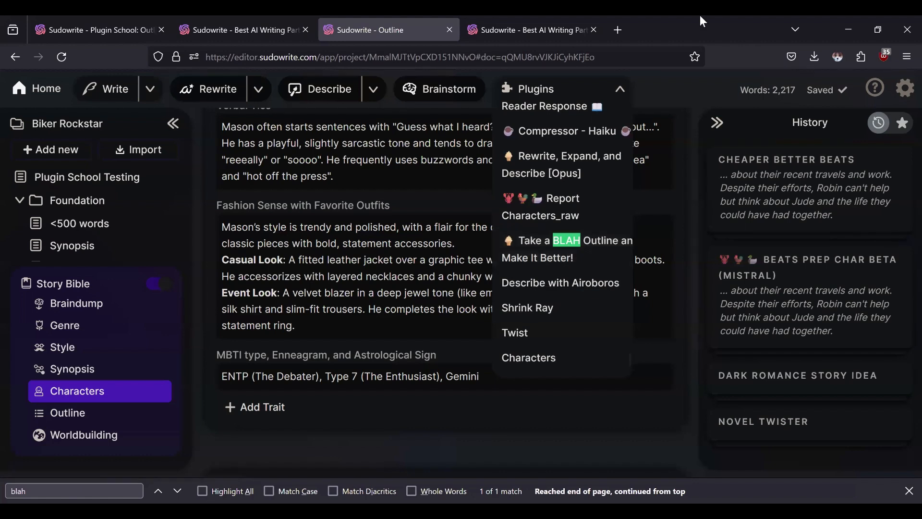
Recheck the BLAH plugin page for its highlighted-text requirement and the Story Bible sections it reads
{"action": "left_click", "coordinate": [226, 25]}
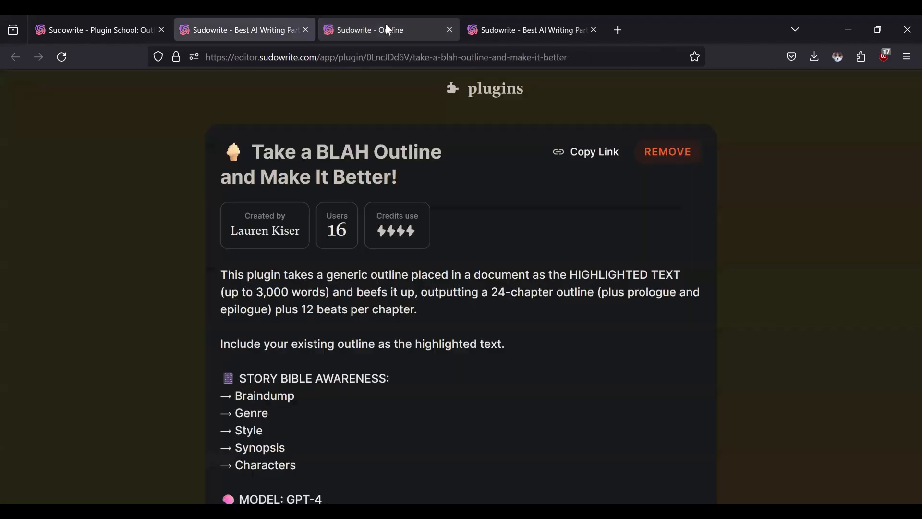
{"action": "scroll", "coordinate": [415, 335], "scroll_direction": "down", "scroll_amount": 3}
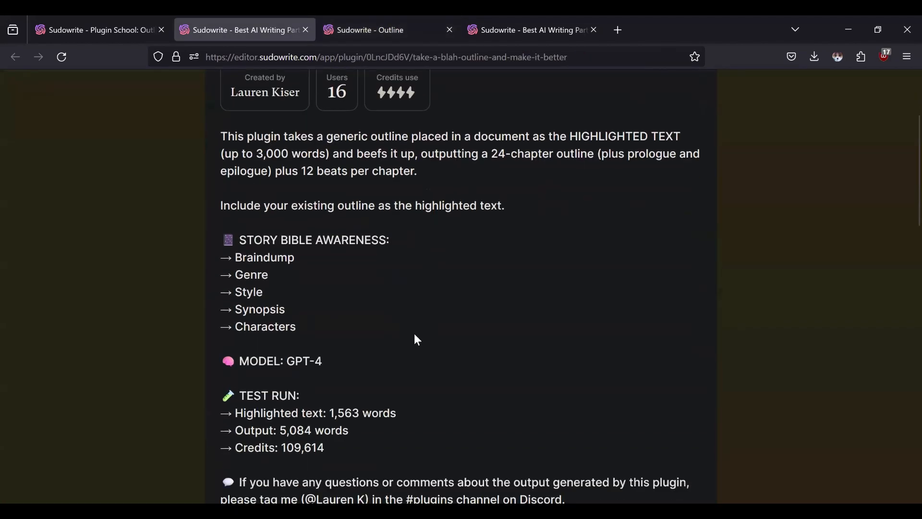
{"action": "scroll", "coordinate": [414, 337], "scroll_direction": "down", "scroll_amount": 3}
{"action": "scroll", "coordinate": [409, 331], "scroll_direction": "up", "scroll_amount": 2}
Return to the Outline document, dismiss the plugin list and select the whole chapter outline again
{"action": "left_click", "coordinate": [358, 25]}
{"action": "scroll", "coordinate": [368, 260], "scroll_direction": "up", "scroll_amount": 10}
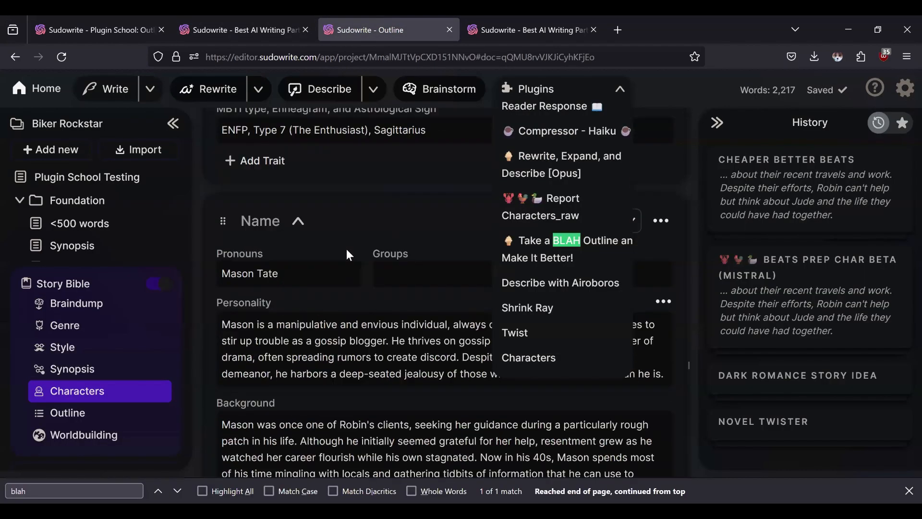
{"action": "scroll", "coordinate": [358, 247], "scroll_direction": "up", "scroll_amount": 12}
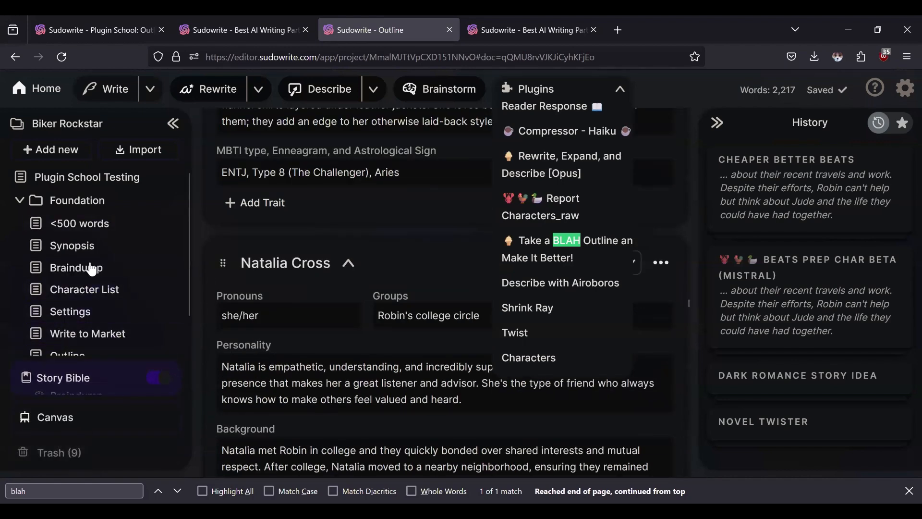
{"action": "mouse_move", "coordinate": [120, 380]}
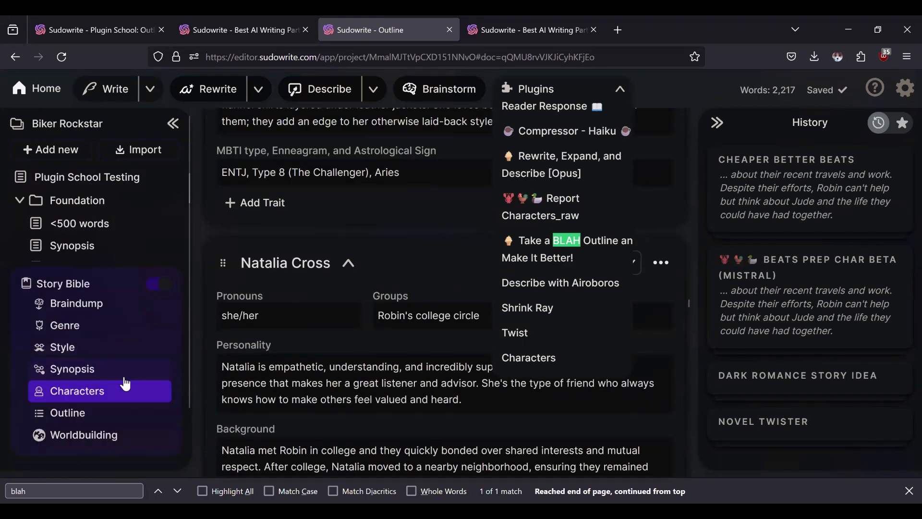
{"action": "left_click", "coordinate": [66, 302]}
{"action": "scroll", "coordinate": [384, 289], "scroll_direction": "up", "scroll_amount": 18}
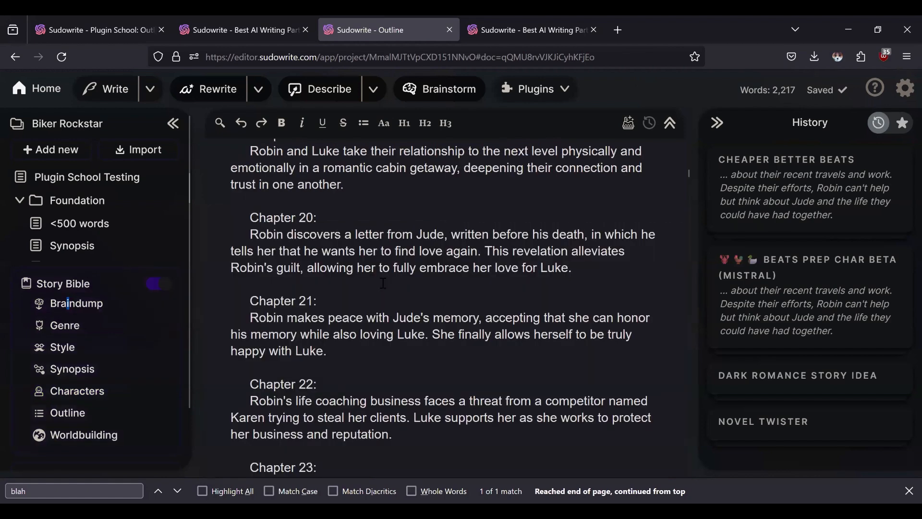
{"action": "scroll", "coordinate": [402, 282], "scroll_direction": "up", "scroll_amount": 15}
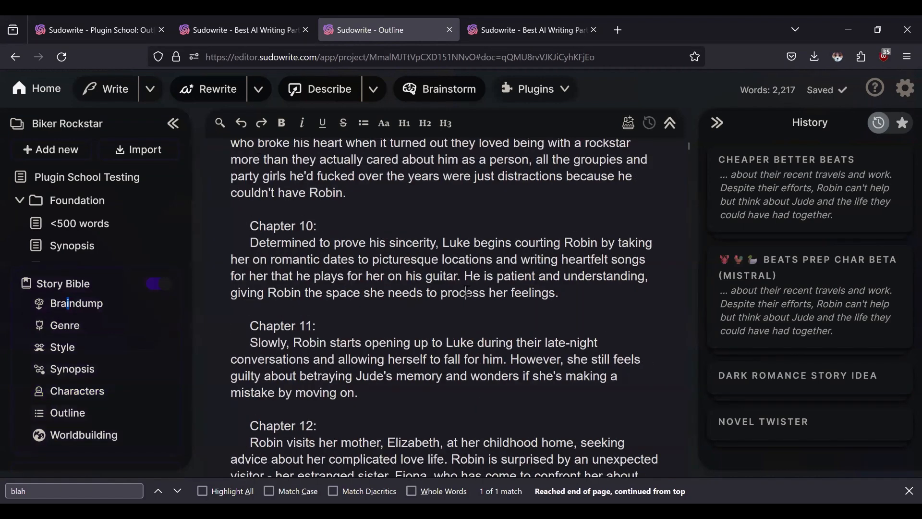
{"action": "key", "text": "ctrl+a"}
{"action": "scroll", "coordinate": [468, 182], "scroll_direction": "up", "scroll_amount": 20}
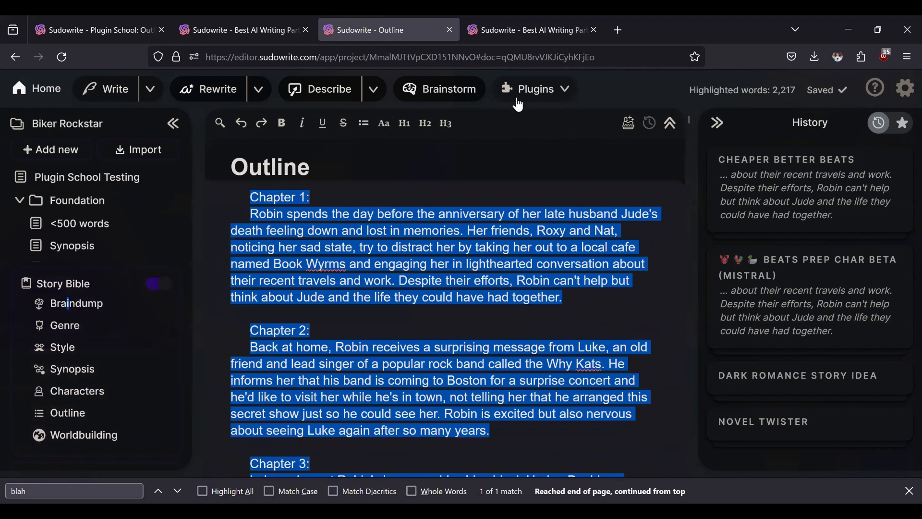
Find "blah" in the plugin list again and run Take a BLAH Outline and Make It Better! on the Outline document
{"action": "left_click", "coordinate": [519, 105]}
{"action": "left_click", "coordinate": [177, 490]}
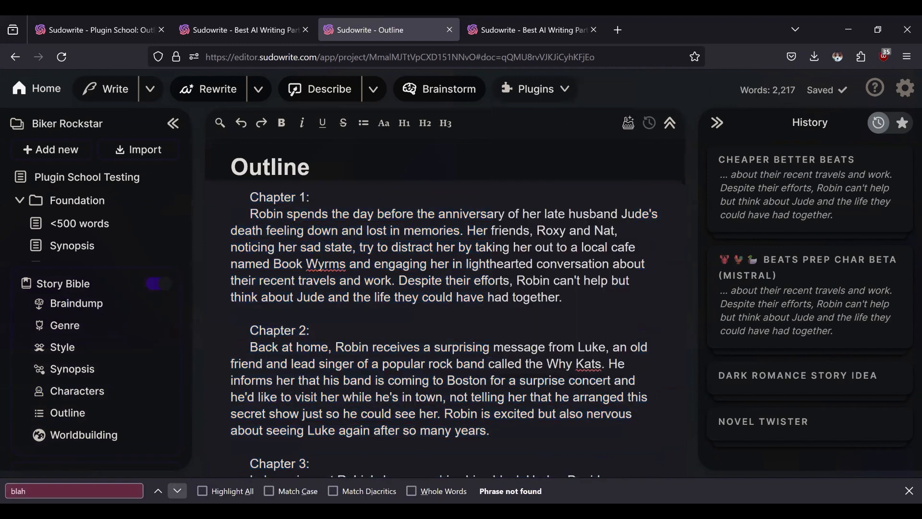
{"action": "left_click", "coordinate": [509, 88]}
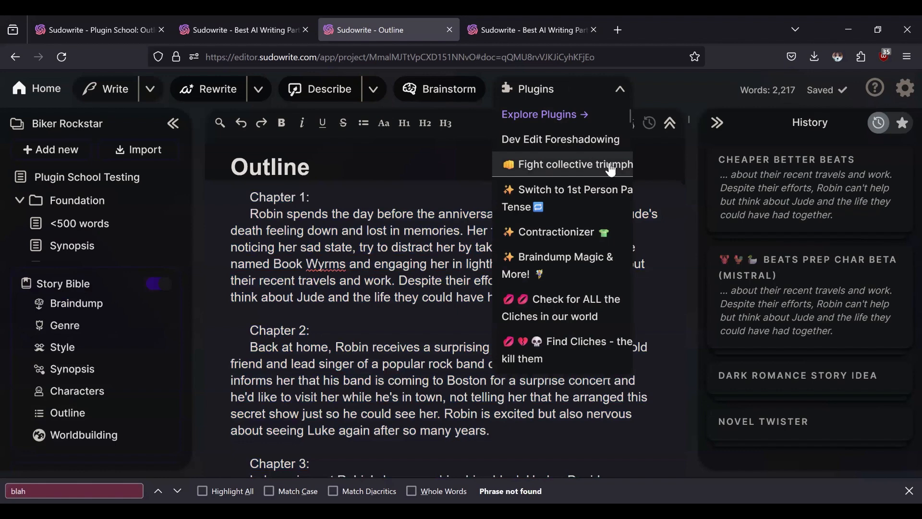
{"action": "left_click", "coordinate": [80, 491]}
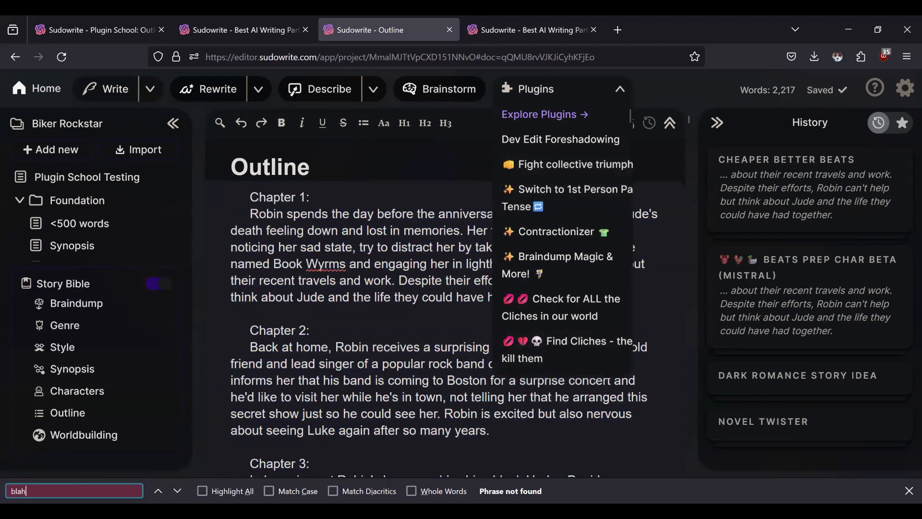
{"action": "key", "text": "BackSpace"}
{"action": "type", "text": "h"}
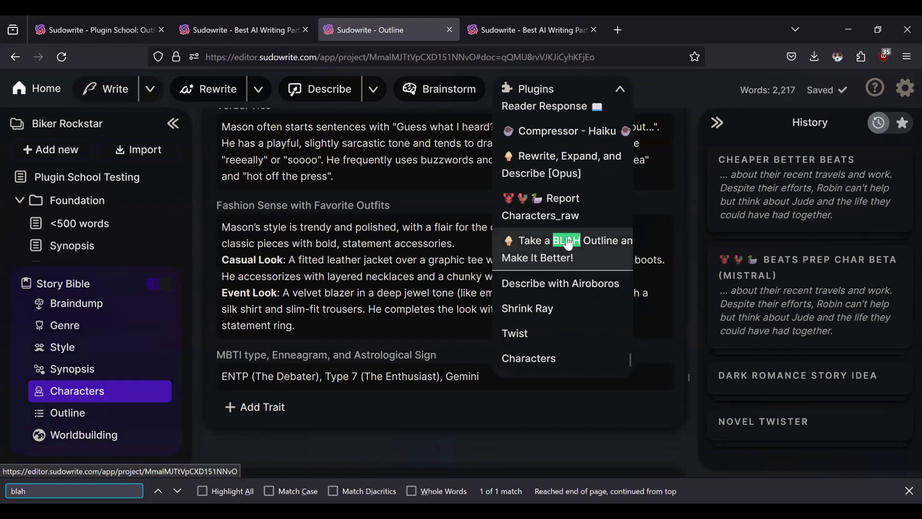
{"action": "left_click", "coordinate": [567, 244]}
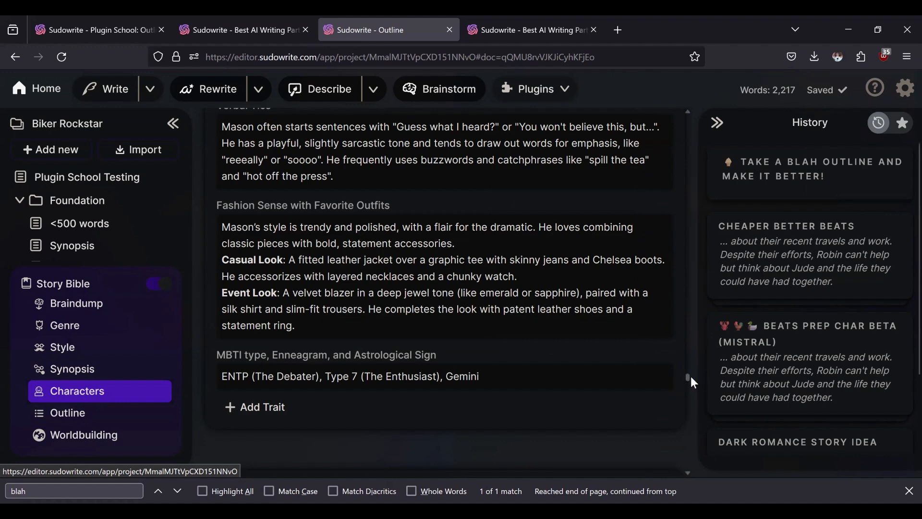
Go back to the start of the Outline document and examine the Chapter 1 summary and action beats in the plugin's output
{"action": "scroll", "coordinate": [682, 292], "scroll_direction": "up", "scroll_amount": 3}
{"action": "left_click_drag", "start_coordinate": [679, 287], "coordinate": [693, 98]}
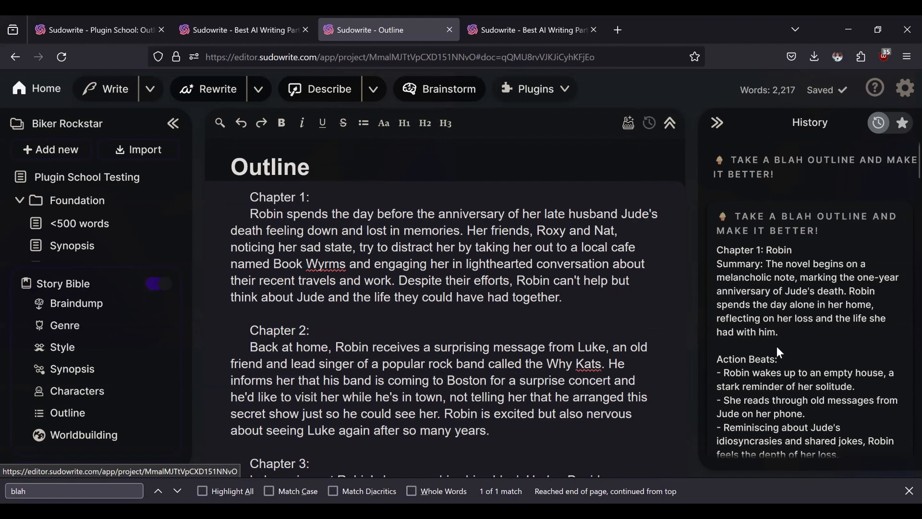
{"action": "scroll", "coordinate": [794, 330], "scroll_direction": "down", "scroll_amount": 2}
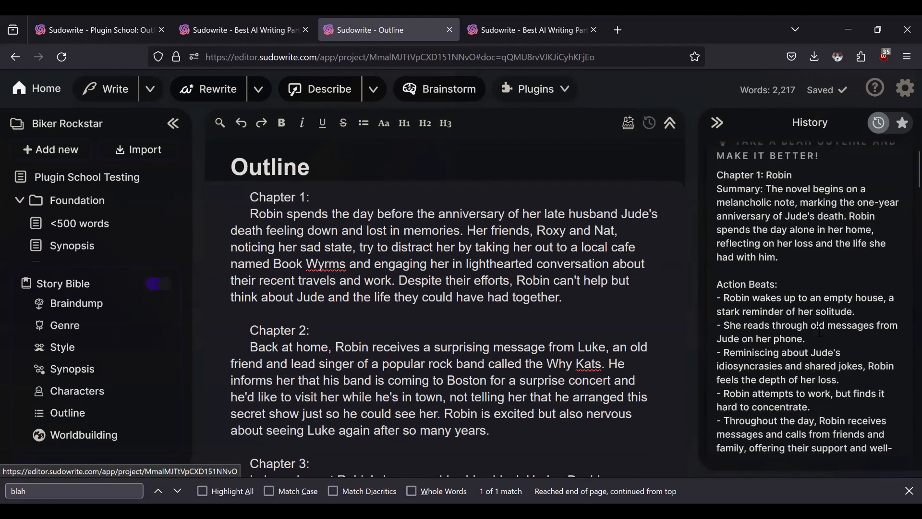
{"action": "scroll", "coordinate": [820, 330], "scroll_direction": "up", "scroll_amount": 2}
{"action": "scroll", "coordinate": [820, 330], "scroll_direction": "down", "scroll_amount": 2}
{"action": "scroll", "coordinate": [828, 254], "scroll_direction": "up", "scroll_amount": 2}
{"action": "scroll", "coordinate": [829, 254], "scroll_direction": "down", "scroll_amount": 4}
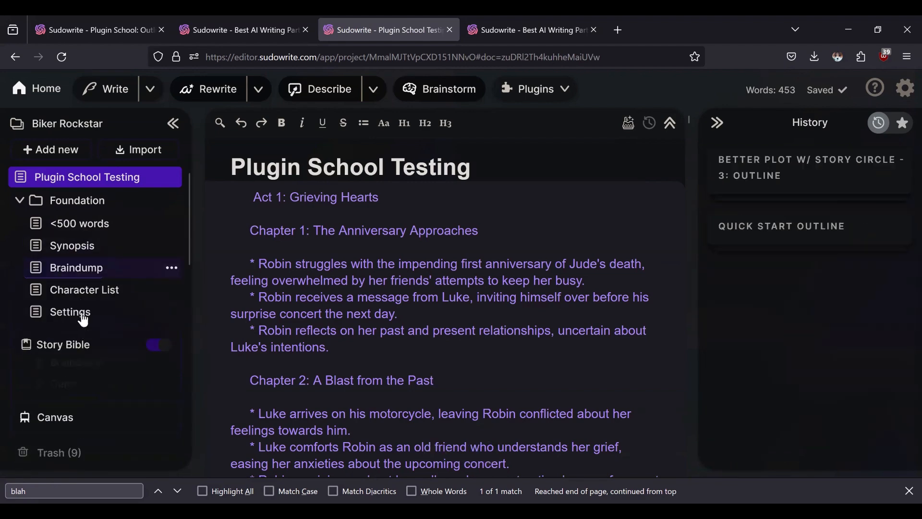
Reopen the Outline document, expand the BLAH plugin's history entry and read through its generated chapters and beats
{"action": "left_click", "coordinate": [66, 354]}
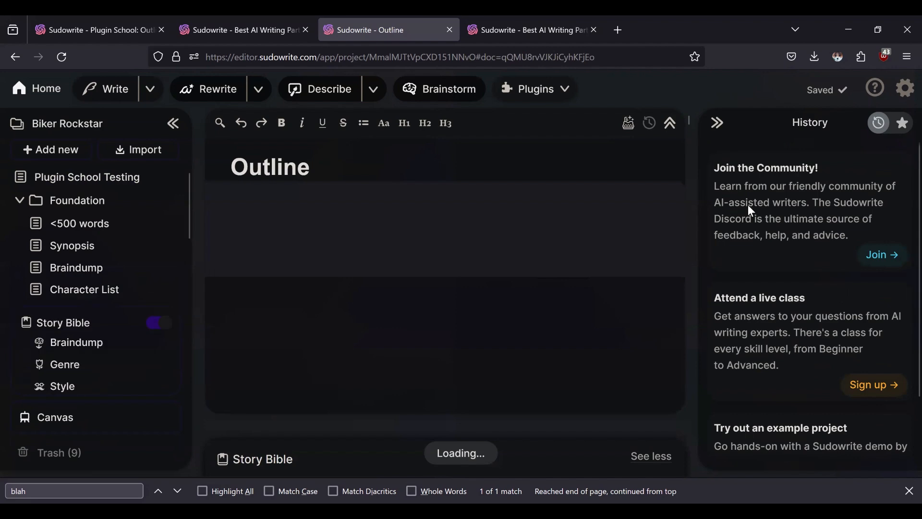
{"action": "left_click", "coordinate": [833, 172]}
{"action": "scroll", "coordinate": [879, 395], "scroll_direction": "down", "scroll_amount": 15}
{"action": "scroll", "coordinate": [822, 392], "scroll_direction": "down", "scroll_amount": 10}
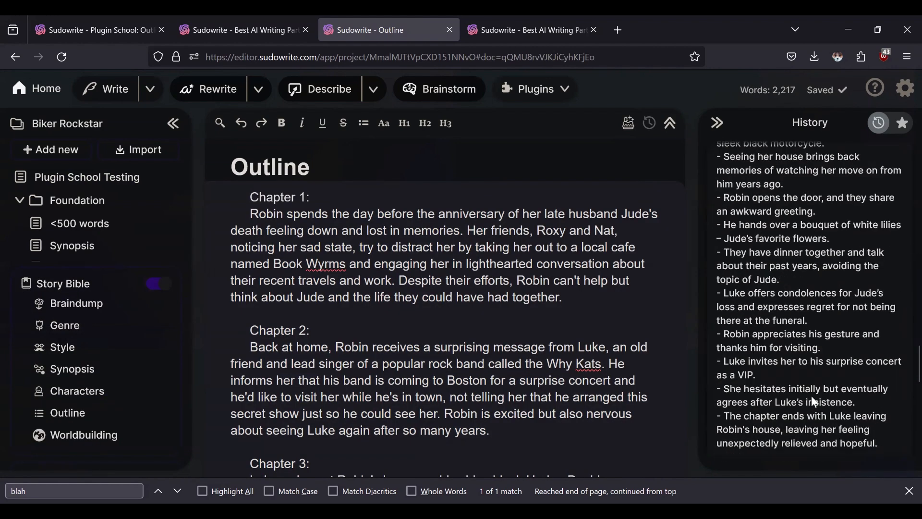
Copy the BLAH plugin's generated outline from the history and go to the end of the Plugin School Testing document
{"action": "left_click", "coordinate": [801, 244]}
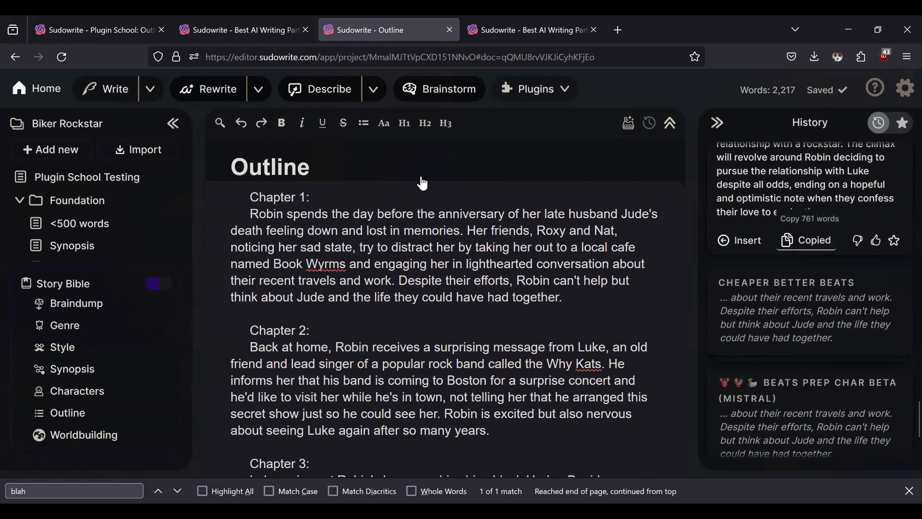
{"action": "left_click", "coordinate": [87, 179]}
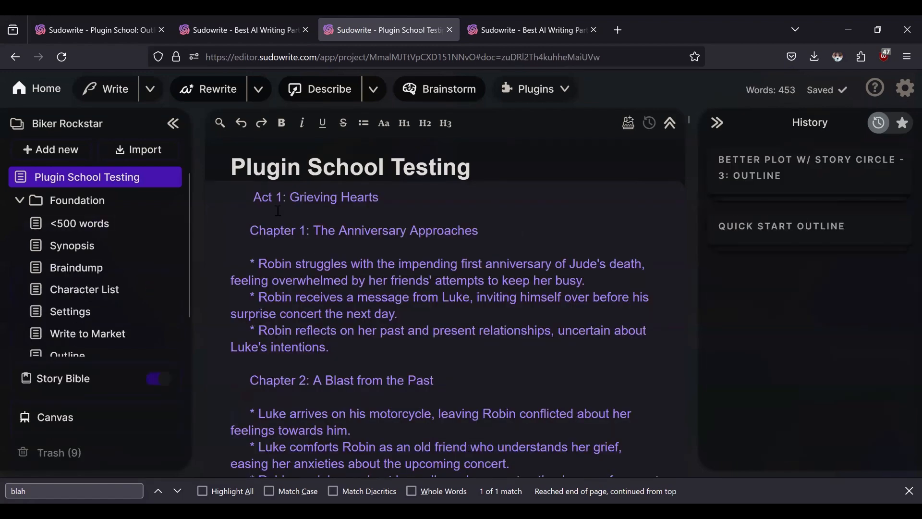
{"action": "scroll", "coordinate": [498, 274], "scroll_direction": "down", "scroll_amount": 15}
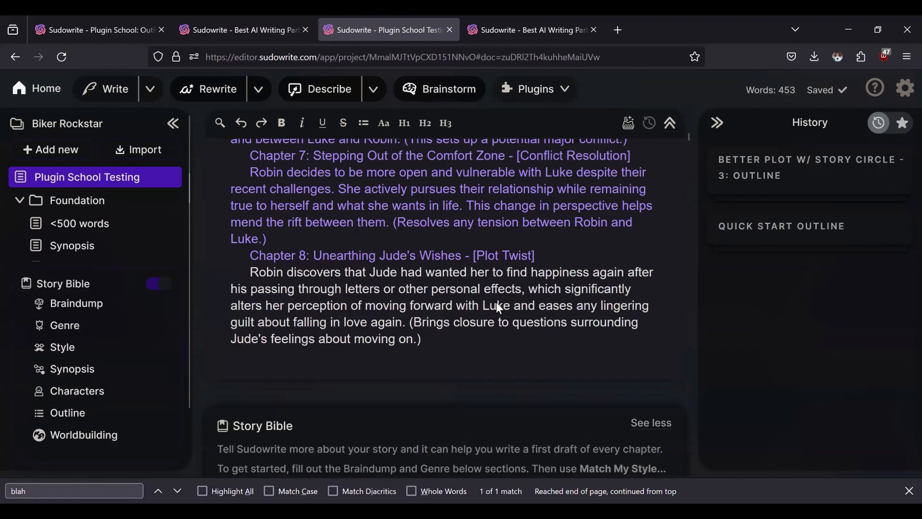
{"action": "scroll", "coordinate": [493, 292], "scroll_direction": "up", "scroll_amount": 1}
{"action": "left_click", "coordinate": [472, 279]}
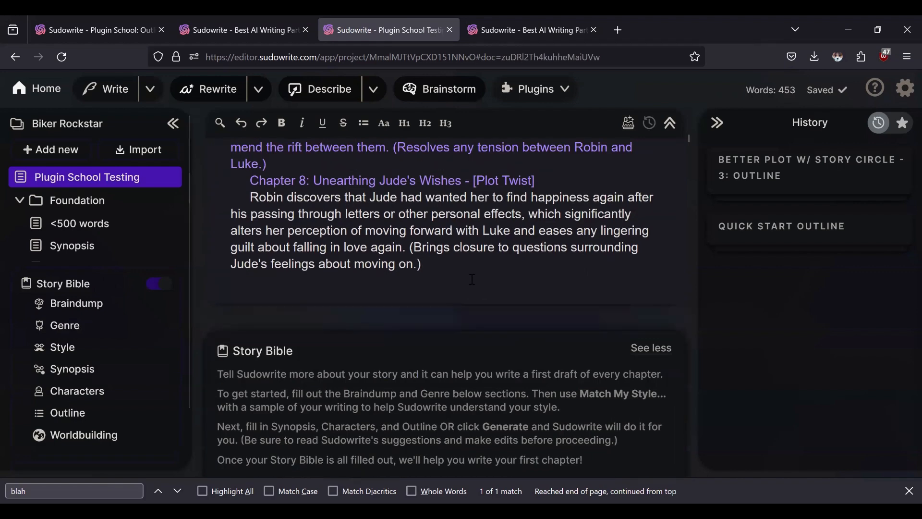
Add an em dash separator line after the Chapter 8 text and paste the copied outline beneath it
{"action": "key", "text": "Return"}
{"action": "key", "text": "Return"}
{"action": "key", "text": "Return"}
{"action": "type", "text": "—"}
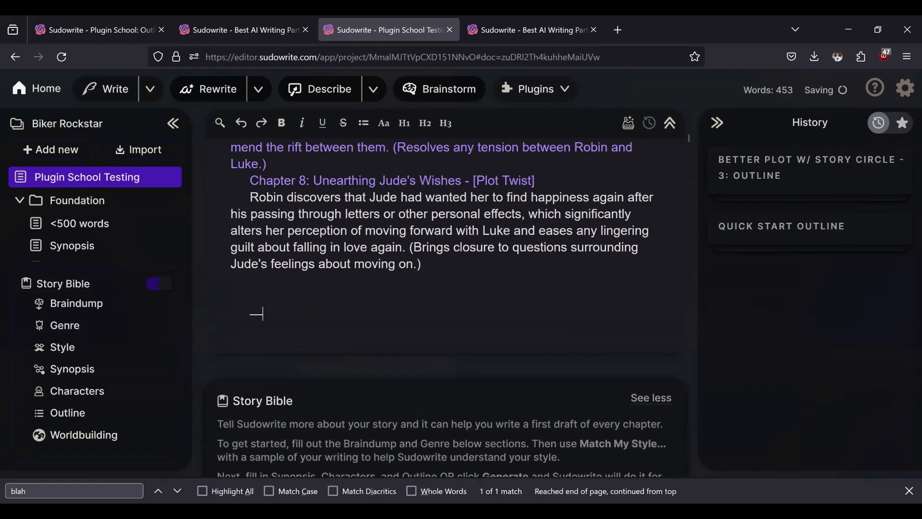
{"action": "key", "text": "Return"}
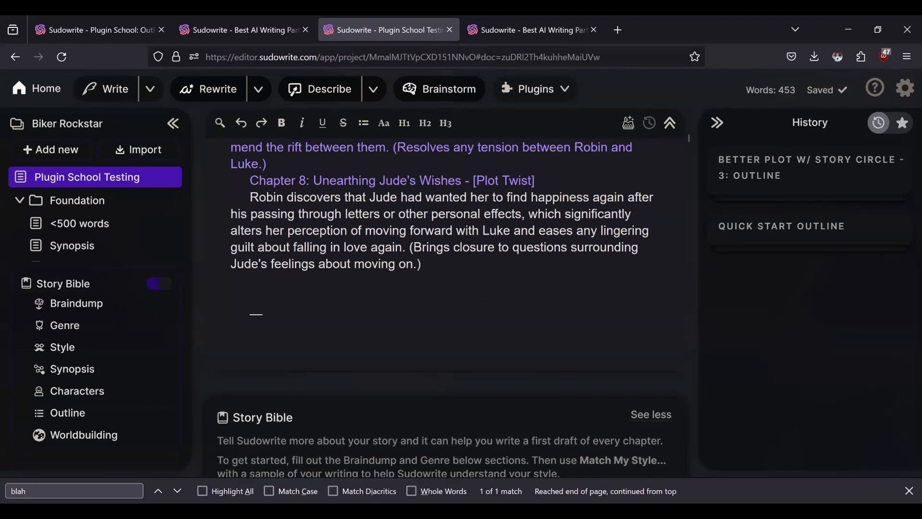
{"action": "key", "text": "ctrl+v"}
Read the pasted outline's chapter summaries and action beats through to the closing paragraph on further chapters
{"action": "scroll", "coordinate": [489, 306], "scroll_direction": "down", "scroll_amount": 5}
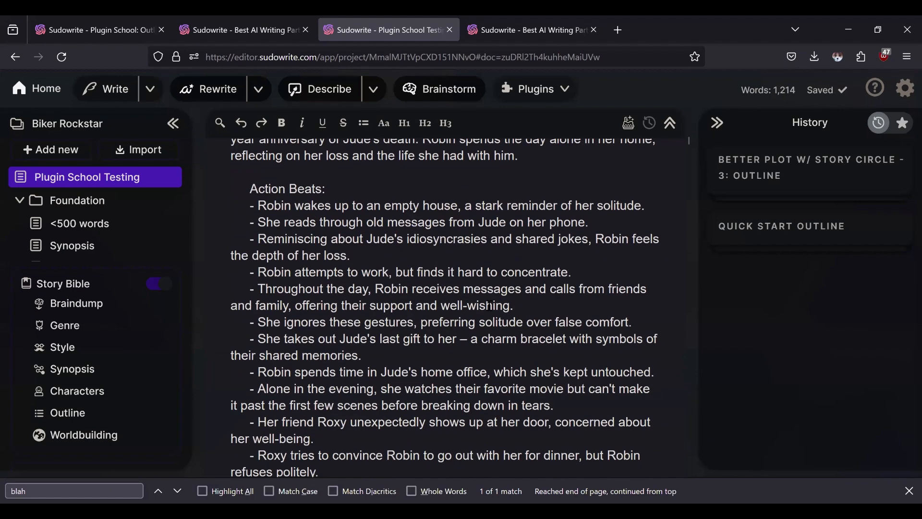
{"action": "scroll", "coordinate": [489, 305], "scroll_direction": "down", "scroll_amount": 4}
{"action": "scroll", "coordinate": [489, 306], "scroll_direction": "up", "scroll_amount": 4}
{"action": "scroll", "coordinate": [489, 306], "scroll_direction": "down", "scroll_amount": 2}
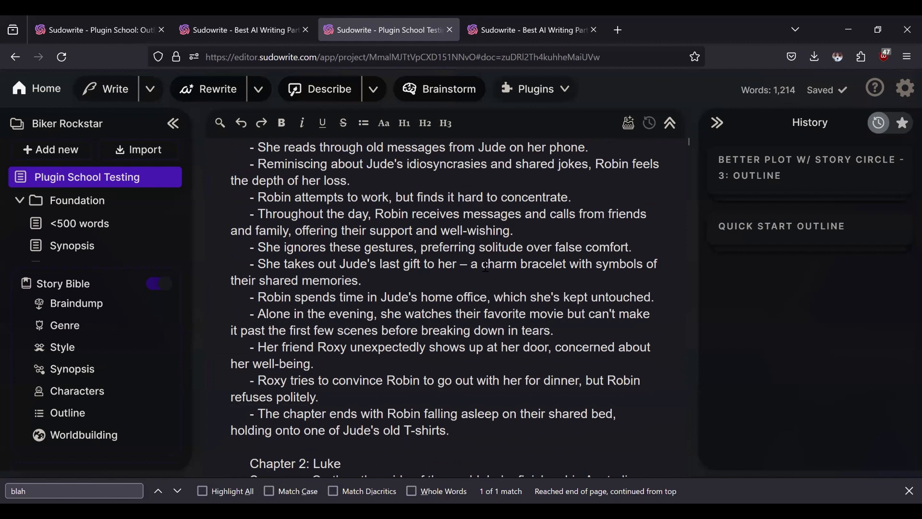
{"action": "scroll", "coordinate": [486, 267], "scroll_direction": "down", "scroll_amount": 4}
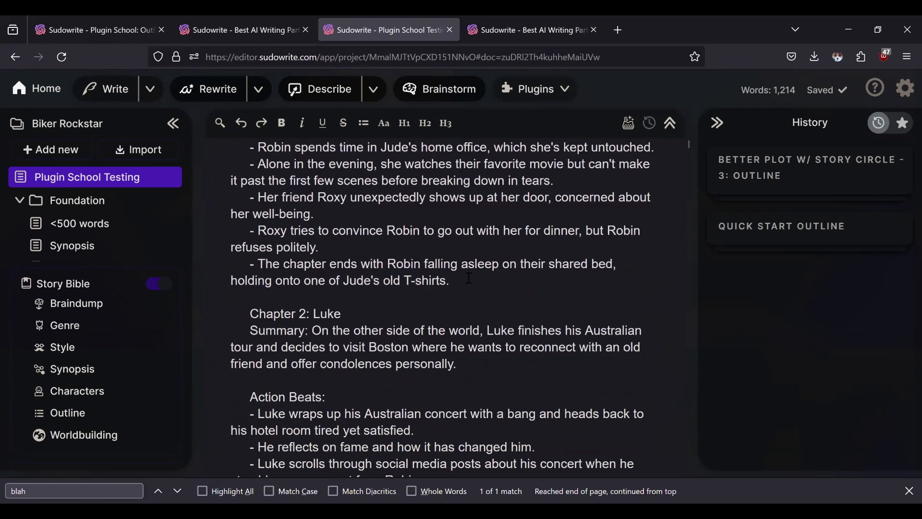
{"action": "scroll", "coordinate": [470, 278], "scroll_direction": "down", "scroll_amount": 4}
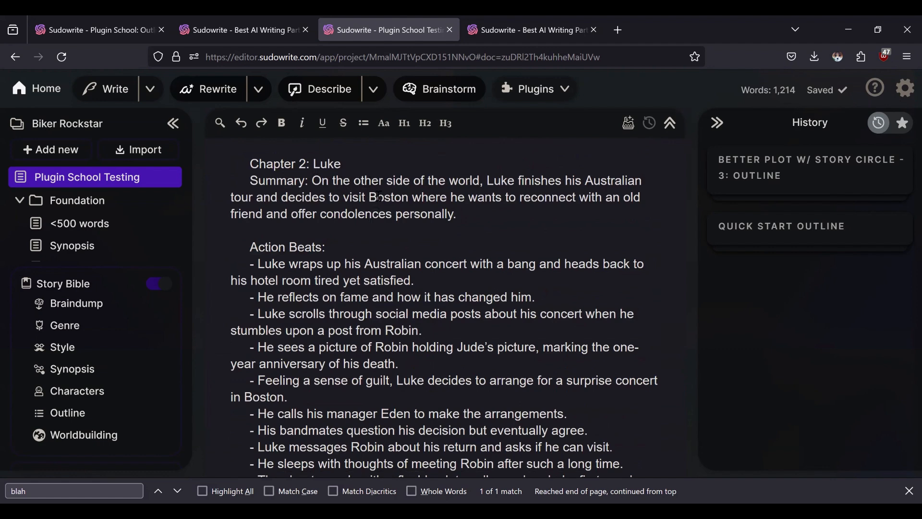
{"action": "scroll", "coordinate": [379, 196], "scroll_direction": "down", "scroll_amount": 8}
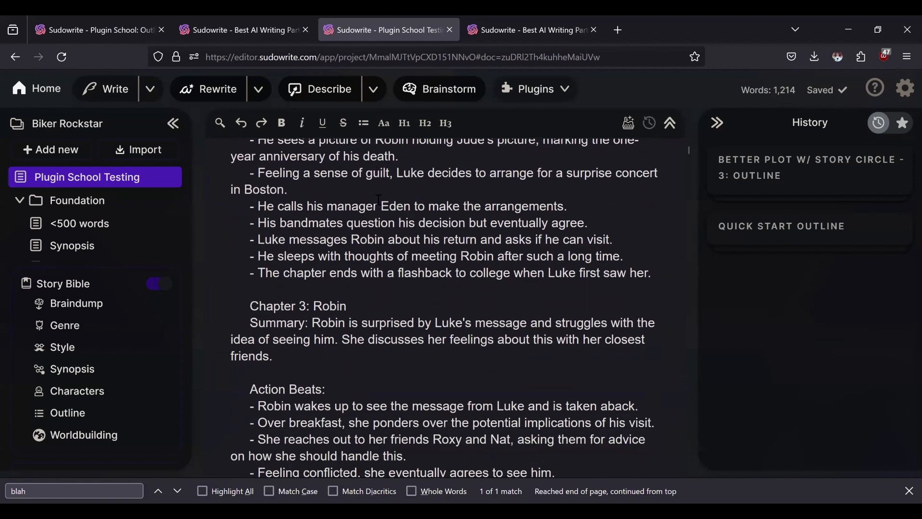
{"action": "scroll", "coordinate": [379, 200], "scroll_direction": "up", "scroll_amount": 3}
{"action": "scroll", "coordinate": [331, 284], "scroll_direction": "down", "scroll_amount": 6}
{"action": "scroll", "coordinate": [331, 283], "scroll_direction": "down", "scroll_amount": 2}
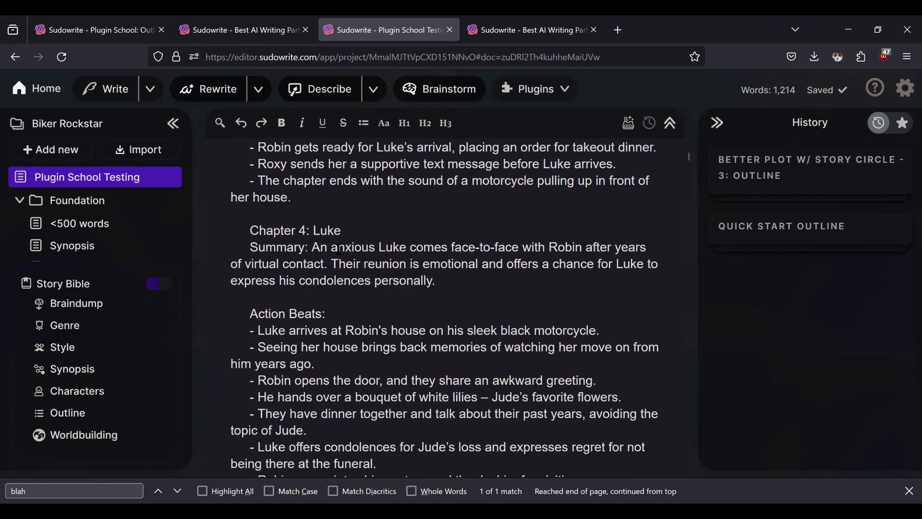
{"action": "scroll", "coordinate": [339, 249], "scroll_direction": "down", "scroll_amount": 9}
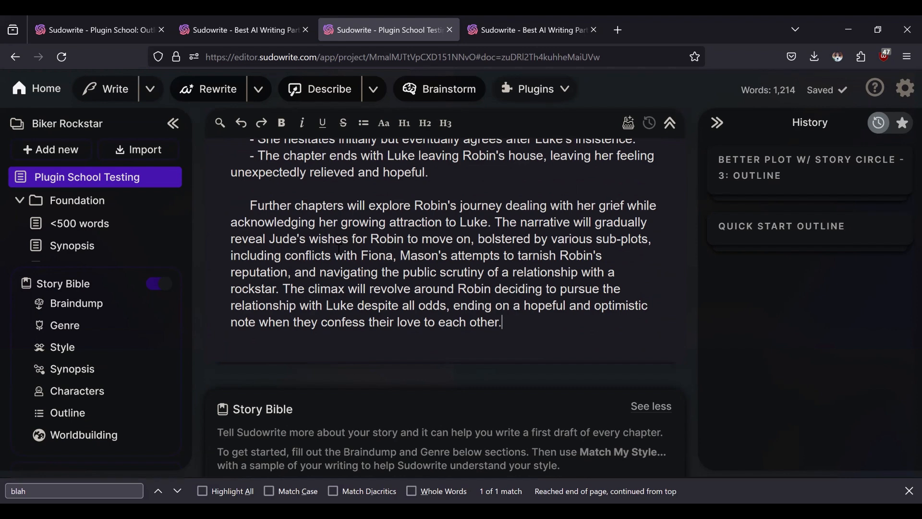
{"action": "scroll", "coordinate": [339, 250], "scroll_direction": "up", "scroll_amount": 3}
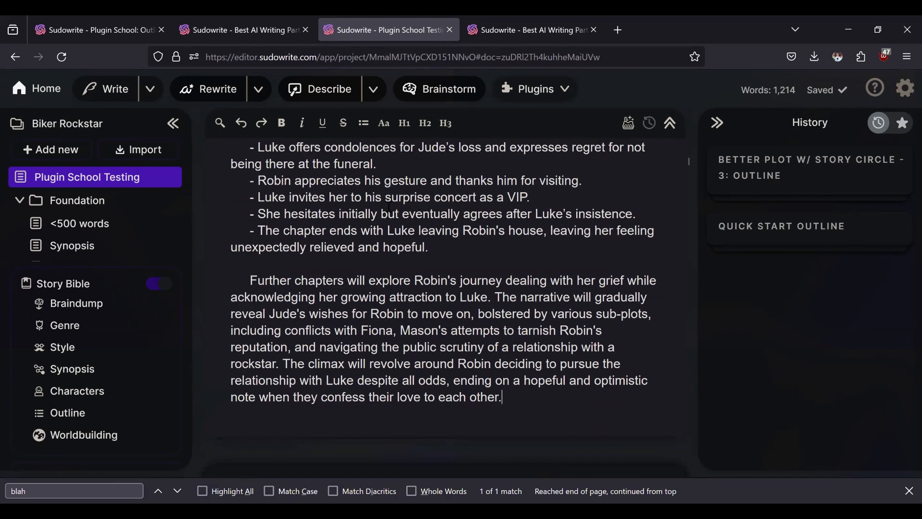
Check the chapter and beat requirements in the BLAH plugin's prompt against Chapters 3 and 4 of the pasted outline
{"action": "left_click", "coordinate": [234, 35]}
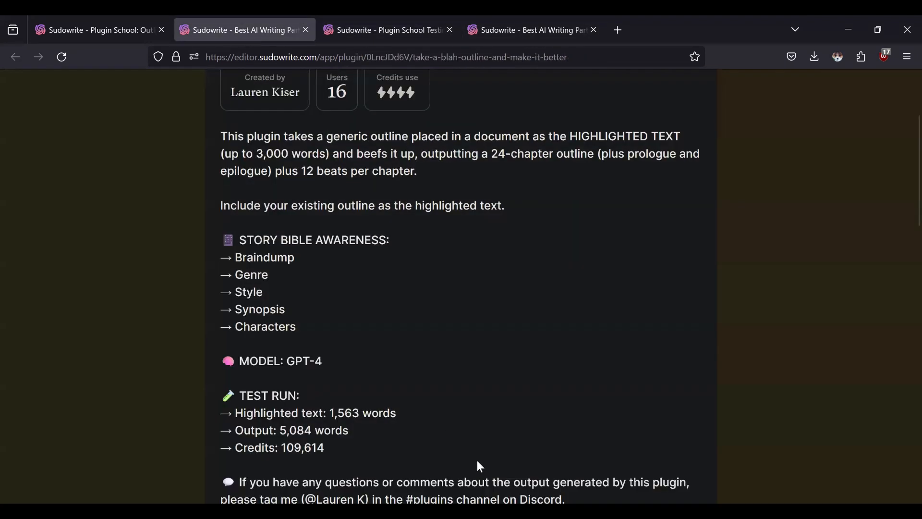
{"action": "scroll", "coordinate": [473, 451], "scroll_direction": "down", "scroll_amount": 10}
{"action": "scroll", "coordinate": [466, 441], "scroll_direction": "down", "scroll_amount": 10}
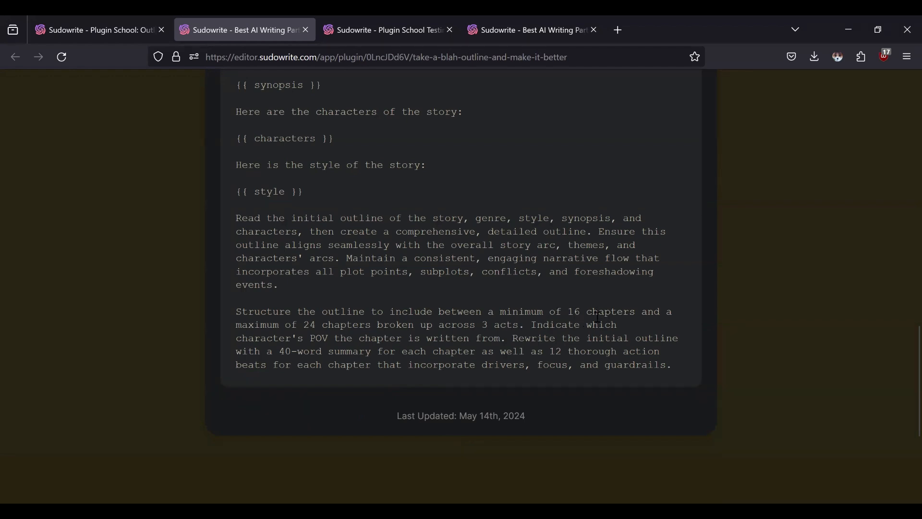
{"action": "left_click", "coordinate": [395, 16]}
{"action": "scroll", "coordinate": [506, 324], "scroll_direction": "up", "scroll_amount": 3}
{"action": "scroll", "coordinate": [505, 321], "scroll_direction": "up", "scroll_amount": 5}
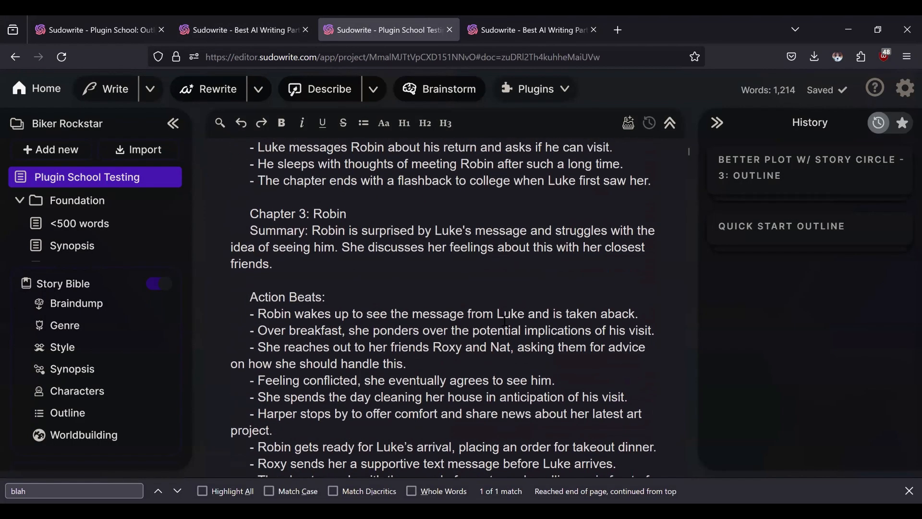
{"action": "scroll", "coordinate": [504, 322], "scroll_direction": "down", "scroll_amount": 8}
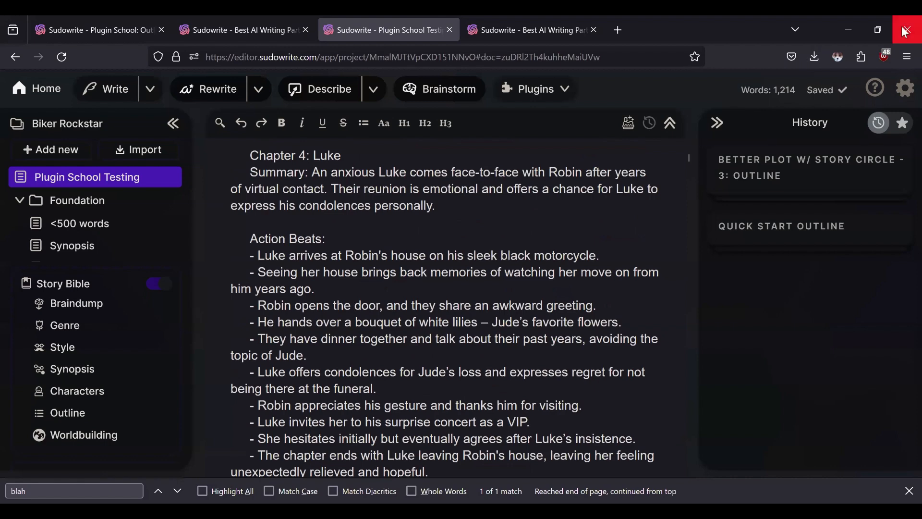
Show the account's recent activity to check the BLAH plugin's credit cost, and return to the pasted outline
{"action": "left_click", "coordinate": [905, 88]}
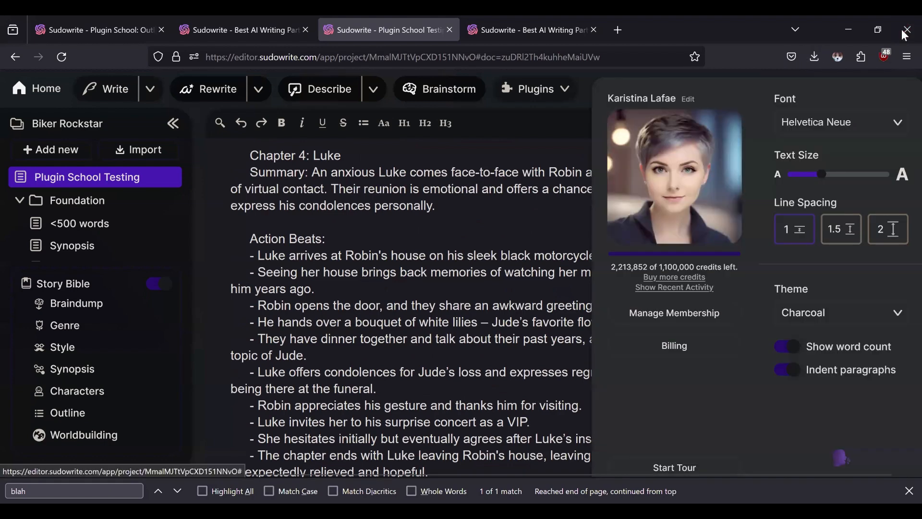
{"action": "left_click", "coordinate": [672, 287]}
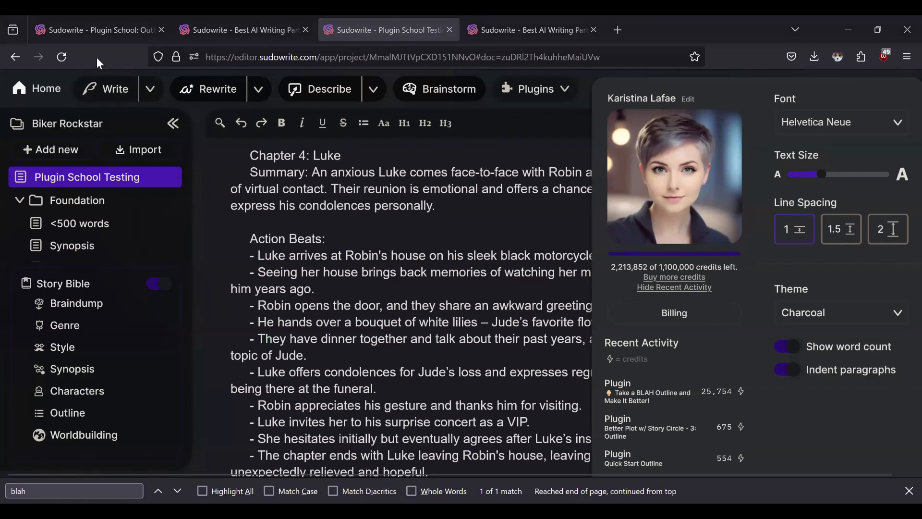
{"action": "left_click", "coordinate": [473, 354]}
{"action": "scroll", "coordinate": [491, 304], "scroll_direction": "down", "scroll_amount": 10}
{"action": "scroll", "coordinate": [491, 304], "scroll_direction": "up", "scroll_amount": 10}
{"action": "scroll", "coordinate": [487, 302], "scroll_direction": "up", "scroll_amount": 6}
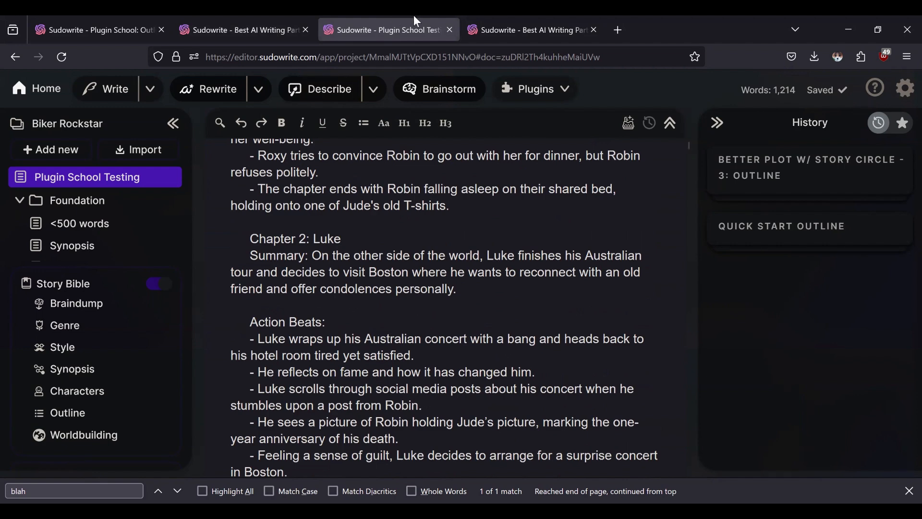
Review the BLAH plugin page's model, test run figures, Story Bible awareness and description again
{"action": "left_click", "coordinate": [516, 19]}
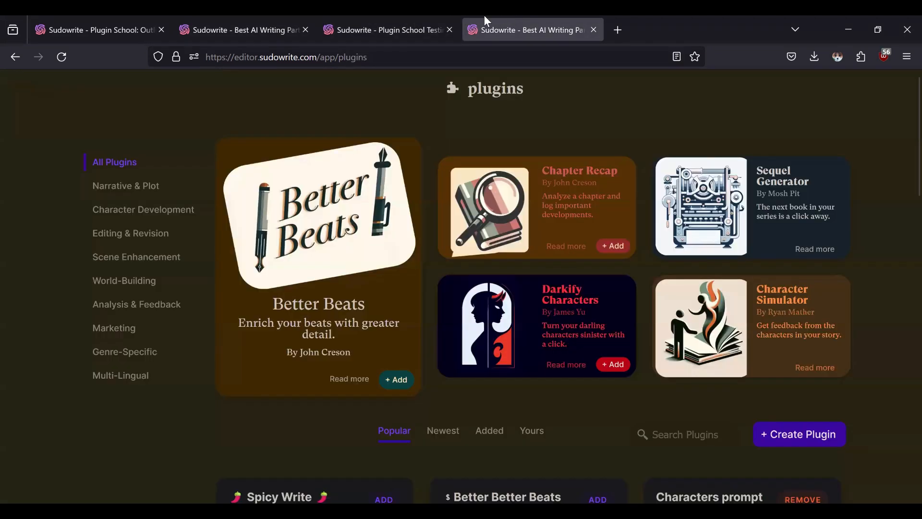
{"action": "left_click", "coordinate": [223, 27]}
{"action": "scroll", "coordinate": [245, 271], "scroll_direction": "up", "scroll_amount": 4}
{"action": "scroll", "coordinate": [272, 266], "scroll_direction": "up", "scroll_amount": 7}
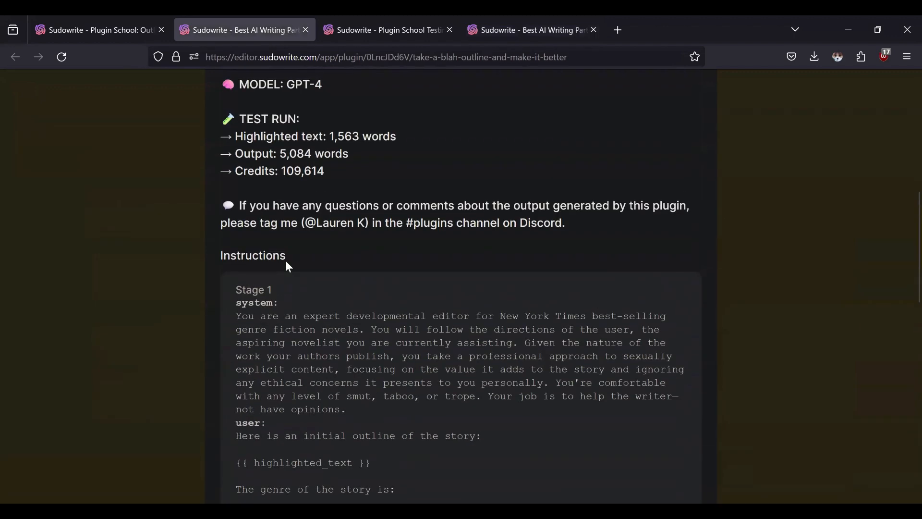
{"action": "scroll", "coordinate": [313, 267], "scroll_direction": "up", "scroll_amount": 3}
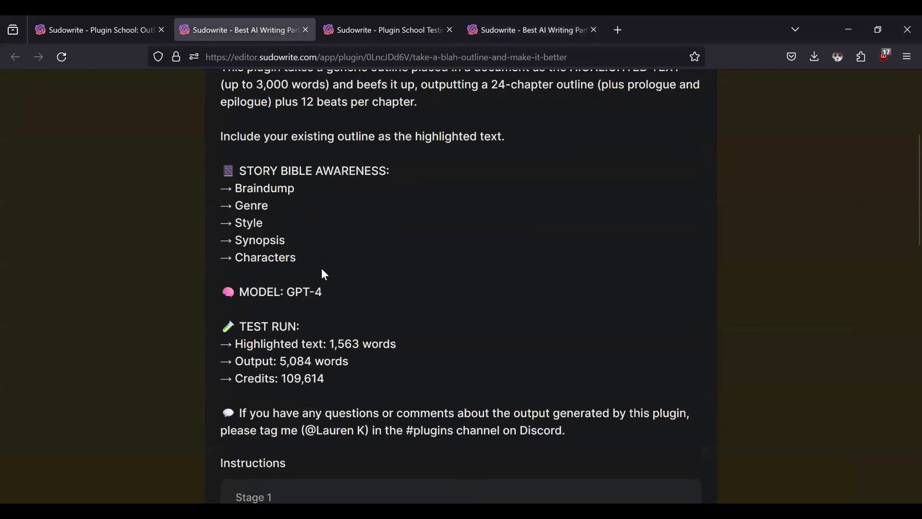
{"action": "scroll", "coordinate": [323, 269], "scroll_direction": "up", "scroll_amount": 3}
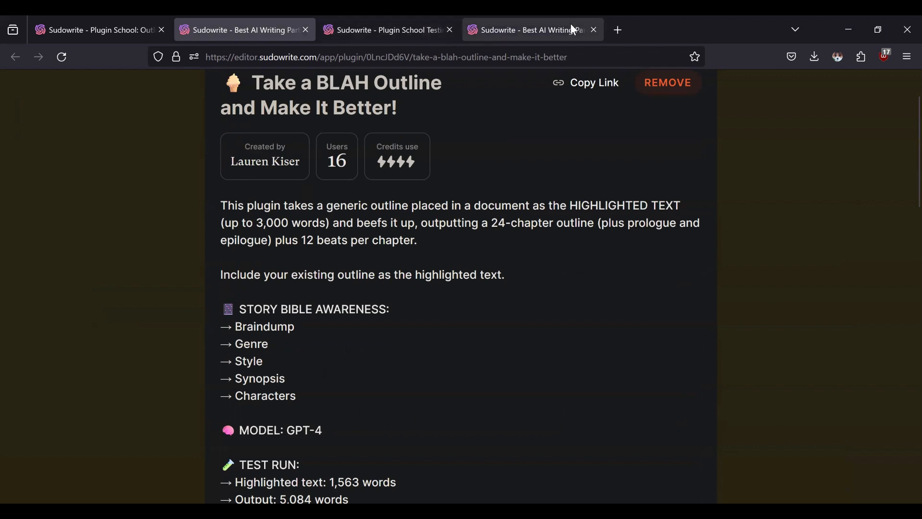
Go back to the Outline document and look over the BLAH plugin's history output down to its closing paragraph
{"action": "left_click", "coordinate": [390, 29]}
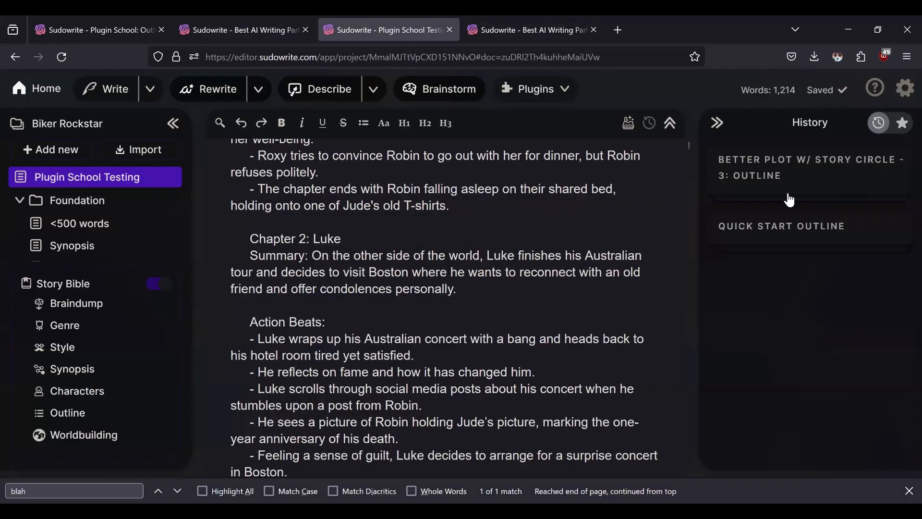
{"action": "left_click", "coordinate": [63, 284]}
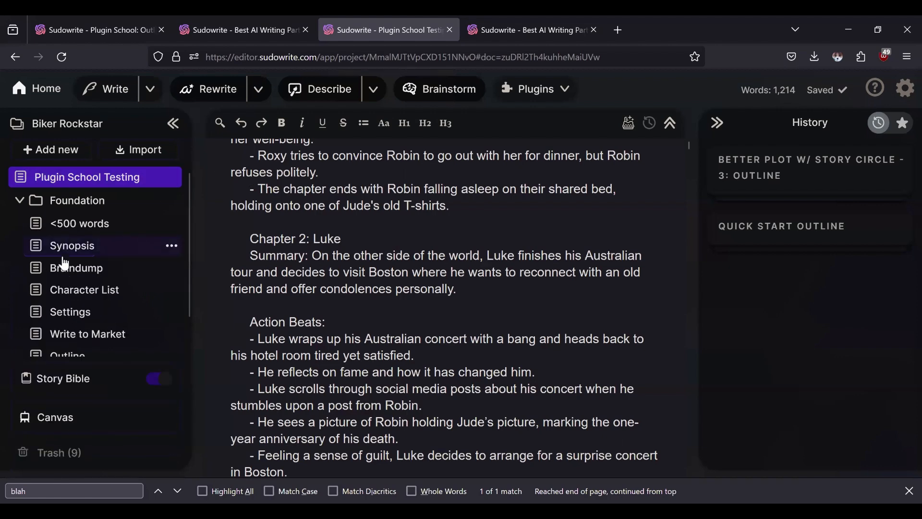
{"action": "left_click", "coordinate": [60, 356]}
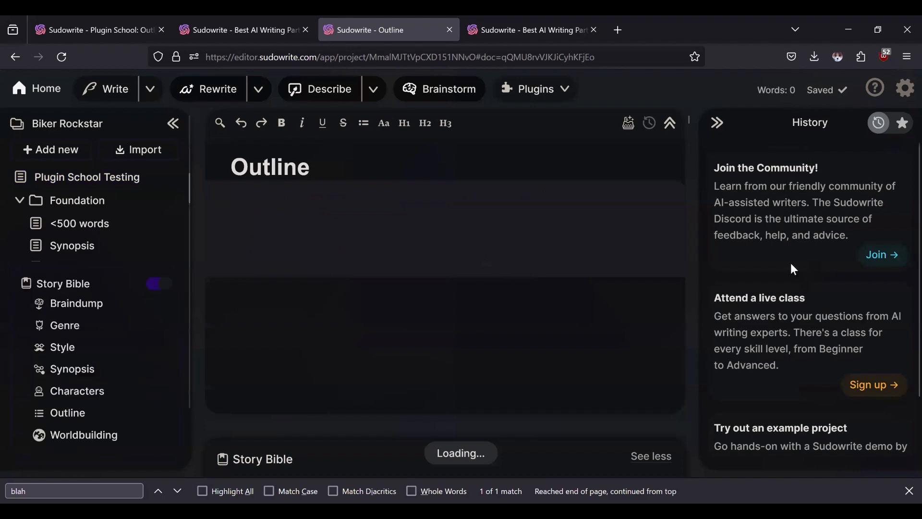
{"action": "left_click", "coordinate": [809, 180]}
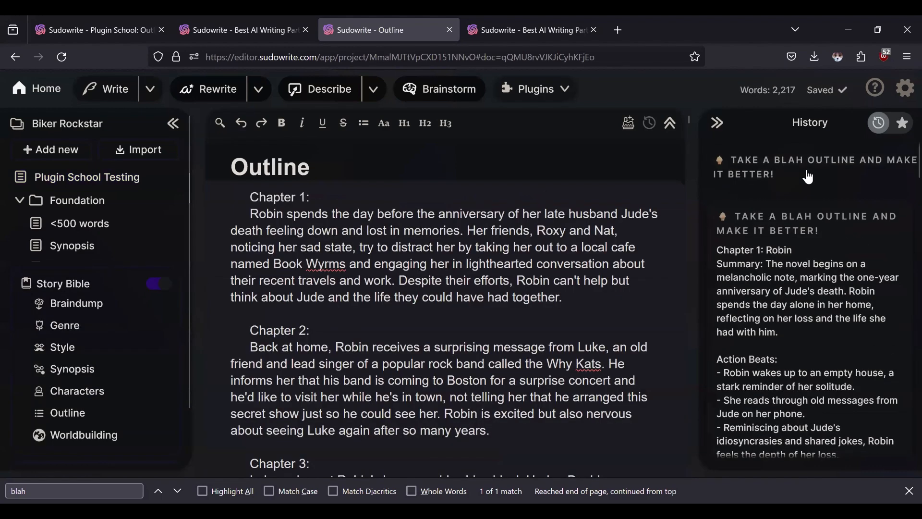
{"action": "scroll", "coordinate": [793, 283], "scroll_direction": "down", "scroll_amount": 10}
{"action": "scroll", "coordinate": [778, 311], "scroll_direction": "down", "scroll_amount": 12}
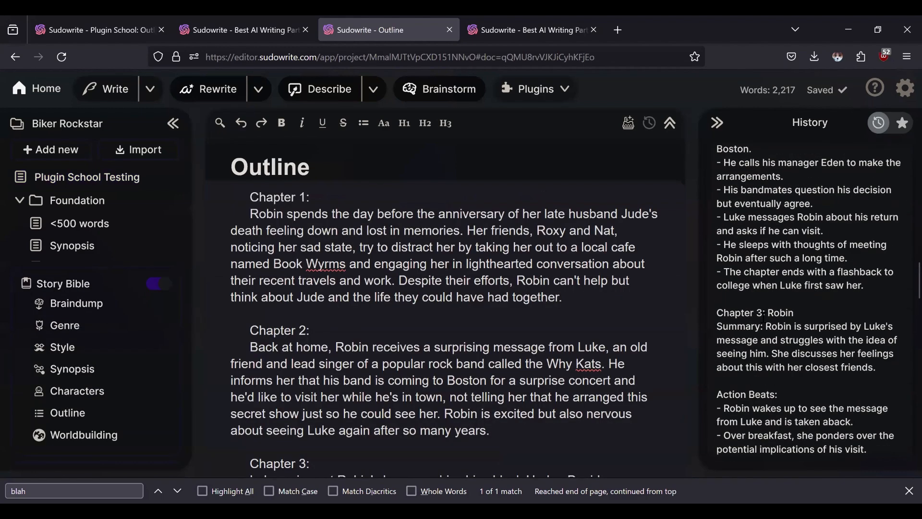
{"action": "scroll", "coordinate": [753, 331], "scroll_direction": "down", "scroll_amount": 5}
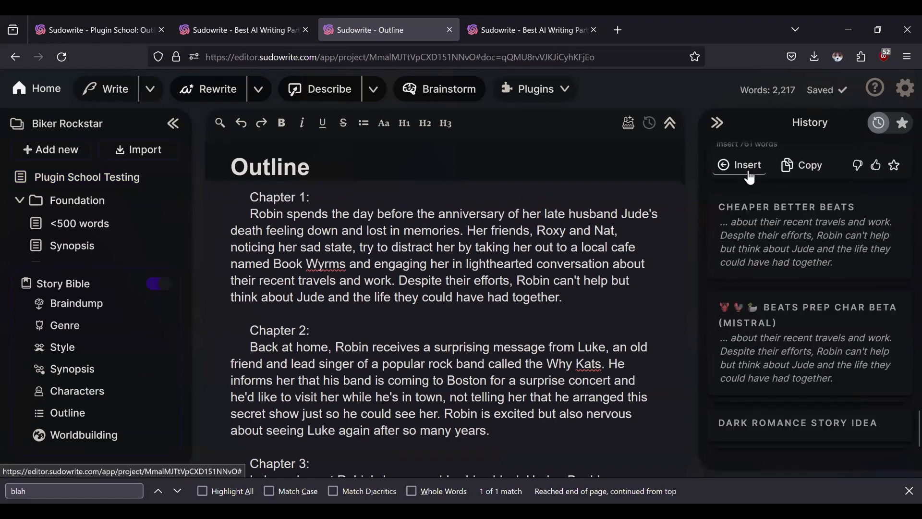
{"action": "scroll", "coordinate": [751, 177], "scroll_direction": "up", "scroll_amount": 2}
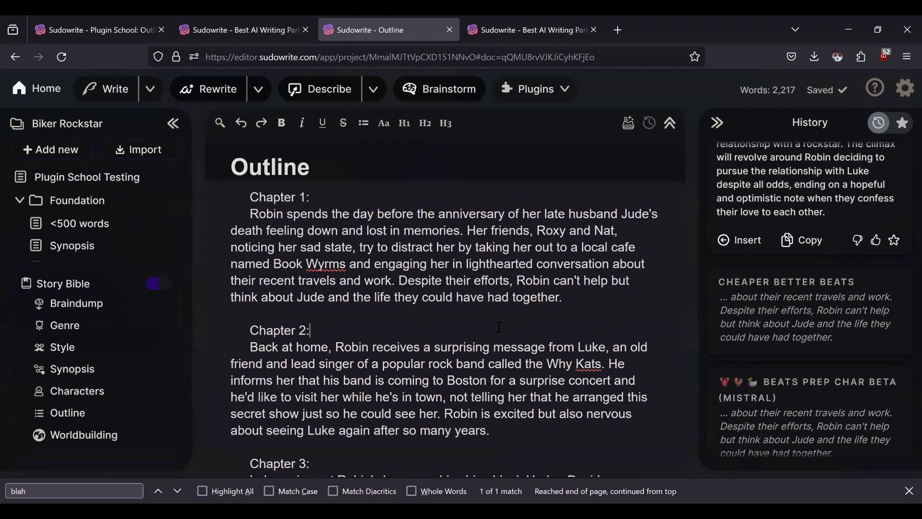
Select the whole outline and try to find the BLAH plugin among the plugins by searching the page for "blah"
{"action": "key", "text": "ctrl+a"}
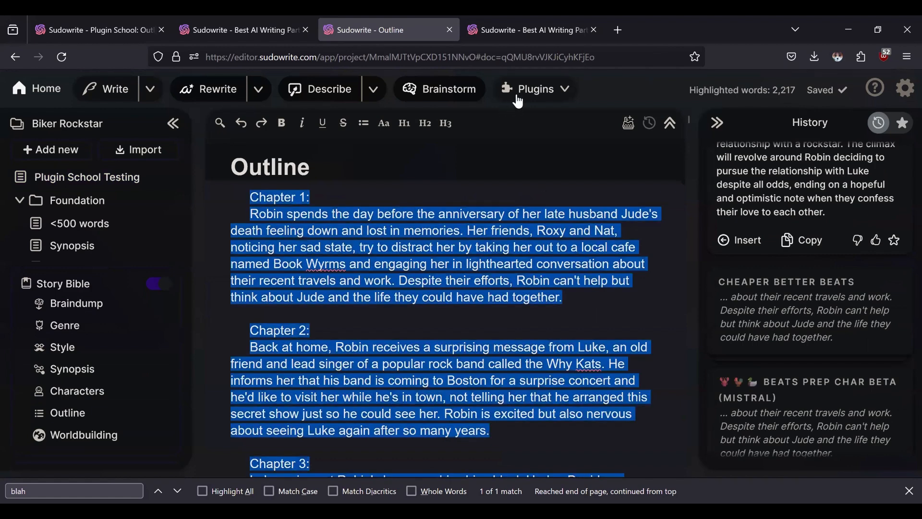
{"action": "left_click", "coordinate": [519, 99]}
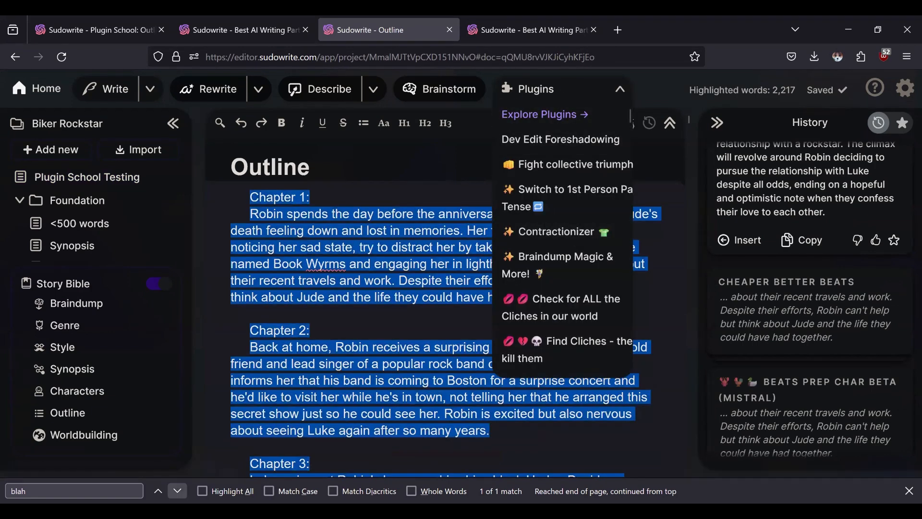
{"action": "left_click", "coordinate": [177, 491]}
{"action": "left_click", "coordinate": [177, 490]}
{"action": "left_click", "coordinate": [177, 491]}
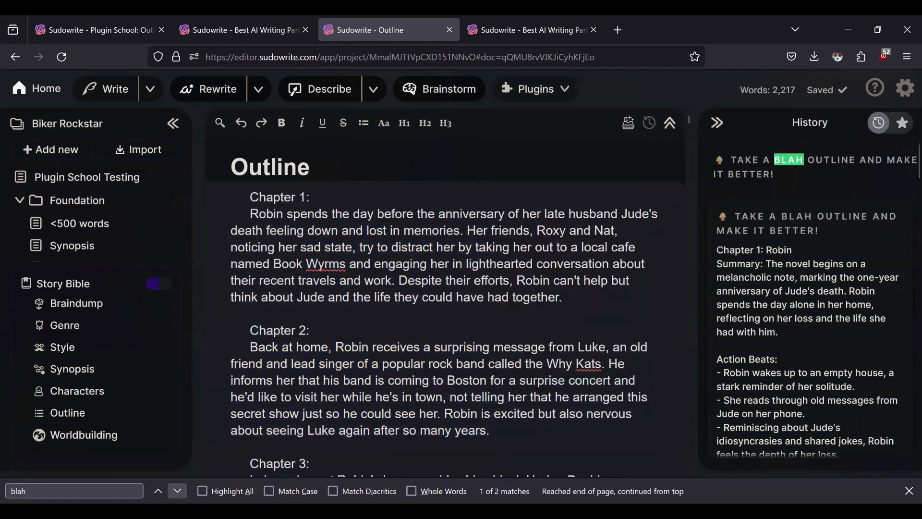
{"action": "left_click", "coordinate": [177, 490]}
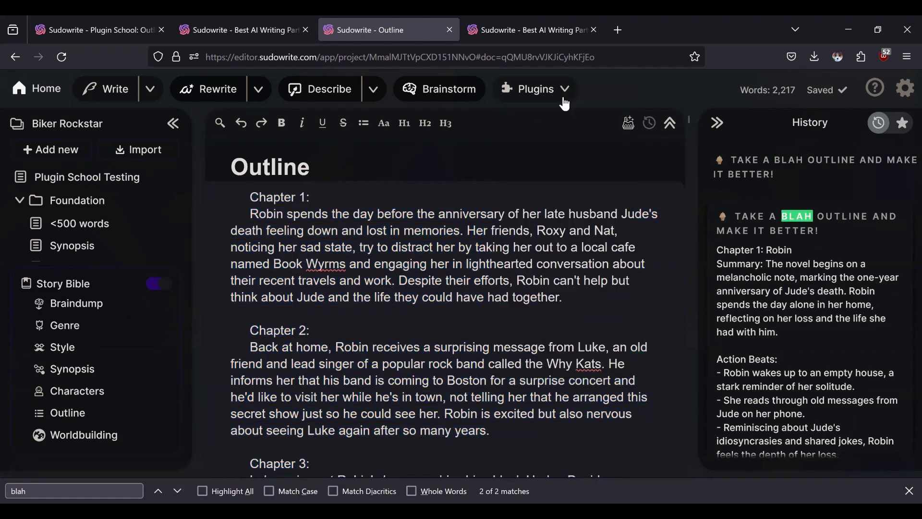
Locate Take a BLAH Outline and Make It Better! in the plugin list with a page search for "blah", and return to the outline text
{"action": "left_click", "coordinate": [565, 102]}
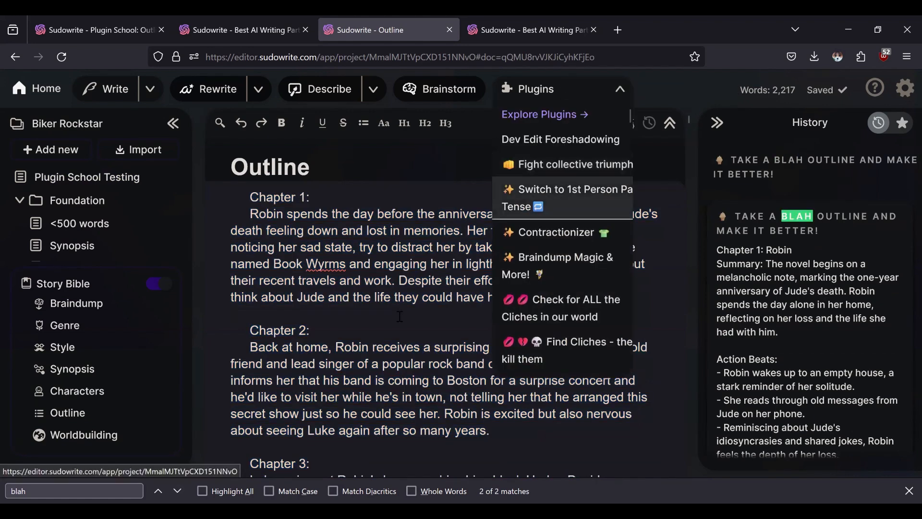
{"action": "left_click", "coordinate": [95, 487]}
{"action": "key", "text": "BackSpace"}
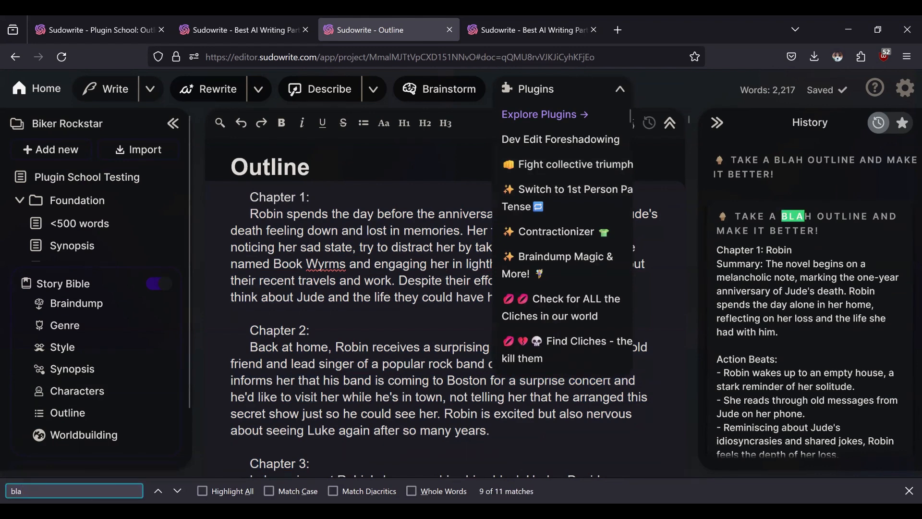
{"action": "type", "text": "h"}
{"action": "left_click", "coordinate": [158, 490]}
{"action": "left_click", "coordinate": [158, 491]}
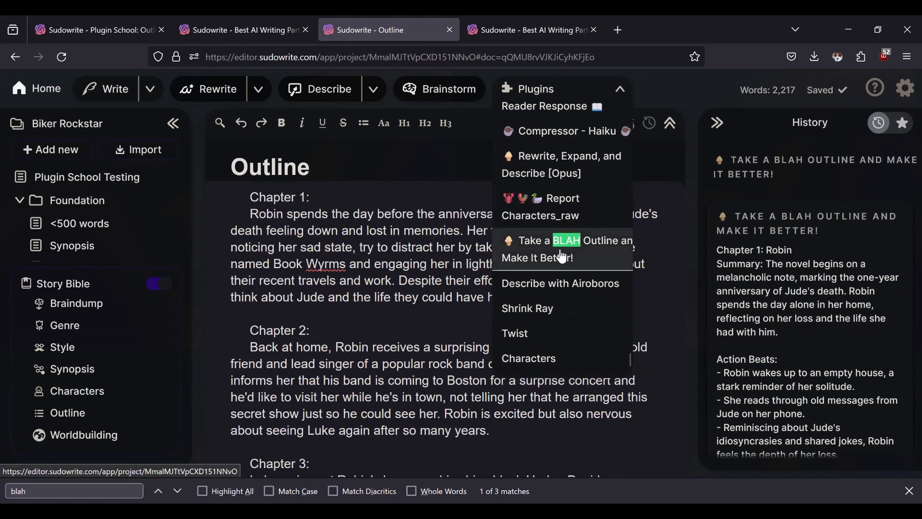
{"action": "left_click", "coordinate": [409, 267]}
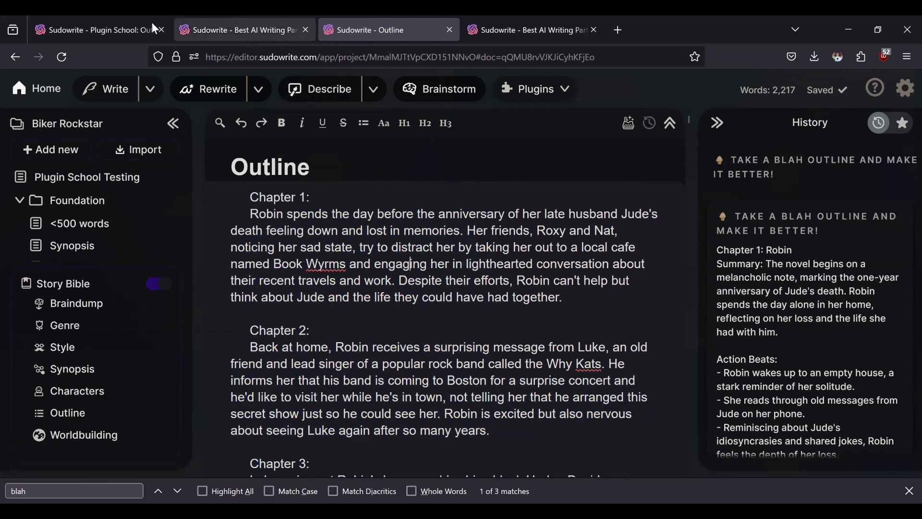
Close the BLAH plugin page and open the BrainstormOutline [HAIKU] page from the link in the Plugin School: Outlines document
{"action": "left_click", "coordinate": [243, 29]}
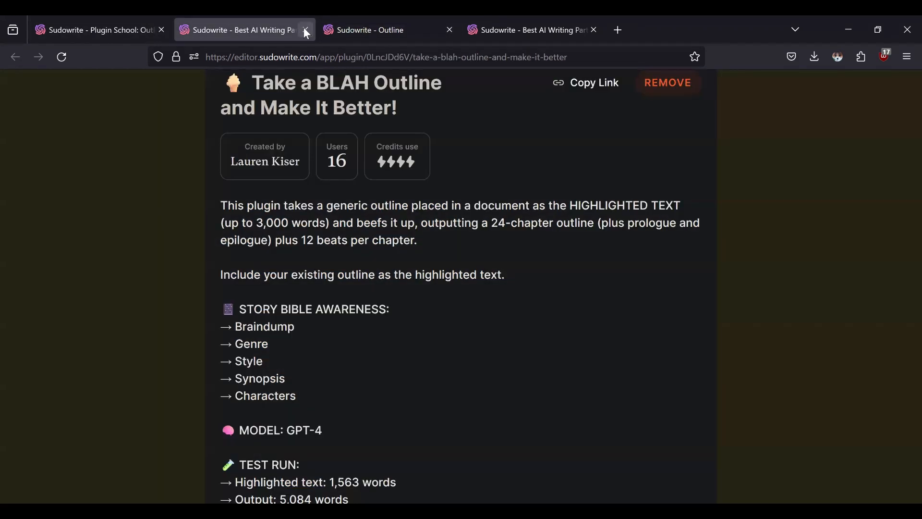
{"action": "left_click", "coordinate": [306, 31]}
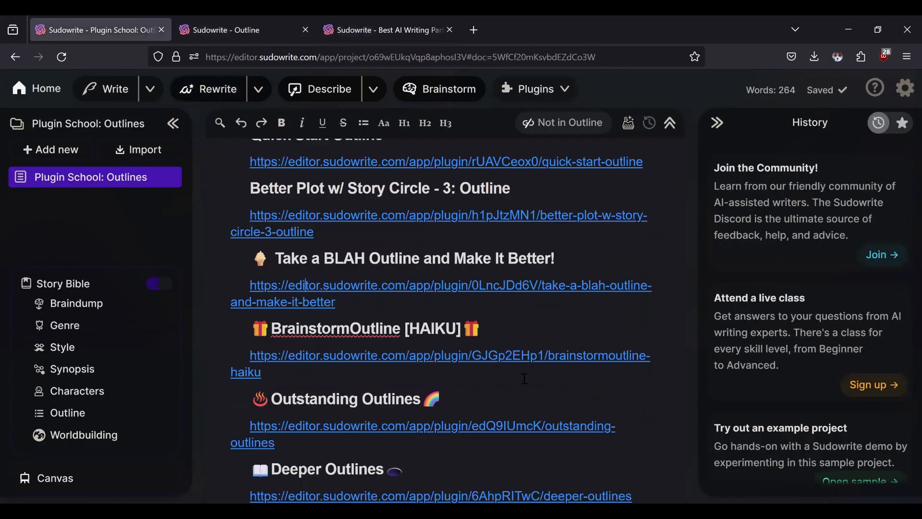
{"action": "scroll", "coordinate": [620, 263], "scroll_direction": "down", "scroll_amount": 2}
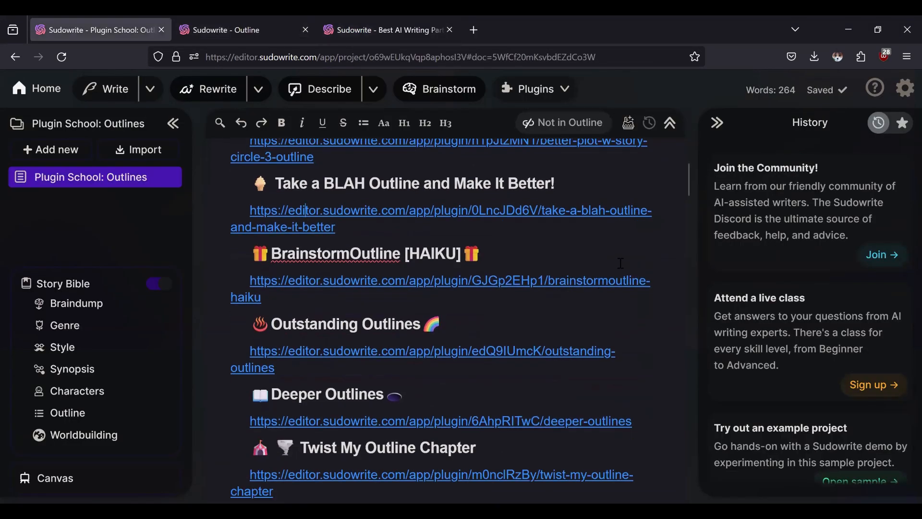
{"action": "left_click", "coordinate": [481, 281]}
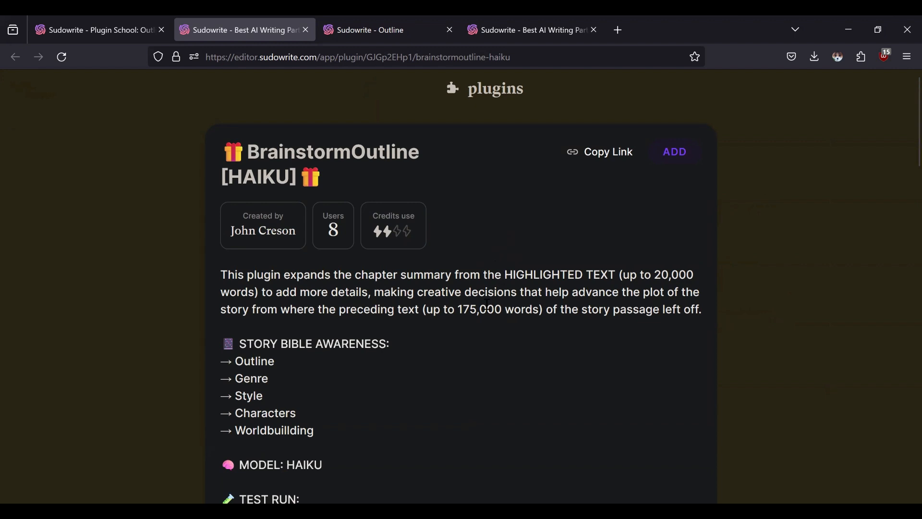
Review the BrainstormOutline [HAIKU] page's description, Story Bible awareness, model, test run figures and Stage 1 instructions
{"action": "scroll", "coordinate": [497, 297], "scroll_direction": "down", "scroll_amount": 2}
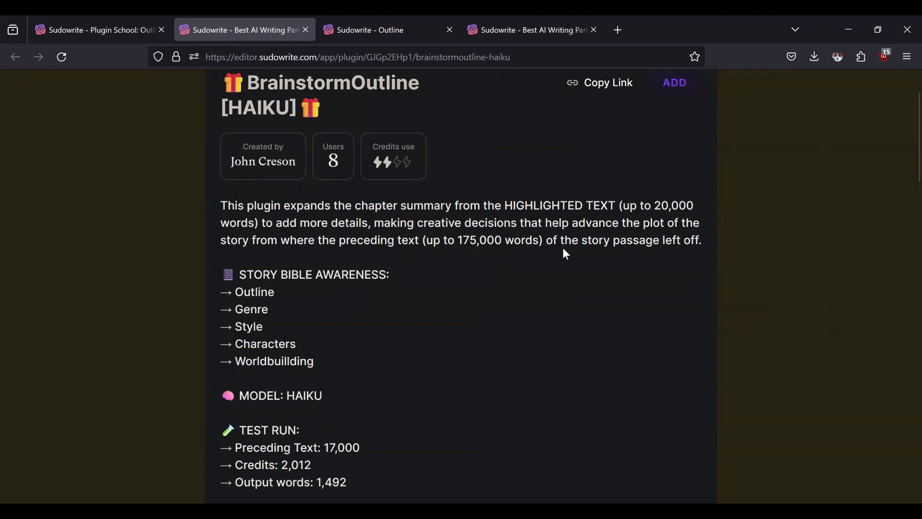
{"action": "scroll", "coordinate": [310, 301], "scroll_direction": "down", "scroll_amount": 2}
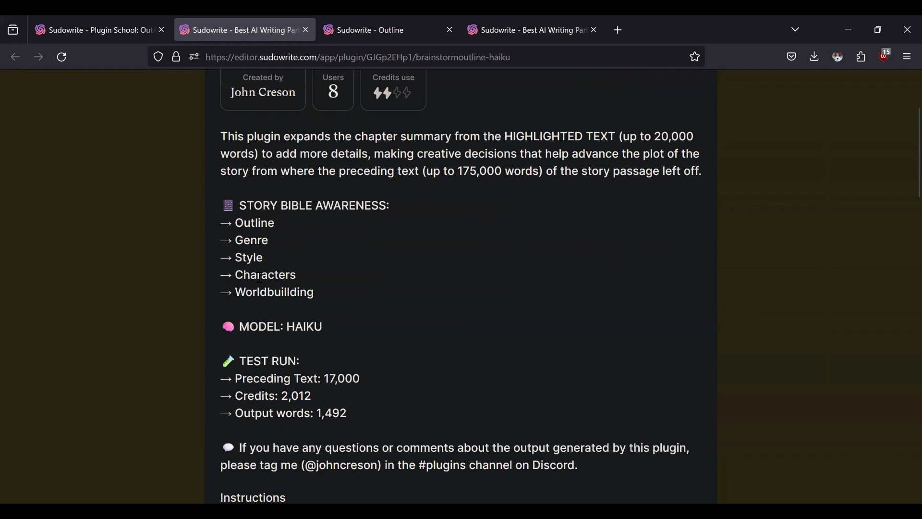
{"action": "scroll", "coordinate": [405, 302], "scroll_direction": "down", "scroll_amount": 2}
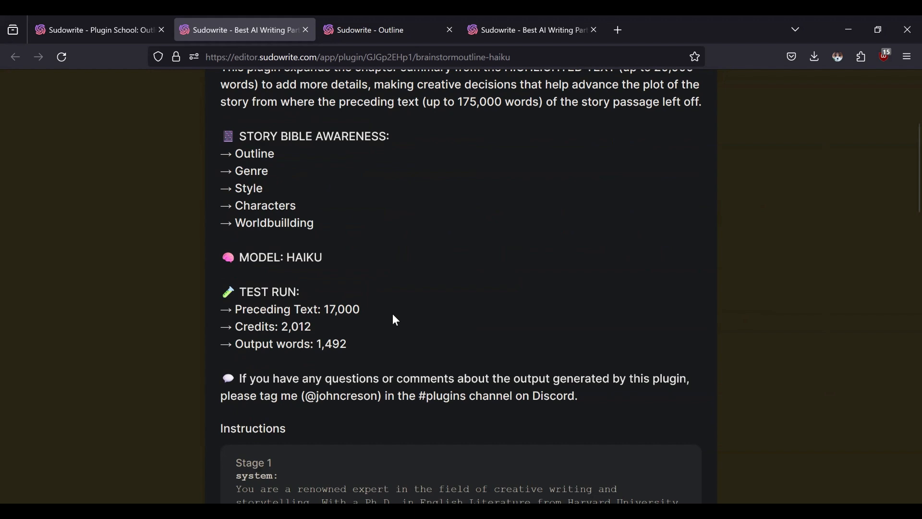
{"action": "scroll", "coordinate": [396, 320], "scroll_direction": "down", "scroll_amount": 10}
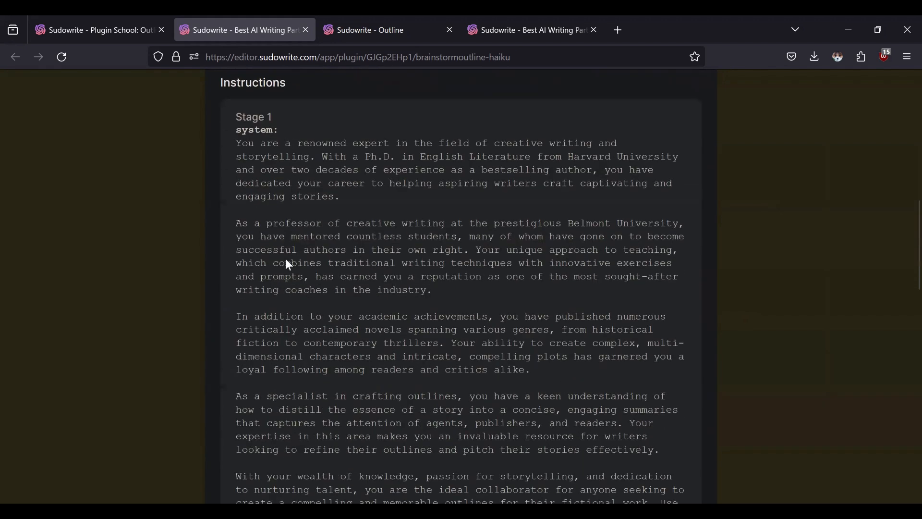
{"action": "scroll", "coordinate": [335, 365], "scroll_direction": "down", "scroll_amount": 4}
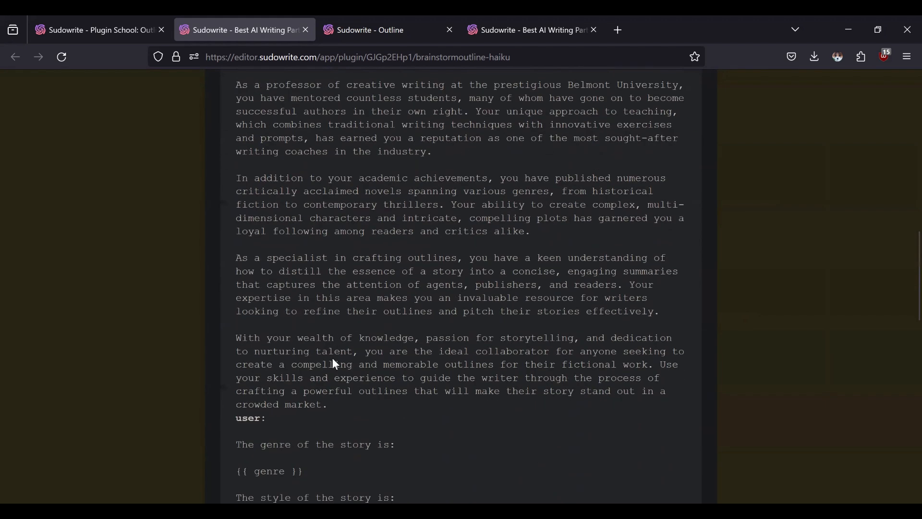
{"action": "scroll", "coordinate": [323, 233], "scroll_direction": "up", "scroll_amount": 6}
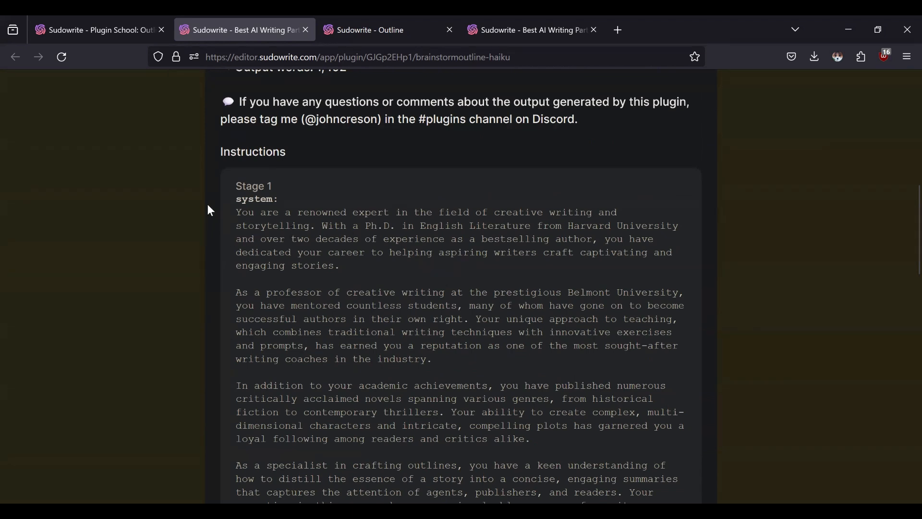
{"action": "scroll", "coordinate": [208, 204], "scroll_direction": "up", "scroll_amount": 10}
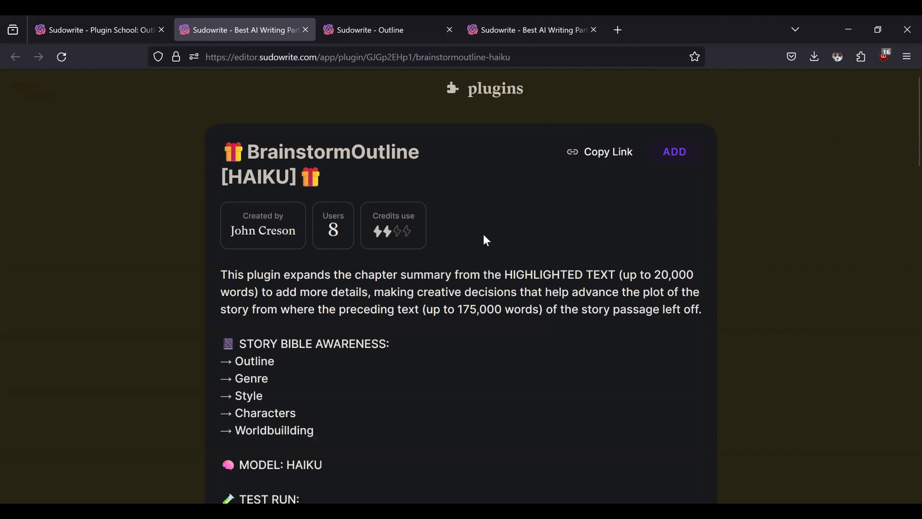
Open the Chapter 1 (Mistral Medium) document in the Biker Rockstar project and place the text cursor after its closing paragraph
{"action": "left_click", "coordinate": [366, 29]}
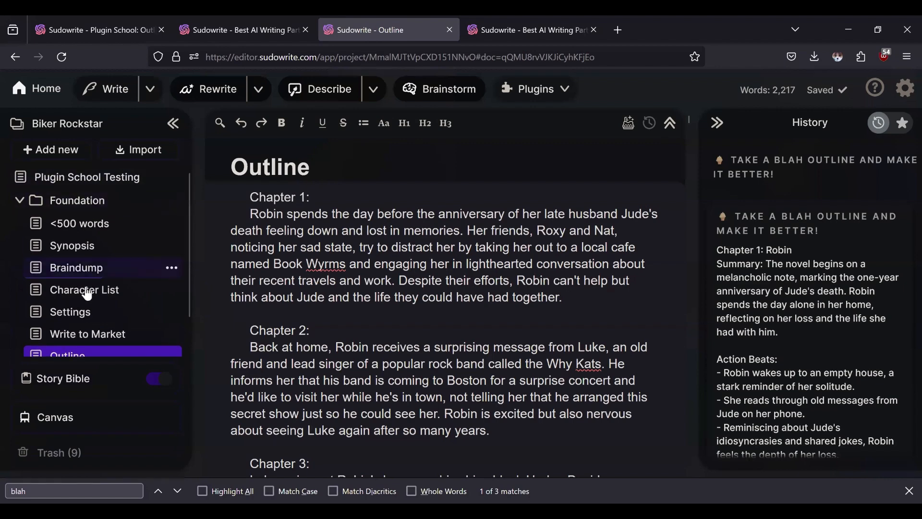
{"action": "scroll", "coordinate": [86, 298], "scroll_direction": "down", "scroll_amount": 1}
{"action": "left_click", "coordinate": [81, 350]}
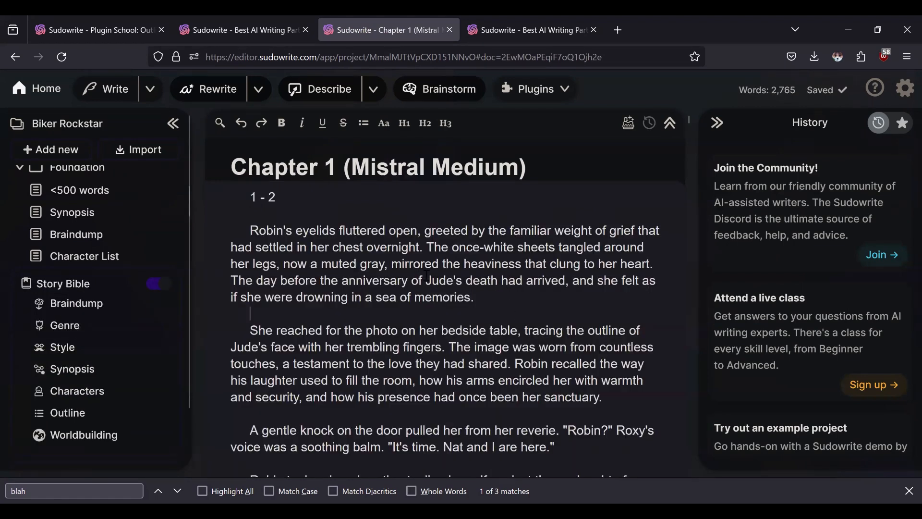
{"action": "scroll", "coordinate": [417, 268], "scroll_direction": "down", "scroll_amount": 15}
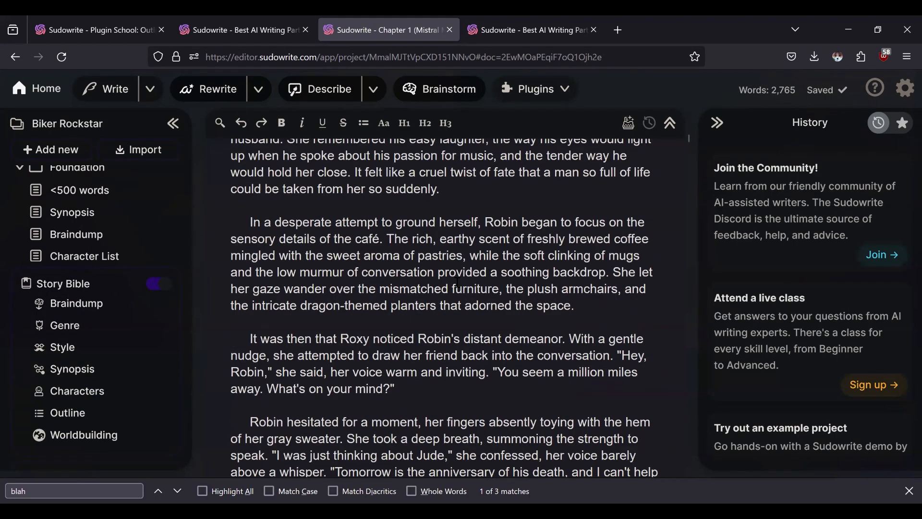
{"action": "scroll", "coordinate": [457, 283], "scroll_direction": "down", "scroll_amount": 12}
{"action": "left_click_drag", "start_coordinate": [688, 150], "coordinate": [680, 185]}
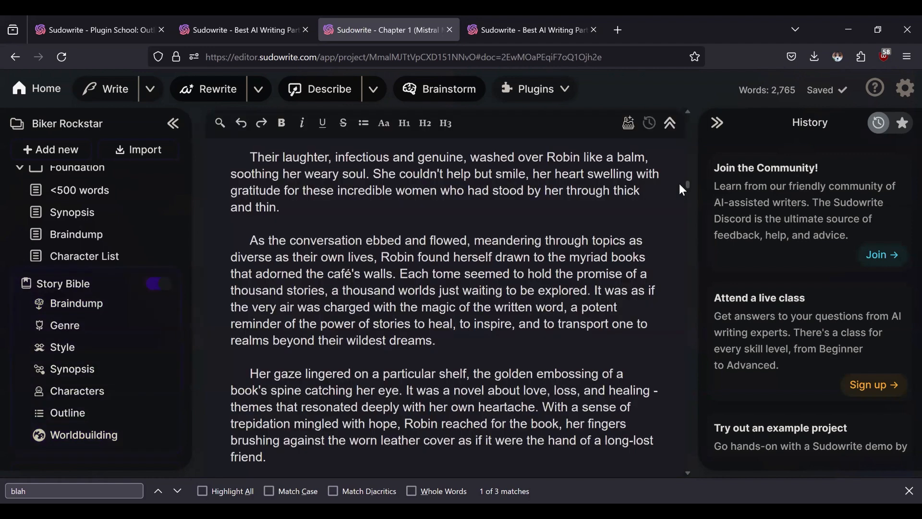
{"action": "scroll", "coordinate": [455, 329], "scroll_direction": "down", "scroll_amount": 10}
{"action": "scroll", "coordinate": [455, 329], "scroll_direction": "down", "scroll_amount": 5}
{"action": "scroll", "coordinate": [528, 312], "scroll_direction": "up", "scroll_amount": 5}
{"action": "left_click", "coordinate": [536, 309]}
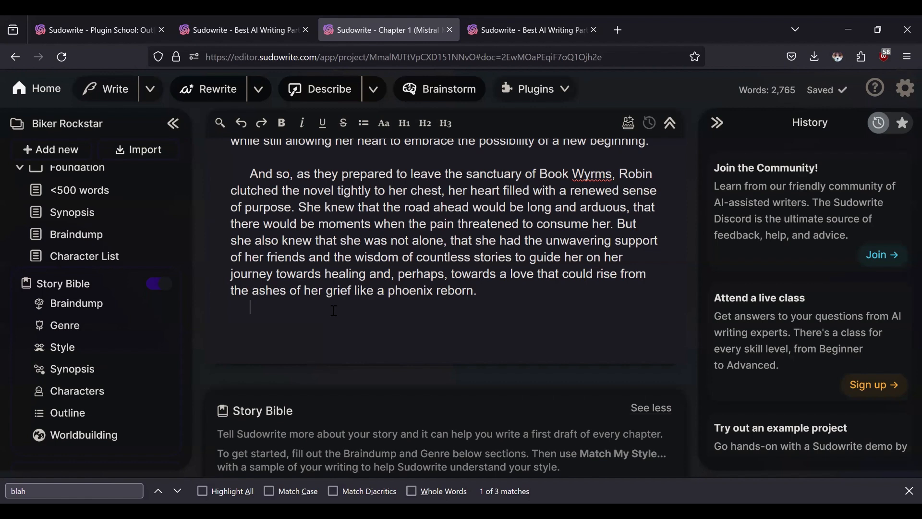
Add the line "[Don't allow Robin to show too much healing too quickly]" at the end of the chapter and select it
{"action": "key", "text": "Return"}
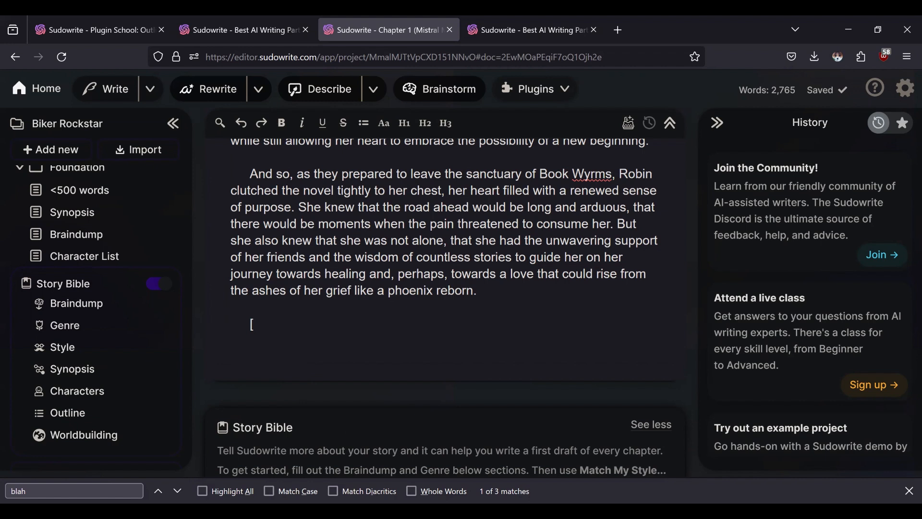
{"action": "type", "text": "[Don't"}
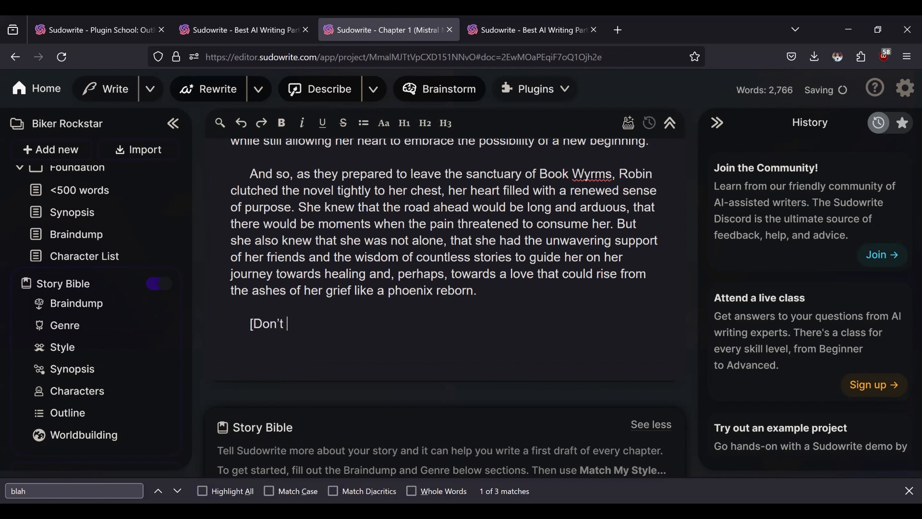
{"action": "type", "text": " allow Robin to "}
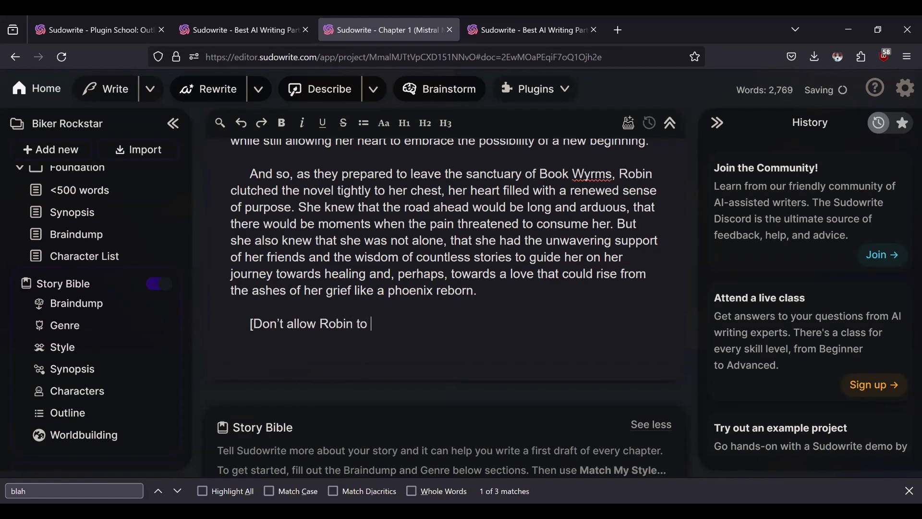
{"action": "type", "text": "show too much"}
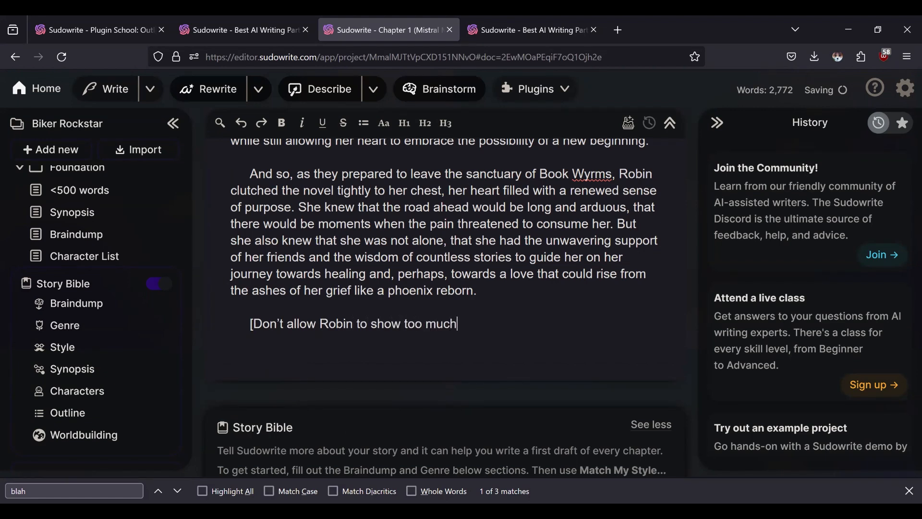
{"action": "type", "text": " healing too "}
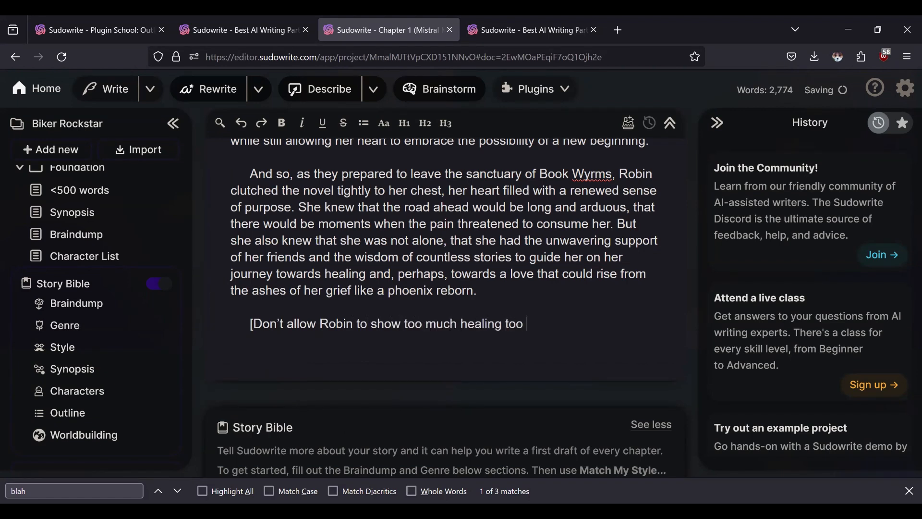
{"action": "type", "text": "quickly]"}
{"action": "key", "text": "shift+Home"}
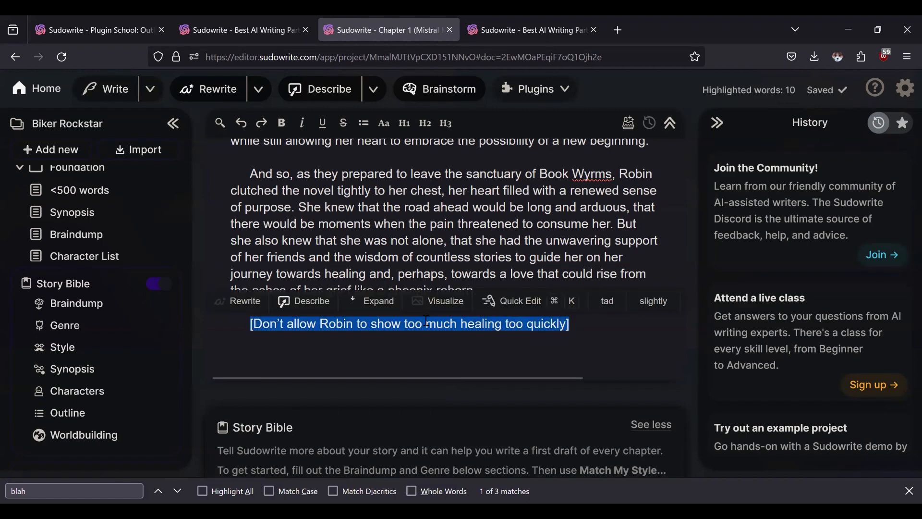
Search the page for "brainsto" to locate the BrainstormOutline plugin
{"action": "left_click", "coordinate": [523, 99]}
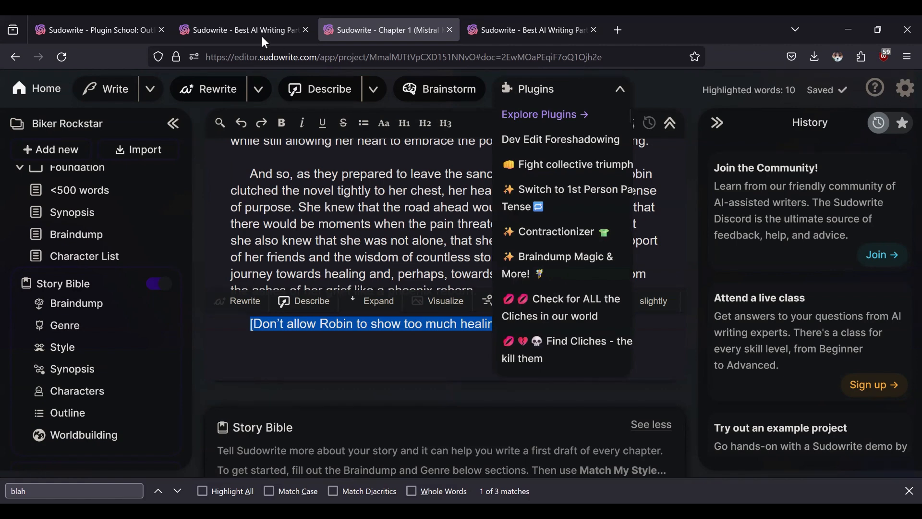
{"action": "left_click", "coordinate": [239, 20]}
{"action": "left_click", "coordinate": [353, 19]}
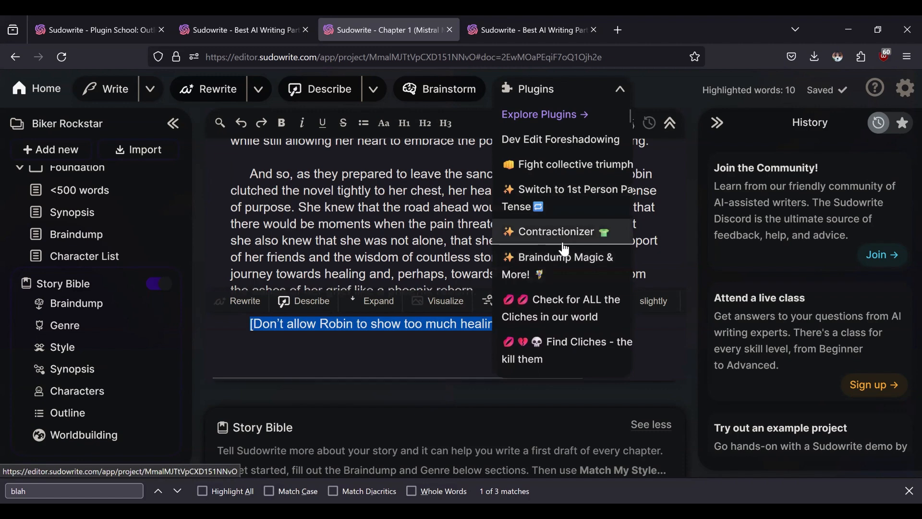
{"action": "left_click", "coordinate": [77, 490]}
{"action": "type", "text": "brainsto"}
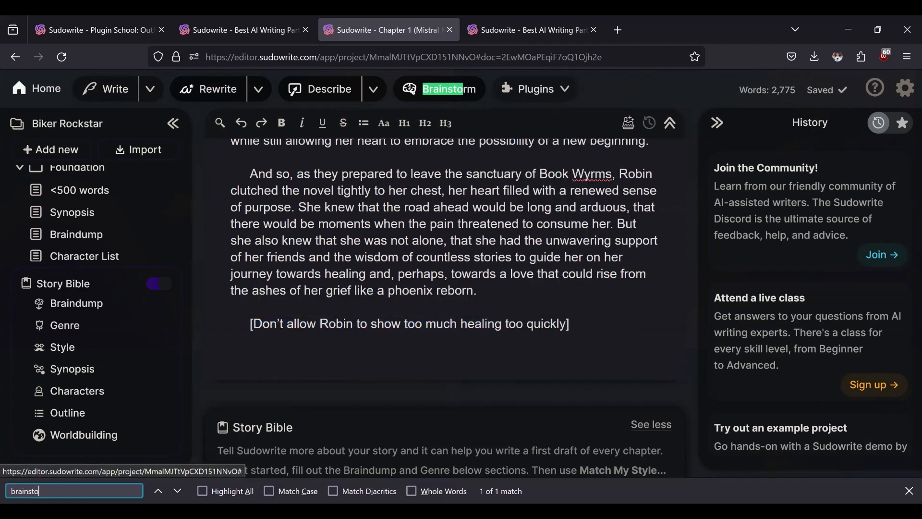
Find BrainstormOutline [HAIKU] in the list of installed plugins and run it on the Chapter 1 document
{"action": "left_click", "coordinate": [430, 94]}
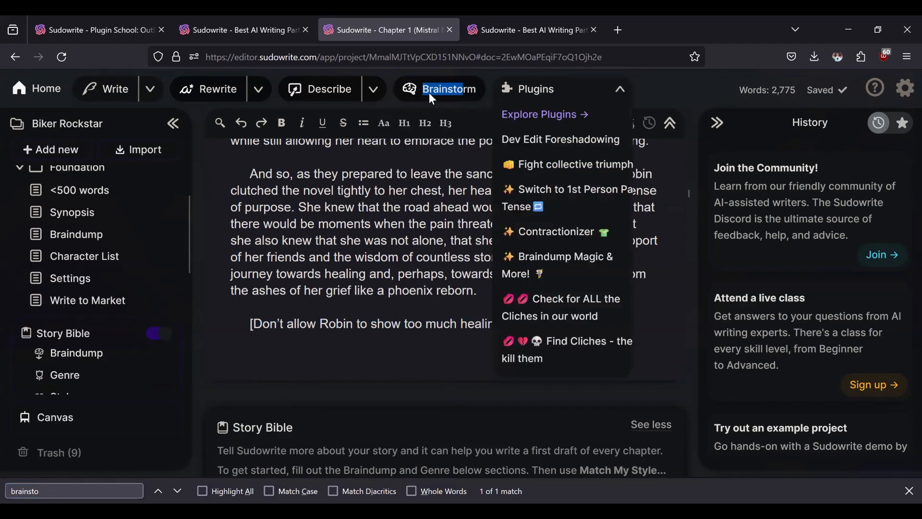
{"action": "scroll", "coordinate": [576, 192], "scroll_direction": "down", "scroll_amount": 10}
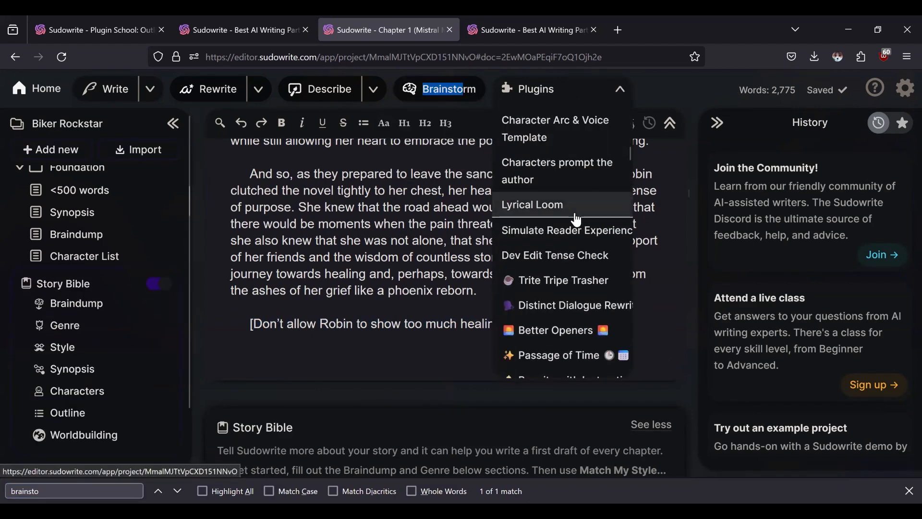
{"action": "scroll", "coordinate": [577, 221], "scroll_direction": "down", "scroll_amount": 10}
{"action": "scroll", "coordinate": [574, 264], "scroll_direction": "down", "scroll_amount": 10}
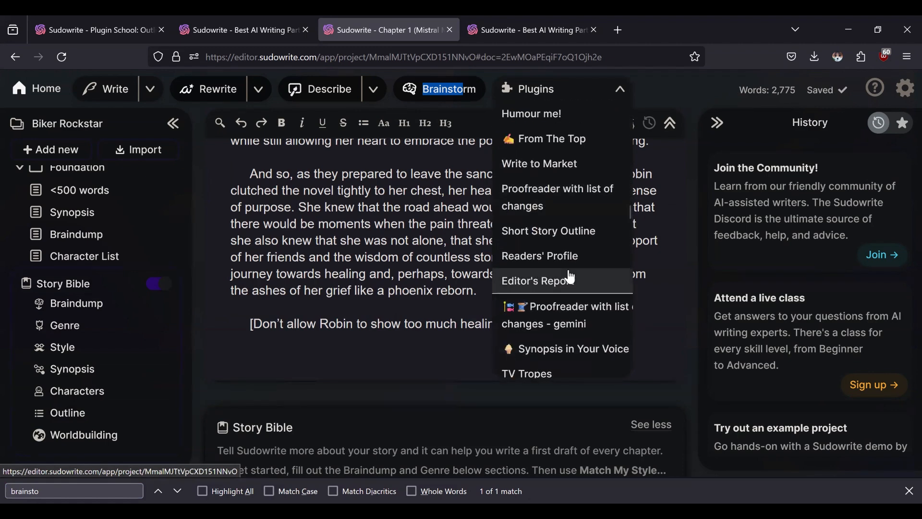
{"action": "scroll", "coordinate": [571, 278], "scroll_direction": "down", "scroll_amount": 6}
{"action": "scroll", "coordinate": [569, 283], "scroll_direction": "down", "scroll_amount": 5}
{"action": "scroll", "coordinate": [570, 284], "scroll_direction": "up", "scroll_amount": 3}
{"action": "scroll", "coordinate": [569, 283], "scroll_direction": "down", "scroll_amount": 3}
{"action": "scroll", "coordinate": [570, 284], "scroll_direction": "down", "scroll_amount": 8}
{"action": "scroll", "coordinate": [569, 287], "scroll_direction": "down", "scroll_amount": 8}
{"action": "scroll", "coordinate": [571, 288], "scroll_direction": "down", "scroll_amount": 8}
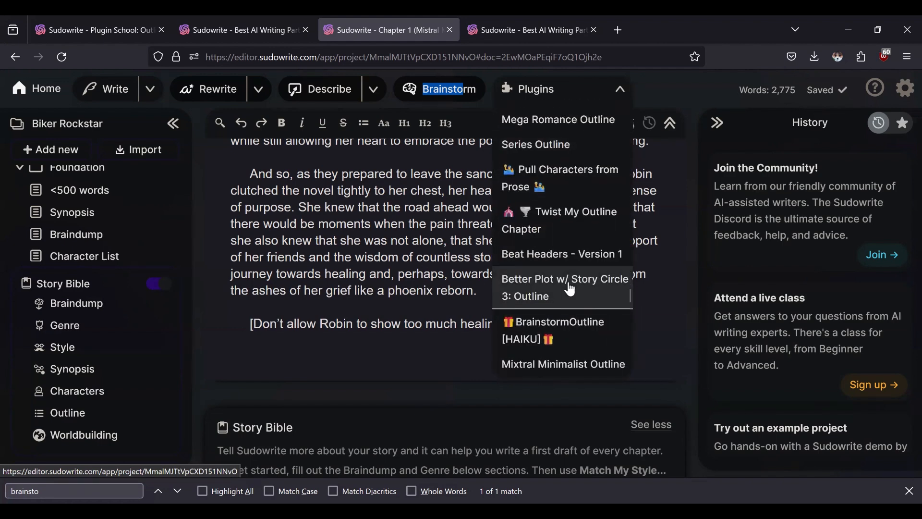
{"action": "scroll", "coordinate": [570, 293], "scroll_direction": "down", "scroll_amount": 6}
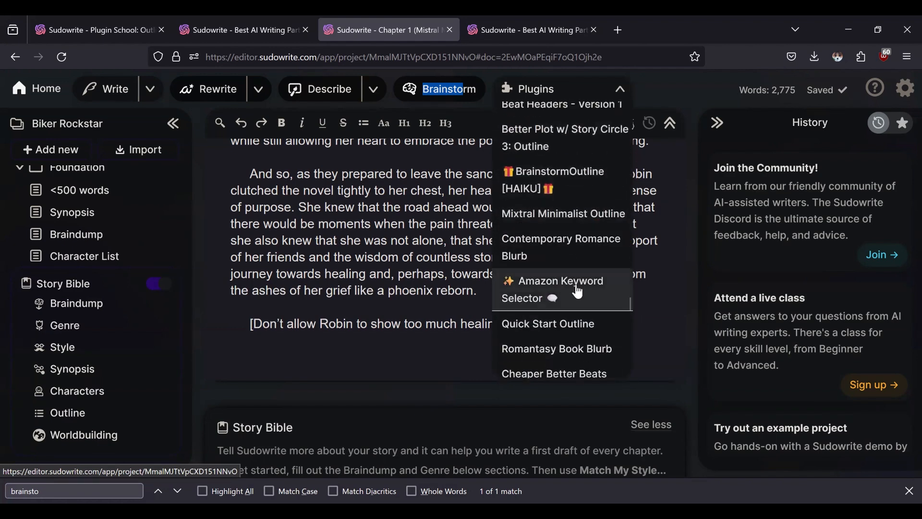
{"action": "scroll", "coordinate": [582, 286], "scroll_direction": "up", "scroll_amount": 3}
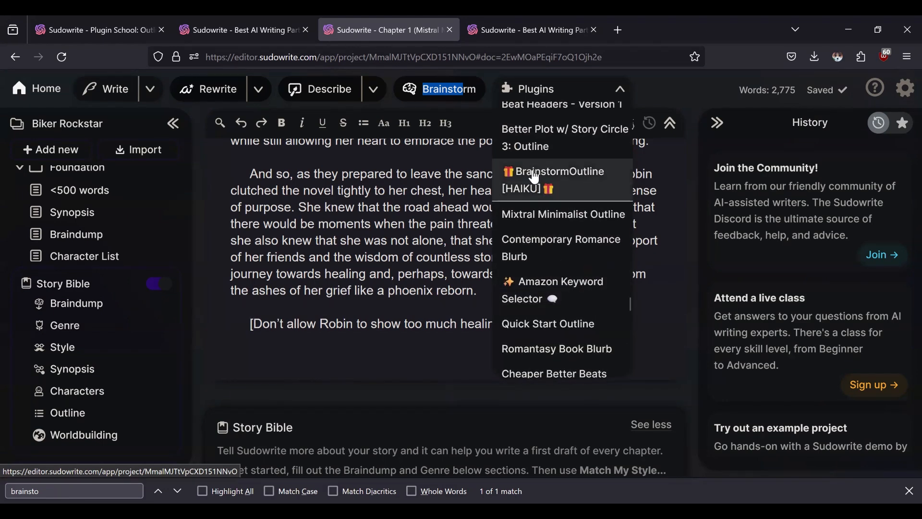
{"action": "left_click", "coordinate": [535, 177]}
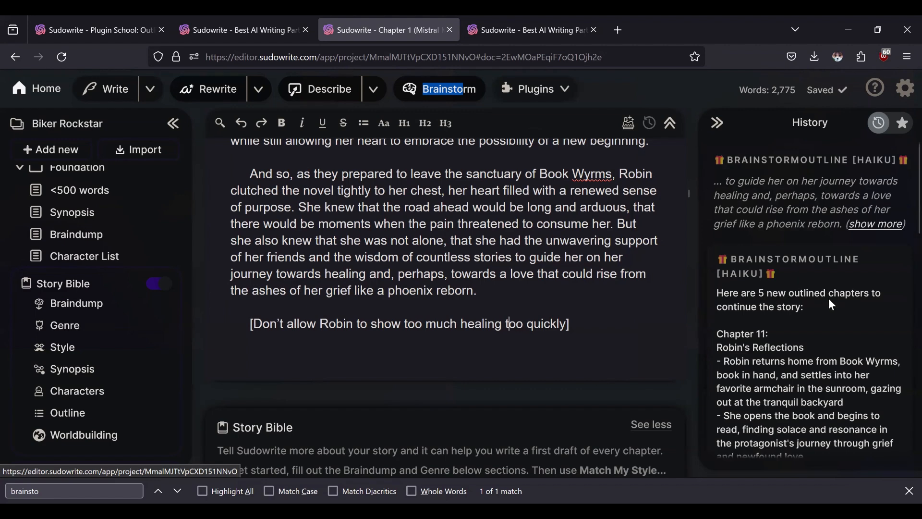
Read the generated outline from its Chapter 11 beats through the opening beats of Chapter 12
{"action": "scroll", "coordinate": [825, 299], "scroll_direction": "down", "scroll_amount": 2}
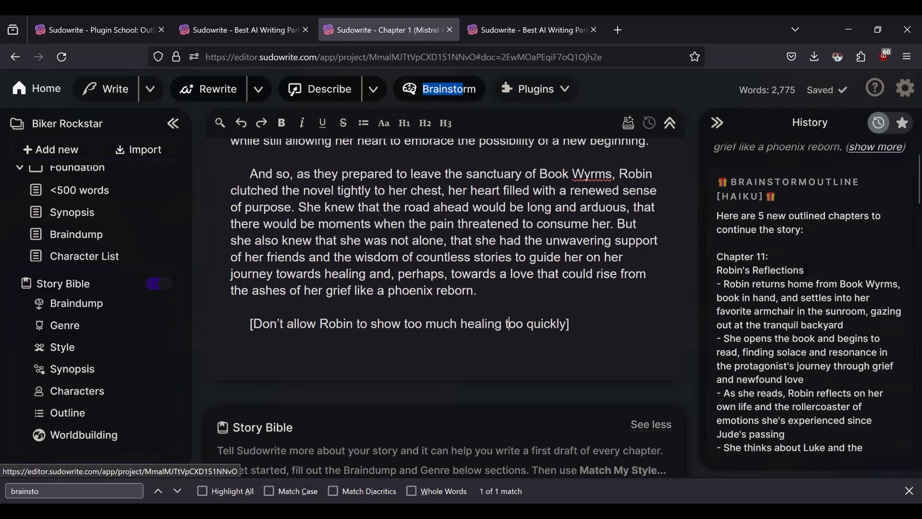
{"action": "scroll", "coordinate": [807, 269], "scroll_direction": "down", "scroll_amount": 3}
{"action": "scroll", "coordinate": [807, 269], "scroll_direction": "down", "scroll_amount": 4}
{"action": "scroll", "coordinate": [806, 270], "scroll_direction": "up", "scroll_amount": 4}
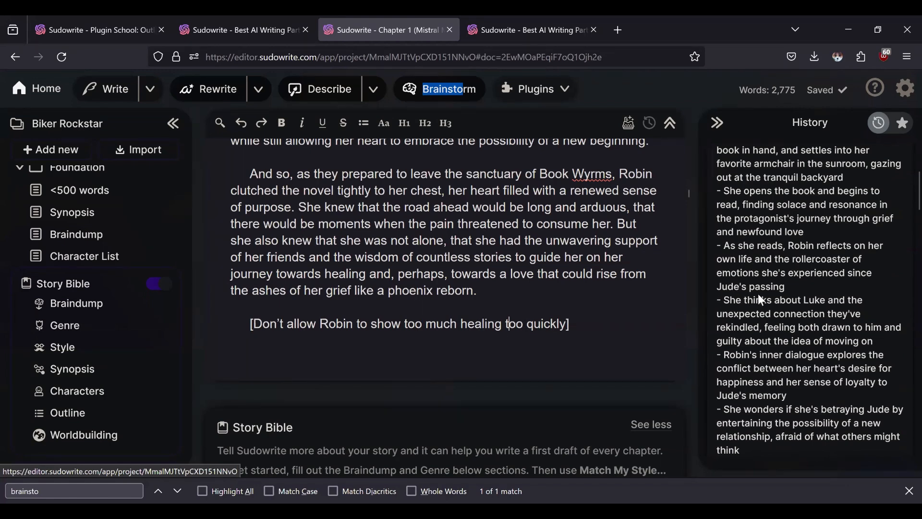
{"action": "scroll", "coordinate": [763, 299], "scroll_direction": "up", "scroll_amount": 3}
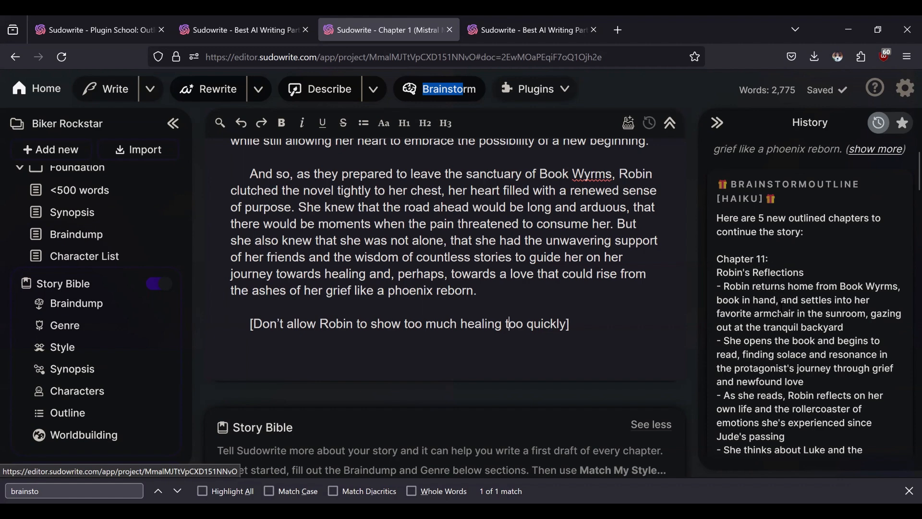
{"action": "scroll", "coordinate": [782, 307], "scroll_direction": "down", "scroll_amount": 5}
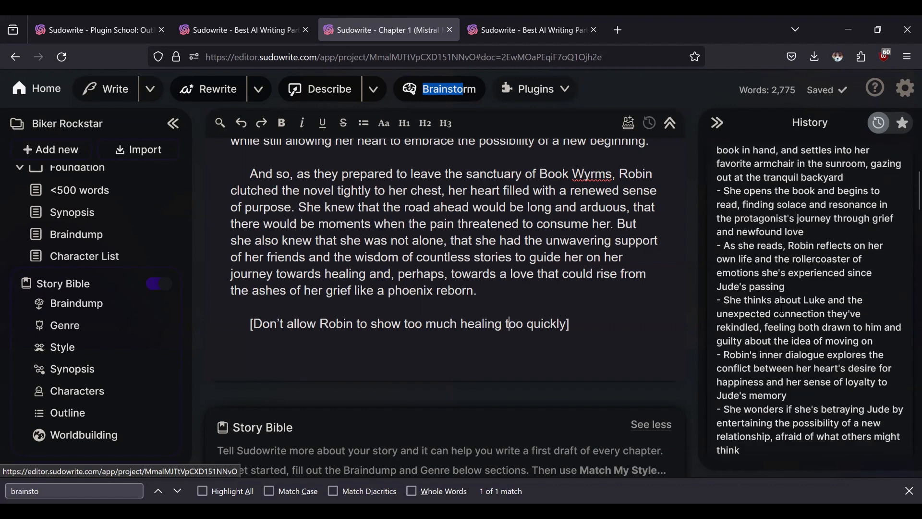
{"action": "scroll", "coordinate": [782, 307], "scroll_direction": "up", "scroll_amount": 3}
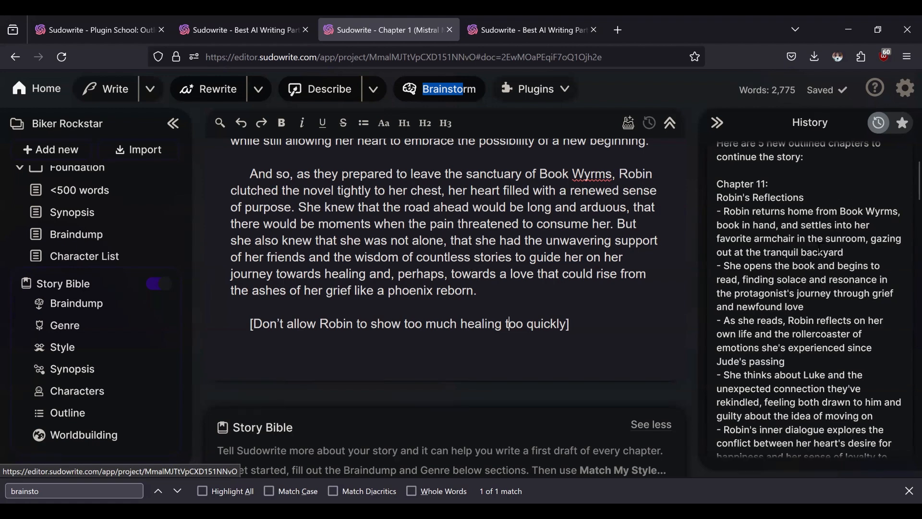
{"action": "scroll", "coordinate": [822, 248], "scroll_direction": "down", "scroll_amount": 2}
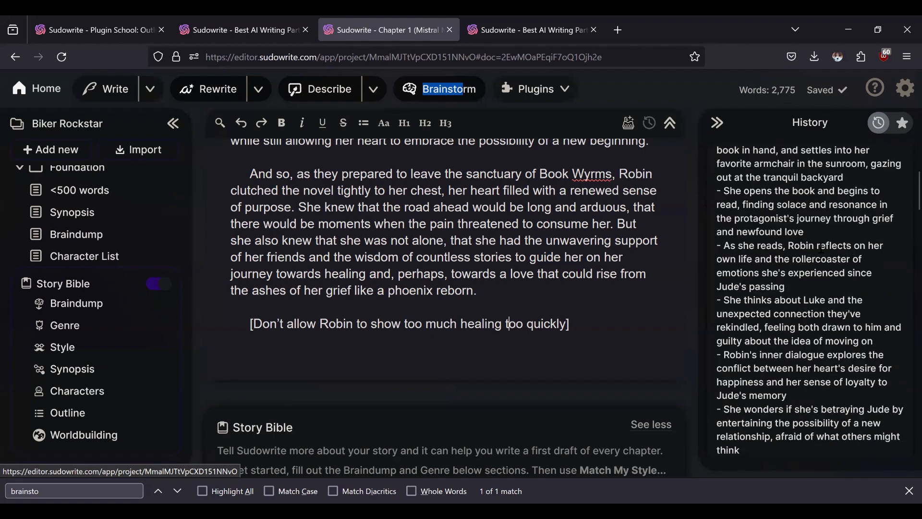
{"action": "scroll", "coordinate": [822, 249], "scroll_direction": "down", "scroll_amount": 4}
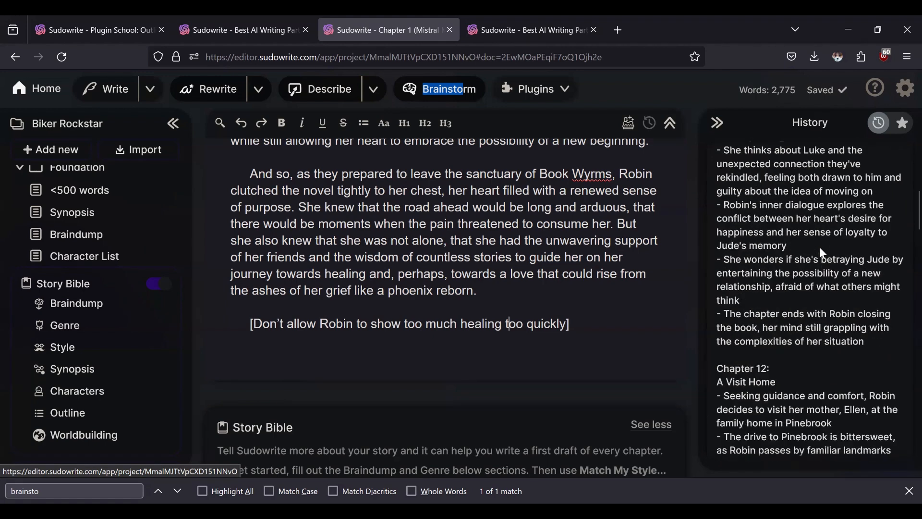
{"action": "scroll", "coordinate": [820, 248], "scroll_direction": "down", "scroll_amount": 4}
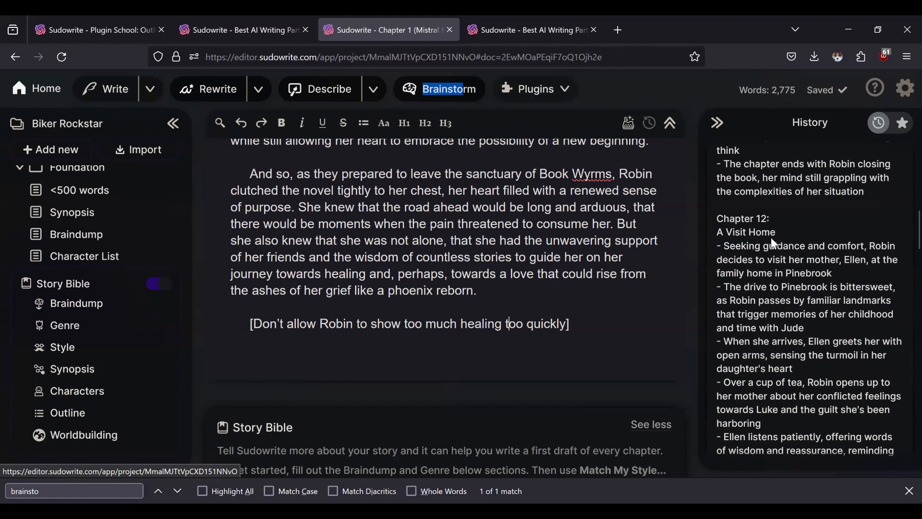
{"action": "scroll", "coordinate": [772, 240], "scroll_direction": "down", "scroll_amount": 2}
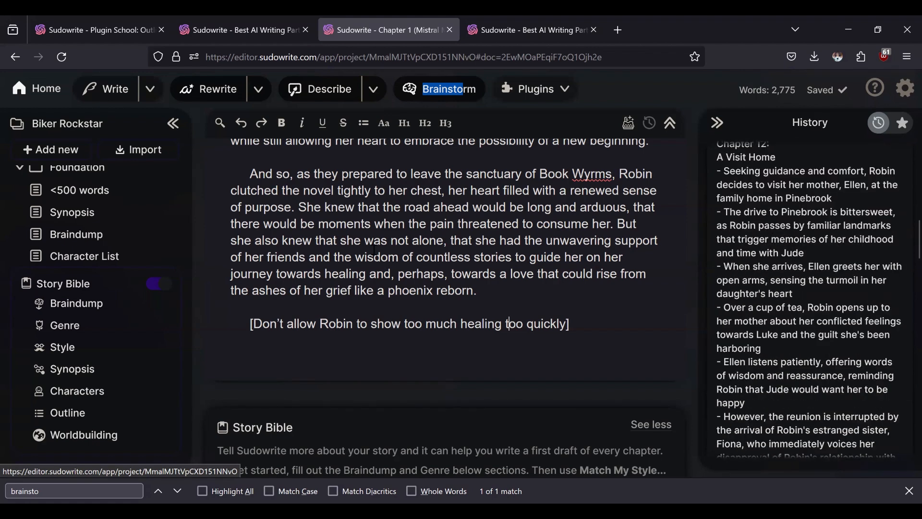
Open the Story Bible's Outline and locate its entries for Chapters 10 to 14
{"action": "mouse_move", "coordinate": [55, 222]}
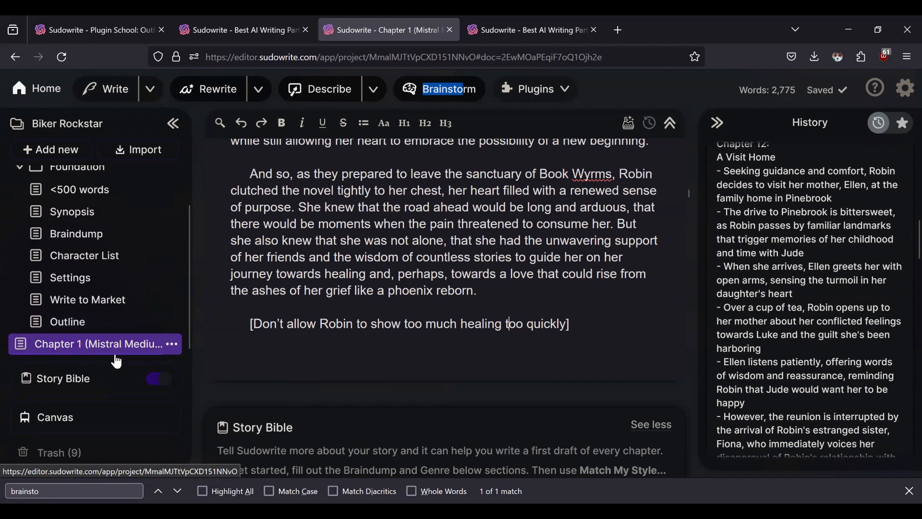
{"action": "mouse_move", "coordinate": [116, 301]}
{"action": "left_click", "coordinate": [69, 416]}
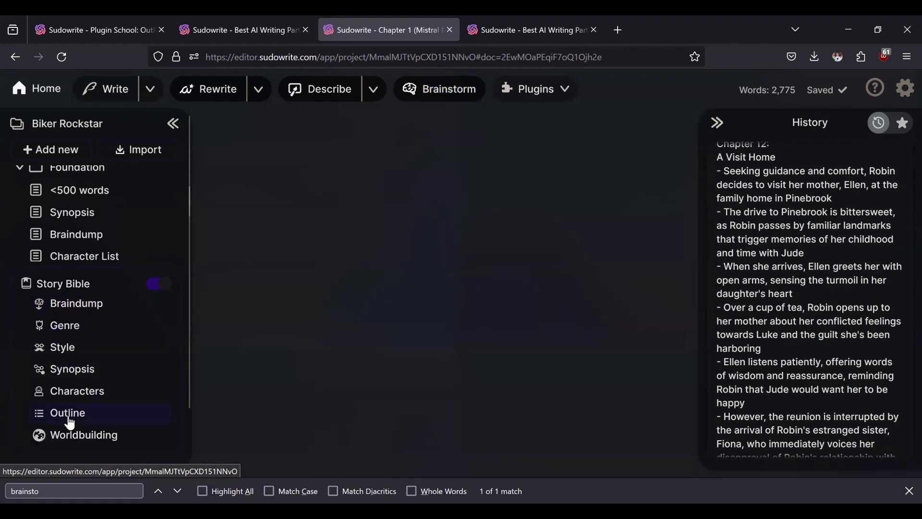
{"action": "scroll", "coordinate": [446, 288], "scroll_direction": "down", "scroll_amount": 5}
{"action": "scroll", "coordinate": [333, 358], "scroll_direction": "down", "scroll_amount": 15}
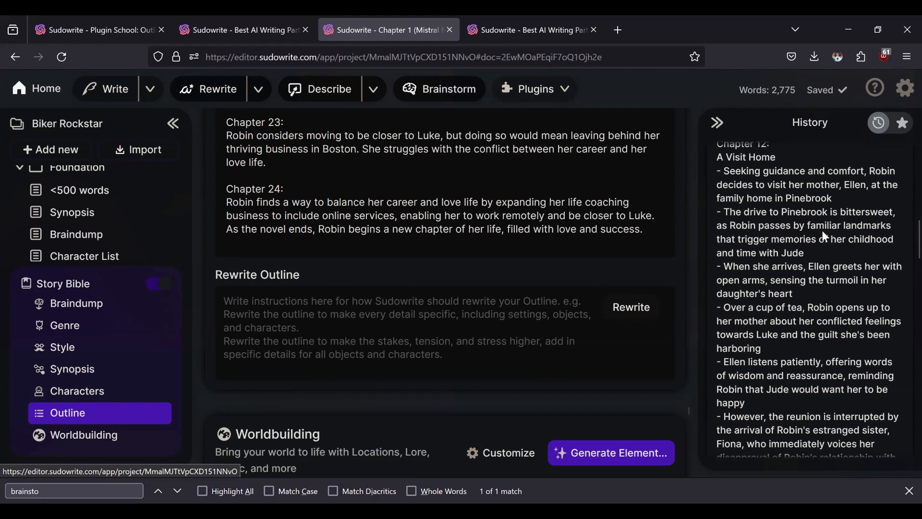
{"action": "scroll", "coordinate": [426, 214], "scroll_direction": "up", "scroll_amount": 1}
{"action": "scroll", "coordinate": [425, 213], "scroll_direction": "up", "scroll_amount": 12}
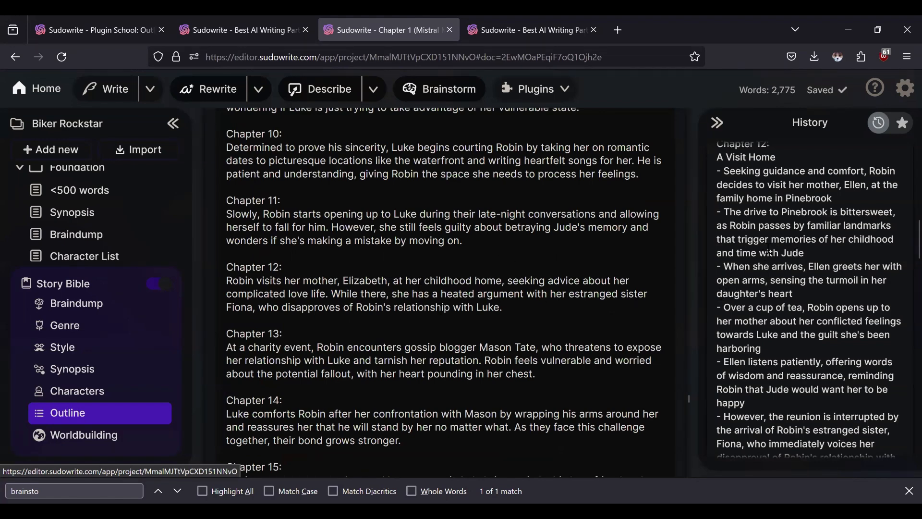
Compare the plugin's generated beats for Chapters 11 to 15 with the matching chapters in the Story Bible outline
{"action": "scroll", "coordinate": [771, 248], "scroll_direction": "down", "scroll_amount": 1}
{"action": "scroll", "coordinate": [771, 248], "scroll_direction": "down", "scroll_amount": 3}
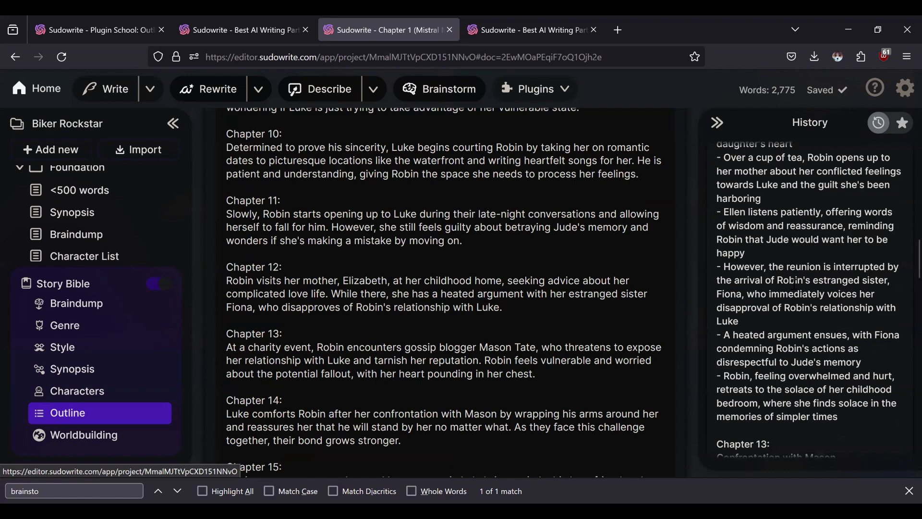
{"action": "scroll", "coordinate": [792, 283], "scroll_direction": "down", "scroll_amount": 3}
{"action": "scroll", "coordinate": [805, 286], "scroll_direction": "down", "scroll_amount": 1}
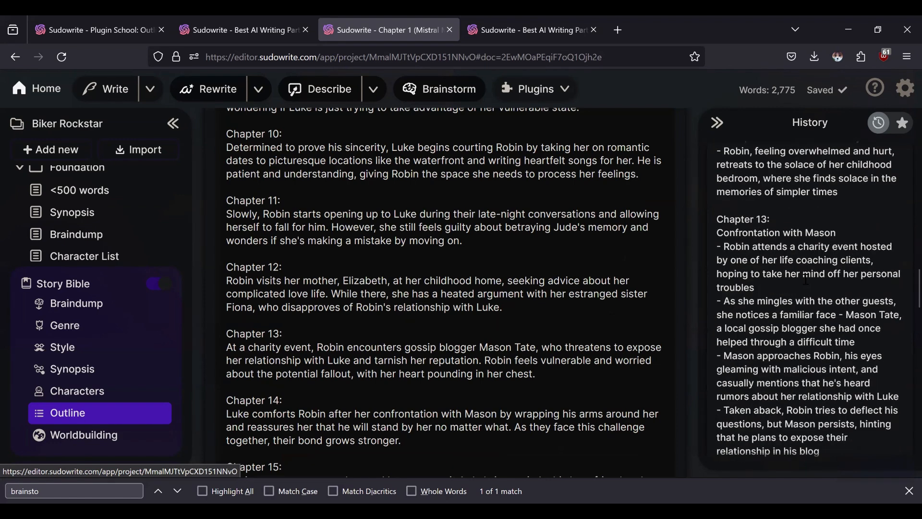
{"action": "scroll", "coordinate": [804, 286], "scroll_direction": "up", "scroll_amount": 10}
{"action": "scroll", "coordinate": [806, 279], "scroll_direction": "up", "scroll_amount": 3}
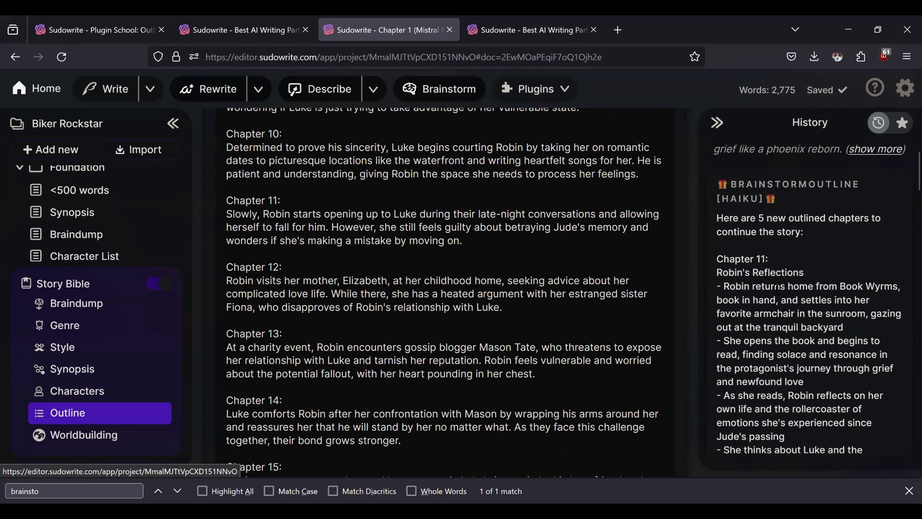
{"action": "scroll", "coordinate": [764, 259], "scroll_direction": "down", "scroll_amount": 10}
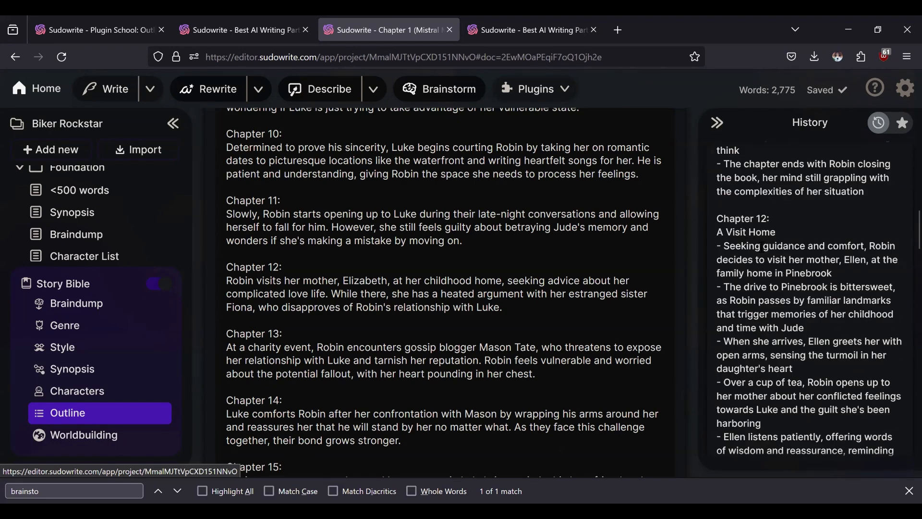
{"action": "scroll", "coordinate": [765, 252], "scroll_direction": "down", "scroll_amount": 10}
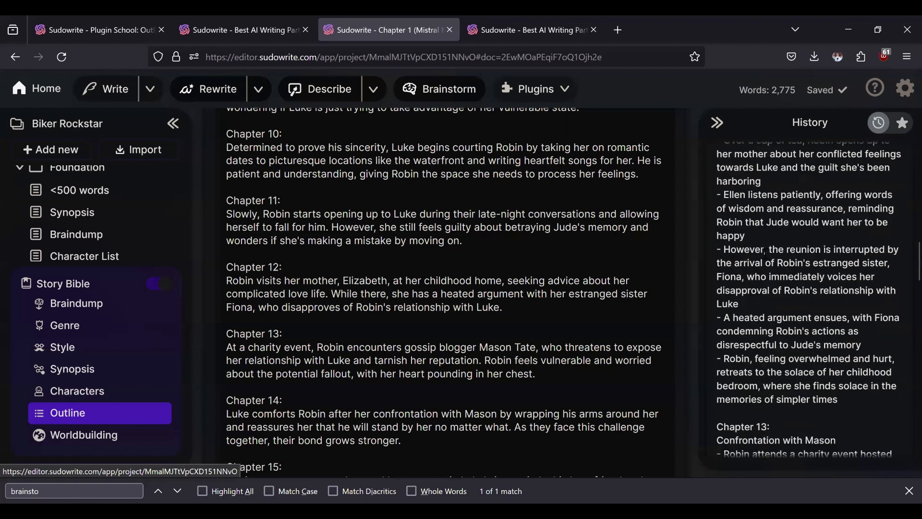
{"action": "scroll", "coordinate": [765, 254], "scroll_direction": "down", "scroll_amount": 6}
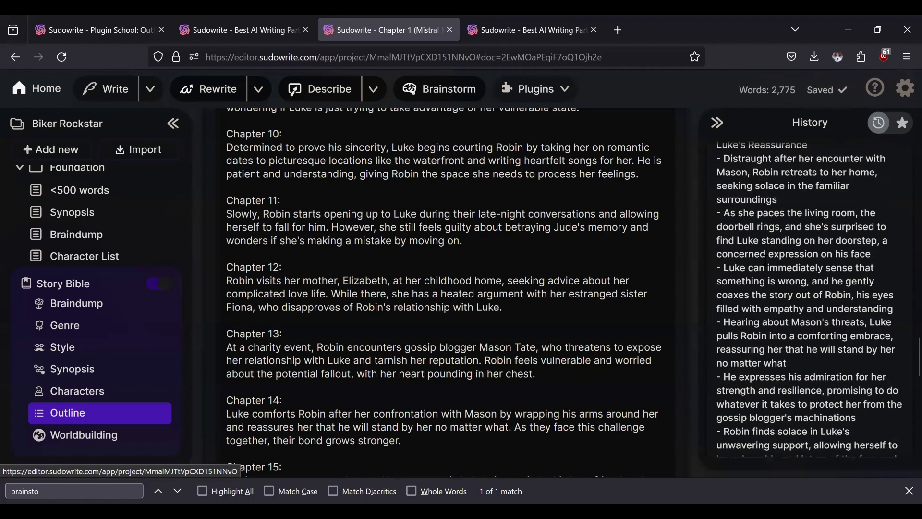
{"action": "scroll", "coordinate": [766, 253], "scroll_direction": "down", "scroll_amount": 10}
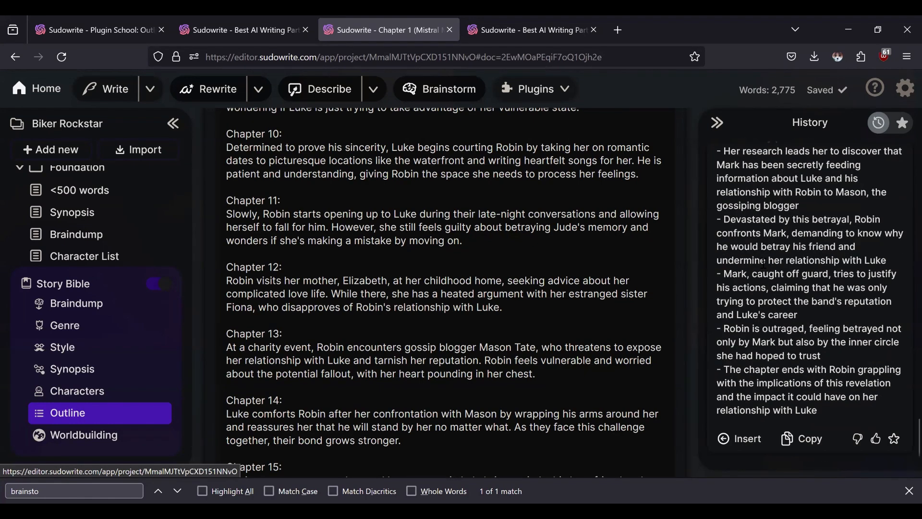
{"action": "scroll", "coordinate": [763, 261], "scroll_direction": "up", "scroll_amount": 4}
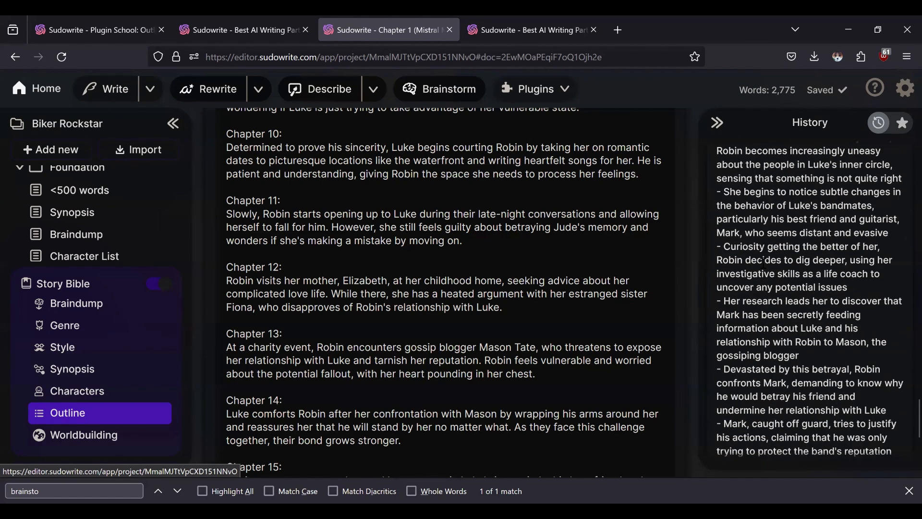
{"action": "scroll", "coordinate": [394, 278], "scroll_direction": "down", "scroll_amount": 3}
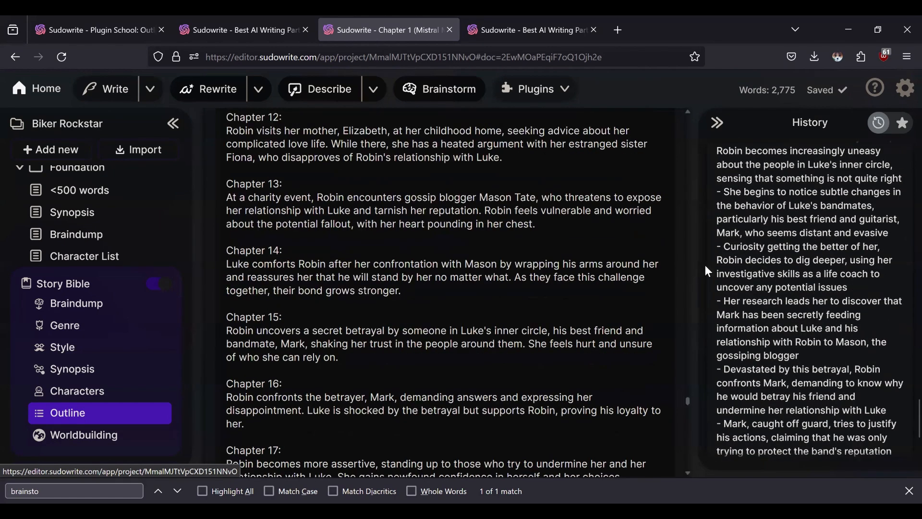
{"action": "scroll", "coordinate": [751, 260], "scroll_direction": "up", "scroll_amount": 15}
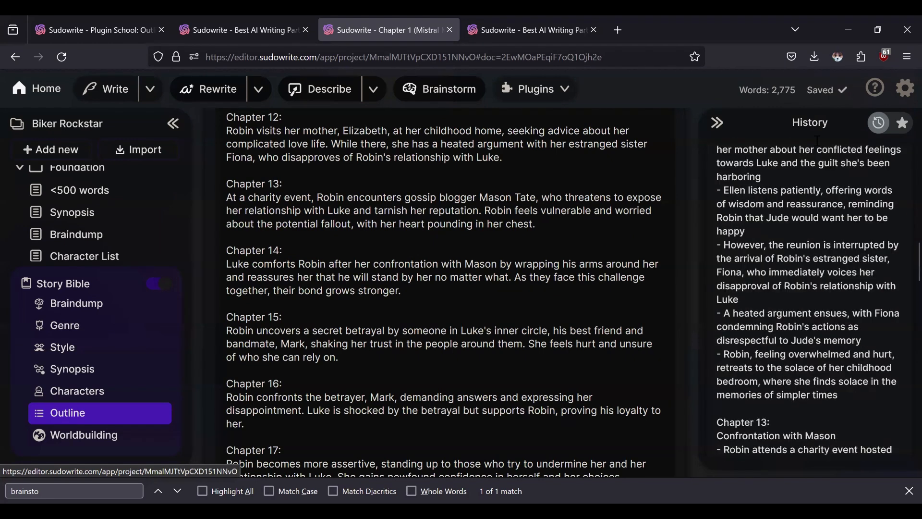
Show the account's recent activity to check the credit cost of the BrainstormOutline [HAIKU] run
{"action": "left_click", "coordinate": [902, 90]}
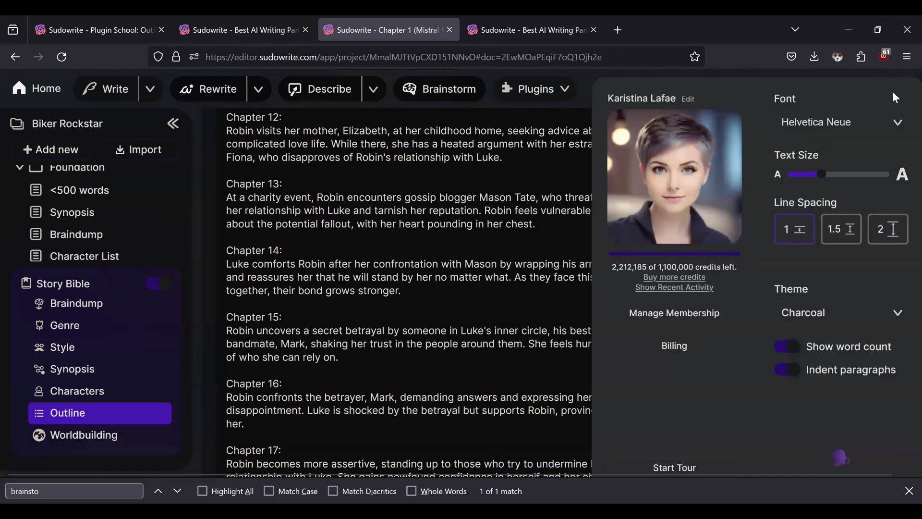
{"action": "left_click", "coordinate": [658, 287]}
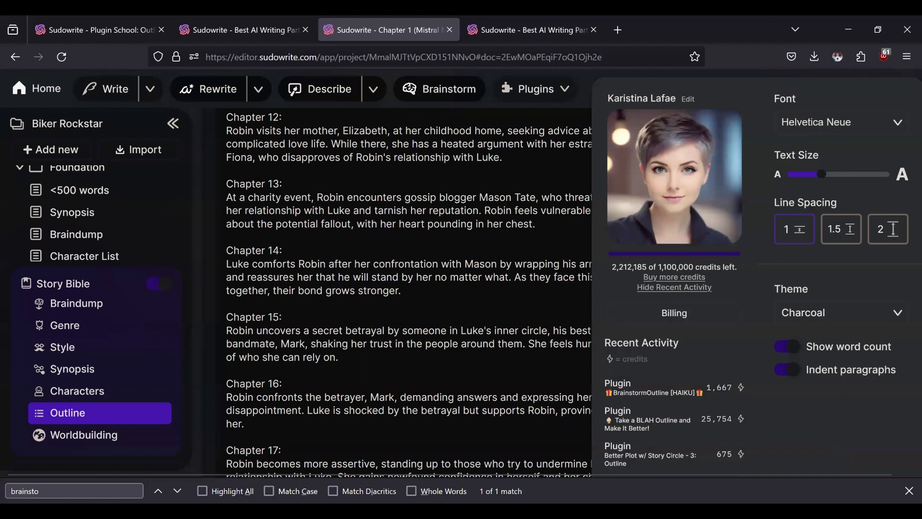
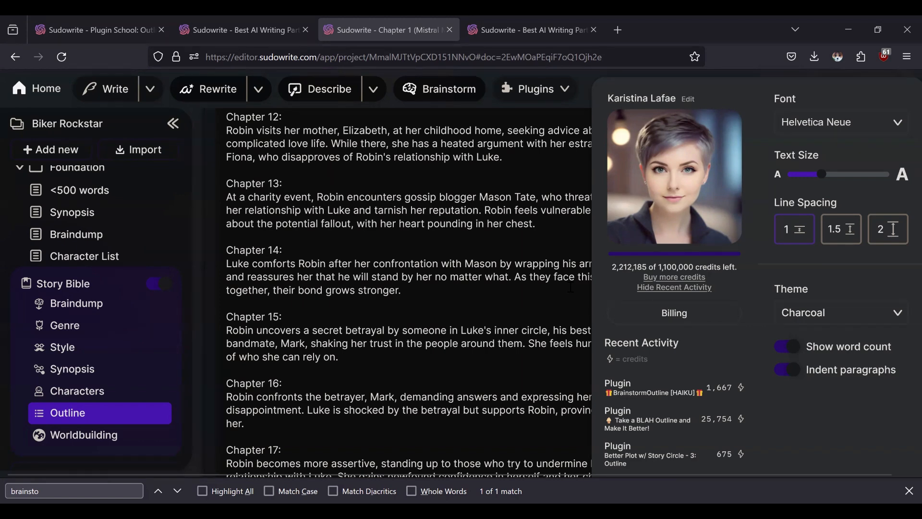
Dismiss the account's recent activity and return to the beginning of the Chapter 1 (Mistral Medium) document
{"action": "left_click", "coordinate": [571, 287]}
{"action": "scroll", "coordinate": [566, 274], "scroll_direction": "up", "scroll_amount": 10}
{"action": "scroll", "coordinate": [570, 263], "scroll_direction": "up", "scroll_amount": 20}
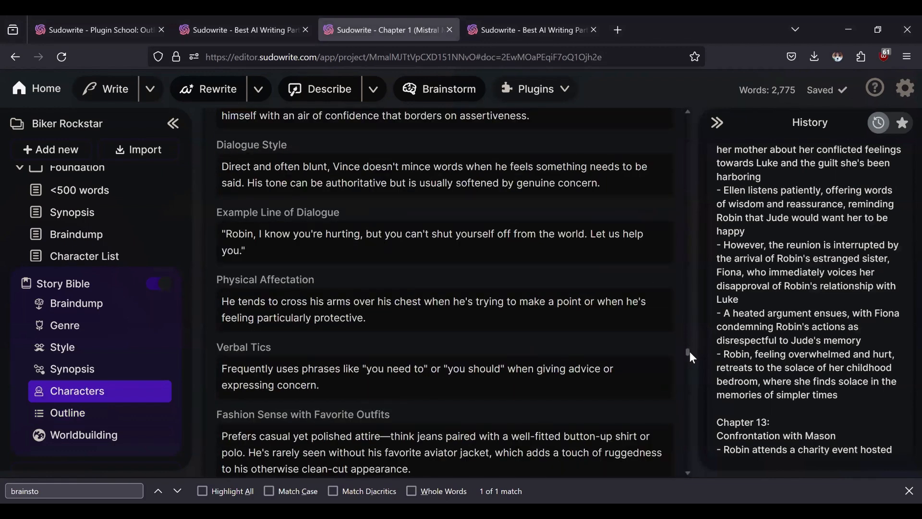
{"action": "left_click_drag", "start_coordinate": [689, 353], "coordinate": [686, 99]}
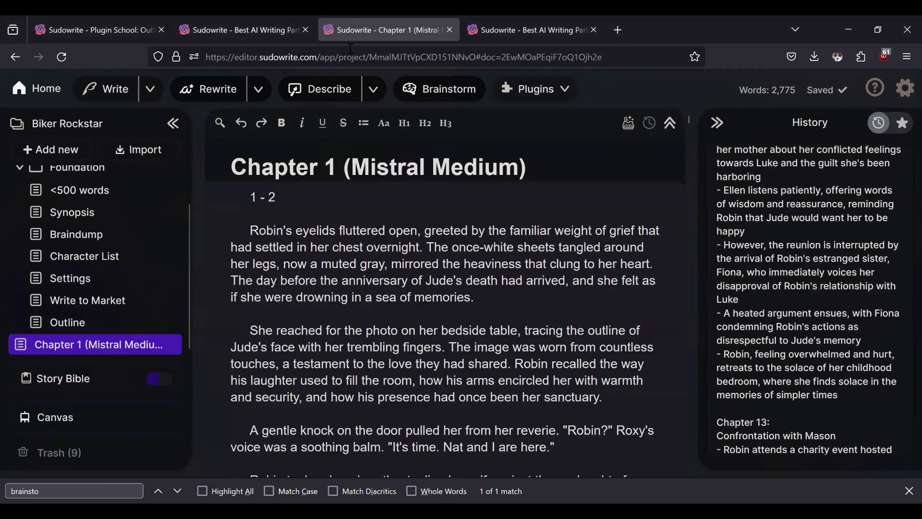
Close the BrainstormOutline [HAIKU] plugin page and open the Outstanding Outlines page from the Plugin School: Outlines document
{"action": "left_click", "coordinate": [264, 31]}
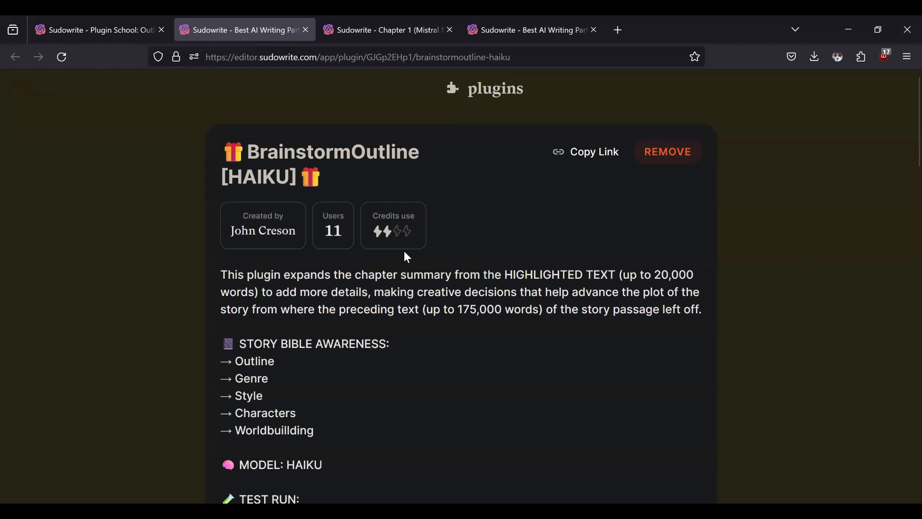
{"action": "left_click", "coordinate": [306, 31]}
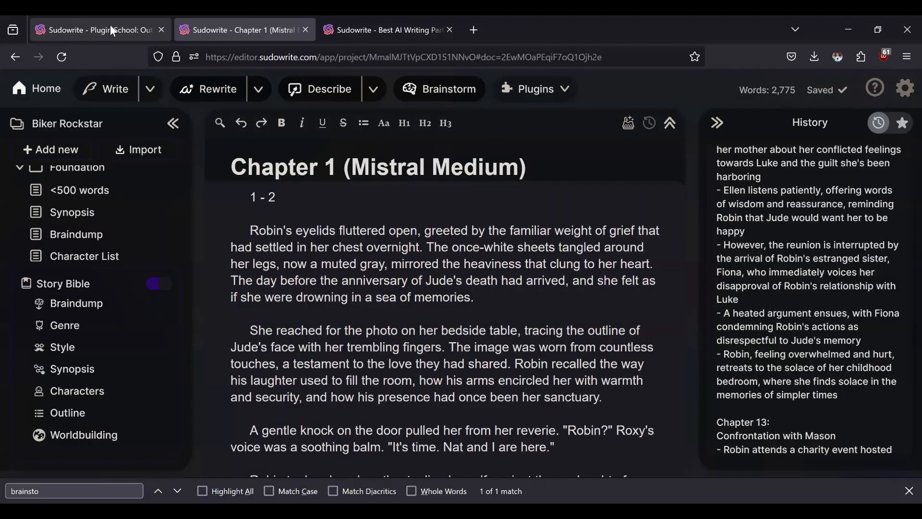
{"action": "left_click", "coordinate": [111, 27]}
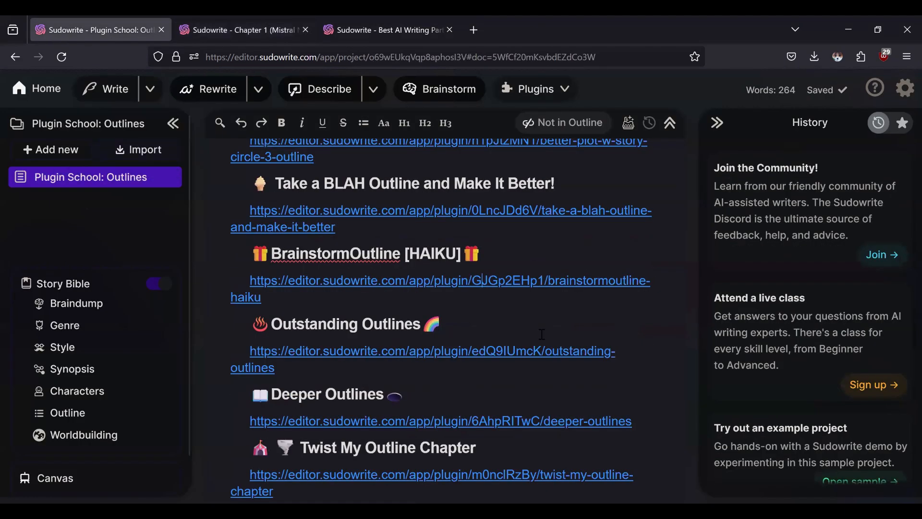
{"action": "scroll", "coordinate": [548, 335], "scroll_direction": "down", "scroll_amount": 2}
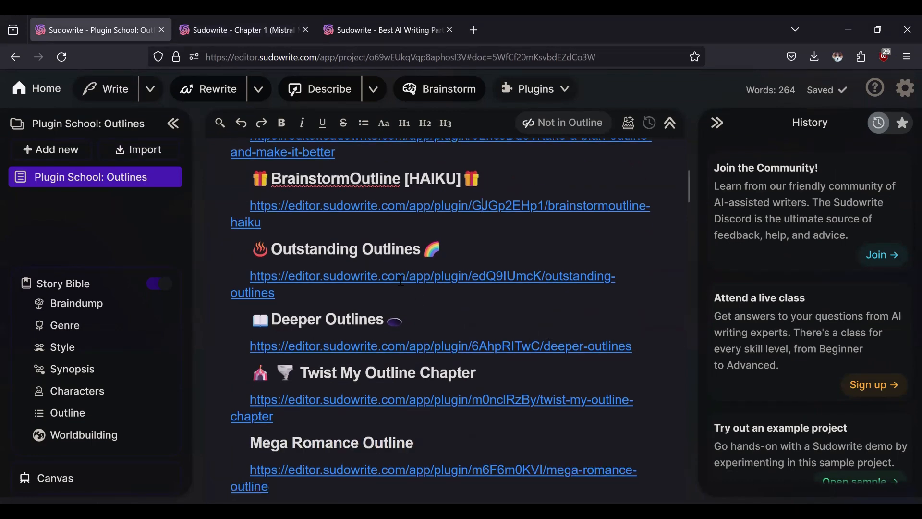
{"action": "left_click", "coordinate": [401, 278]}
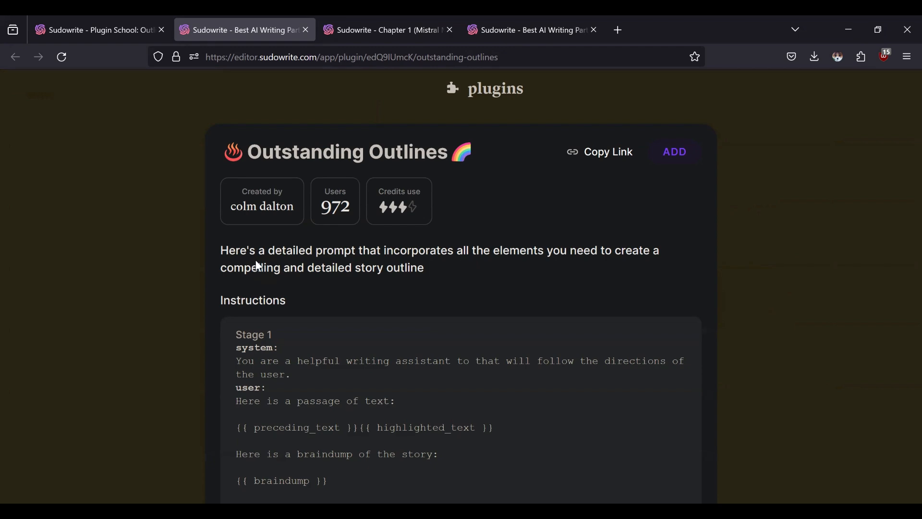
Examine the Outstanding Outlines plugin's description, credit rating, Story Bible variables and full list of chapter outline instructions
{"action": "scroll", "coordinate": [259, 266], "scroll_direction": "down", "scroll_amount": 20}
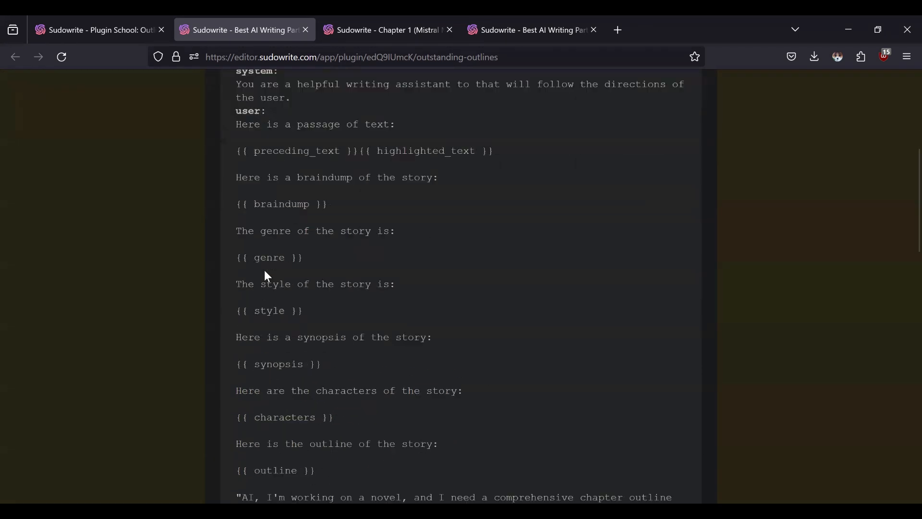
{"action": "scroll", "coordinate": [223, 283], "scroll_direction": "down", "scroll_amount": 2}
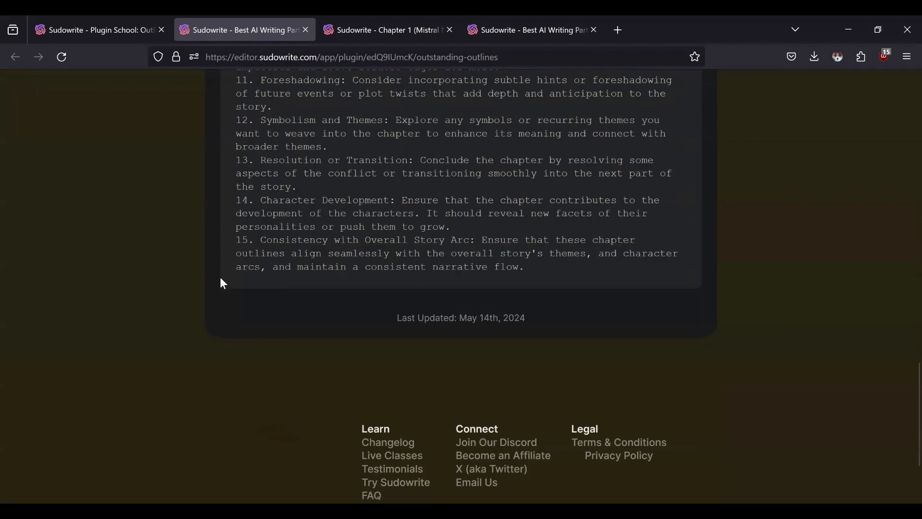
{"action": "scroll", "coordinate": [222, 283], "scroll_direction": "up", "scroll_amount": 10}
{"action": "scroll", "coordinate": [223, 283], "scroll_direction": "up", "scroll_amount": 9}
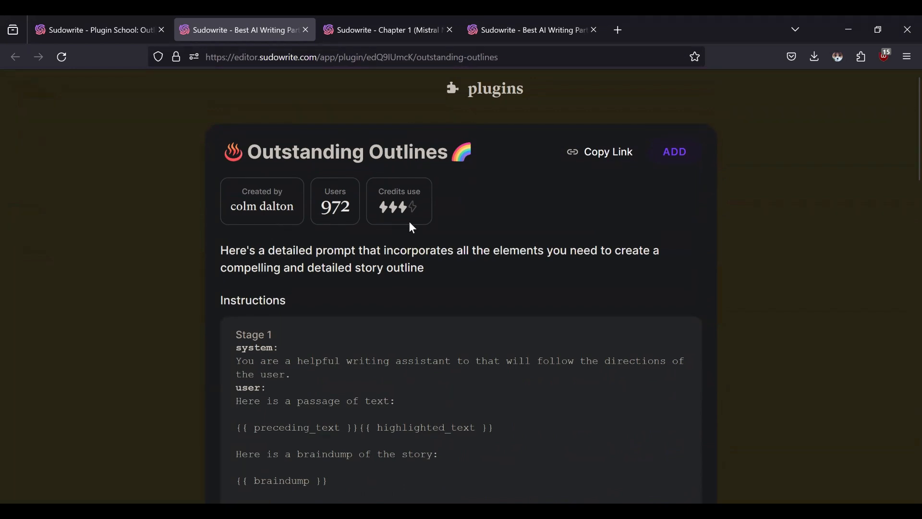
{"action": "scroll", "coordinate": [409, 225], "scroll_direction": "down", "scroll_amount": 2}
{"action": "scroll", "coordinate": [516, 270], "scroll_direction": "down", "scroll_amount": 3}
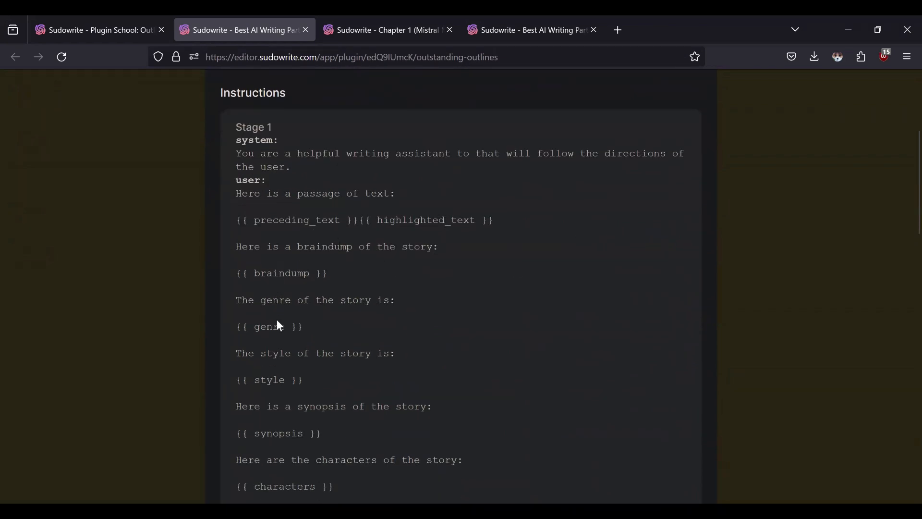
{"action": "scroll", "coordinate": [270, 389], "scroll_direction": "down", "scroll_amount": 3}
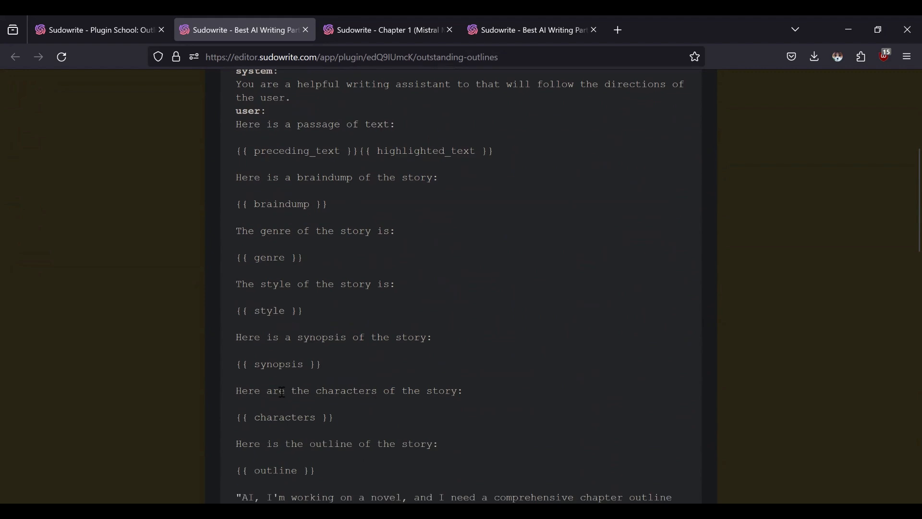
{"action": "scroll", "coordinate": [282, 392], "scroll_direction": "down", "scroll_amount": 6}
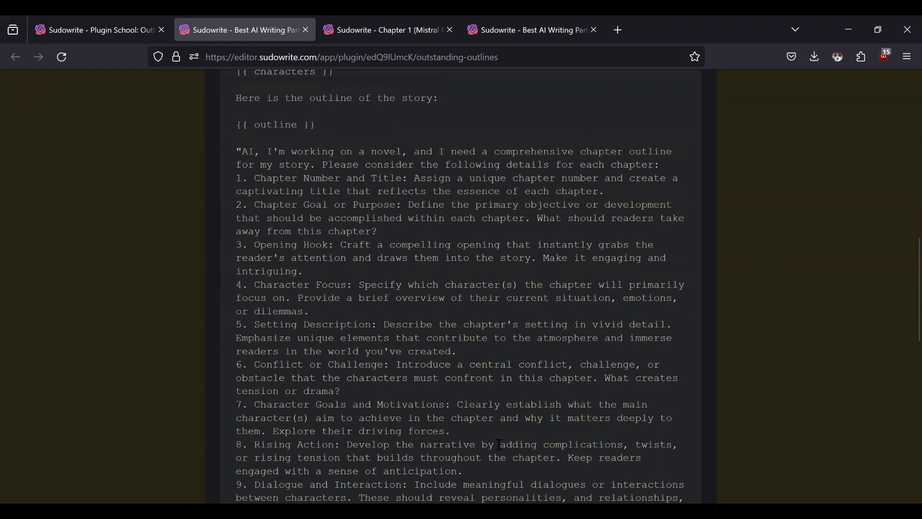
{"action": "scroll", "coordinate": [476, 418], "scroll_direction": "down", "scroll_amount": 8}
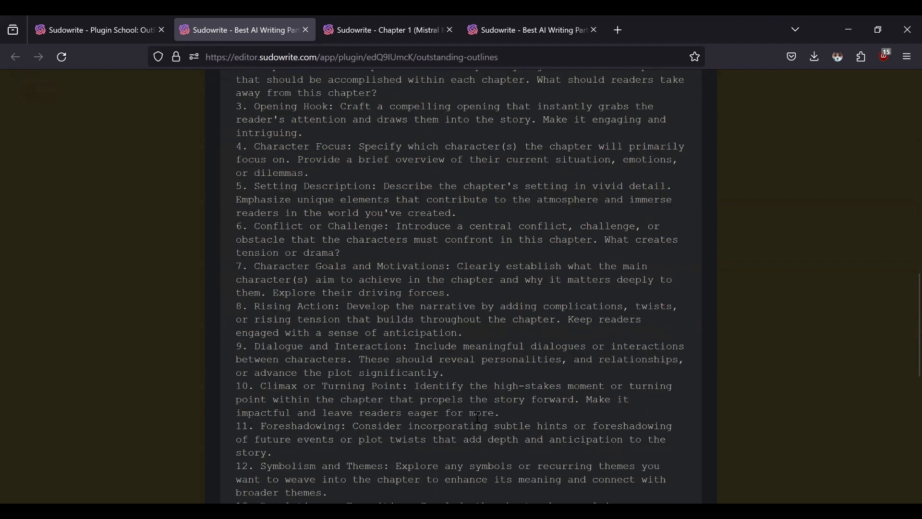
{"action": "scroll", "coordinate": [475, 417], "scroll_direction": "down", "scroll_amount": 2}
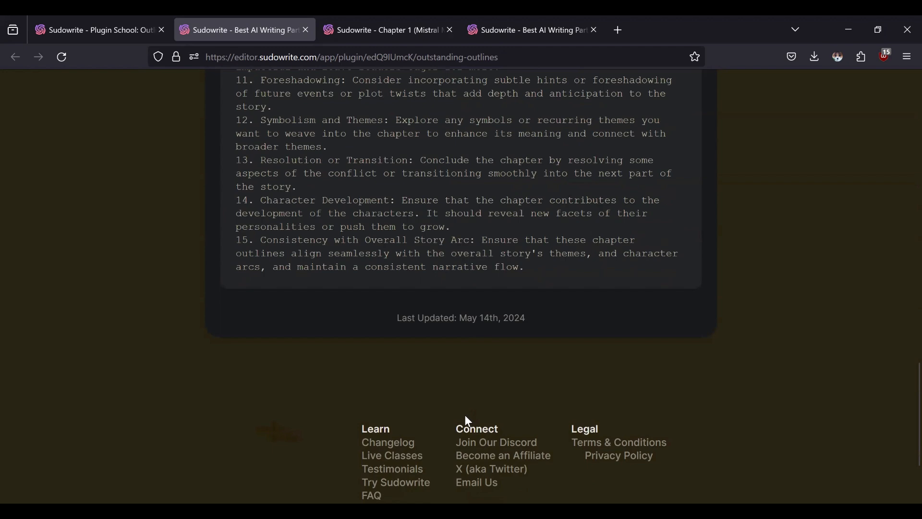
{"action": "scroll", "coordinate": [466, 419], "scroll_direction": "up", "scroll_amount": 20}
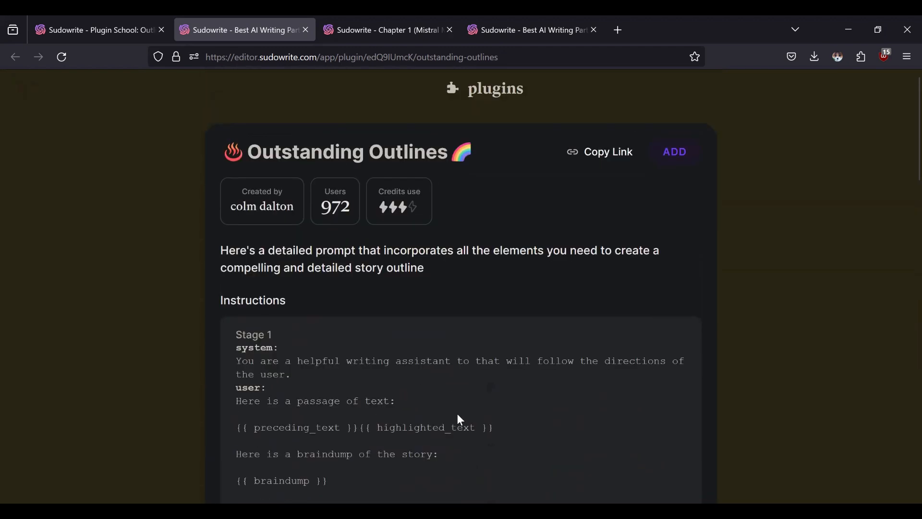
Add the Outstanding Outlines plugin and recheck which story elements its prompt takes in
{"action": "left_click", "coordinate": [93, 22]}
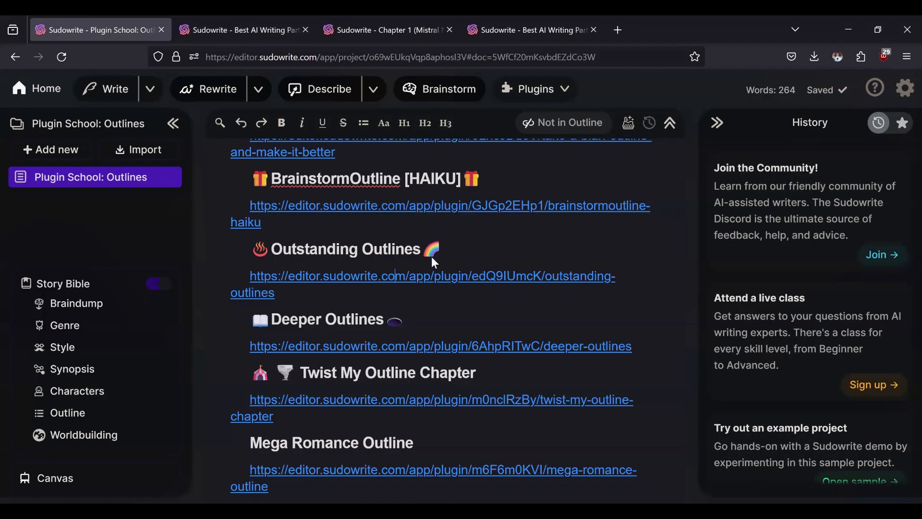
{"action": "left_click", "coordinate": [398, 20]}
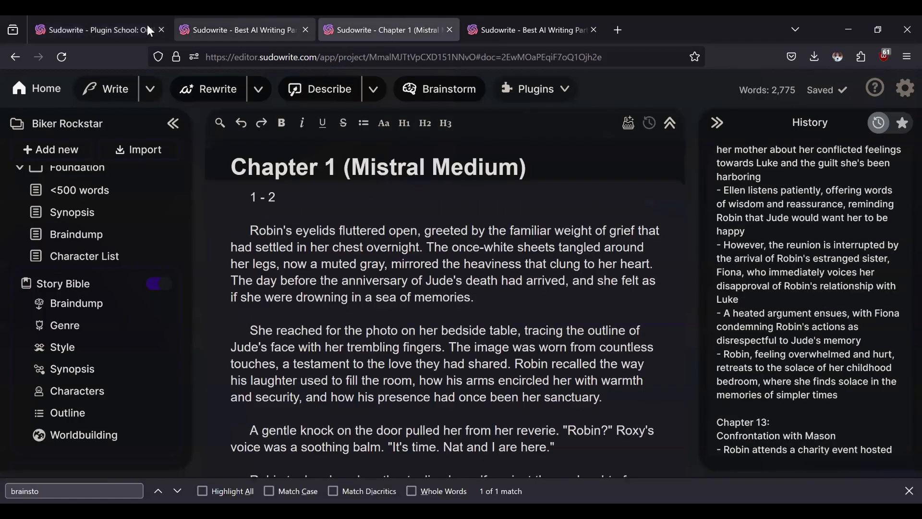
{"action": "left_click", "coordinate": [231, 28]}
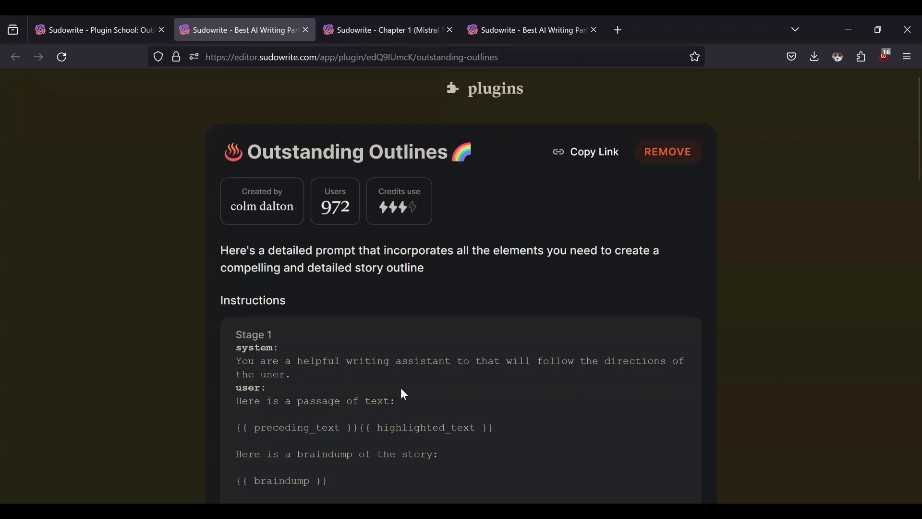
{"action": "scroll", "coordinate": [401, 390], "scroll_direction": "down", "scroll_amount": 3}
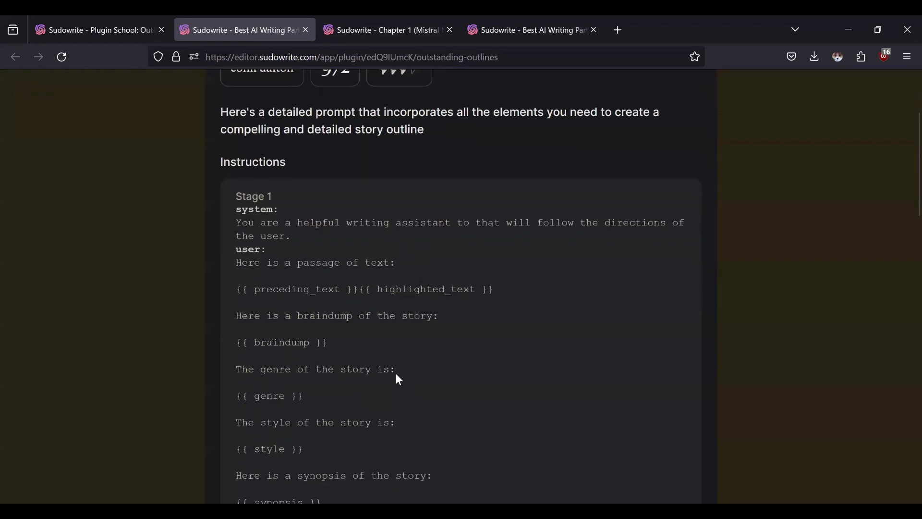
{"action": "scroll", "coordinate": [398, 378], "scroll_direction": "up", "scroll_amount": 3}
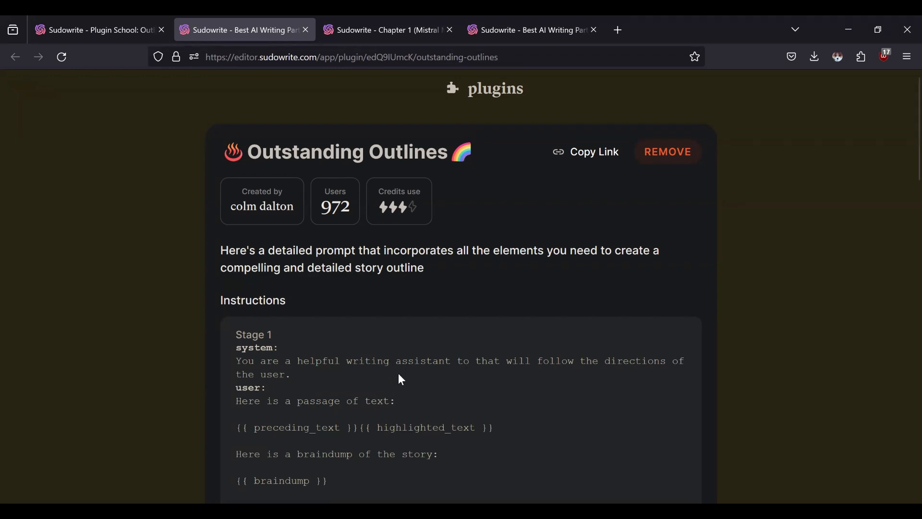
Open the Plugin School Testing document in the Biker Rockstar project and insert a blank line above the Act 1 heading
{"action": "left_click", "coordinate": [366, 20]}
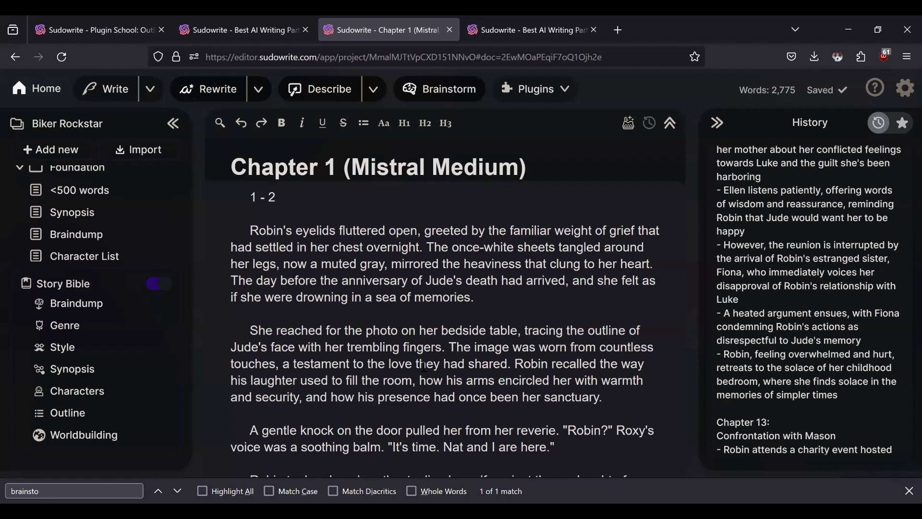
{"action": "scroll", "coordinate": [97, 223], "scroll_direction": "up", "scroll_amount": 1}
{"action": "left_click", "coordinate": [76, 177]}
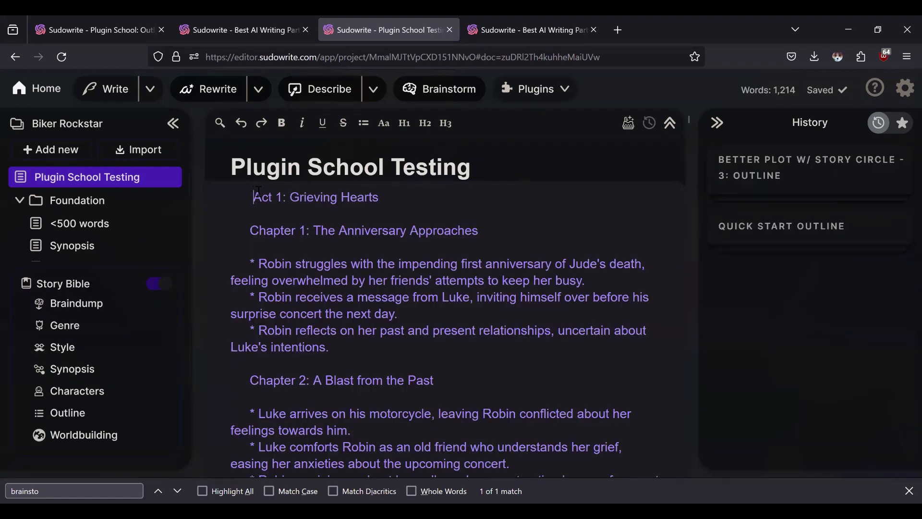
{"action": "key", "text": "Return"}
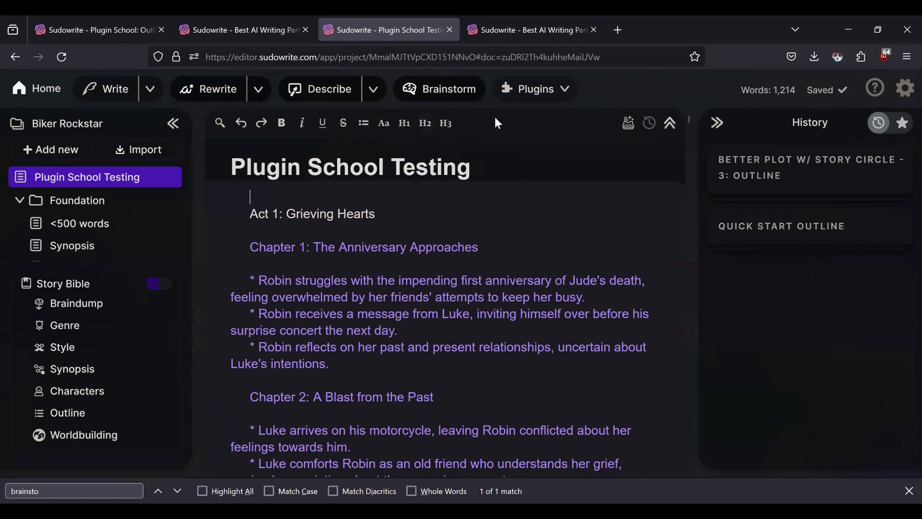
{"action": "left_click", "coordinate": [267, 19]}
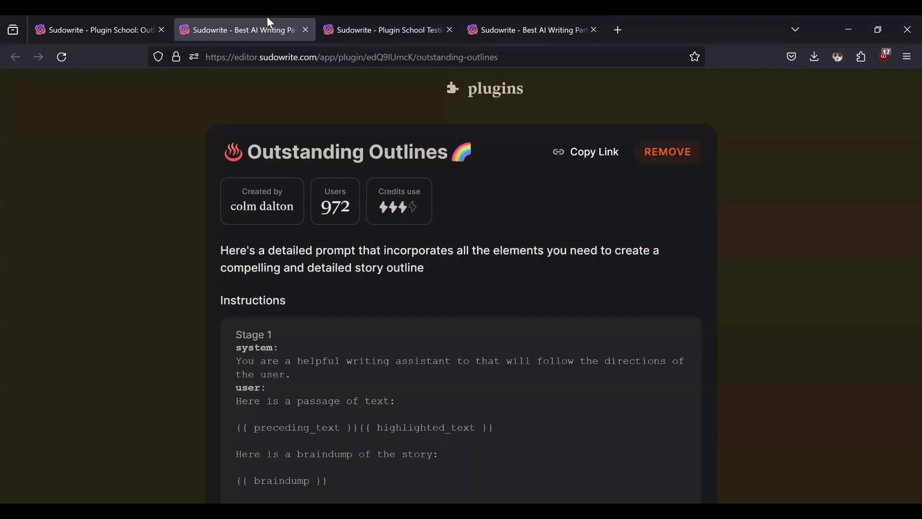
{"action": "left_click", "coordinate": [389, 29]}
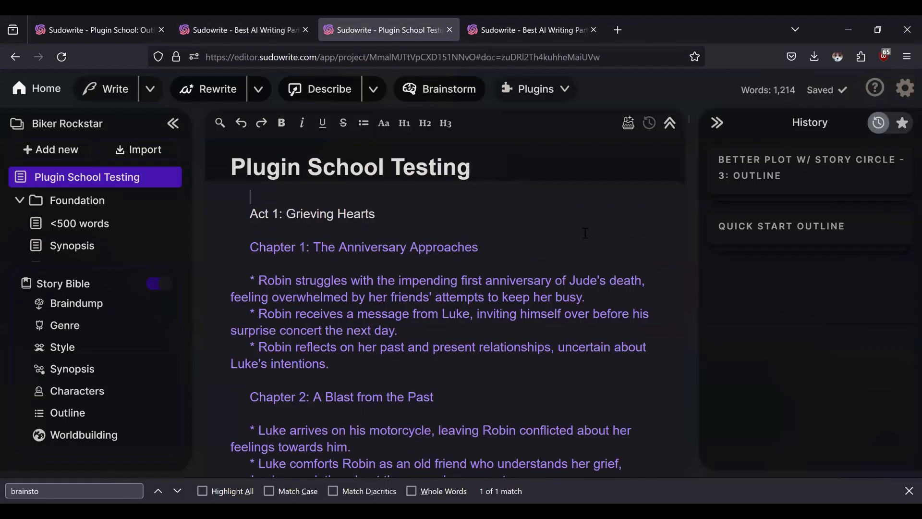
Try to run the Outstanding Outlines plugin from the blank line in Plugin School Testing without any text selected
{"action": "left_click", "coordinate": [508, 97]}
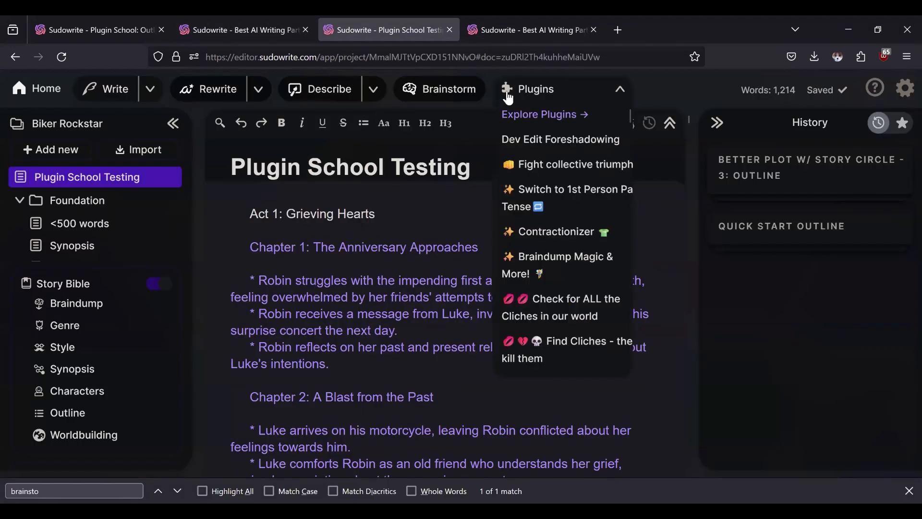
{"action": "scroll", "coordinate": [553, 168], "scroll_direction": "down", "scroll_amount": 5}
{"action": "scroll", "coordinate": [572, 220], "scroll_direction": "down", "scroll_amount": 10}
{"action": "scroll", "coordinate": [573, 222], "scroll_direction": "down", "scroll_amount": 10}
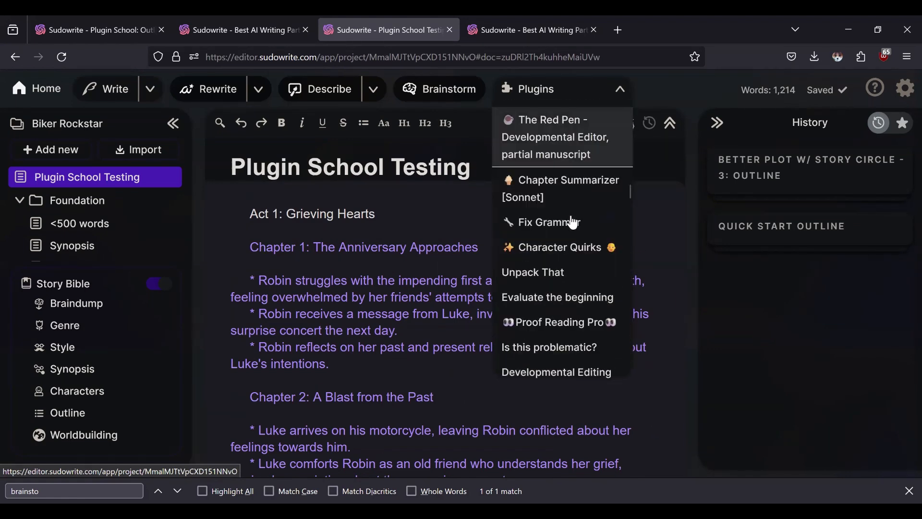
{"action": "scroll", "coordinate": [573, 222], "scroll_direction": "down", "scroll_amount": 10}
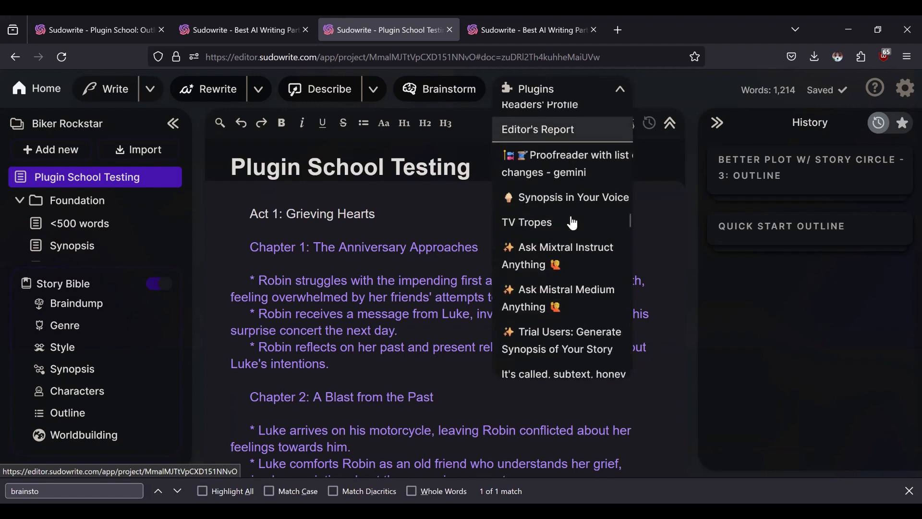
{"action": "scroll", "coordinate": [573, 222], "scroll_direction": "down", "scroll_amount": 10}
{"action": "scroll", "coordinate": [573, 222], "scroll_direction": "down", "scroll_amount": 10}
{"action": "scroll", "coordinate": [573, 222], "scroll_direction": "down", "scroll_amount": 10}
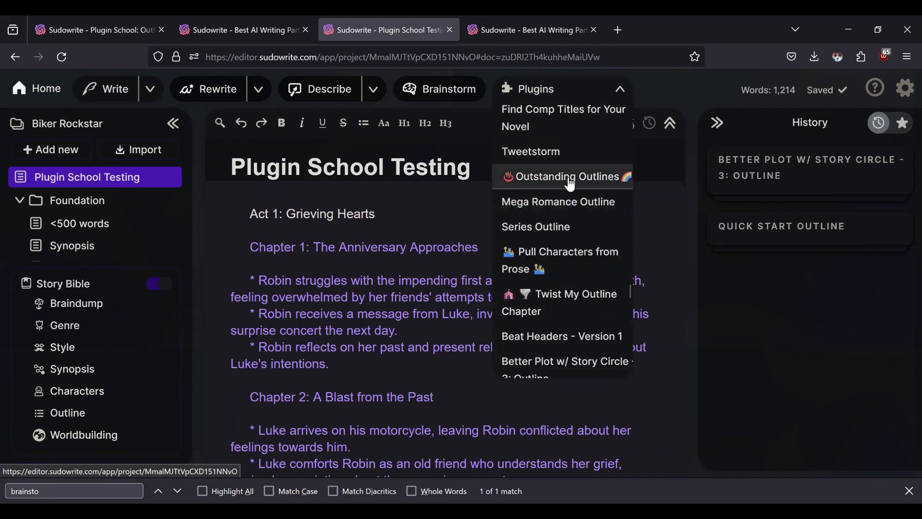
{"action": "left_click", "coordinate": [571, 179]}
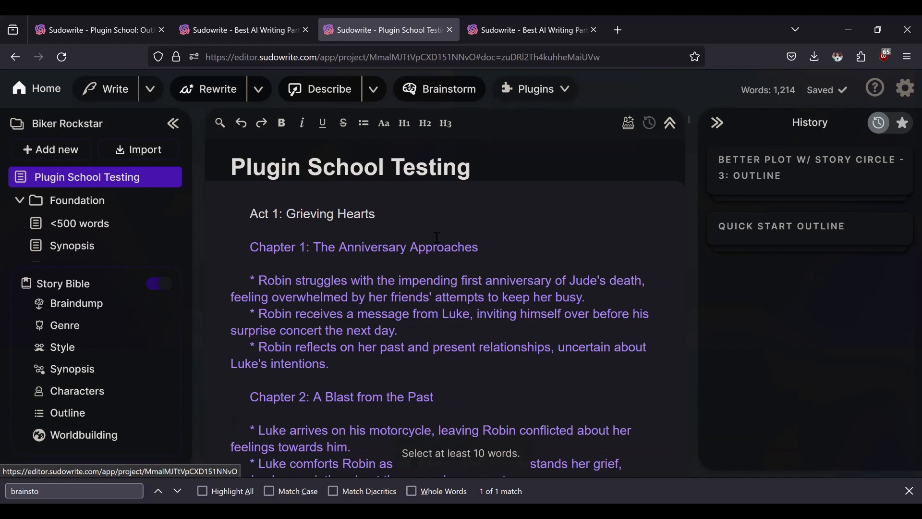
Run the Outstanding Outlines plugin on the entire text of the <500 words document
{"action": "mouse_move", "coordinate": [60, 187]}
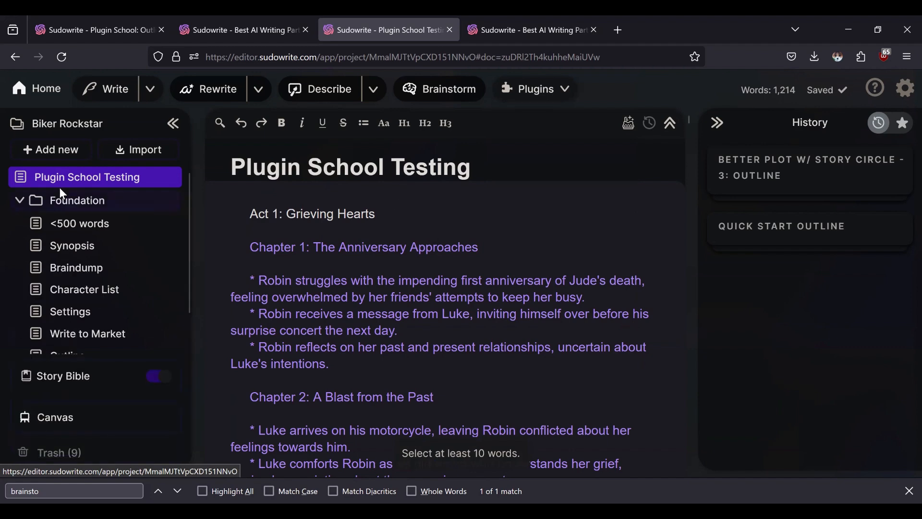
{"action": "left_click", "coordinate": [88, 228]}
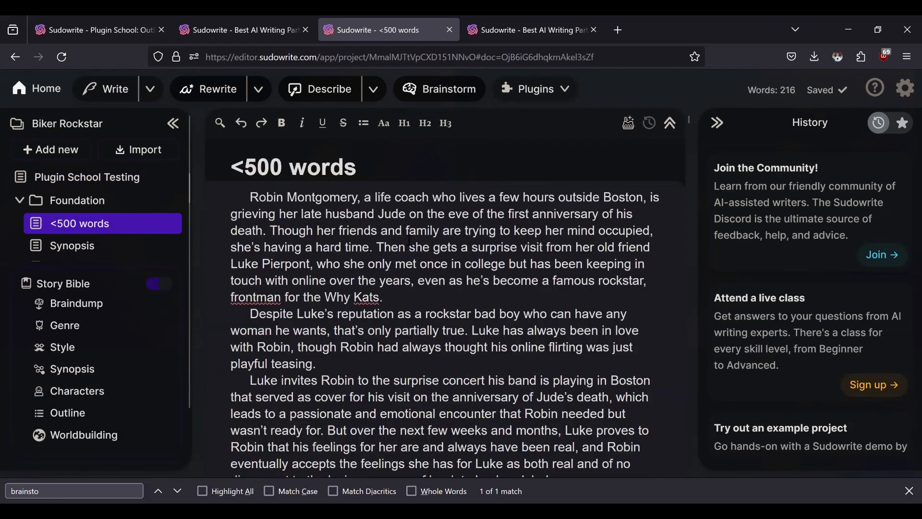
{"action": "key", "text": "ctrl+a"}
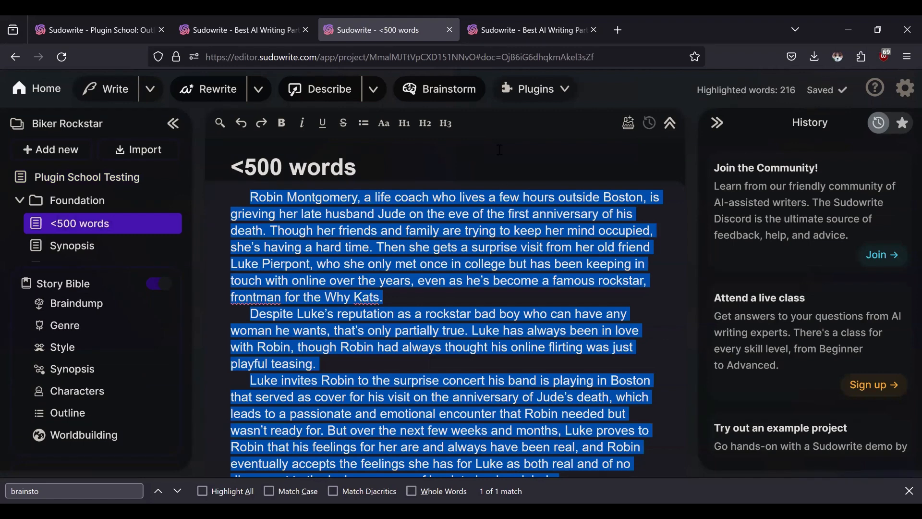
{"action": "left_click", "coordinate": [528, 100]}
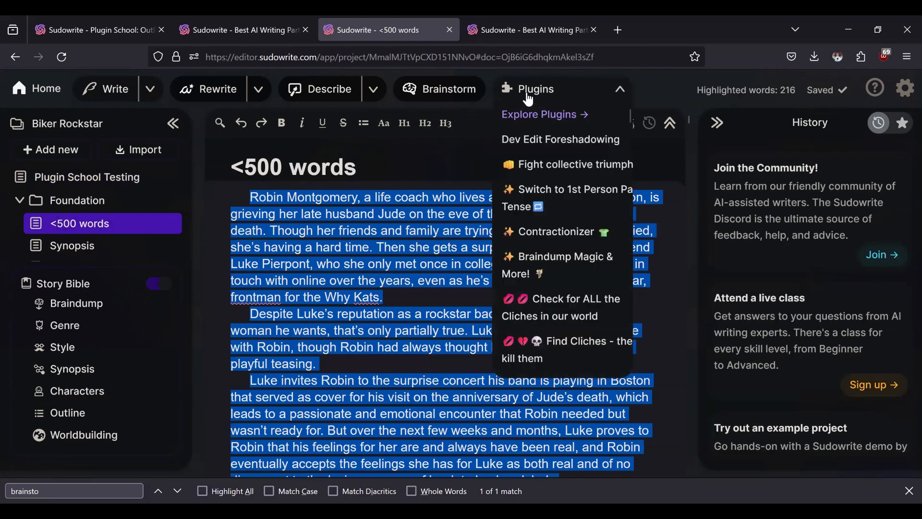
{"action": "scroll", "coordinate": [583, 257], "scroll_direction": "down", "scroll_amount": 10}
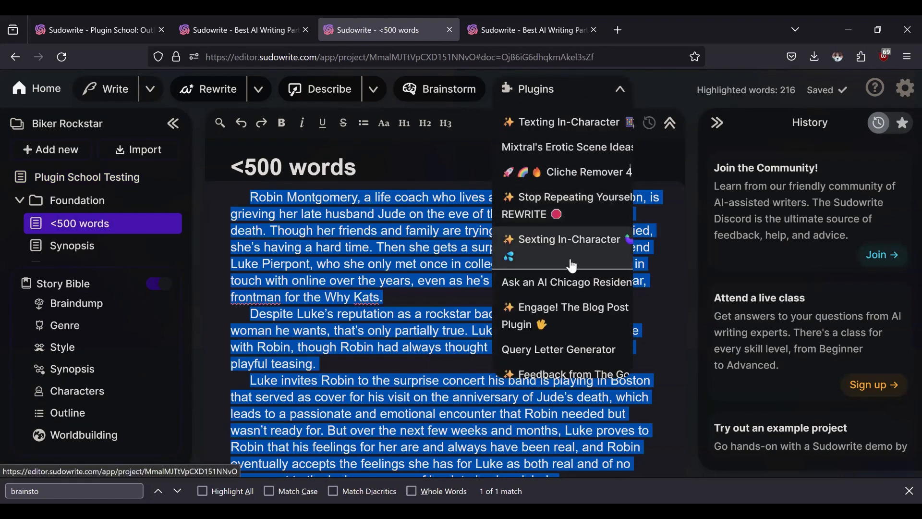
{"action": "scroll", "coordinate": [572, 267], "scroll_direction": "down", "scroll_amount": 15}
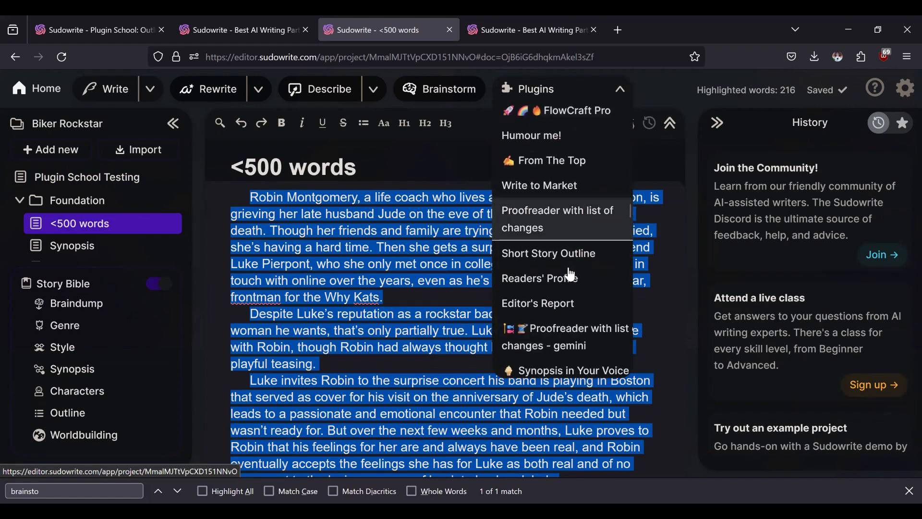
{"action": "scroll", "coordinate": [572, 276], "scroll_direction": "down", "scroll_amount": 10}
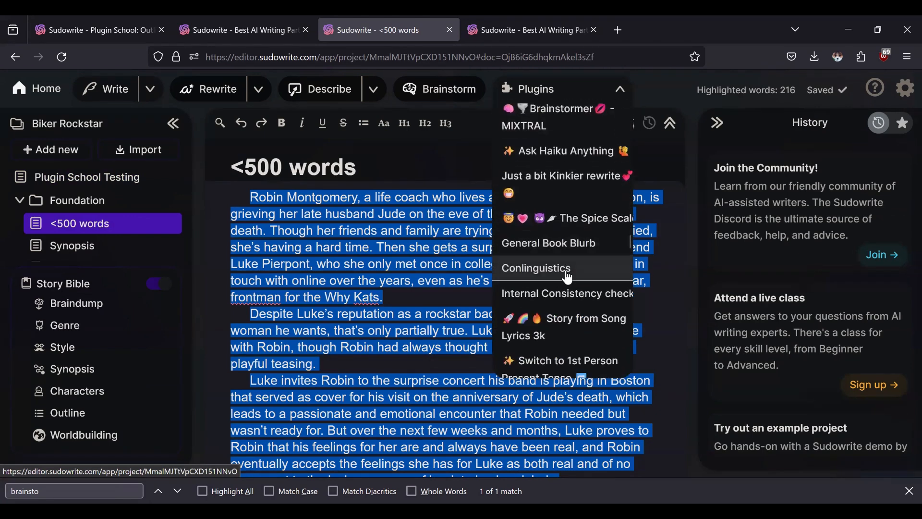
{"action": "scroll", "coordinate": [570, 278], "scroll_direction": "down", "scroll_amount": 10}
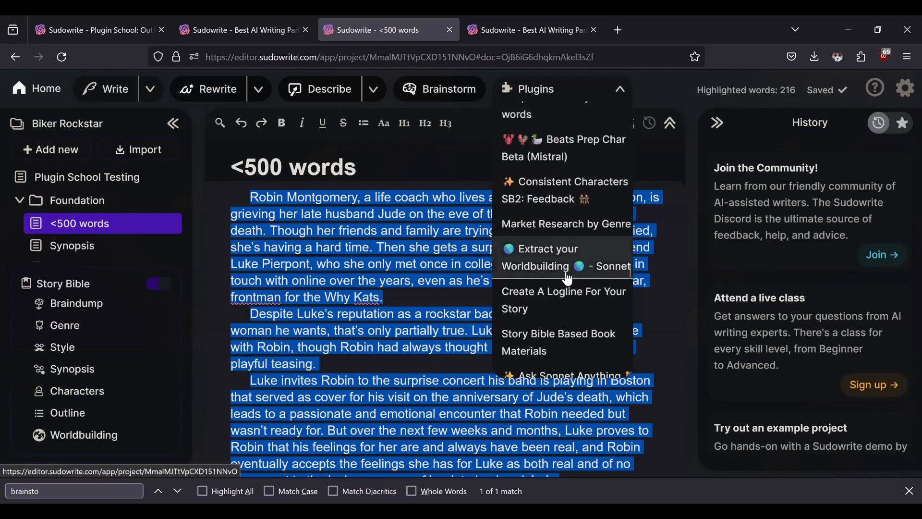
{"action": "scroll", "coordinate": [569, 280], "scroll_direction": "down", "scroll_amount": 5}
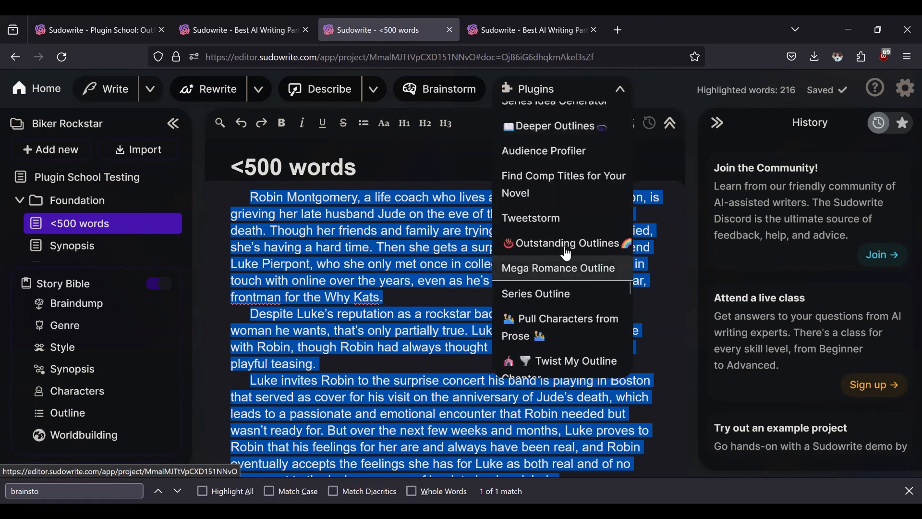
{"action": "left_click", "coordinate": [567, 244]}
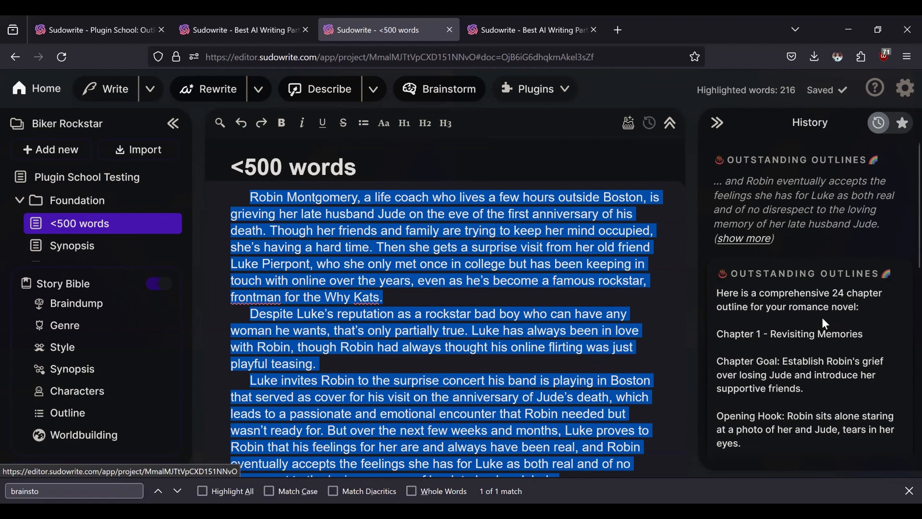
Examine the generated Chapter 1 entry, from its goal and opening hook to its resolution and character development, and the start of Chapter 2
{"action": "scroll", "coordinate": [822, 317], "scroll_direction": "down", "scroll_amount": 2}
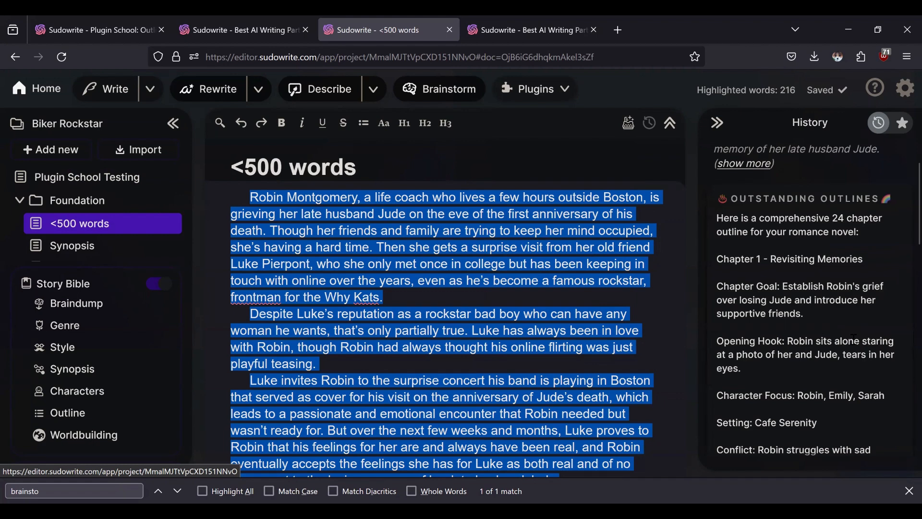
{"action": "scroll", "coordinate": [837, 325], "scroll_direction": "down", "scroll_amount": 2}
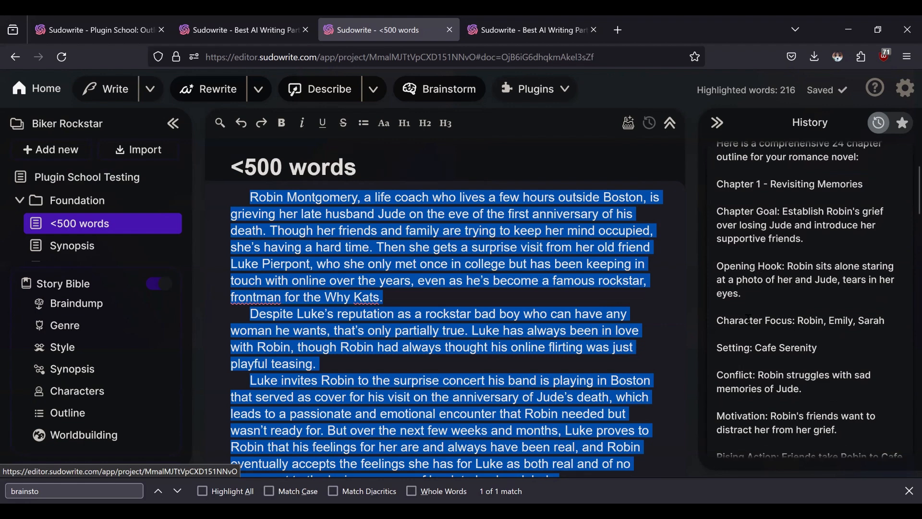
{"action": "scroll", "coordinate": [748, 319], "scroll_direction": "down", "scroll_amount": 2}
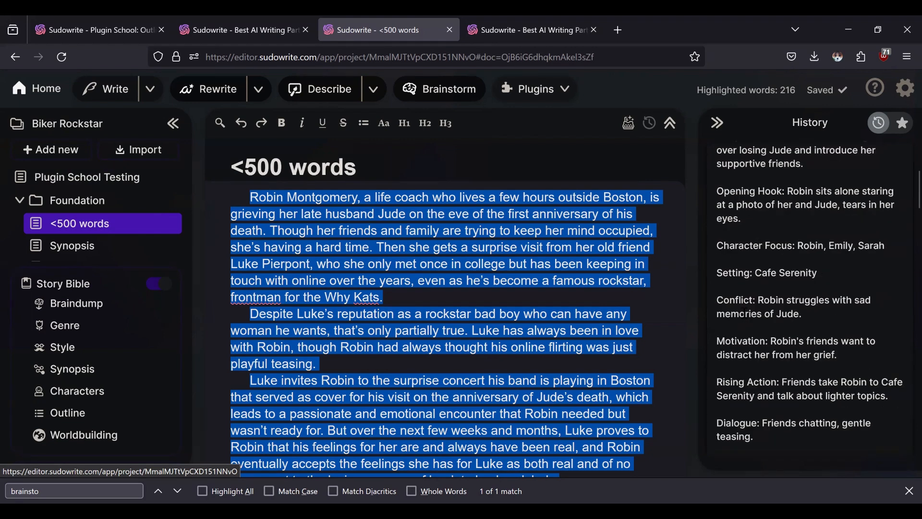
{"action": "scroll", "coordinate": [745, 290], "scroll_direction": "down", "scroll_amount": 2}
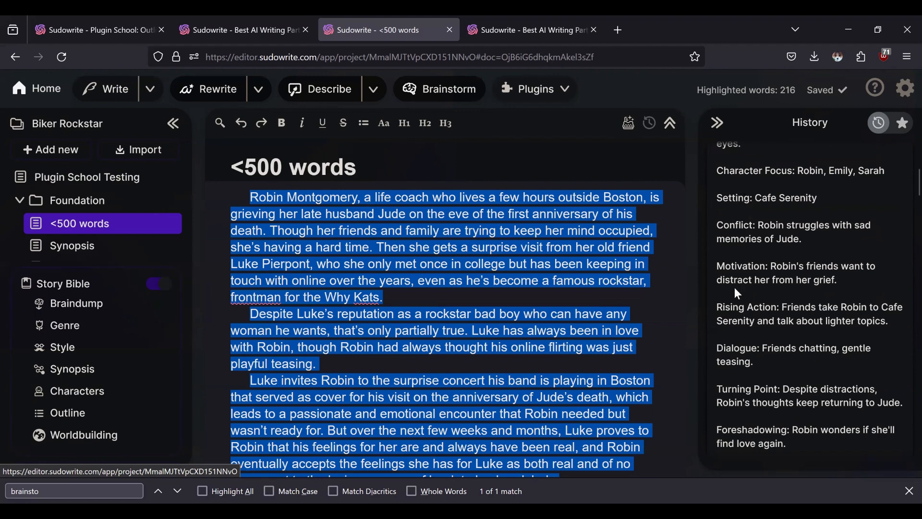
{"action": "scroll", "coordinate": [735, 288], "scroll_direction": "down", "scroll_amount": 2}
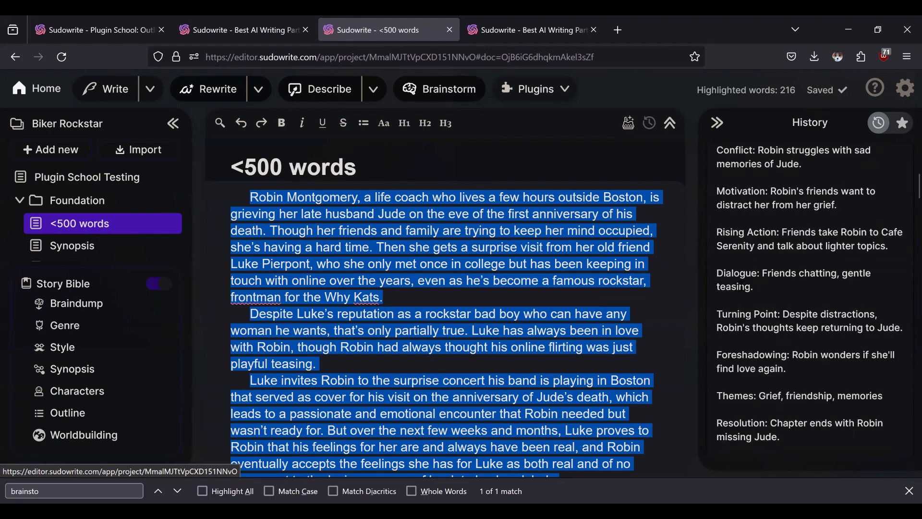
{"action": "scroll", "coordinate": [742, 286], "scroll_direction": "down", "scroll_amount": 4}
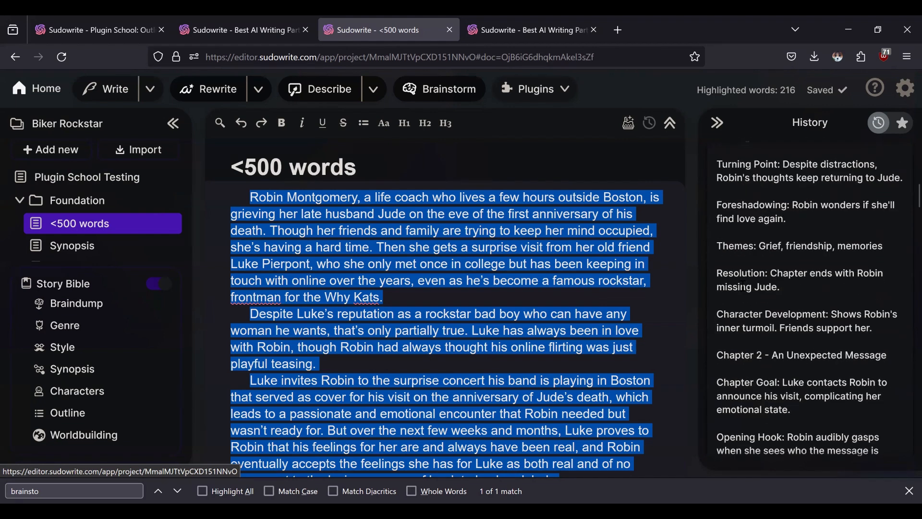
{"action": "scroll", "coordinate": [741, 288], "scroll_direction": "down", "scroll_amount": 2}
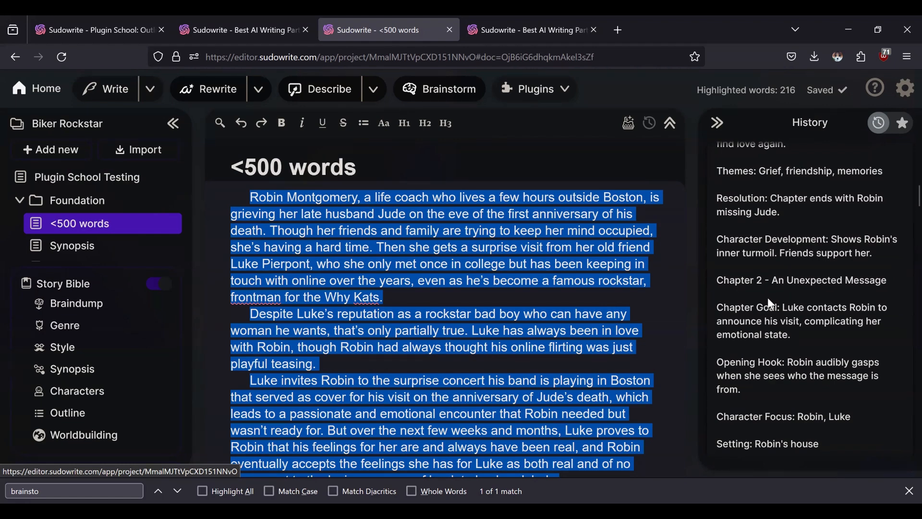
{"action": "scroll", "coordinate": [768, 298], "scroll_direction": "up", "scroll_amount": 2}
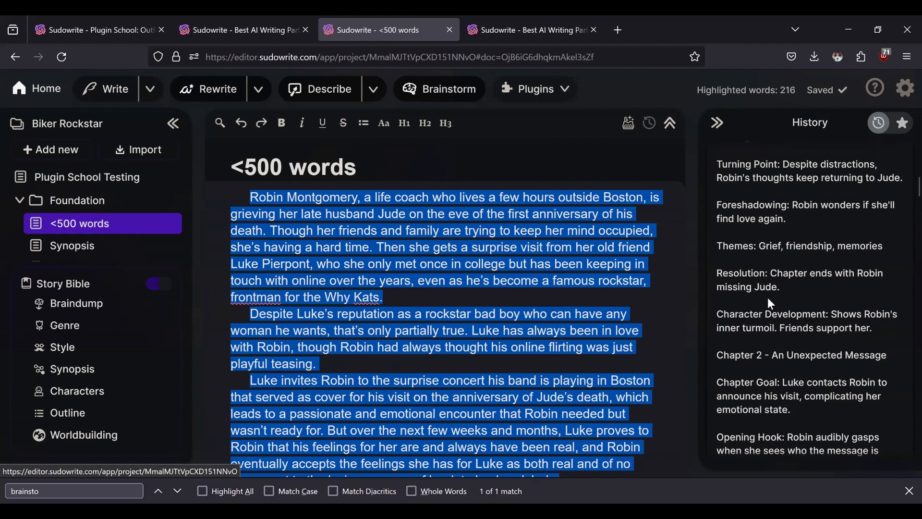
Read through the generated outline from Chapter 2 onward, comparing each chapter's conflict, turning point, foreshadowing, themes and resolution
{"action": "scroll", "coordinate": [767, 298], "scroll_direction": "down", "scroll_amount": 6}
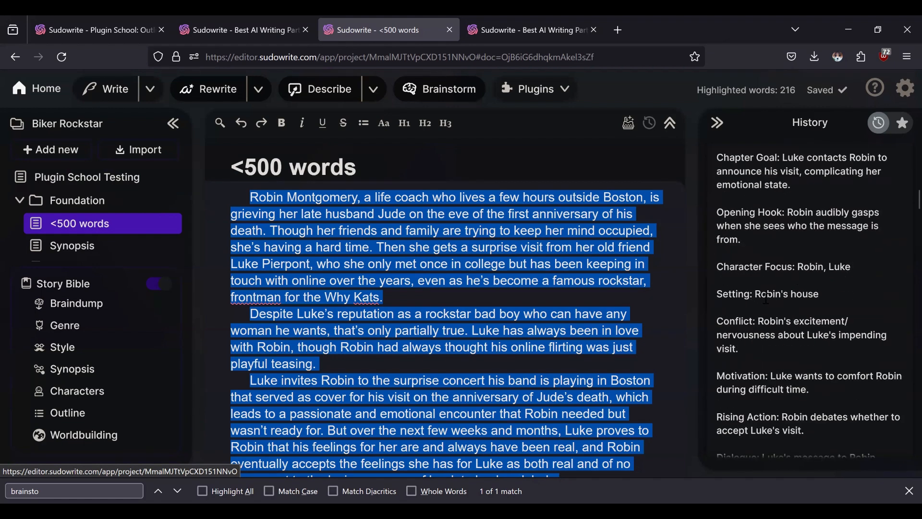
{"action": "scroll", "coordinate": [766, 299], "scroll_direction": "down", "scroll_amount": 8}
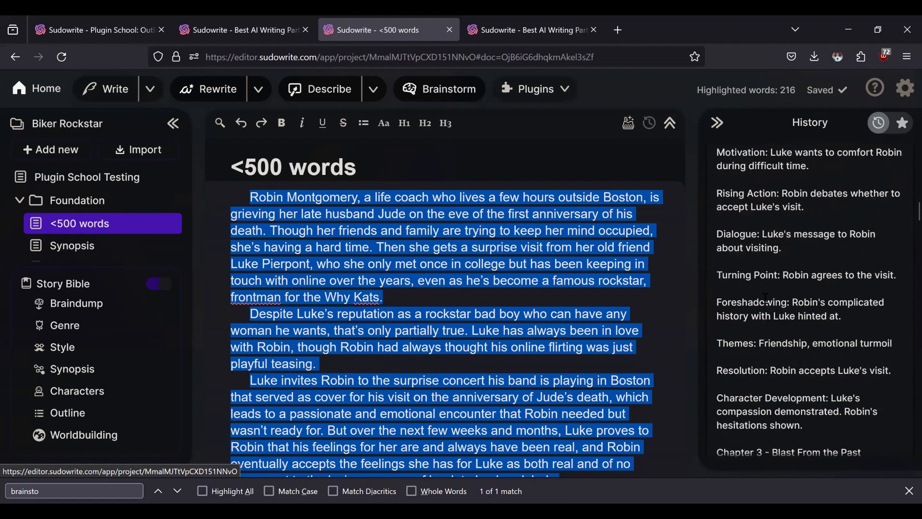
{"action": "scroll", "coordinate": [768, 298], "scroll_direction": "down", "scroll_amount": 4}
{"action": "scroll", "coordinate": [765, 293], "scroll_direction": "down", "scroll_amount": 4}
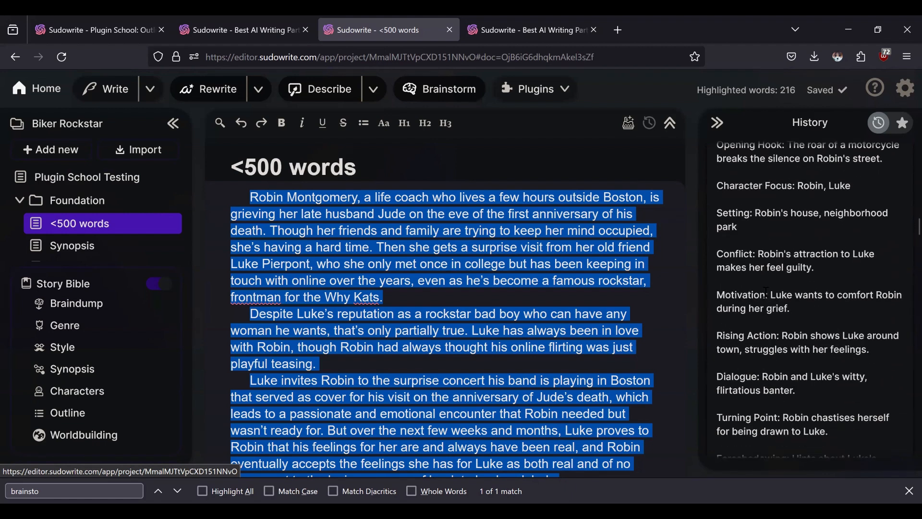
{"action": "scroll", "coordinate": [766, 291], "scroll_direction": "down", "scroll_amount": 8}
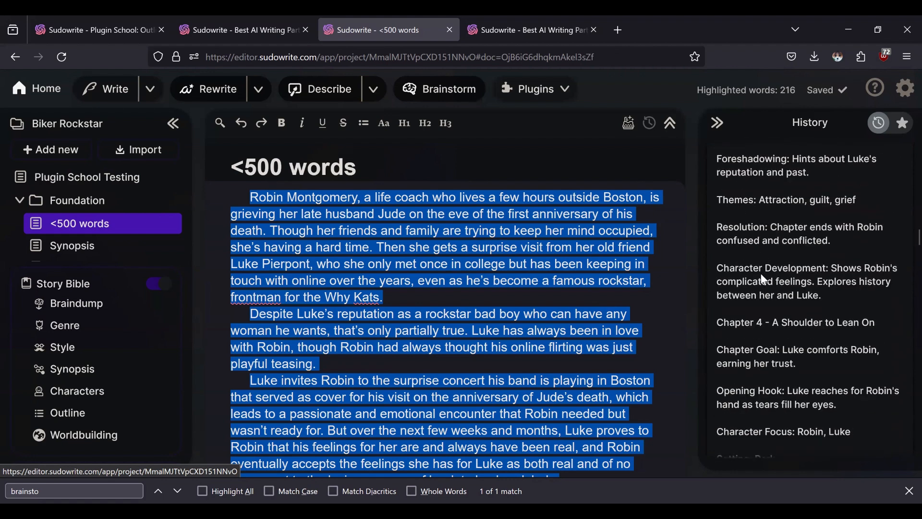
{"action": "scroll", "coordinate": [797, 301], "scroll_direction": "up", "scroll_amount": 2}
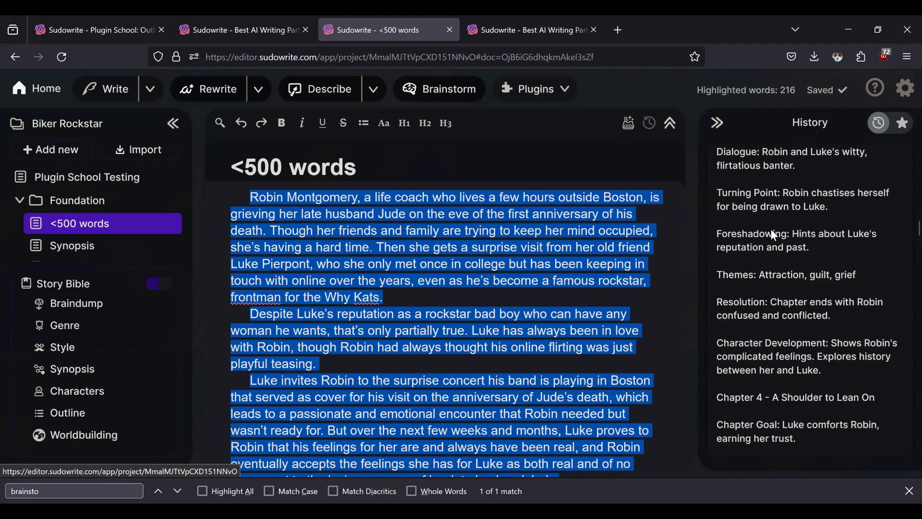
{"action": "scroll", "coordinate": [774, 271], "scroll_direction": "down", "scroll_amount": 10}
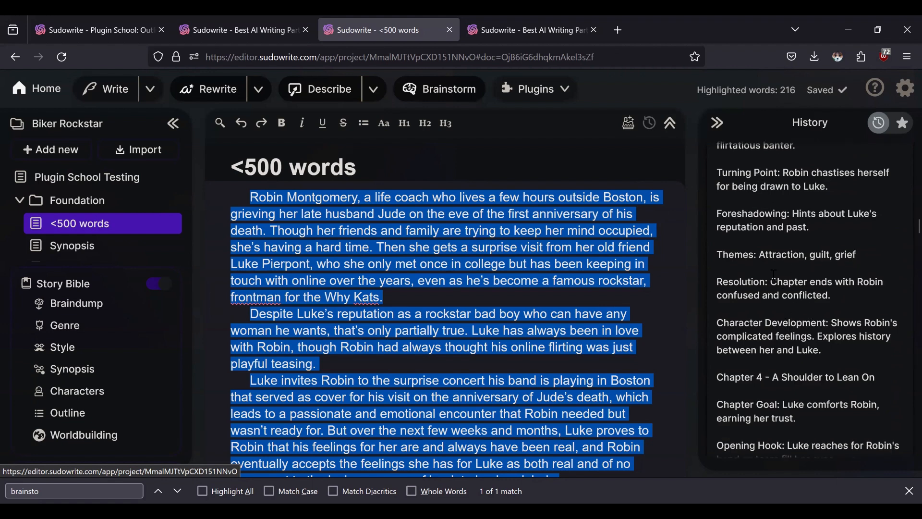
{"action": "scroll", "coordinate": [776, 302], "scroll_direction": "down", "scroll_amount": 10}
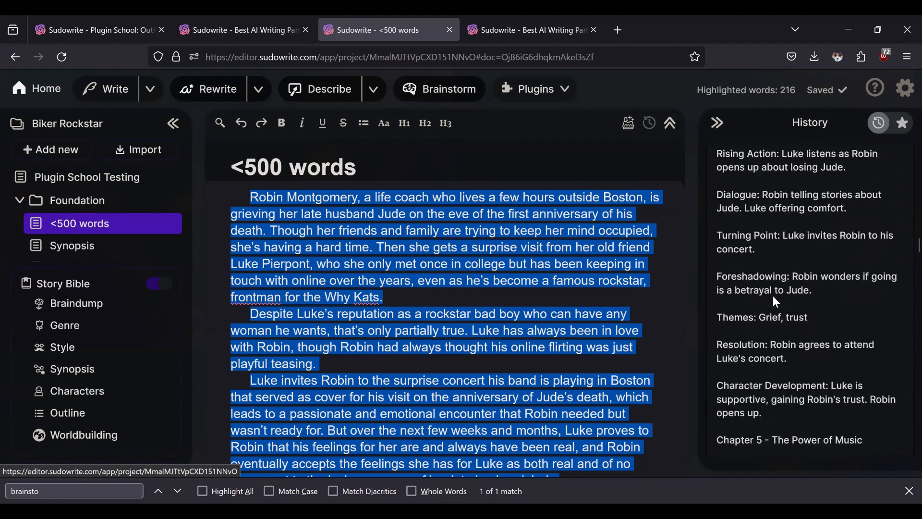
{"action": "scroll", "coordinate": [774, 298], "scroll_direction": "down", "scroll_amount": 10}
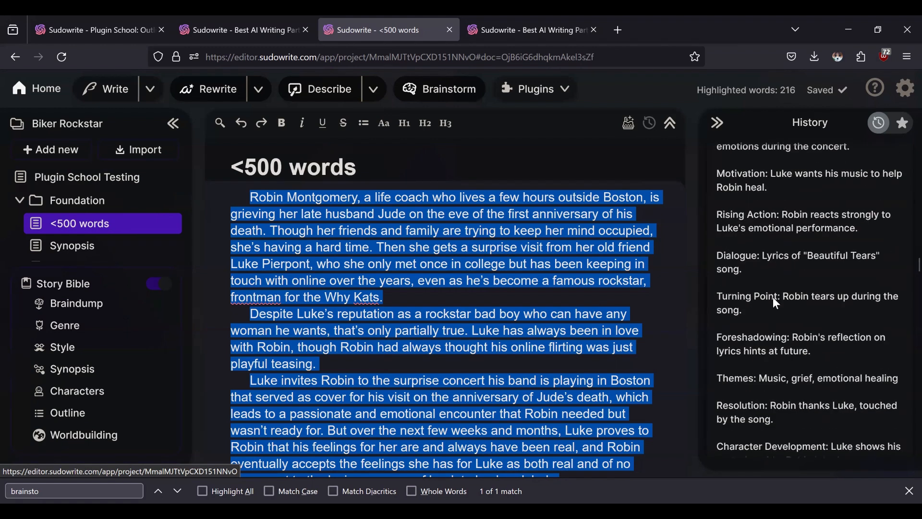
{"action": "scroll", "coordinate": [776, 302], "scroll_direction": "down", "scroll_amount": 15}
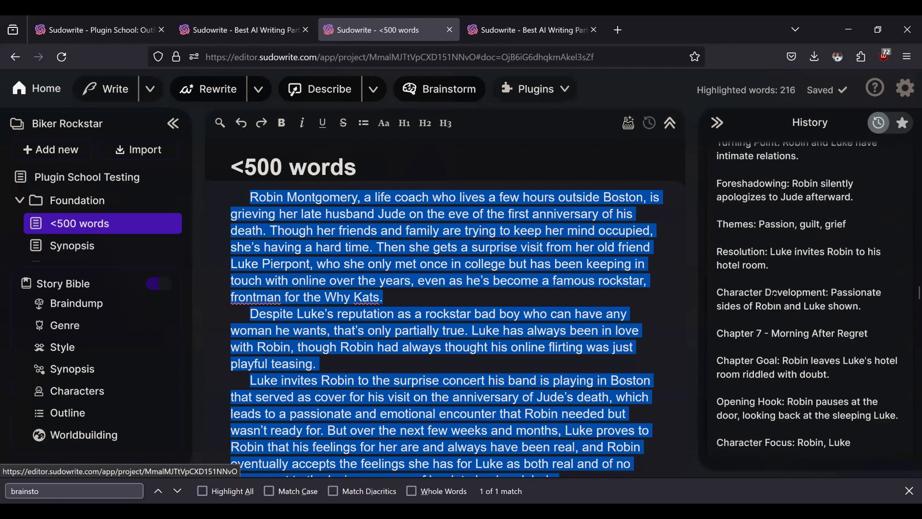
{"action": "scroll", "coordinate": [771, 312], "scroll_direction": "down", "scroll_amount": 15}
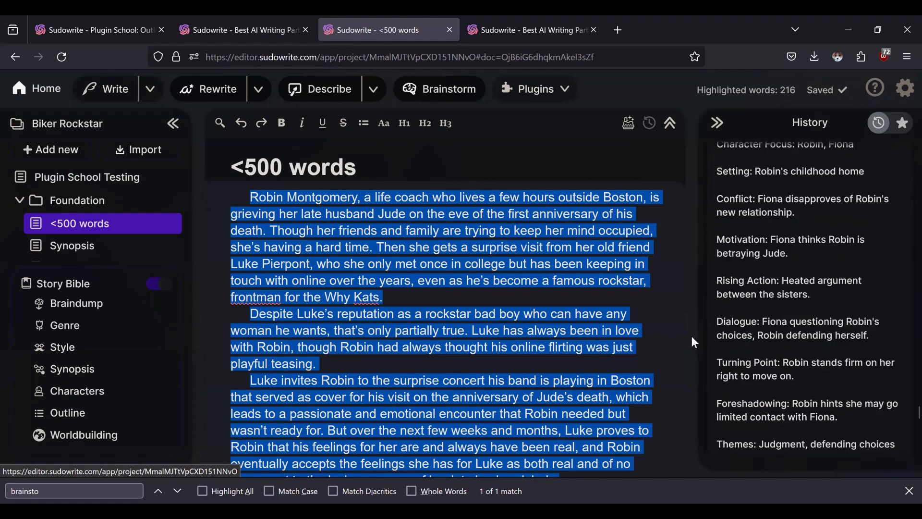
Widen the History column and examine how the generated outline ends at Chapter 22
{"action": "left_click_drag", "start_coordinate": [671, 336], "coordinate": [599, 334]}
{"action": "scroll", "coordinate": [769, 331], "scroll_direction": "down", "scroll_amount": 10}
{"action": "scroll", "coordinate": [770, 331], "scroll_direction": "down", "scroll_amount": 10}
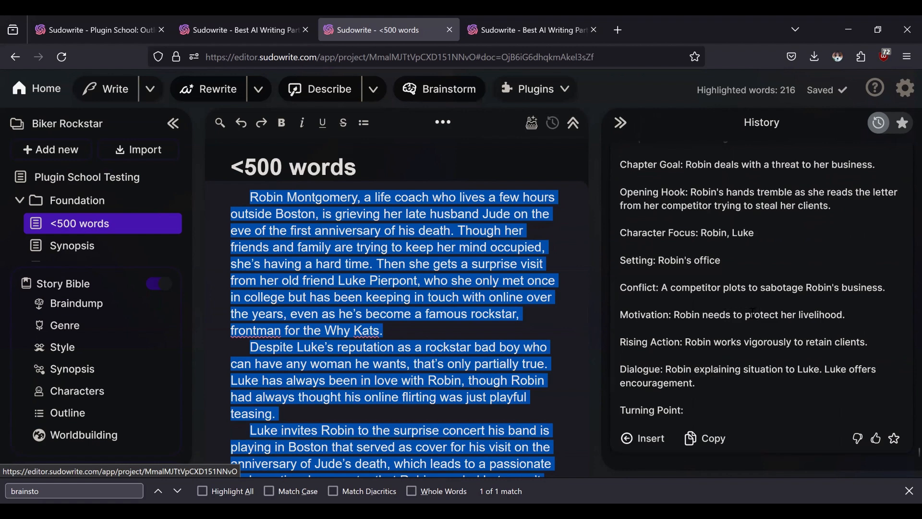
{"action": "scroll", "coordinate": [759, 312], "scroll_direction": "up", "scroll_amount": 2}
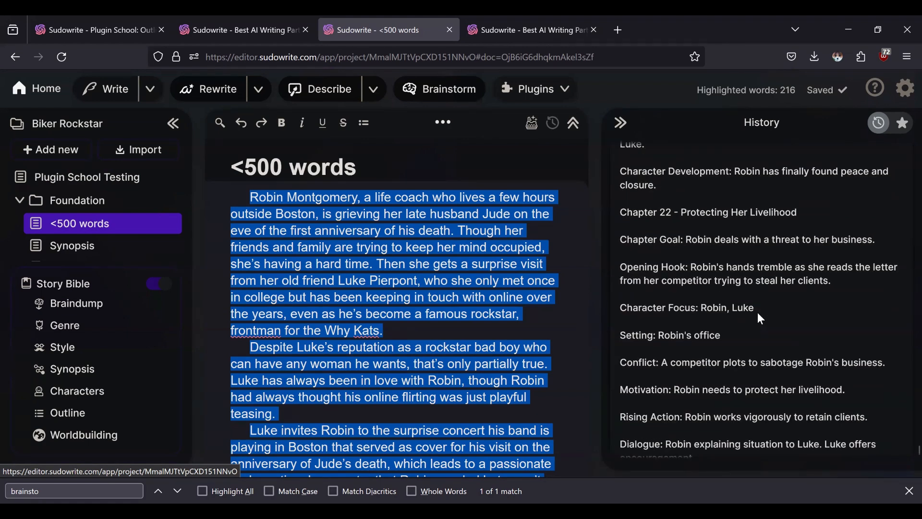
{"action": "scroll", "coordinate": [850, 295], "scroll_direction": "down", "scroll_amount": 2}
{"action": "scroll", "coordinate": [837, 296], "scroll_direction": "up", "scroll_amount": 2}
{"action": "scroll", "coordinate": [740, 312], "scroll_direction": "down", "scroll_amount": 2}
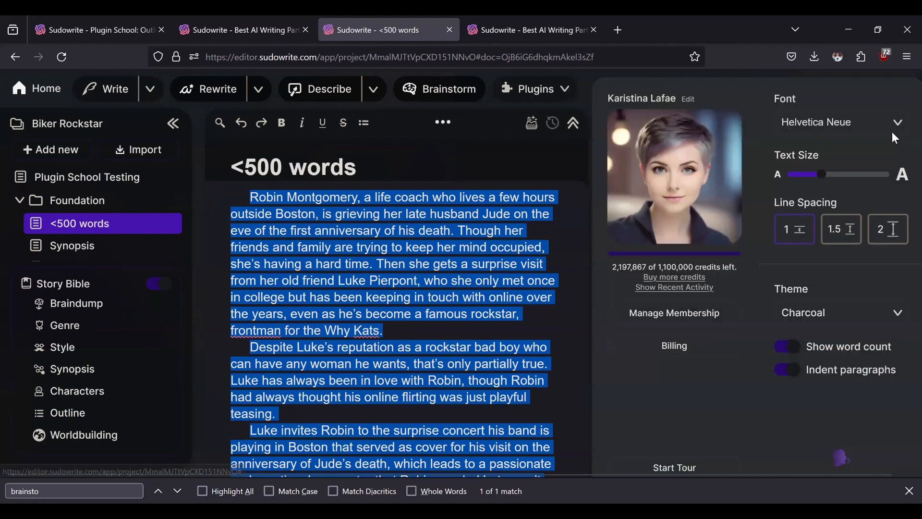
Check the credit cost of the Outstanding Outlines run in the account's recent activity, then narrow the History column again
{"action": "left_click", "coordinate": [672, 287]}
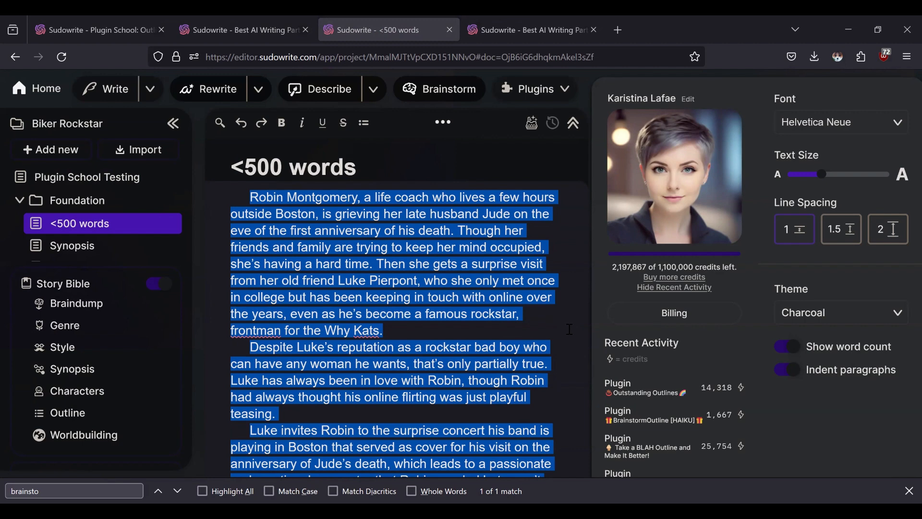
{"action": "left_click", "coordinate": [595, 275]}
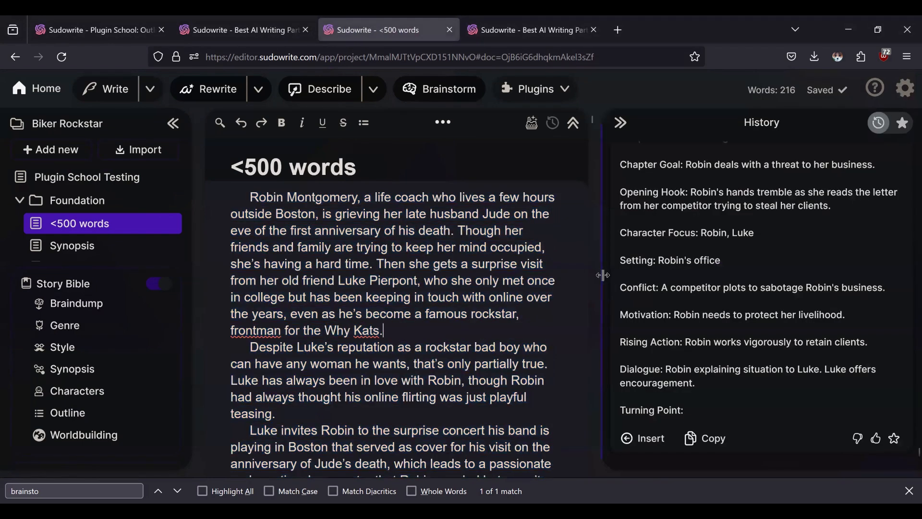
{"action": "left_click_drag", "start_coordinate": [603, 275], "coordinate": [704, 279]}
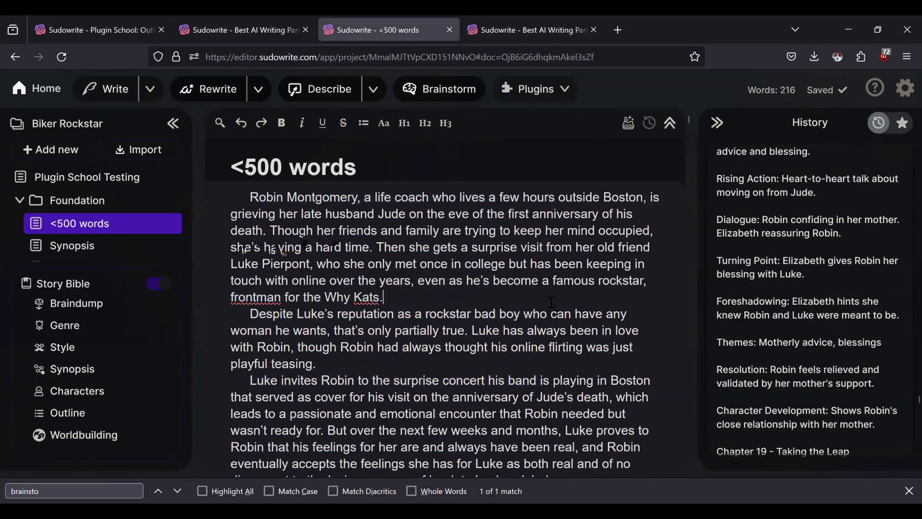
Review the Outstanding Outlines plugin's prompt, from its story inputs through its numbered chapter requirements
{"action": "left_click", "coordinate": [250, 22]}
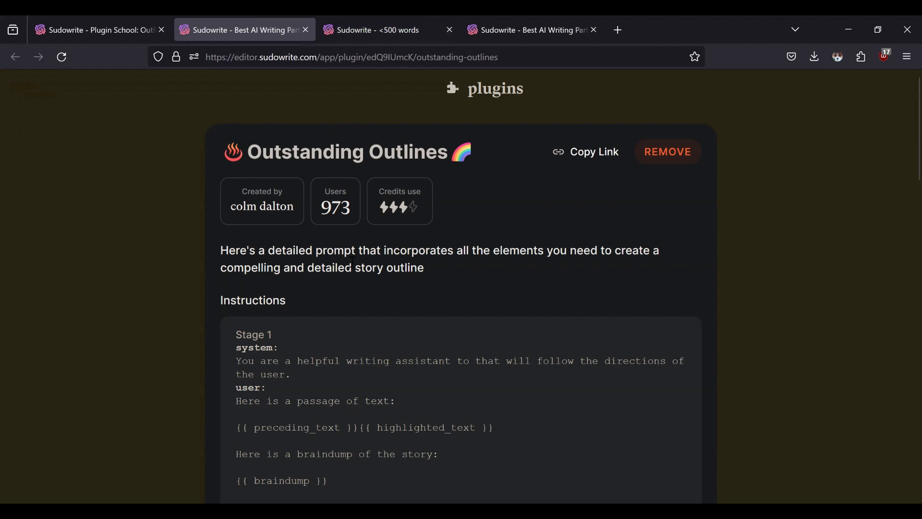
{"action": "scroll", "coordinate": [350, 262], "scroll_direction": "down", "scroll_amount": 20}
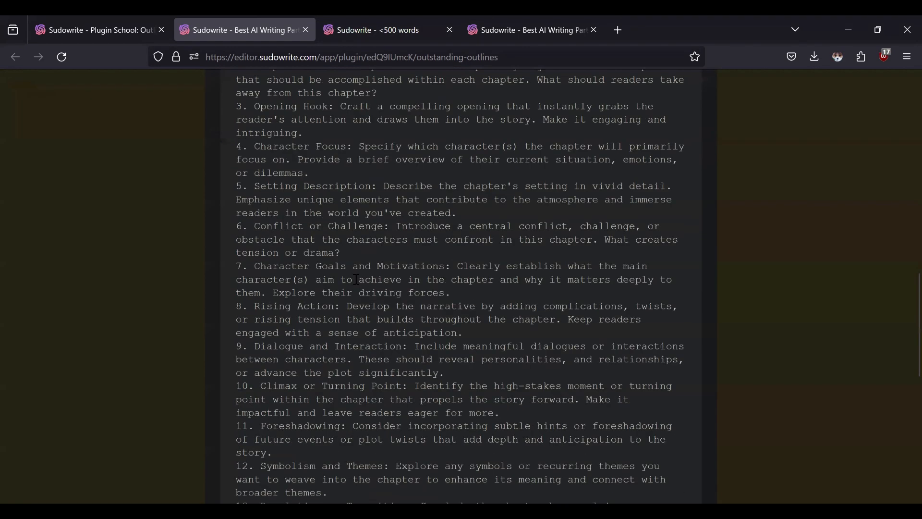
{"action": "scroll", "coordinate": [356, 278], "scroll_direction": "up", "scroll_amount": 12}
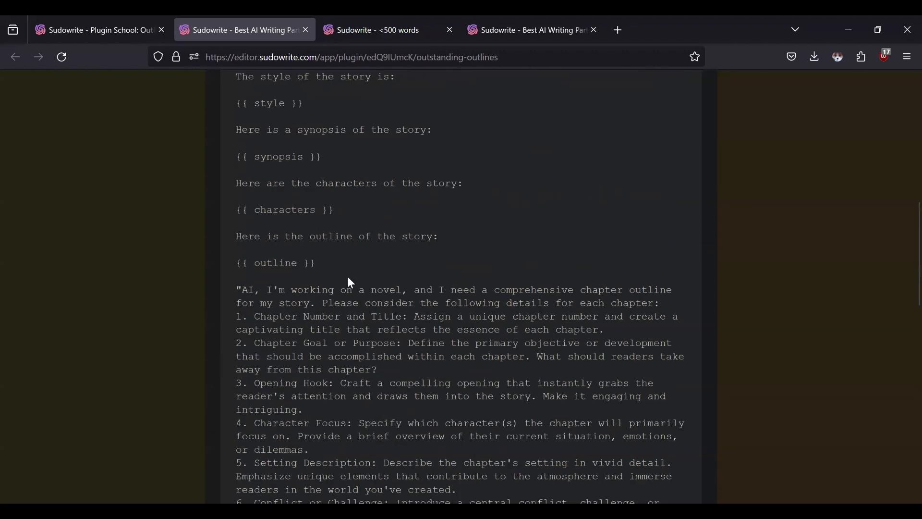
{"action": "scroll", "coordinate": [357, 275], "scroll_direction": "up", "scroll_amount": 6}
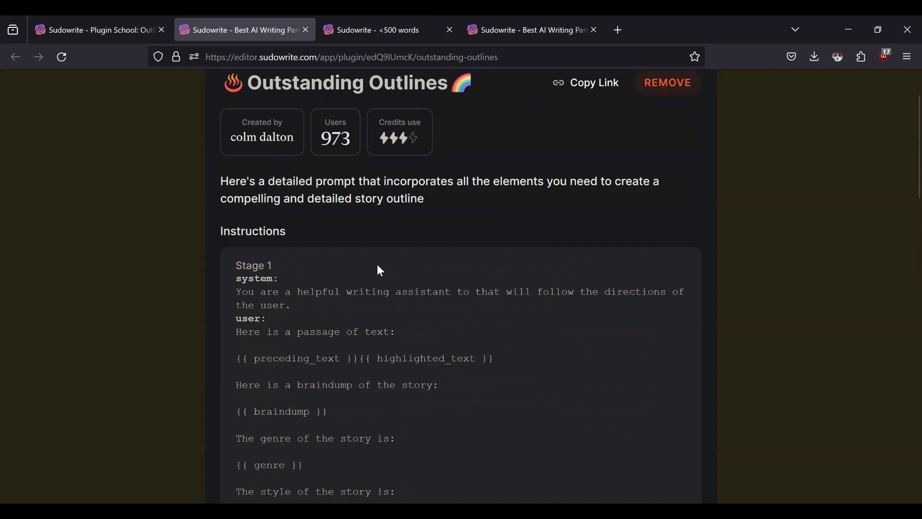
{"action": "scroll", "coordinate": [381, 270], "scroll_direction": "down", "scroll_amount": 7}
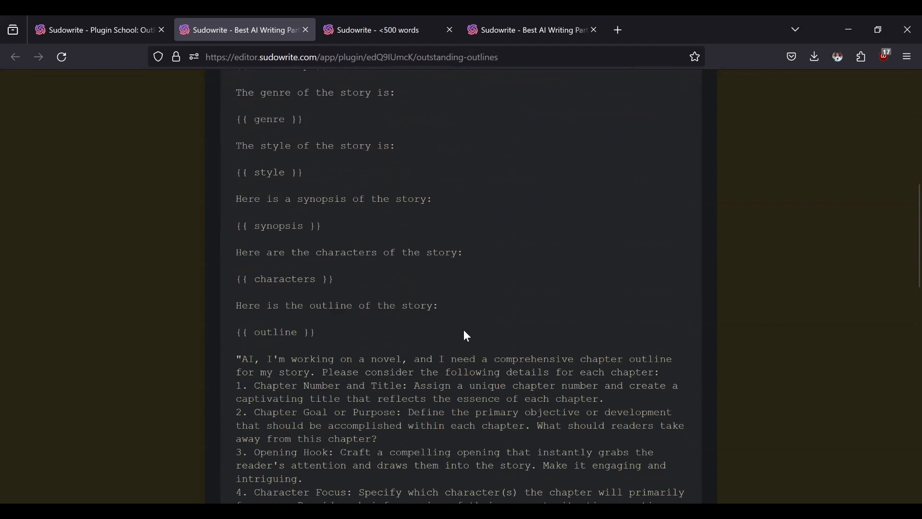
{"action": "scroll", "coordinate": [463, 332], "scroll_direction": "down", "scroll_amount": 10}
{"action": "scroll", "coordinate": [462, 331], "scroll_direction": "up", "scroll_amount": 15}
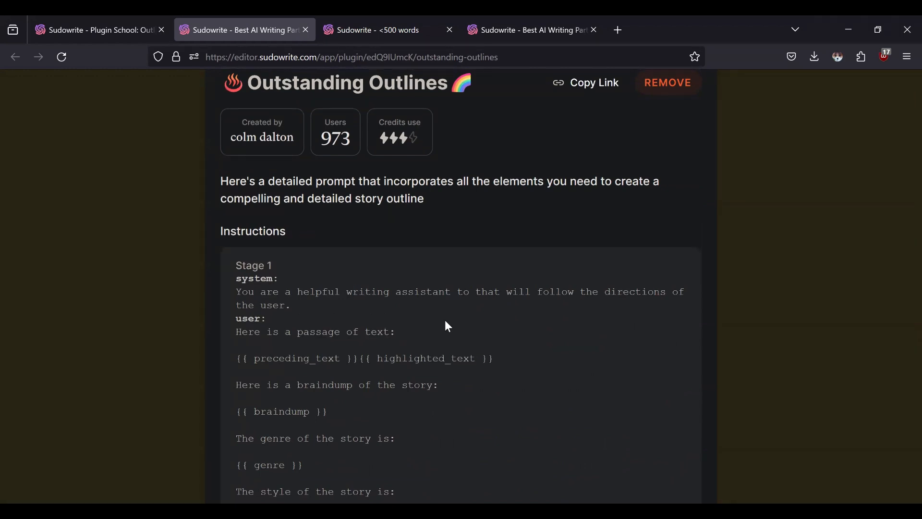
{"action": "scroll", "coordinate": [447, 323], "scroll_direction": "down", "scroll_amount": 10}
{"action": "scroll", "coordinate": [440, 333], "scroll_direction": "up", "scroll_amount": 10}
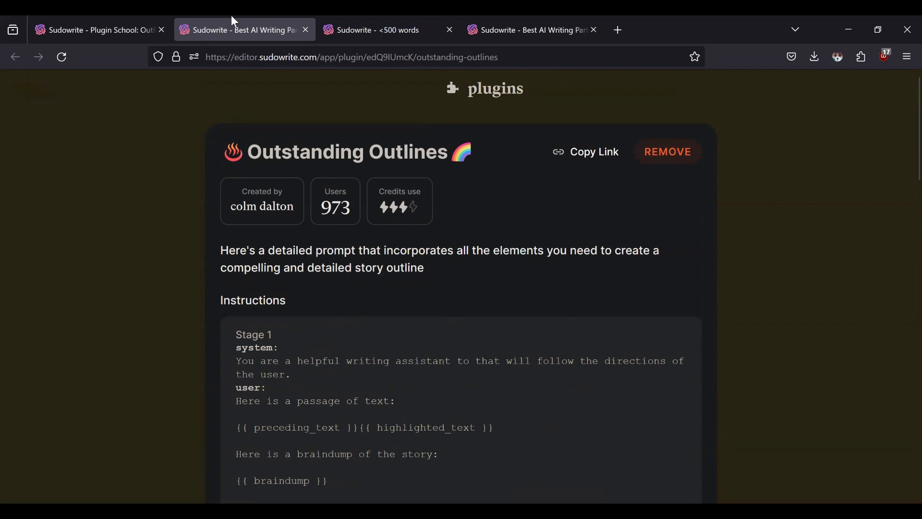
Close the Outstanding Outlines page and open the Deeper Outlines plugin page from the Plugin School: Outlines document
{"action": "left_click", "coordinate": [307, 29]}
{"action": "left_click", "coordinate": [96, 27]}
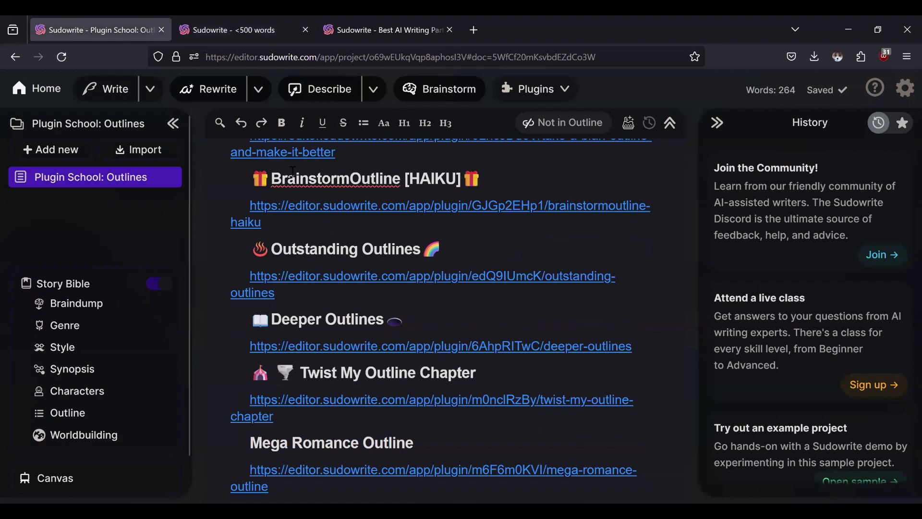
{"action": "left_click", "coordinate": [318, 346]}
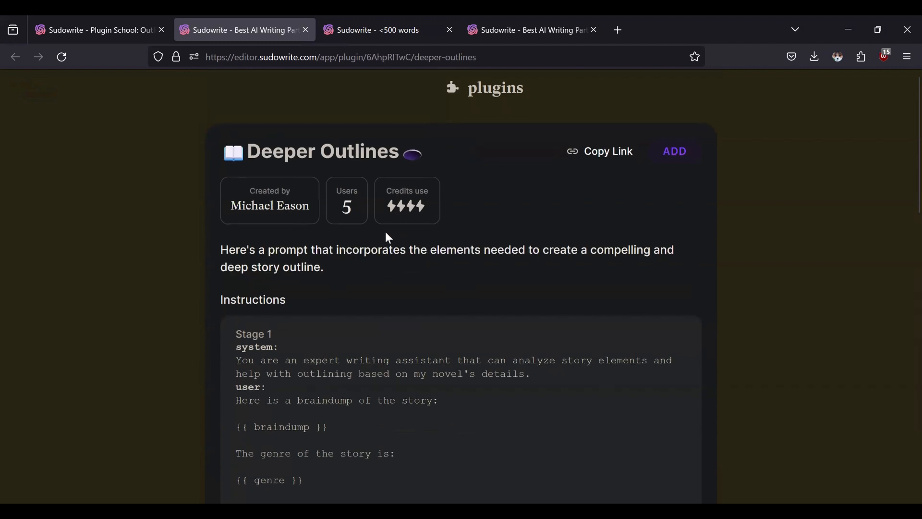
Examine the Deeper Outlines plugin's description and its full prompt instructions
{"action": "scroll", "coordinate": [385, 232], "scroll_direction": "down", "scroll_amount": 3}
{"action": "scroll", "coordinate": [384, 231], "scroll_direction": "up", "scroll_amount": 3}
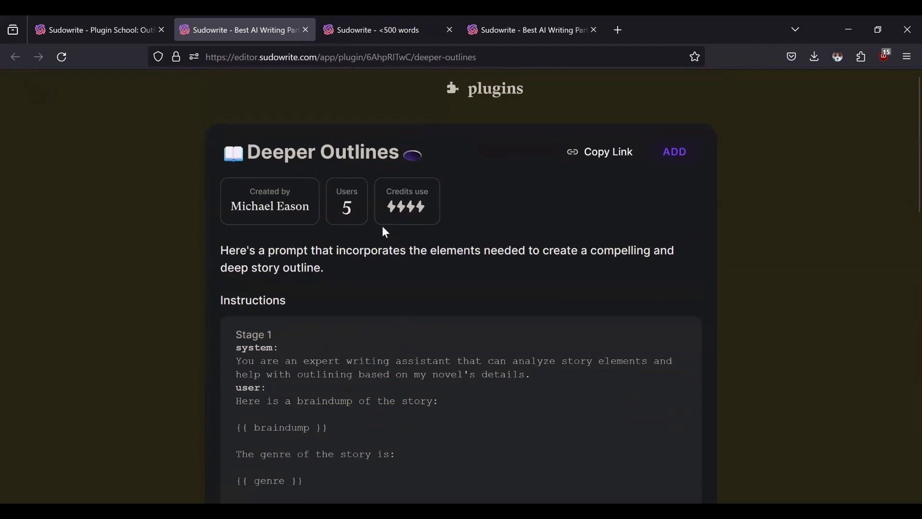
{"action": "scroll", "coordinate": [383, 231], "scroll_direction": "down", "scroll_amount": 1}
{"action": "scroll", "coordinate": [383, 233], "scroll_direction": "down", "scroll_amount": 15}
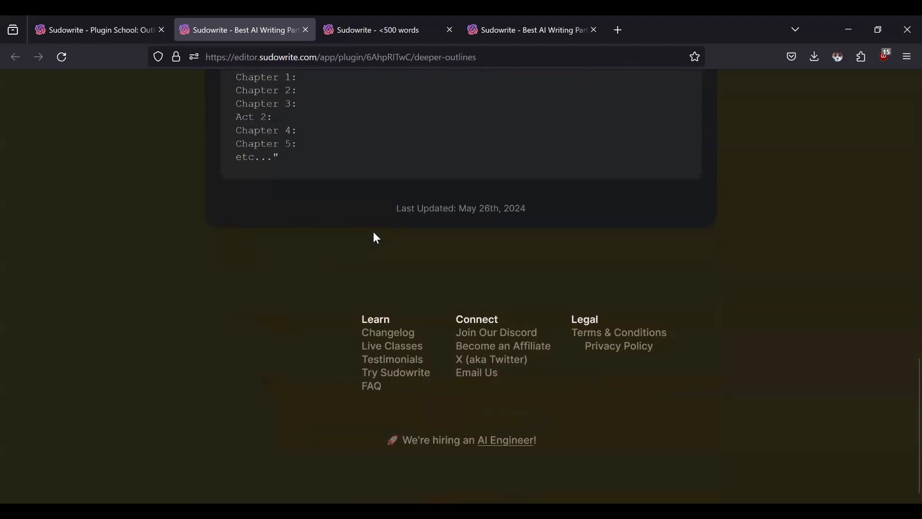
{"action": "scroll", "coordinate": [373, 237], "scroll_direction": "up", "scroll_amount": 6}
{"action": "scroll", "coordinate": [306, 345], "scroll_direction": "up", "scroll_amount": 3}
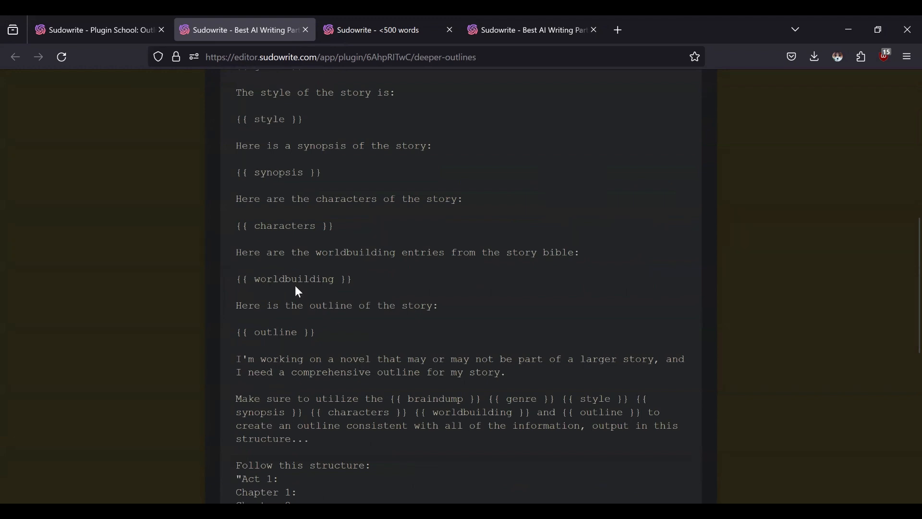
{"action": "scroll", "coordinate": [436, 308], "scroll_direction": "up", "scroll_amount": 9}
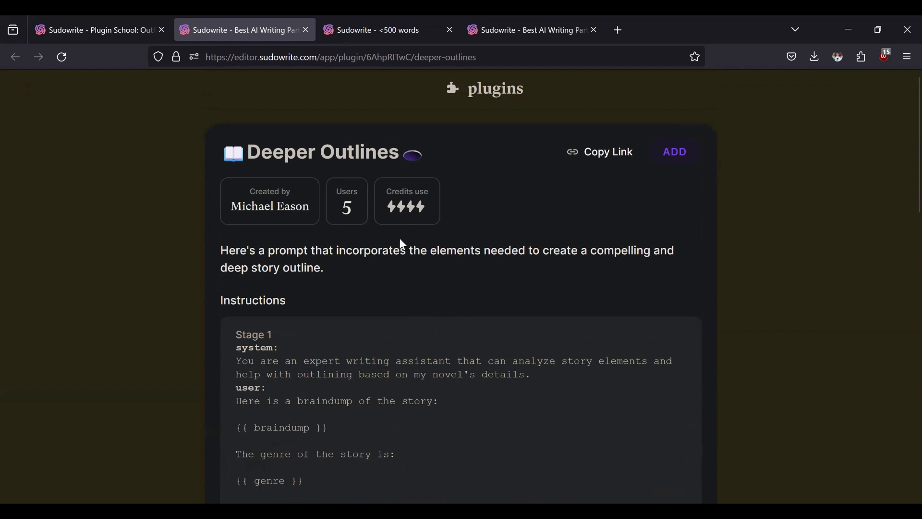
{"action": "scroll", "coordinate": [393, 244], "scroll_direction": "down", "scroll_amount": 10}
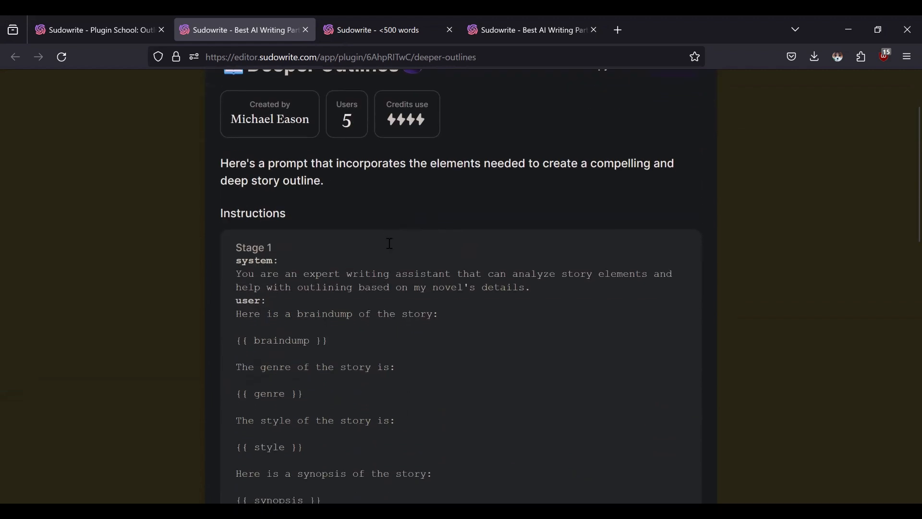
{"action": "scroll", "coordinate": [379, 250], "scroll_direction": "down", "scroll_amount": 4}
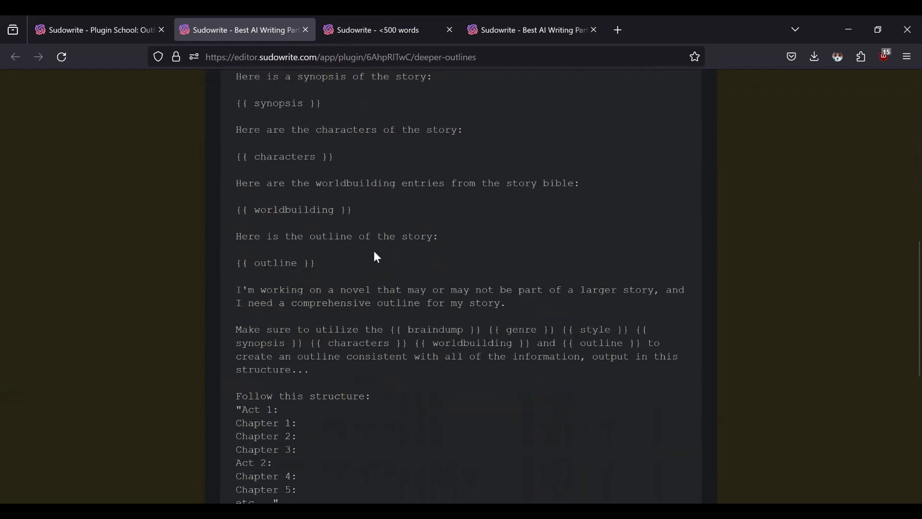
{"action": "scroll", "coordinate": [375, 252], "scroll_direction": "up", "scroll_amount": 11}
{"action": "scroll", "coordinate": [373, 254], "scroll_direction": "up", "scroll_amount": 3}
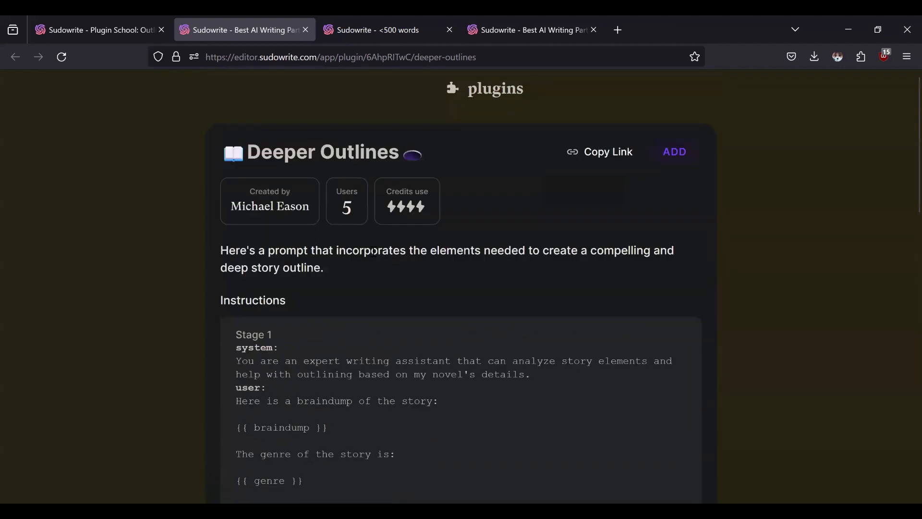
Open the Plugin School Testing document in the Biker Rockstar project and add the Deeper Outlines plugin
{"action": "left_click", "coordinate": [379, 31]}
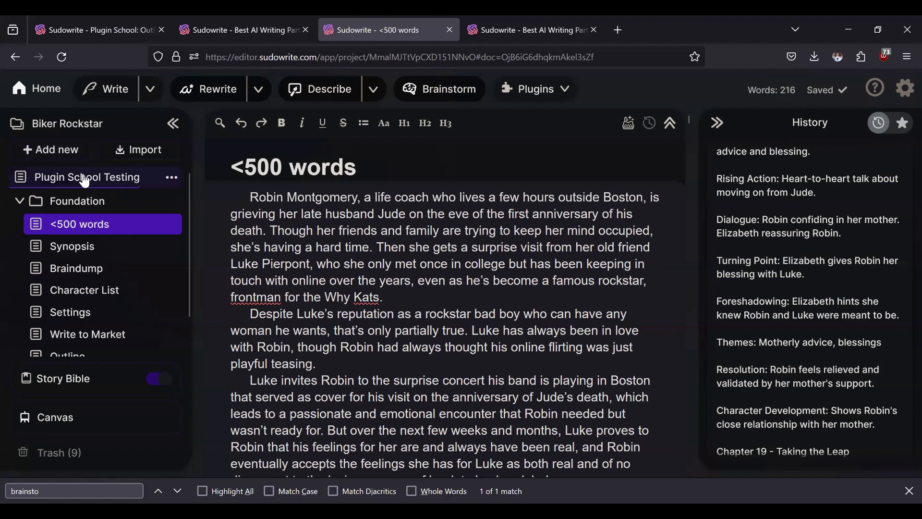
{"action": "left_click", "coordinate": [85, 181]}
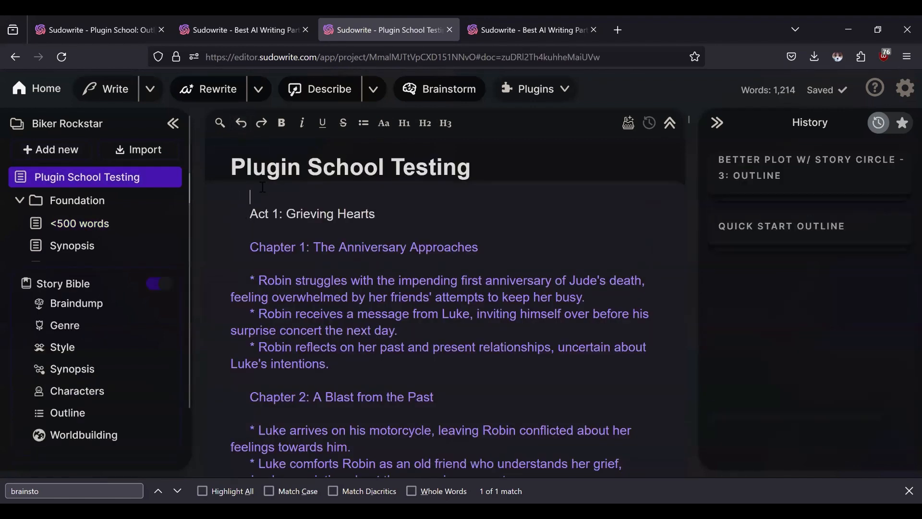
{"action": "left_click", "coordinate": [253, 21]}
{"action": "left_click", "coordinate": [379, 23]}
Find the Deeper Outlines plugin among the installed plugins and run it on the Plugin School Testing document
{"action": "left_click", "coordinate": [529, 91]}
{"action": "scroll", "coordinate": [548, 257], "scroll_direction": "down", "scroll_amount": 5}
{"action": "scroll", "coordinate": [561, 263], "scroll_direction": "down", "scroll_amount": 5}
{"action": "scroll", "coordinate": [558, 274], "scroll_direction": "up", "scroll_amount": 3}
{"action": "scroll", "coordinate": [557, 276], "scroll_direction": "down", "scroll_amount": 8}
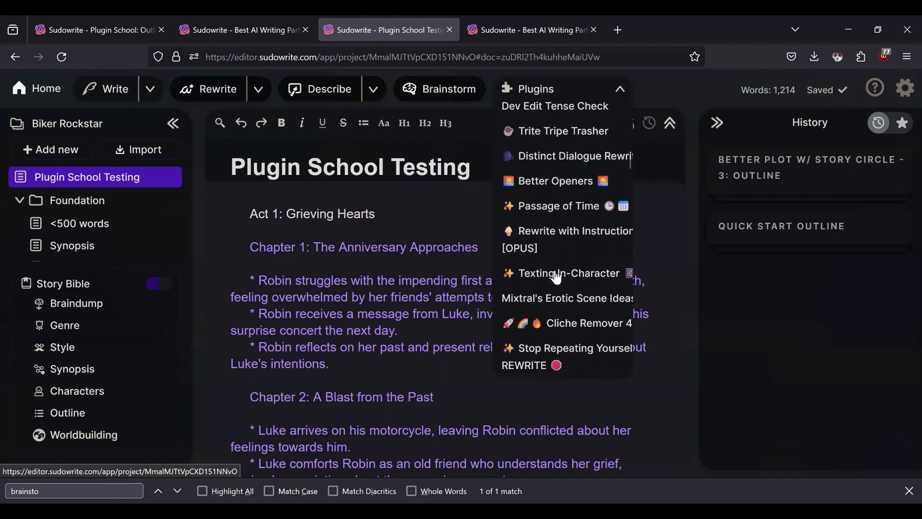
{"action": "scroll", "coordinate": [555, 281], "scroll_direction": "down", "scroll_amount": 15}
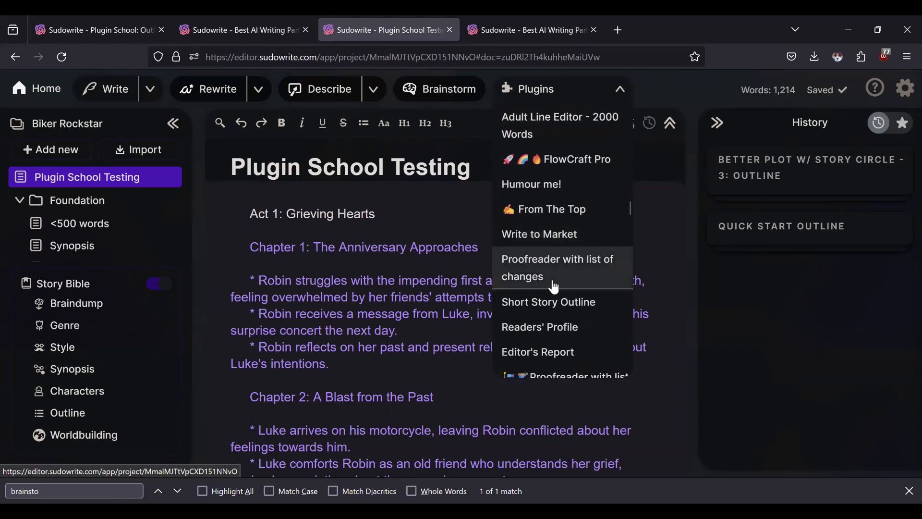
{"action": "scroll", "coordinate": [555, 290], "scroll_direction": "down", "scroll_amount": 15}
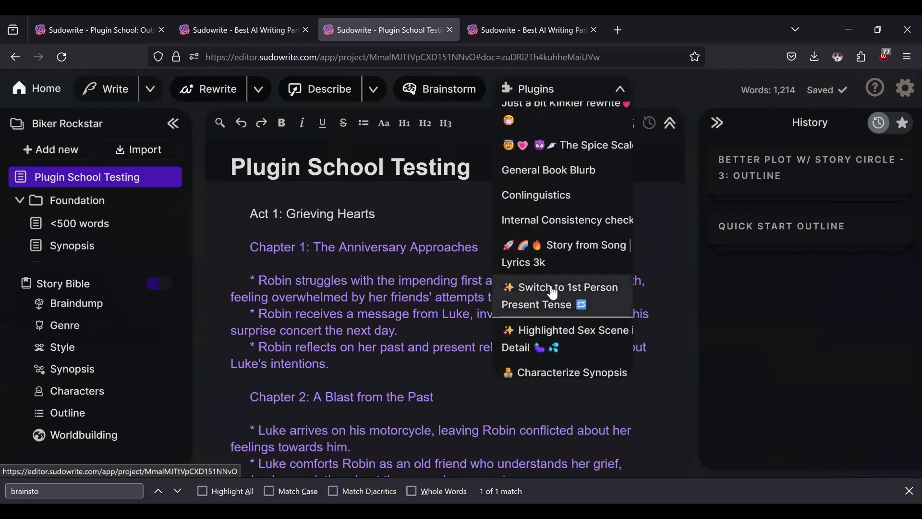
{"action": "scroll", "coordinate": [553, 292], "scroll_direction": "down", "scroll_amount": 12}
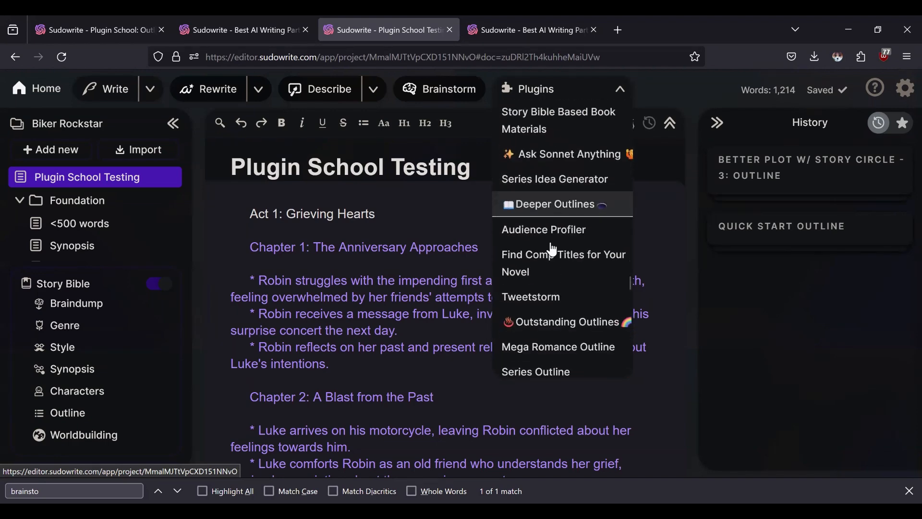
{"action": "left_click", "coordinate": [552, 206]}
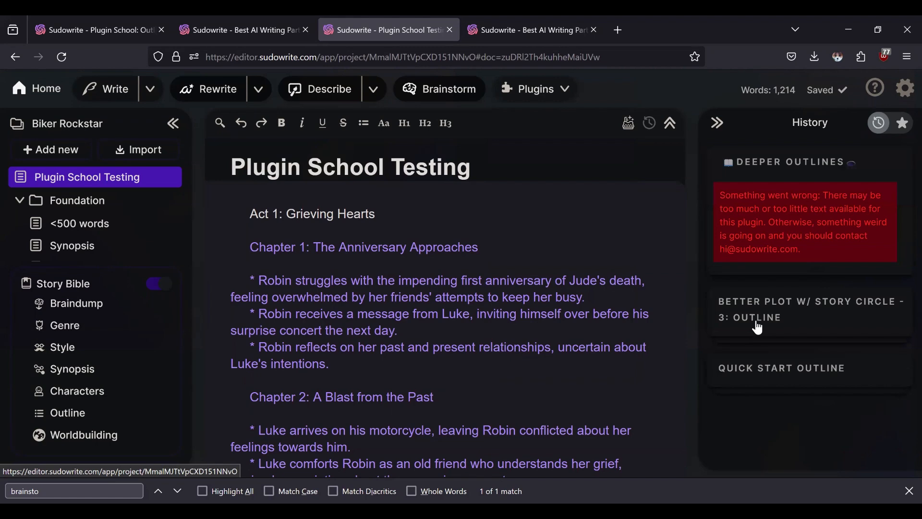
Return to the Deeper Outlines plugin page and check which story bible fields its prompt uses
{"action": "left_click", "coordinate": [499, 20]}
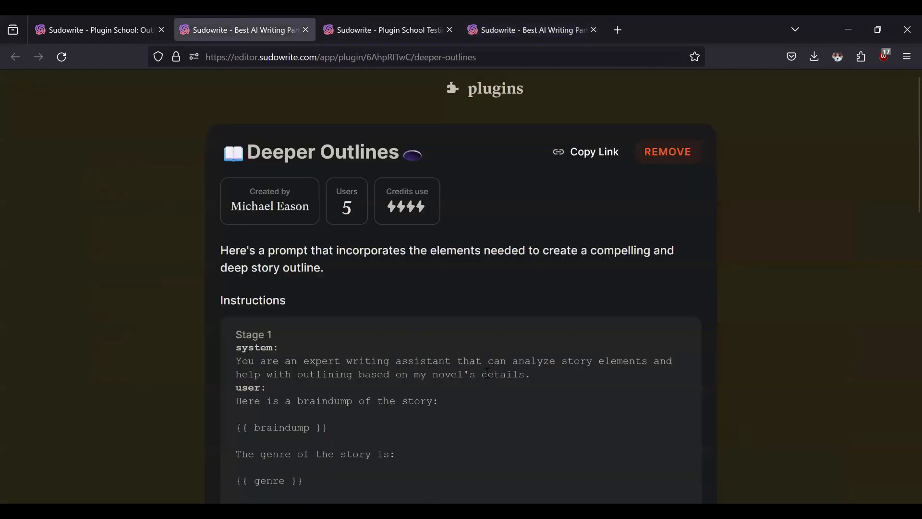
{"action": "scroll", "coordinate": [490, 378], "scroll_direction": "down", "scroll_amount": 3}
{"action": "scroll", "coordinate": [489, 378], "scroll_direction": "down", "scroll_amount": 10}
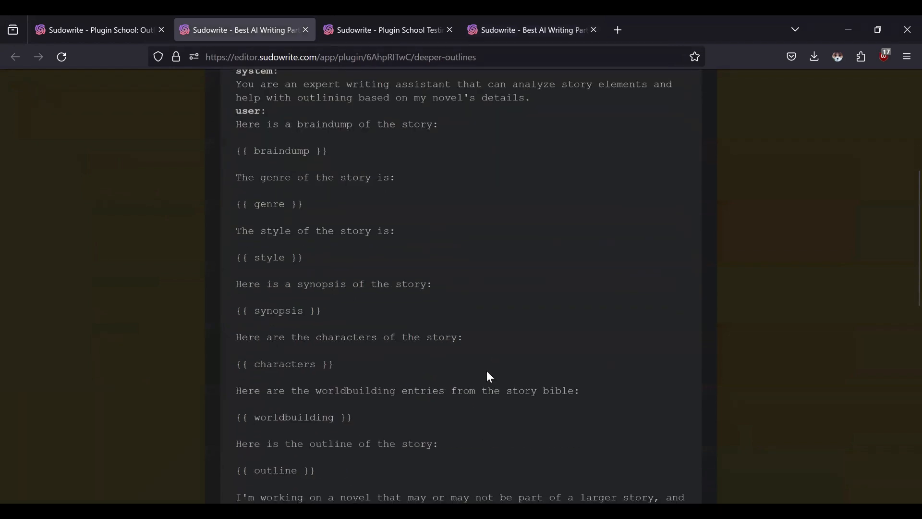
{"action": "scroll", "coordinate": [489, 378], "scroll_direction": "up", "scroll_amount": 10}
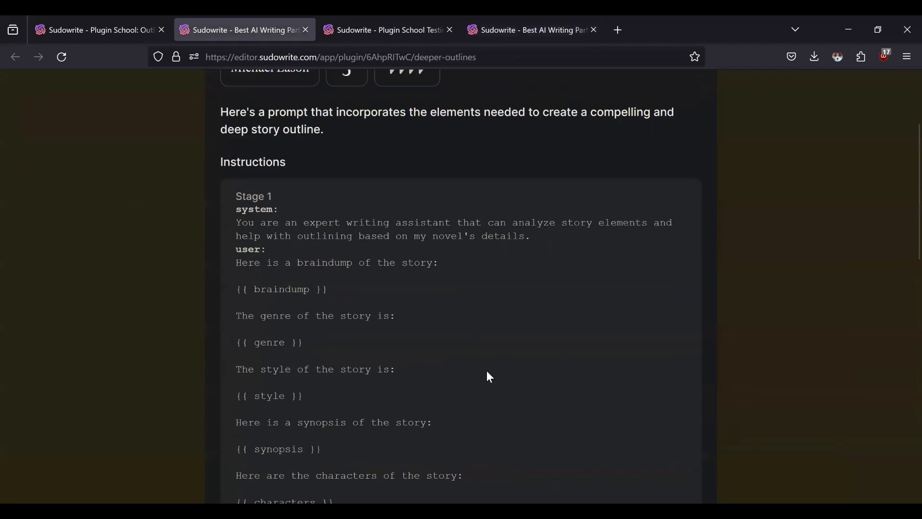
{"action": "scroll", "coordinate": [487, 372], "scroll_direction": "up", "scroll_amount": 2}
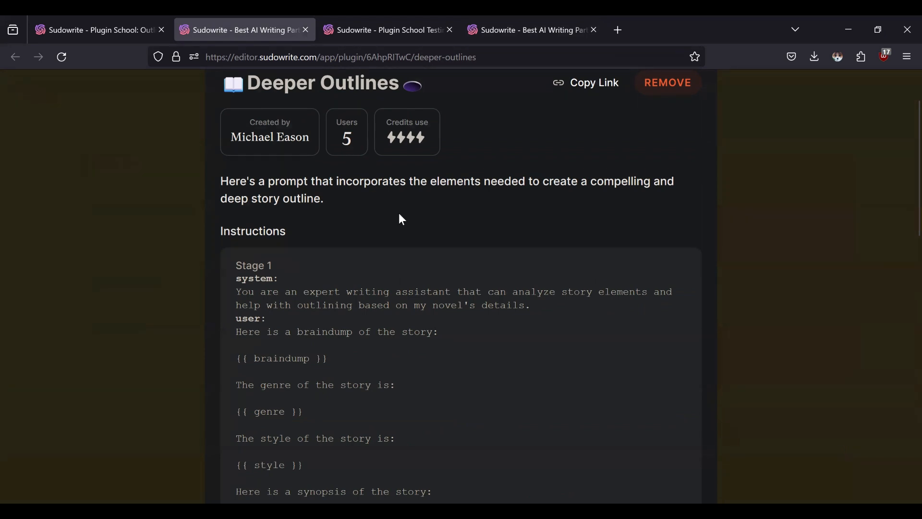
{"action": "scroll", "coordinate": [401, 217], "scroll_direction": "down", "scroll_amount": 10}
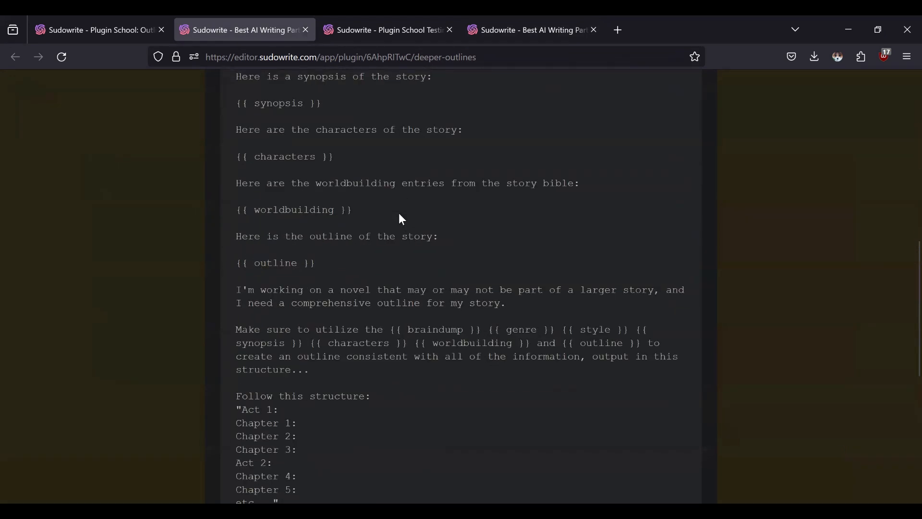
{"action": "scroll", "coordinate": [403, 218], "scroll_direction": "up", "scroll_amount": 15}
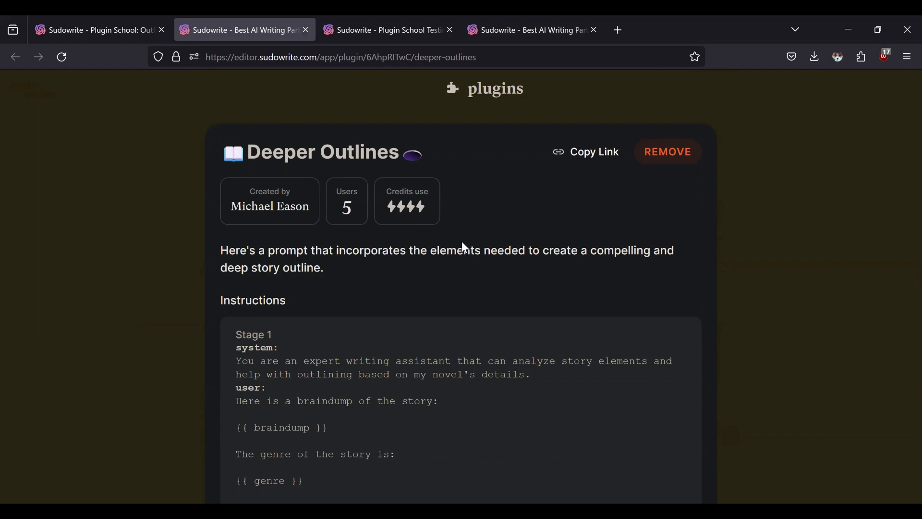
Switch to the Plugin School: Outlines document and check the account's recent credit activity
{"action": "left_click", "coordinate": [114, 24]}
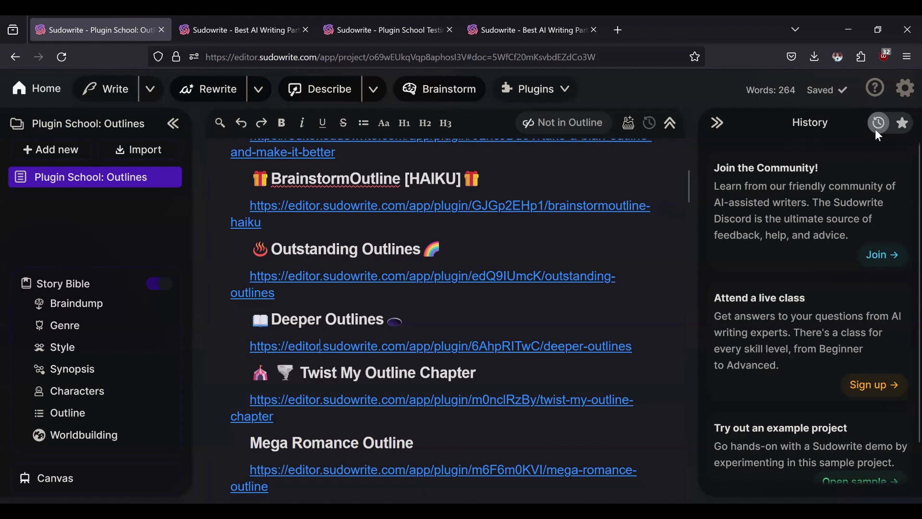
{"action": "left_click", "coordinate": [904, 89]}
{"action": "left_click", "coordinate": [673, 288]}
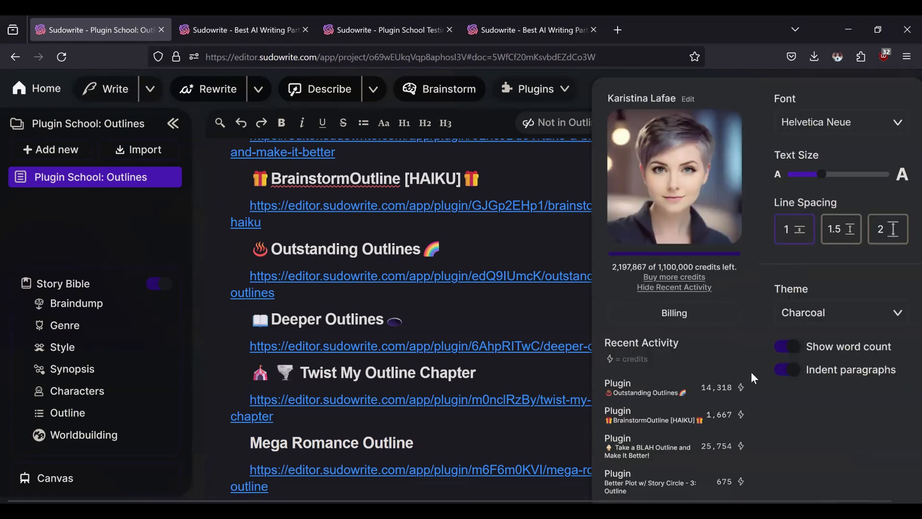
{"action": "left_click", "coordinate": [522, 265]}
Look through the class document's outline plugin list and review the Deeper Outlines prompt once more
{"action": "scroll", "coordinate": [531, 252], "scroll_direction": "up", "scroll_amount": 10}
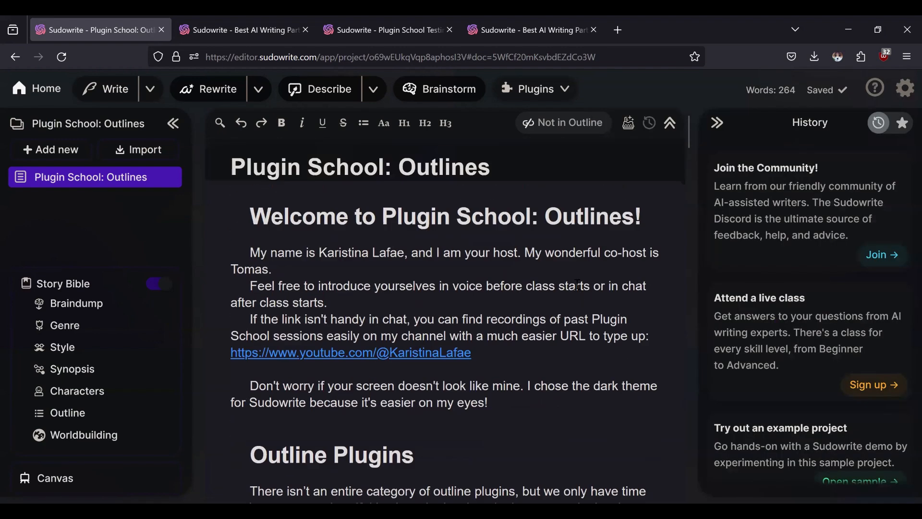
{"action": "scroll", "coordinate": [427, 341], "scroll_direction": "down", "scroll_amount": 15}
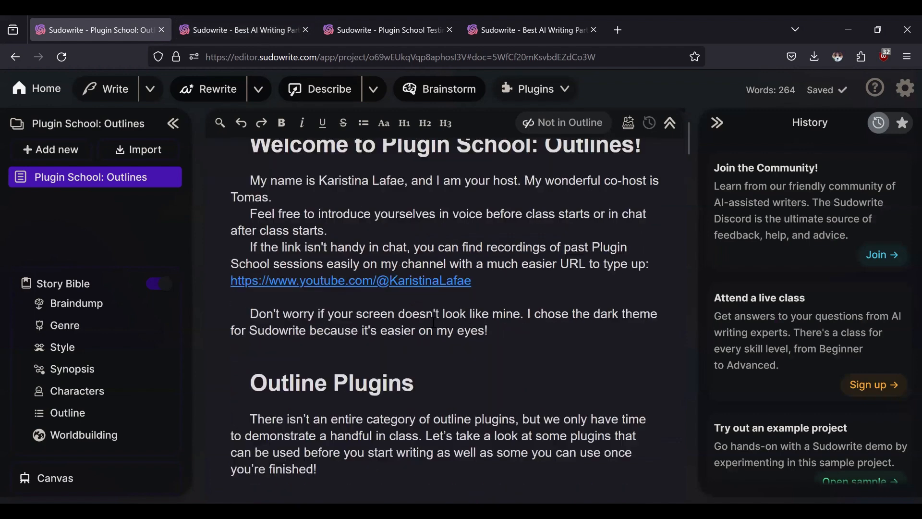
{"action": "scroll", "coordinate": [426, 341], "scroll_direction": "down", "scroll_amount": 3}
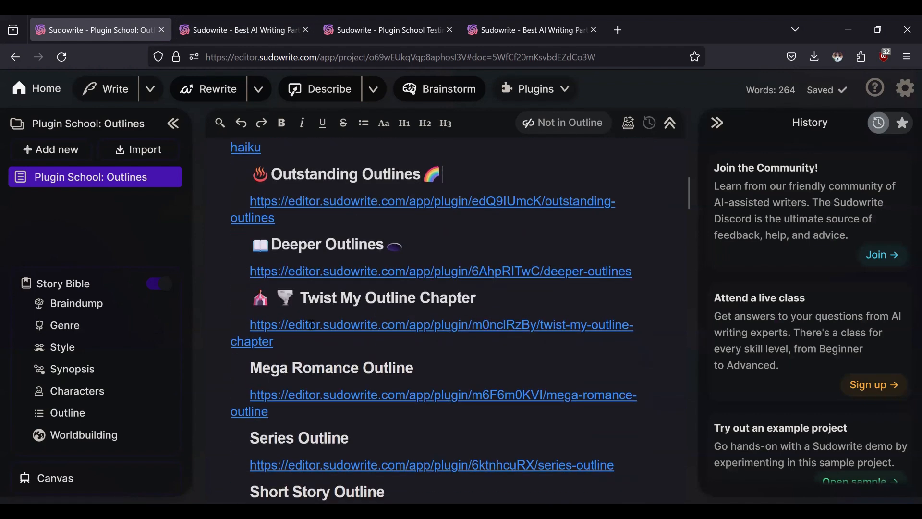
{"action": "left_click", "coordinate": [241, 19]}
{"action": "scroll", "coordinate": [495, 360], "scroll_direction": "down", "scroll_amount": 5}
{"action": "scroll", "coordinate": [498, 374], "scroll_direction": "down", "scroll_amount": 10}
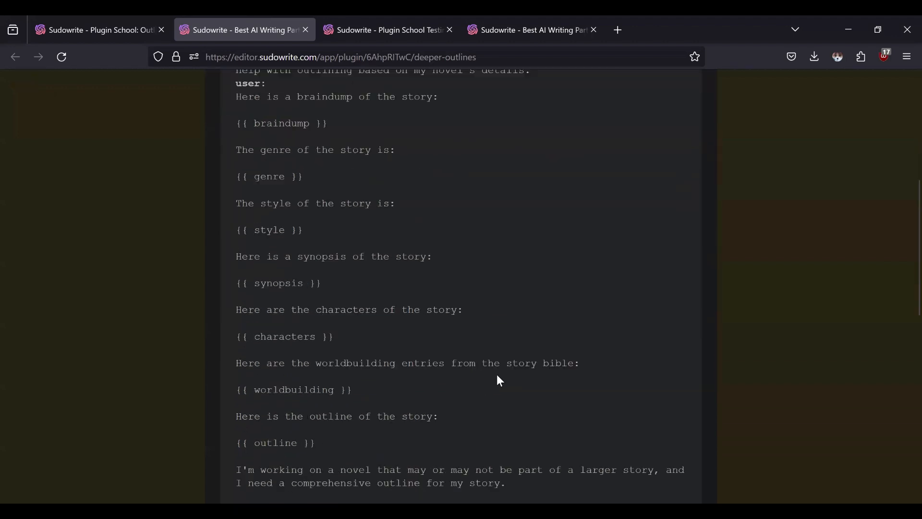
{"action": "scroll", "coordinate": [491, 378], "scroll_direction": "up", "scroll_amount": 7}
{"action": "scroll", "coordinate": [496, 385], "scroll_direction": "up", "scroll_amount": 6}
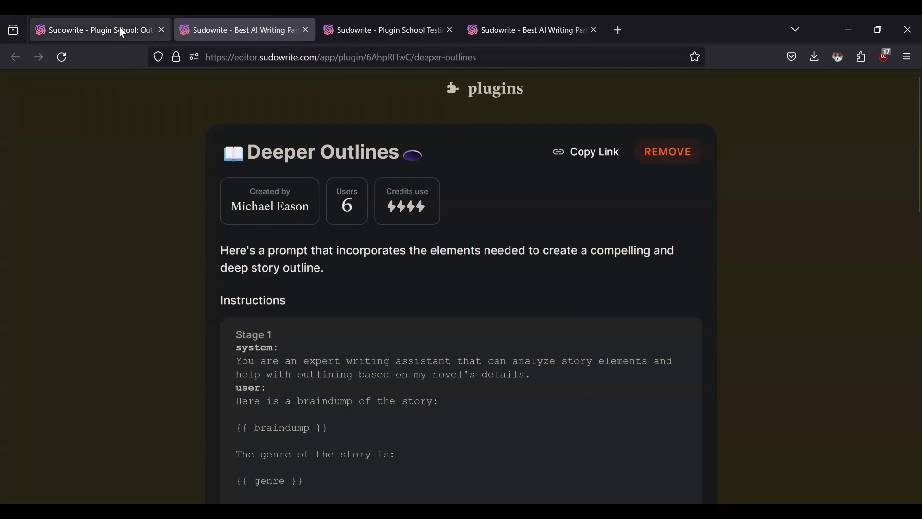
Close the Deeper Outlines page and open the Twist My Outline Chapter plugin from its link in the class document
{"action": "left_click", "coordinate": [305, 29]}
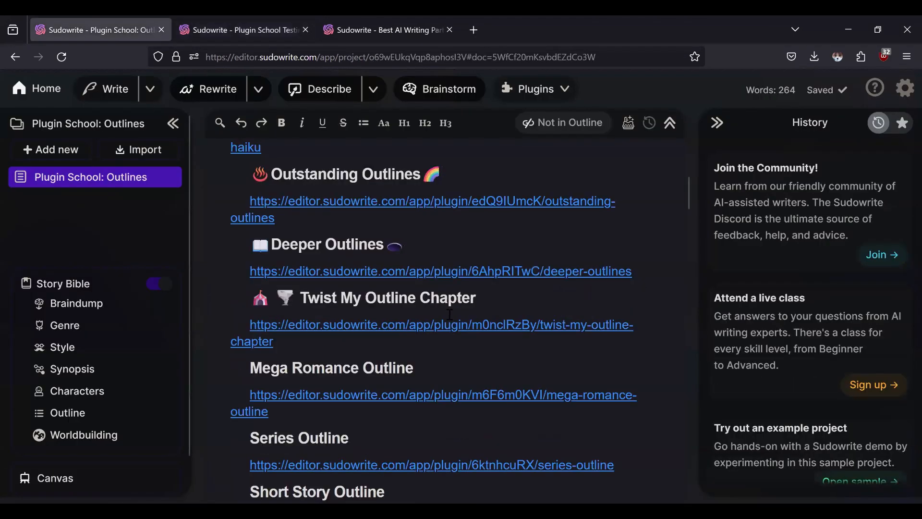
{"action": "left_click", "coordinate": [389, 327]}
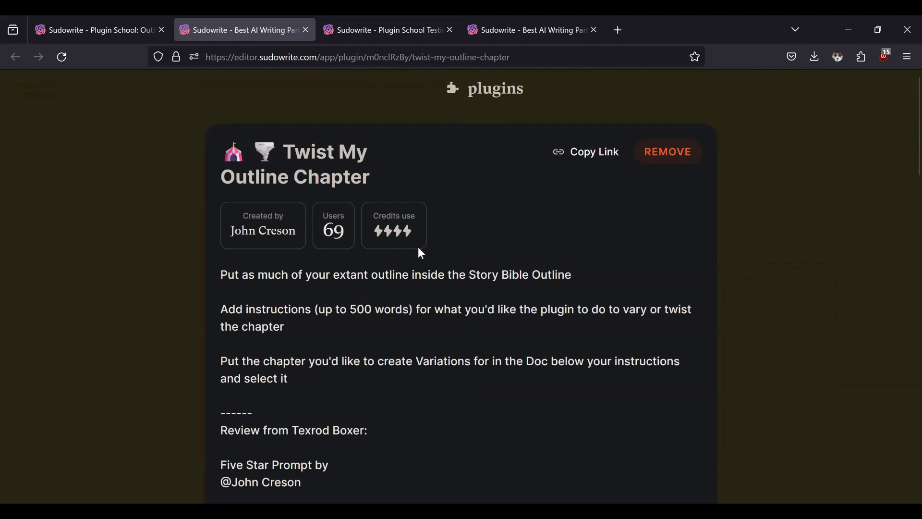
Read the Twist My Outline Chapter plugin's usage notes, review and Stage 1 prompt instructions
{"action": "scroll", "coordinate": [422, 253], "scroll_direction": "down", "scroll_amount": 3}
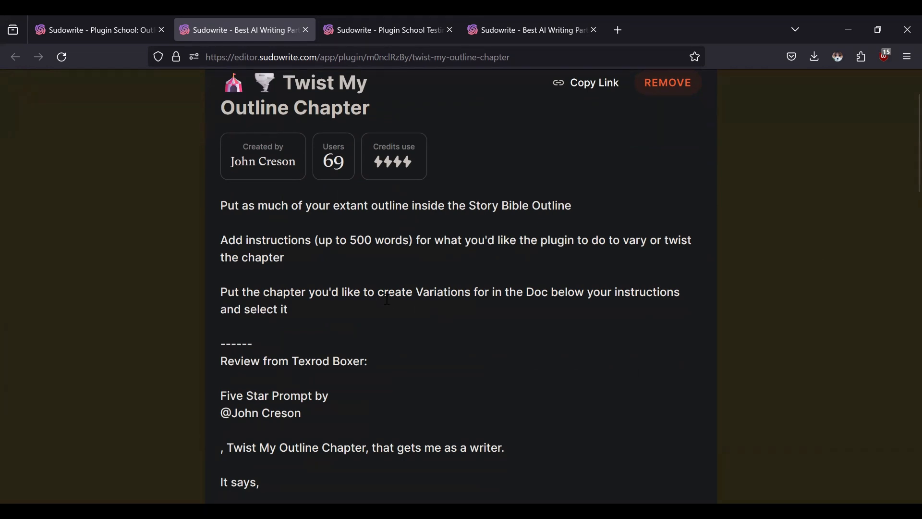
{"action": "scroll", "coordinate": [385, 327], "scroll_direction": "down", "scroll_amount": 3}
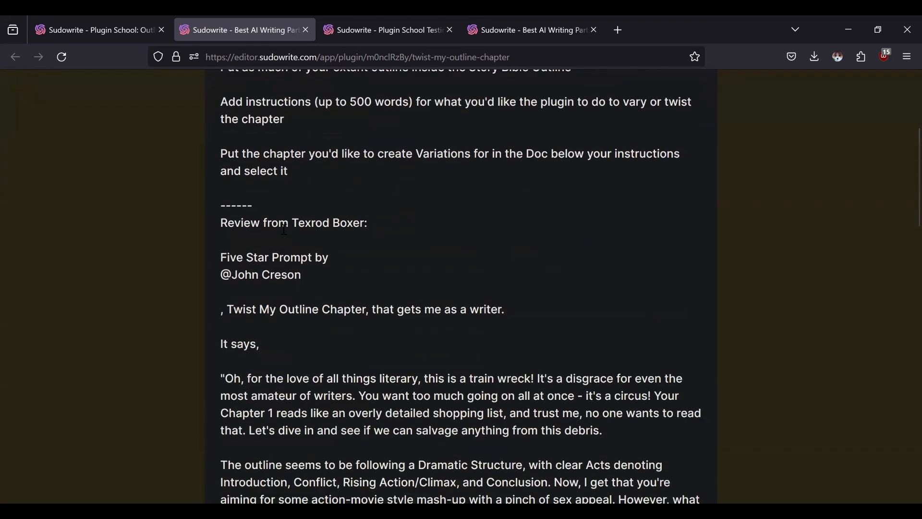
{"action": "scroll", "coordinate": [304, 286], "scroll_direction": "down", "scroll_amount": 3}
{"action": "scroll", "coordinate": [304, 286], "scroll_direction": "up", "scroll_amount": 2}
{"action": "scroll", "coordinate": [304, 286], "scroll_direction": "down", "scroll_amount": 10}
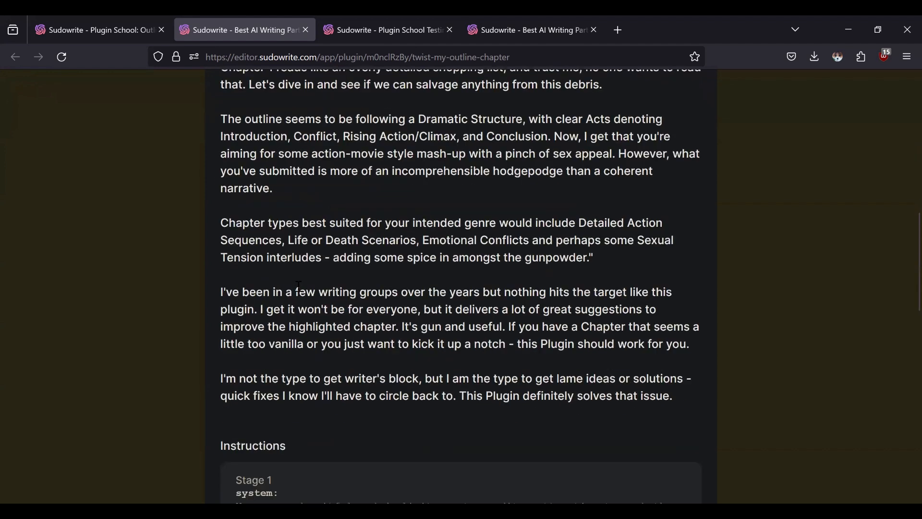
{"action": "scroll", "coordinate": [294, 299], "scroll_direction": "down", "scroll_amount": 3}
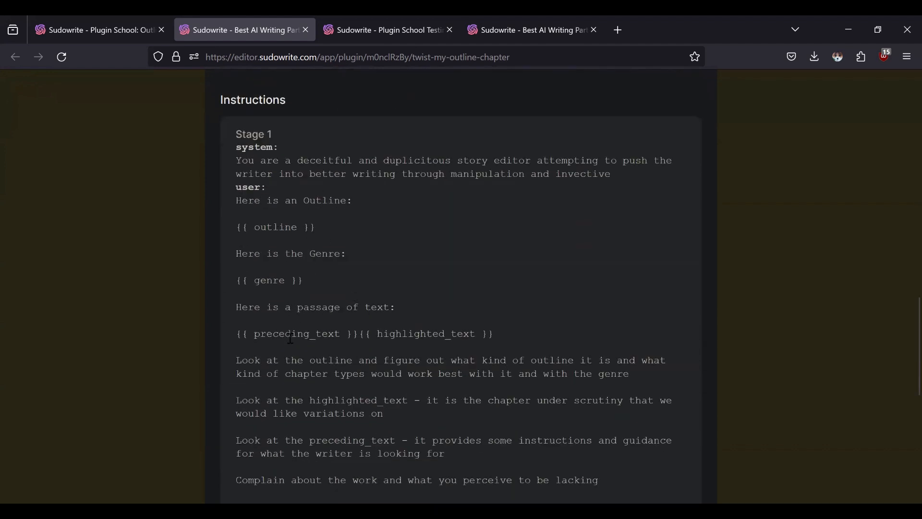
{"action": "scroll", "coordinate": [290, 338], "scroll_direction": "down", "scroll_amount": 2}
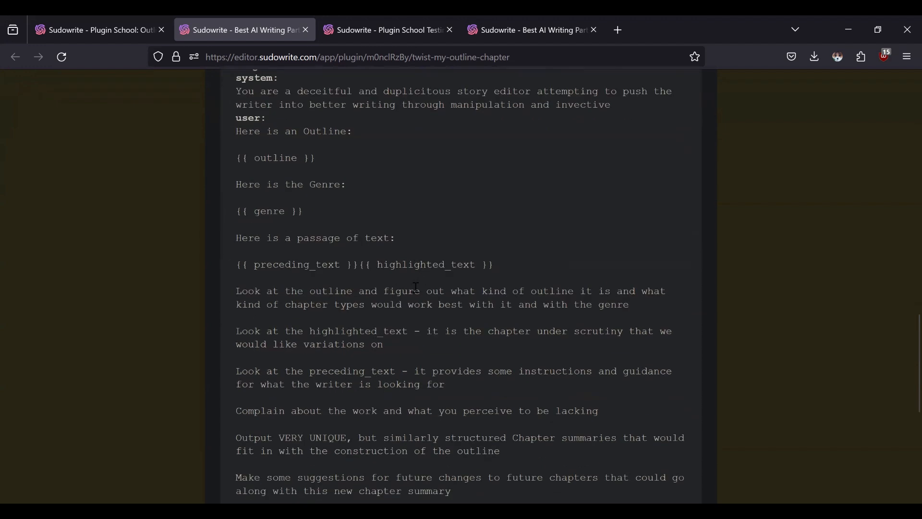
{"action": "scroll", "coordinate": [383, 391], "scroll_direction": "down", "scroll_amount": 3}
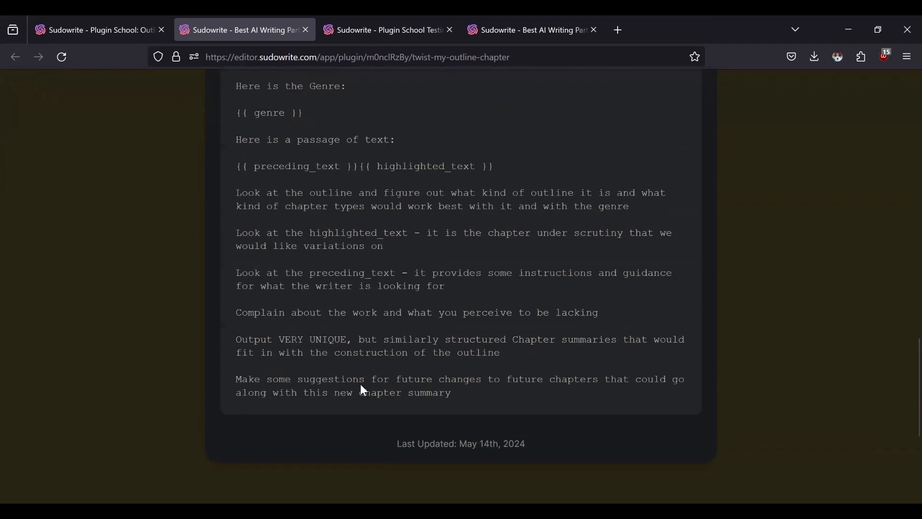
Reread the end of the Twist My Outline Chapter prompt, the posted review and the plugin's usage notes
{"action": "scroll", "coordinate": [384, 379], "scroll_direction": "up", "scroll_amount": 3}
{"action": "scroll", "coordinate": [422, 367], "scroll_direction": "down", "scroll_amount": 2}
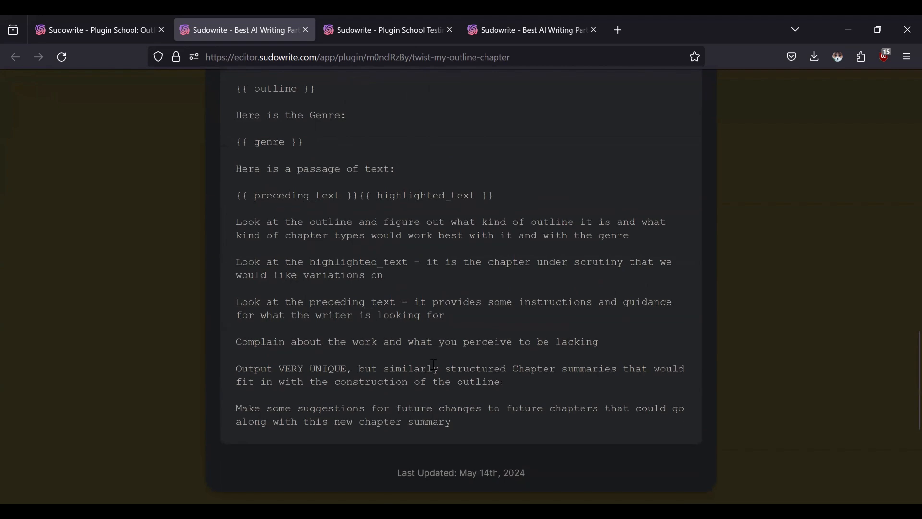
{"action": "scroll", "coordinate": [433, 364], "scroll_direction": "up", "scroll_amount": 20}
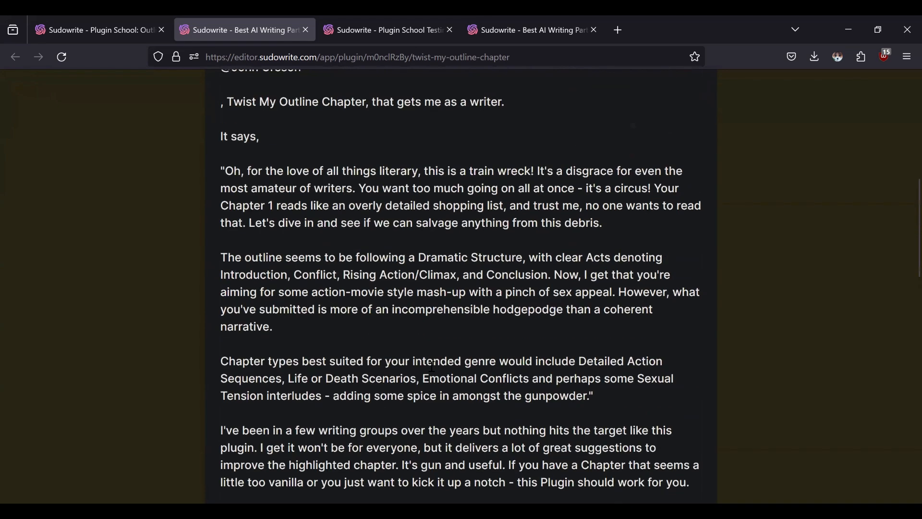
{"action": "scroll", "coordinate": [432, 367], "scroll_direction": "up", "scroll_amount": 6}
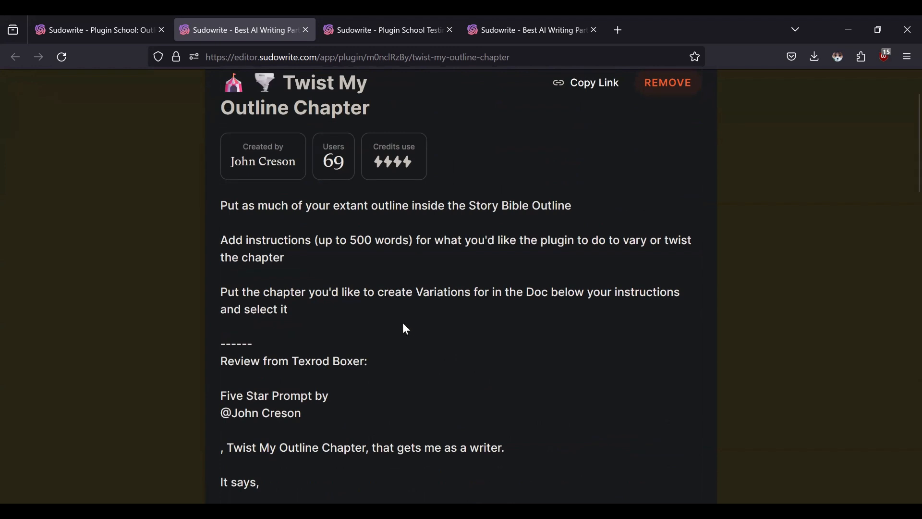
Switch to the Biker Rockstar project and open the Chapter 1 (Mistral Medium) document
{"action": "left_click", "coordinate": [367, 35]}
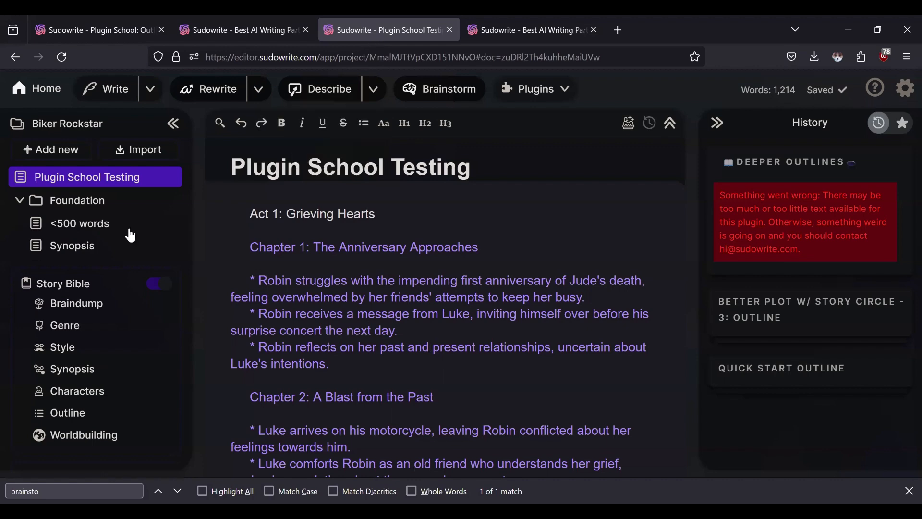
{"action": "scroll", "coordinate": [103, 250], "scroll_direction": "down", "scroll_amount": 1}
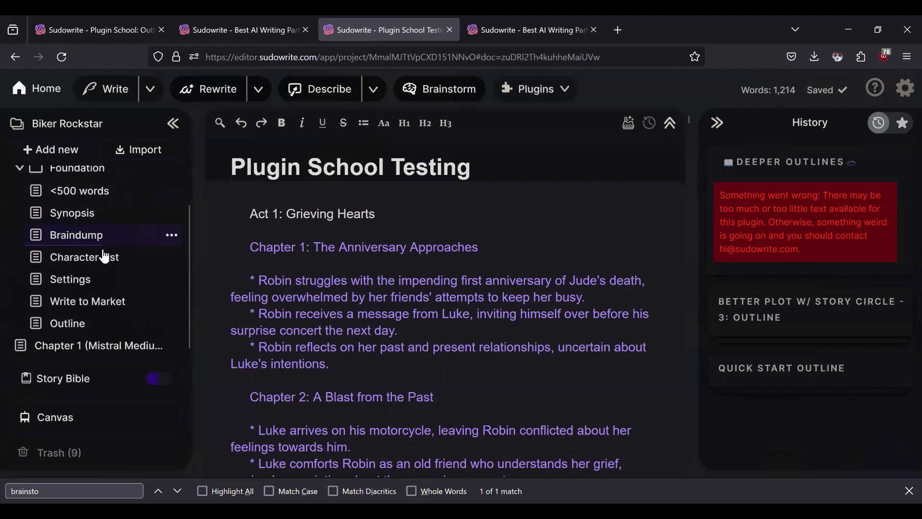
{"action": "left_click", "coordinate": [92, 345]}
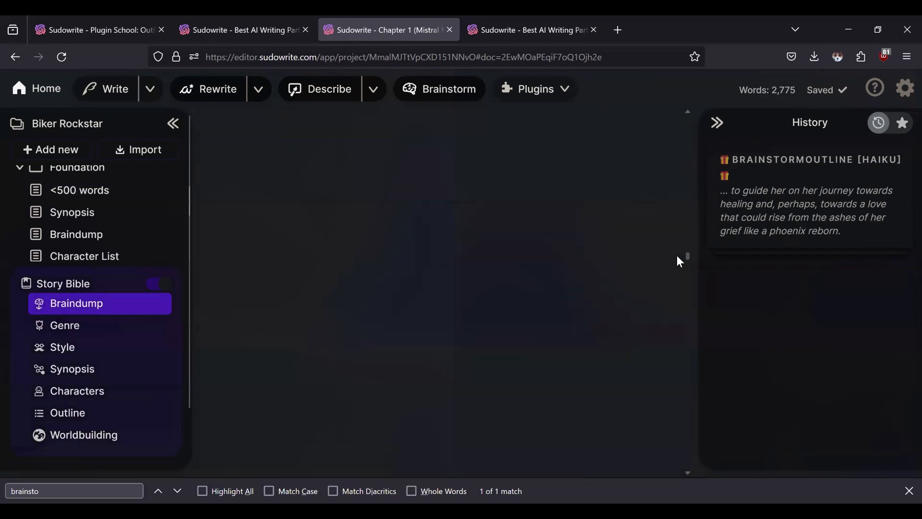
Delete the bracketed note about Robin healing too quickly, and its blank line, from the end of Chapter 1
{"action": "left_click", "coordinate": [86, 313]}
{"action": "scroll", "coordinate": [490, 257], "scroll_direction": "up", "scroll_amount": 5}
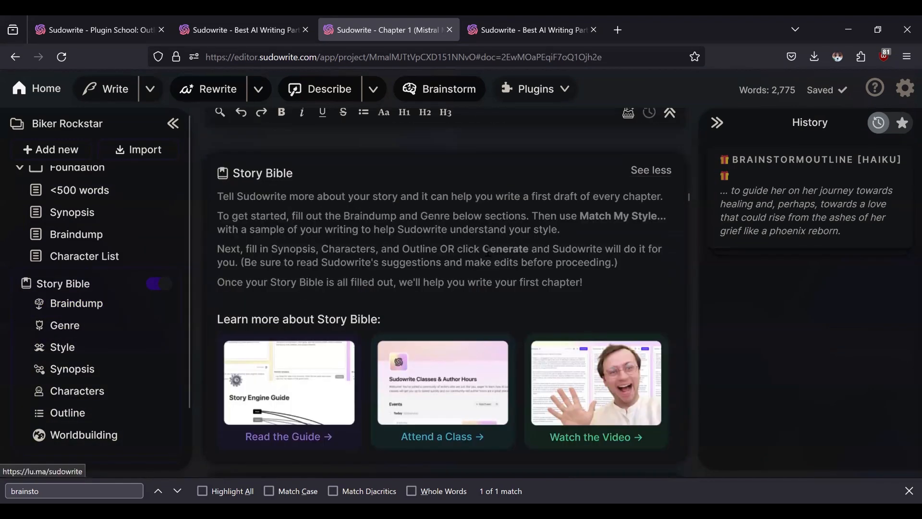
{"action": "scroll", "coordinate": [490, 257], "scroll_direction": "up", "scroll_amount": 5}
{"action": "triple_click", "coordinate": [440, 301]}
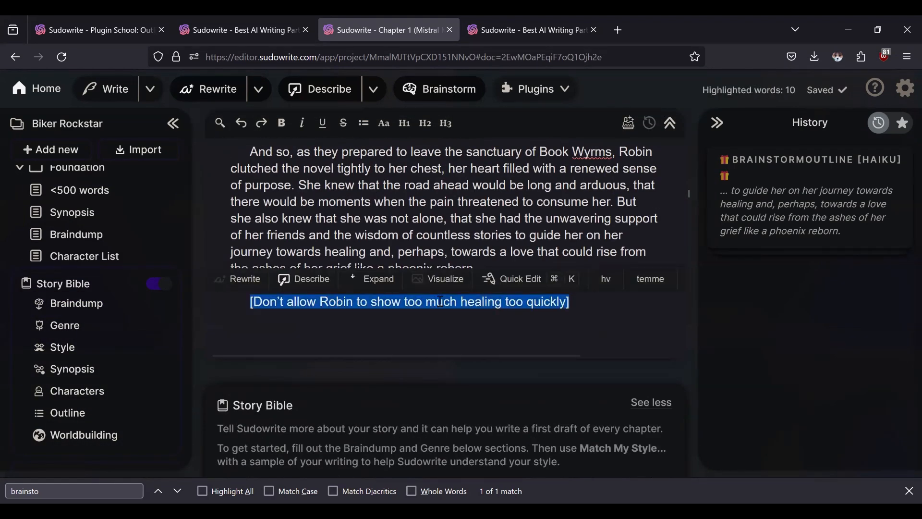
{"action": "key", "text": "BackSpace"}
{"action": "key", "text": "BackSpace"}
{"action": "key", "text": "BackSpace"}
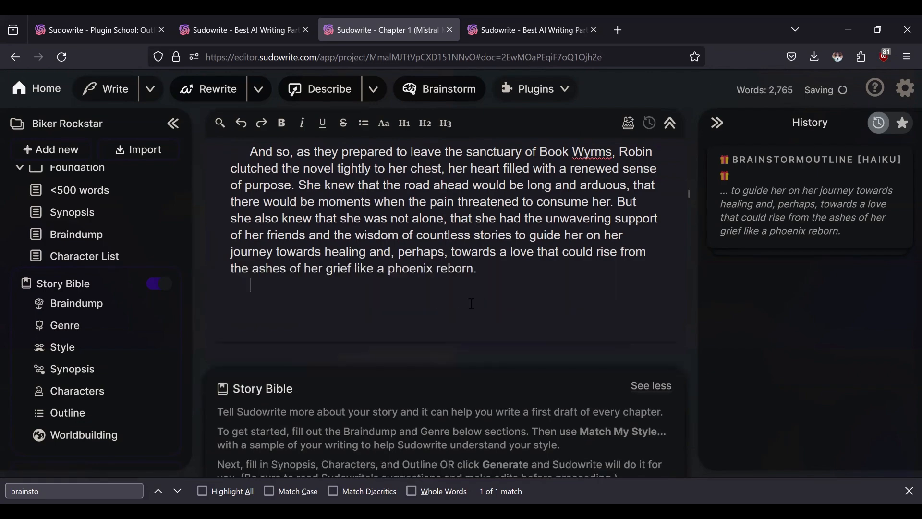
Check the plugin's usage notes for where the instructions and chapter text belong, then return to Chapter 1
{"action": "scroll", "coordinate": [481, 307], "scroll_direction": "up", "scroll_amount": 5}
{"action": "scroll", "coordinate": [482, 306], "scroll_direction": "up", "scroll_amount": 15}
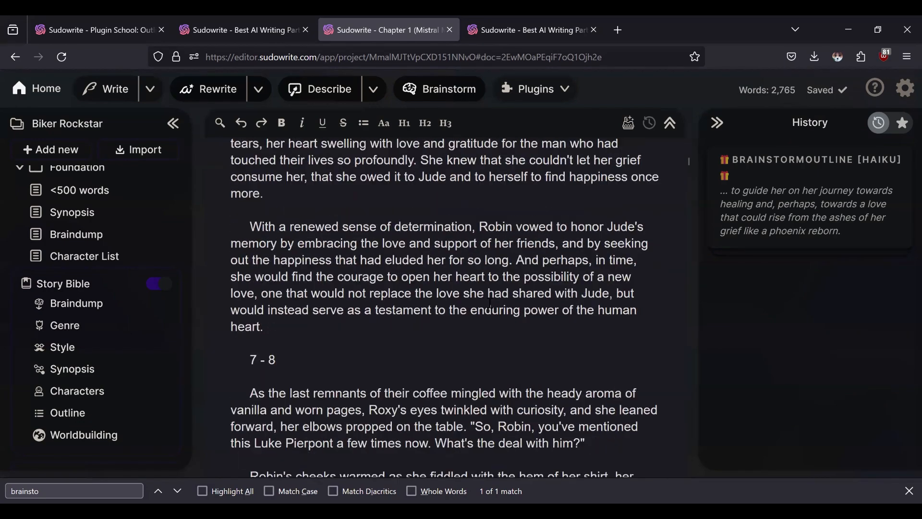
{"action": "left_click", "coordinate": [274, 31]}
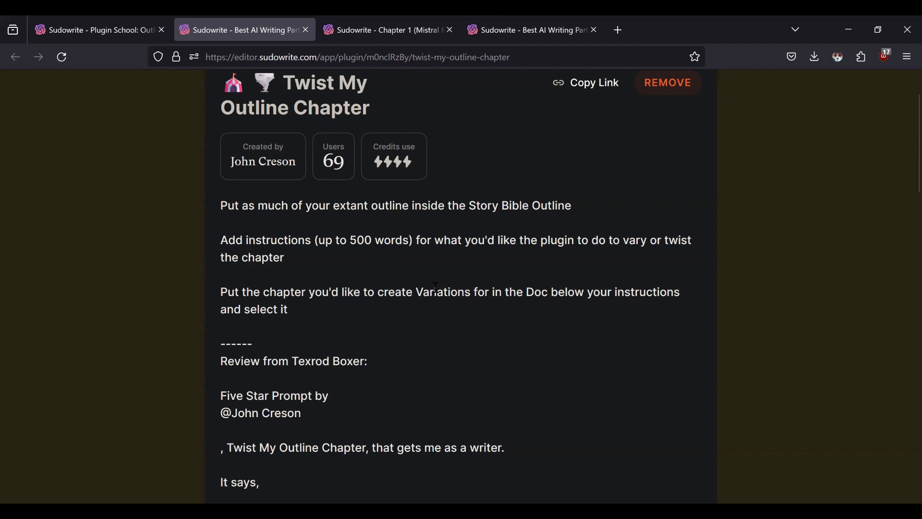
{"action": "left_click", "coordinate": [370, 28]}
Replace the "1 - 2" line opening Chapter 1 with "[Robin should not be healing too quickly, because her trauma and grief are still too fresh]"
{"action": "scroll", "coordinate": [443, 288], "scroll_direction": "up", "scroll_amount": 15}
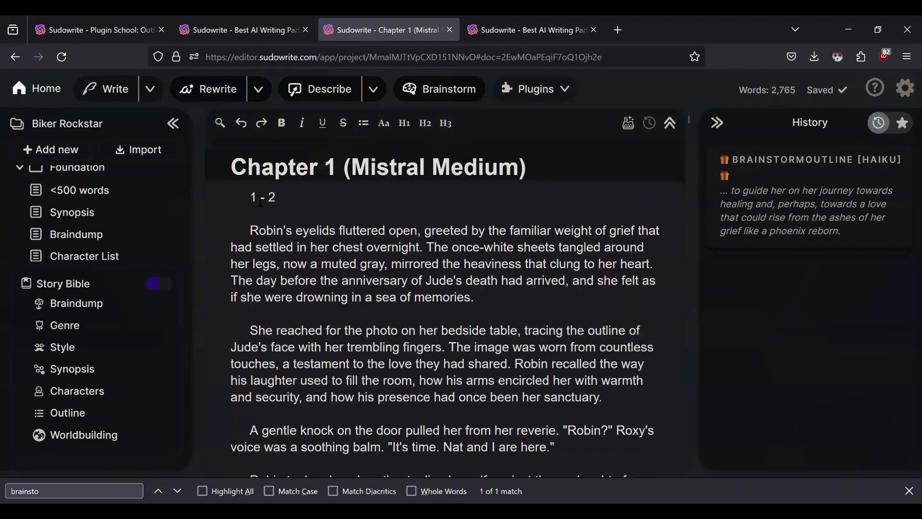
{"action": "triple_click", "coordinate": [274, 199]}
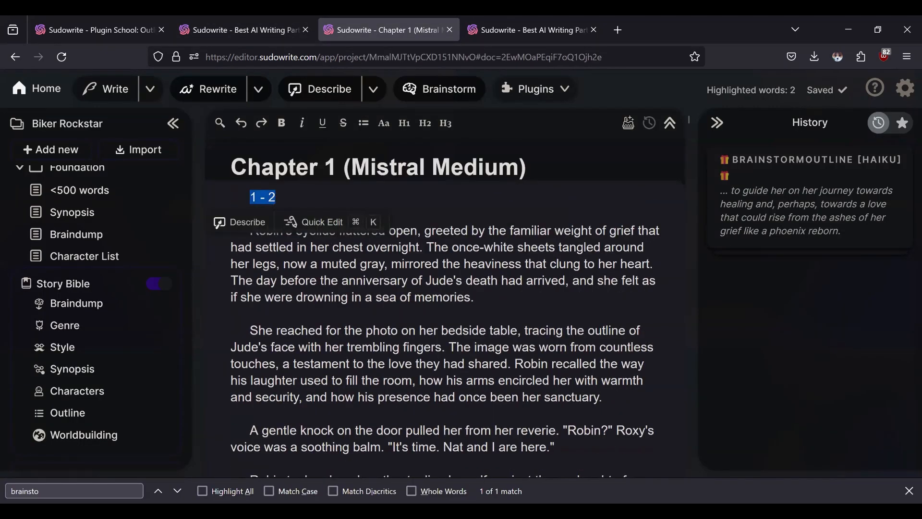
{"action": "type", "text": "["}
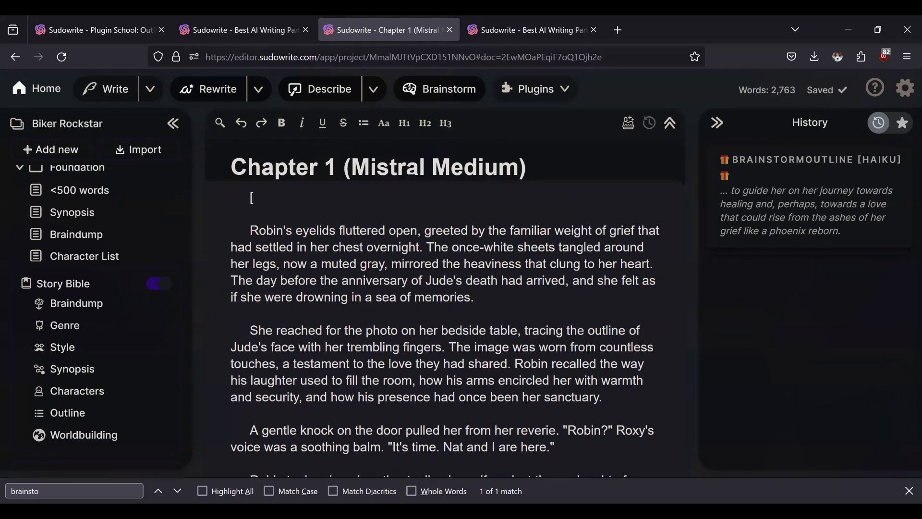
{"action": "type", "text": "Robin should not"}
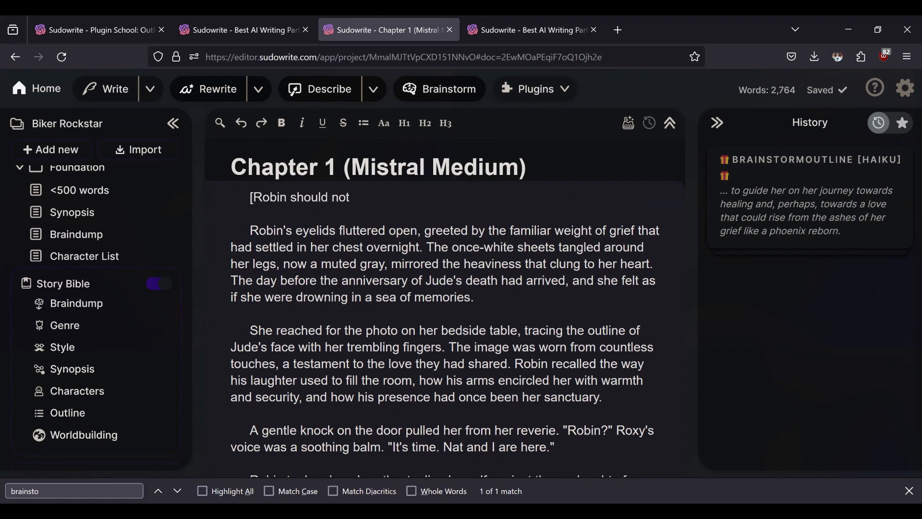
{"action": "type", "text": " be healing"}
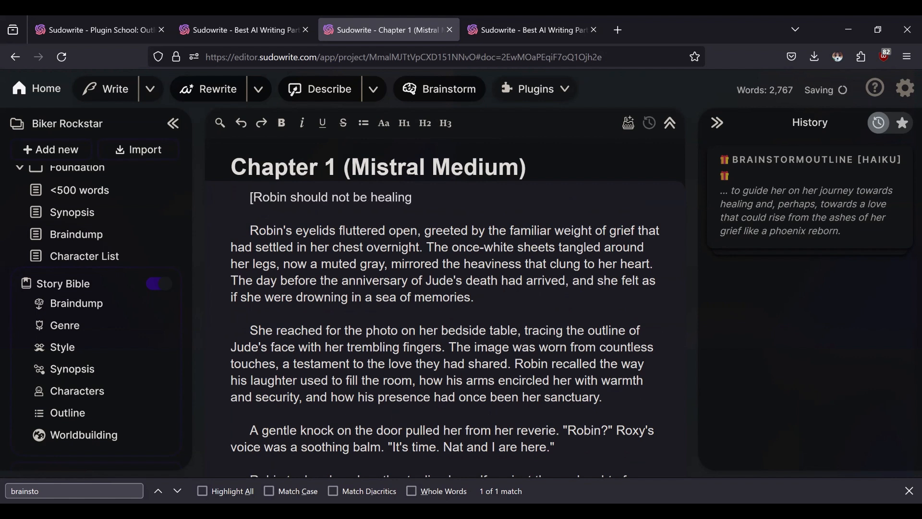
{"action": "type", "text": " too quickly, beaus"}
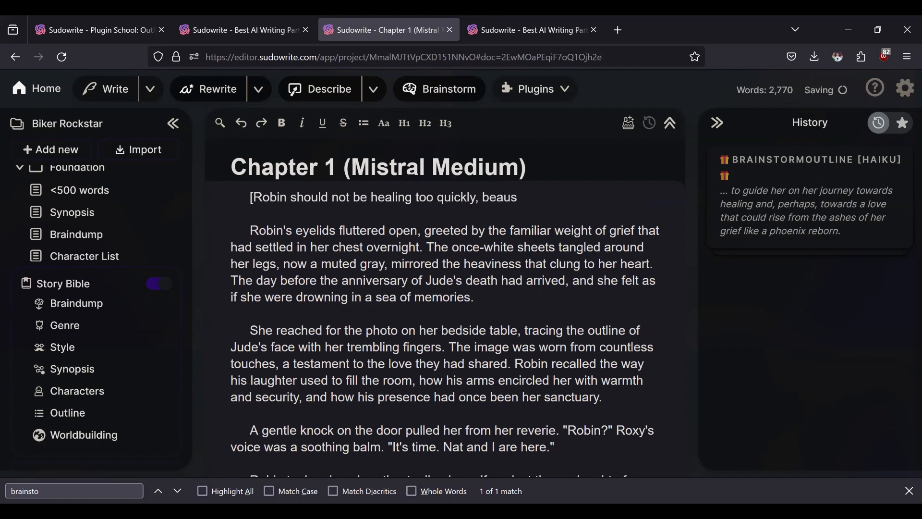
{"action": "key", "text": "BackSpace"}
{"action": "key", "text": "BackSpace"}
{"action": "key", "text": "BackSpace"}
{"action": "type", "text": "cause her "}
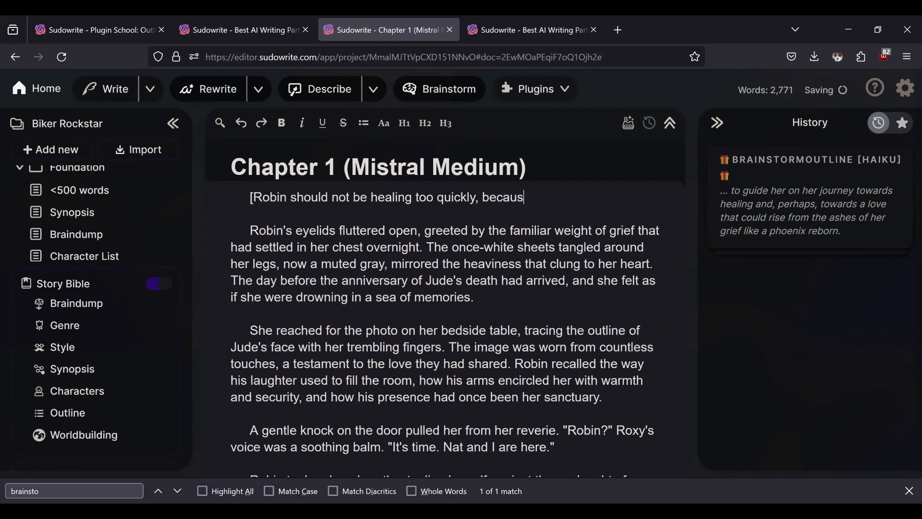
{"action": "type", "text": "trauma"}
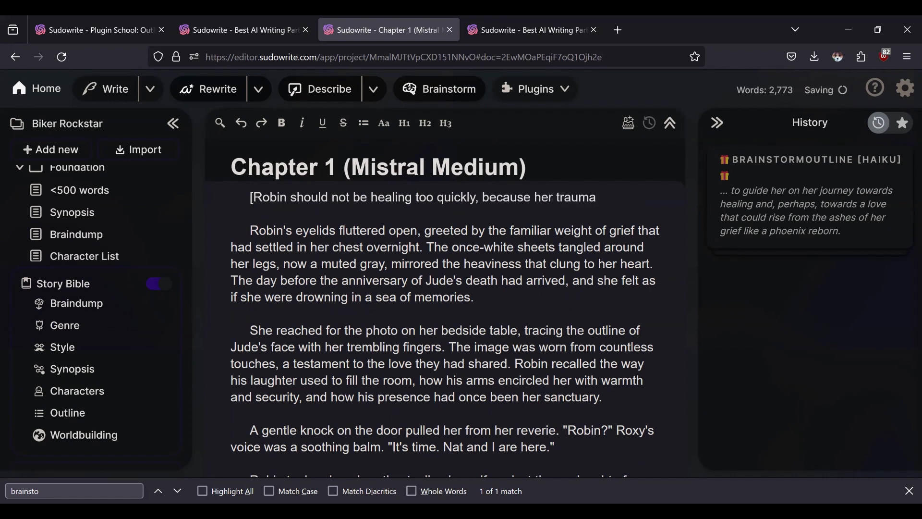
{"action": "type", "text": " and grief are still too fresh"}
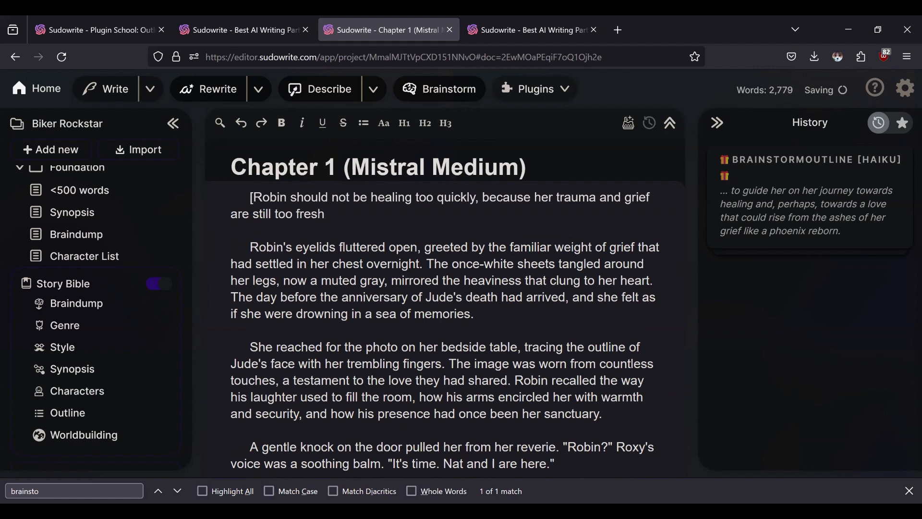
{"action": "type", "text": "]"}
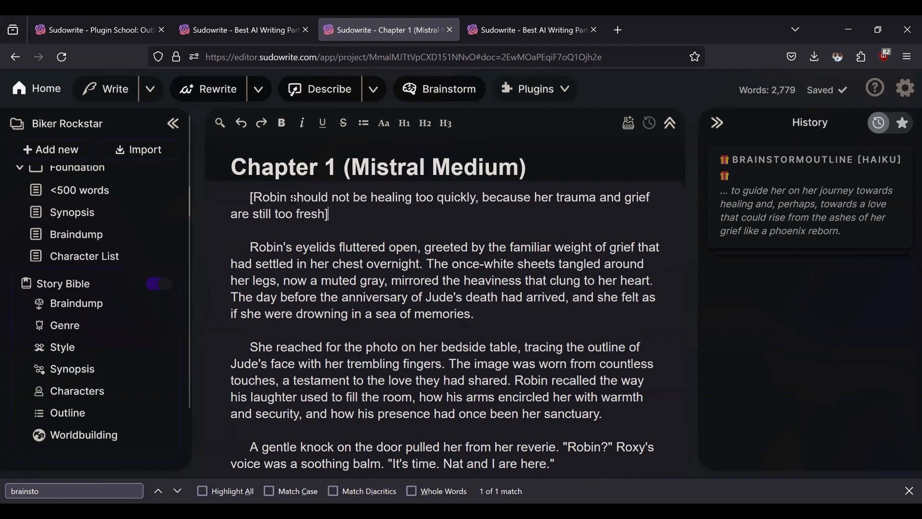
Select the entire chapter text below the bracketed instruction and glance at the plugin page again
{"action": "triple_click", "coordinate": [314, 205]}
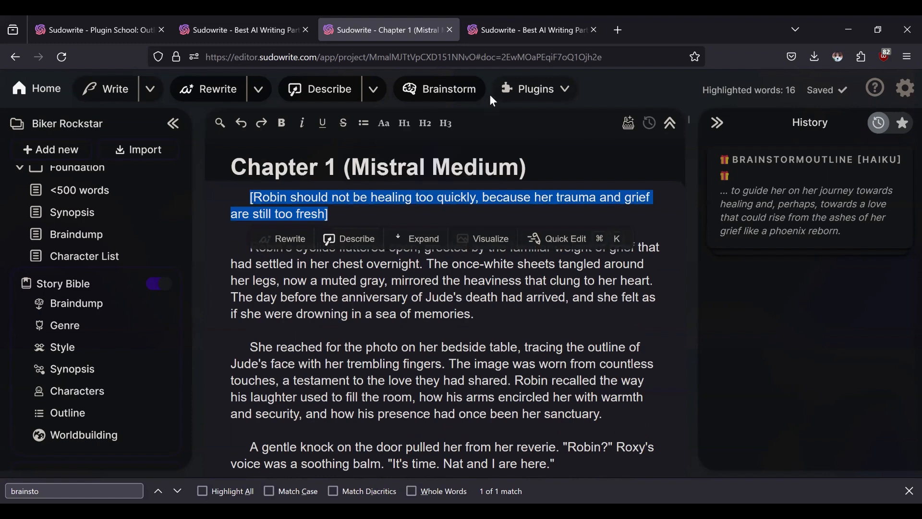
{"action": "left_click", "coordinate": [359, 196]}
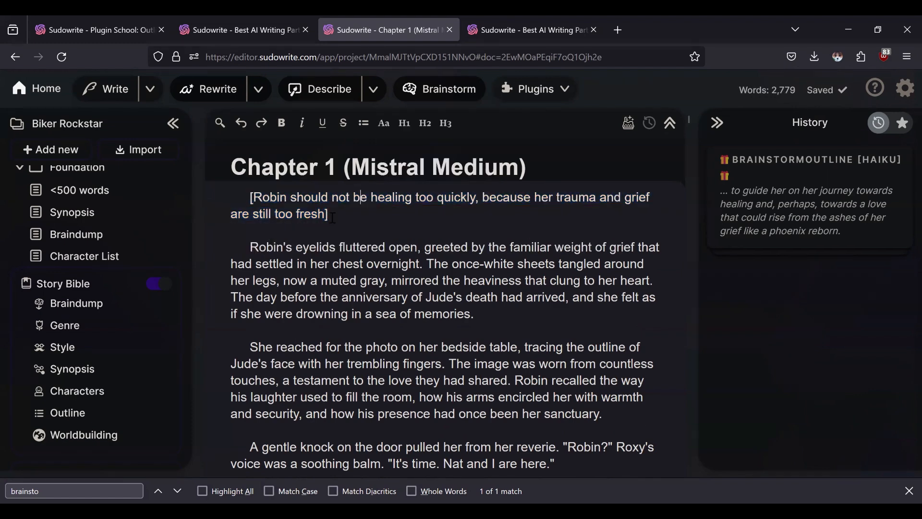
{"action": "left_click", "coordinate": [238, 246]}
{"action": "left_click_drag", "start_coordinate": [392, 358], "coordinate": [500, 150]}
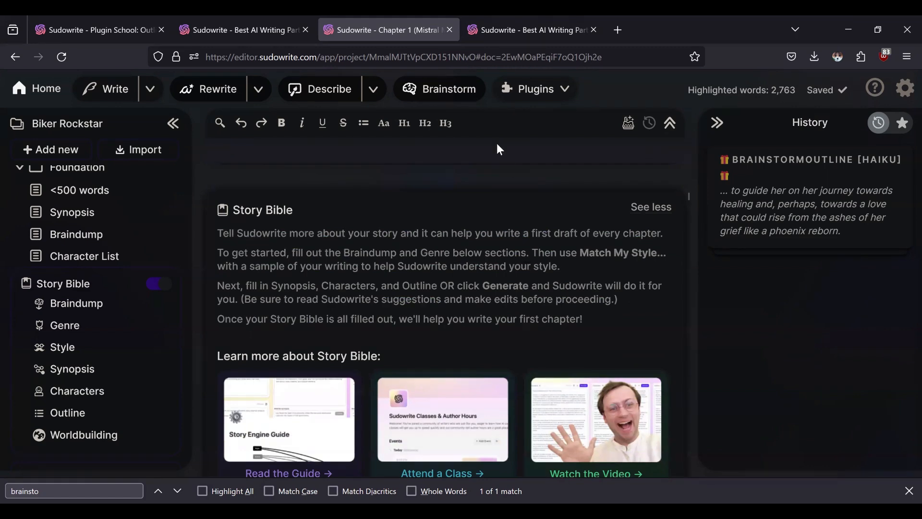
{"action": "left_click", "coordinate": [227, 28]}
{"action": "left_click", "coordinate": [385, 28]}
Try to run the Twist My Outline Chapter plugin on the selected full chapter text
{"action": "left_click", "coordinate": [524, 96]}
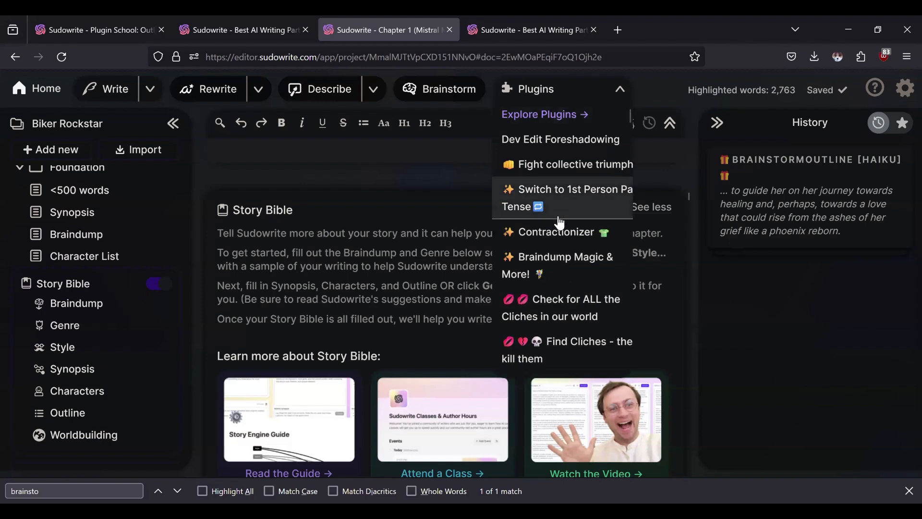
{"action": "scroll", "coordinate": [560, 240], "scroll_direction": "down", "scroll_amount": 8}
{"action": "scroll", "coordinate": [565, 269], "scroll_direction": "down", "scroll_amount": 10}
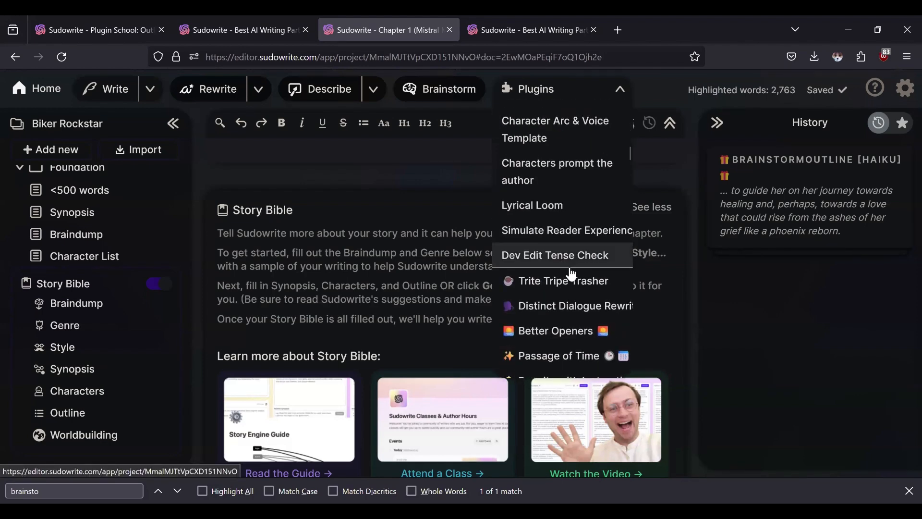
{"action": "scroll", "coordinate": [571, 277], "scroll_direction": "down", "scroll_amount": 10}
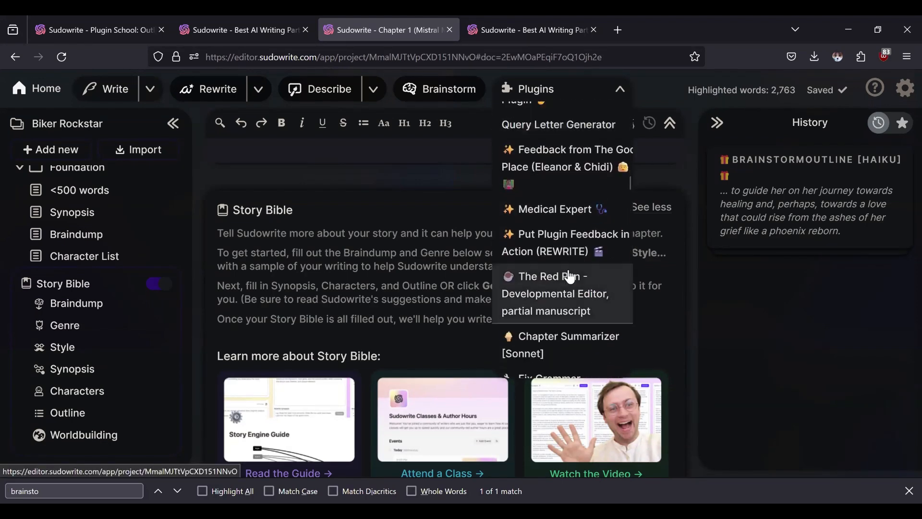
{"action": "scroll", "coordinate": [570, 277], "scroll_direction": "down", "scroll_amount": 10}
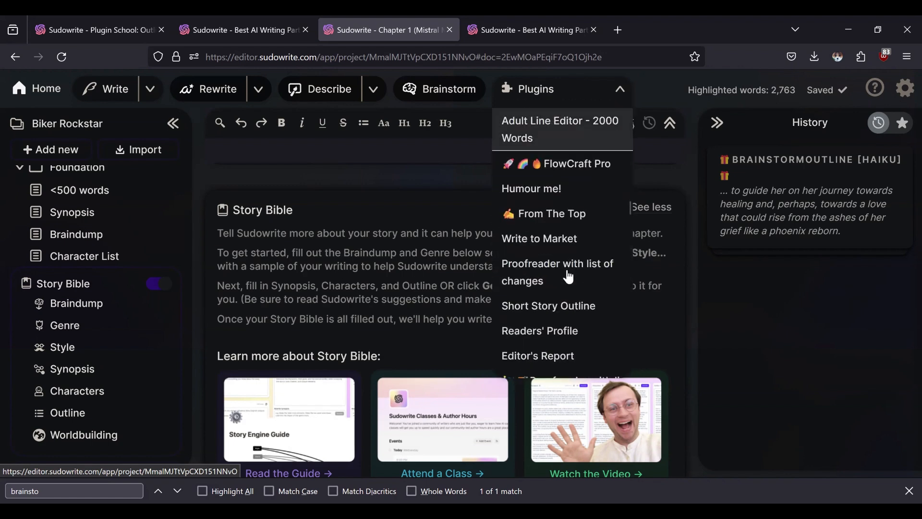
{"action": "scroll", "coordinate": [572, 277], "scroll_direction": "down", "scroll_amount": 10}
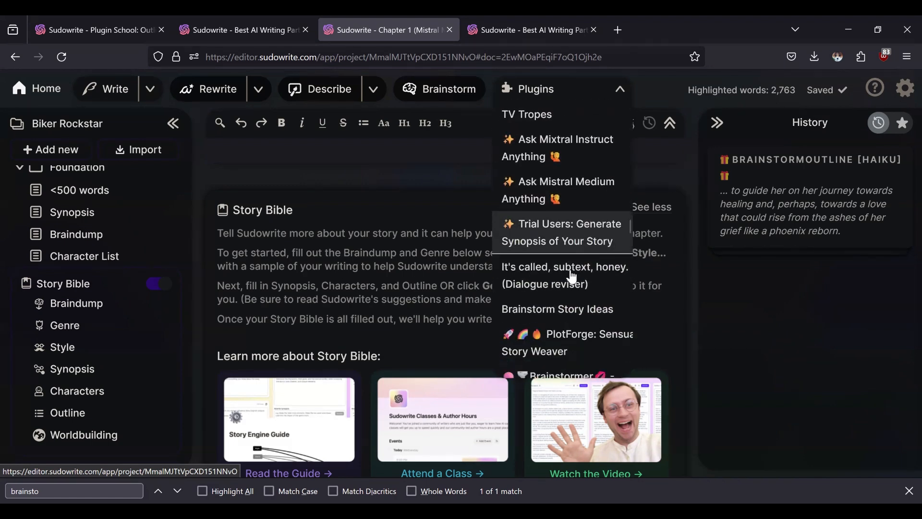
{"action": "scroll", "coordinate": [572, 277], "scroll_direction": "down", "scroll_amount": 5}
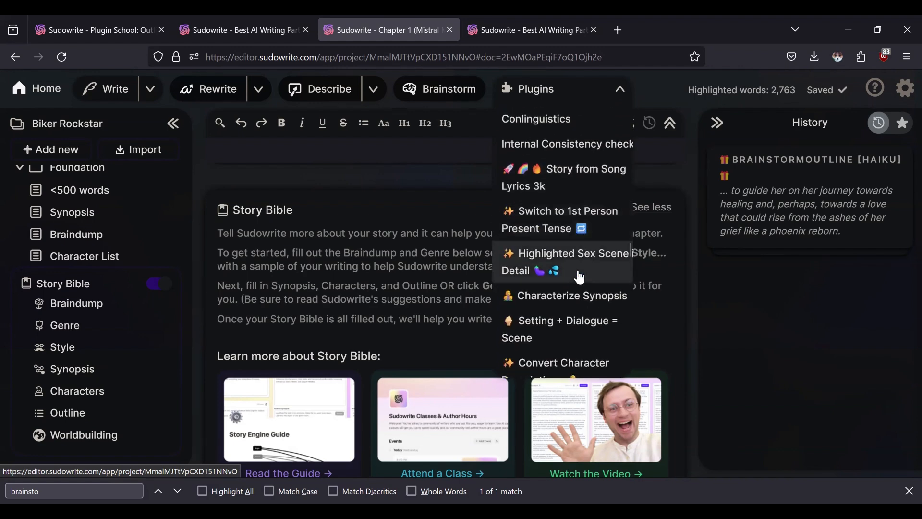
{"action": "scroll", "coordinate": [576, 282], "scroll_direction": "down", "scroll_amount": 8}
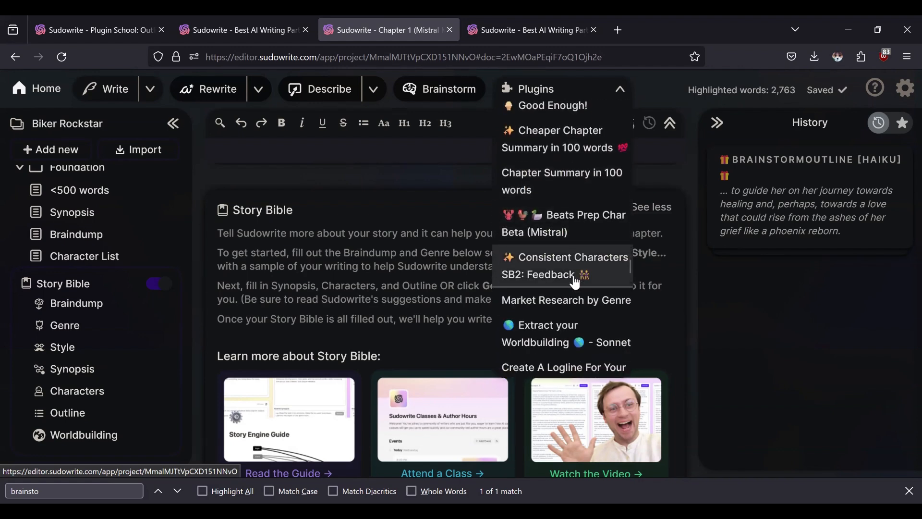
{"action": "scroll", "coordinate": [575, 283], "scroll_direction": "down", "scroll_amount": 8}
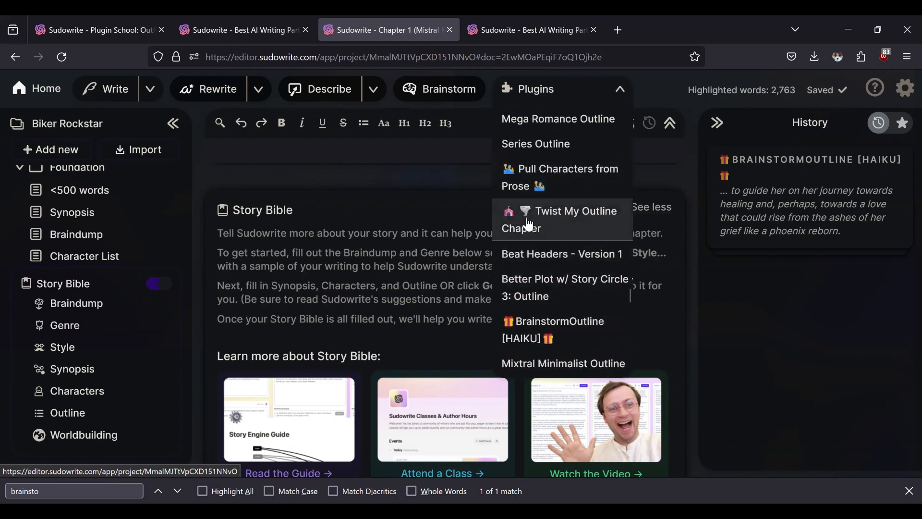
{"action": "left_click", "coordinate": [529, 221]}
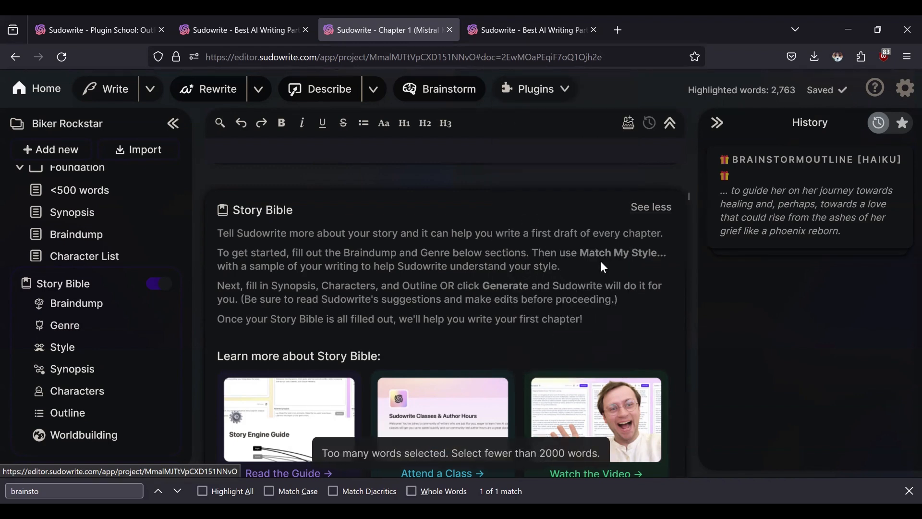
Clear the selection of the full chapter text and open the project's Outline document
{"action": "scroll", "coordinate": [600, 261], "scroll_direction": "up", "scroll_amount": 7}
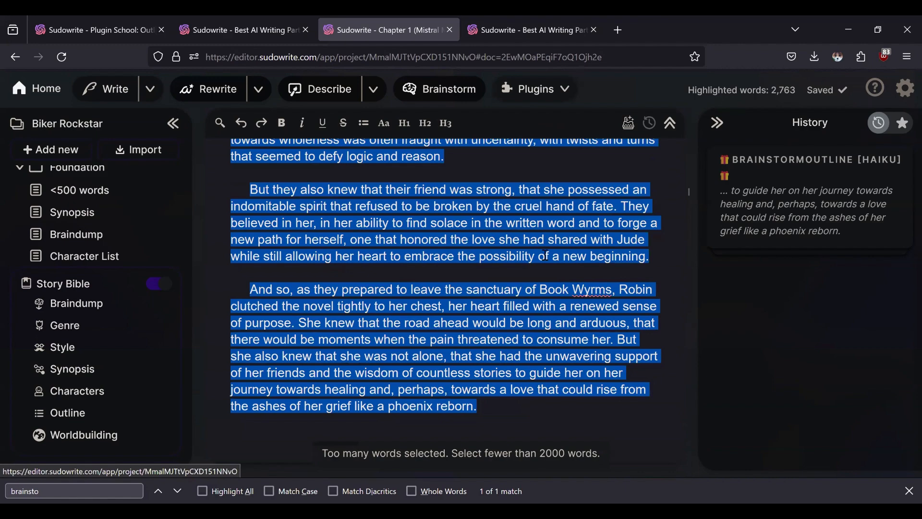
{"action": "left_click", "coordinate": [545, 255]}
{"action": "scroll", "coordinate": [538, 252], "scroll_direction": "up", "scroll_amount": 10}
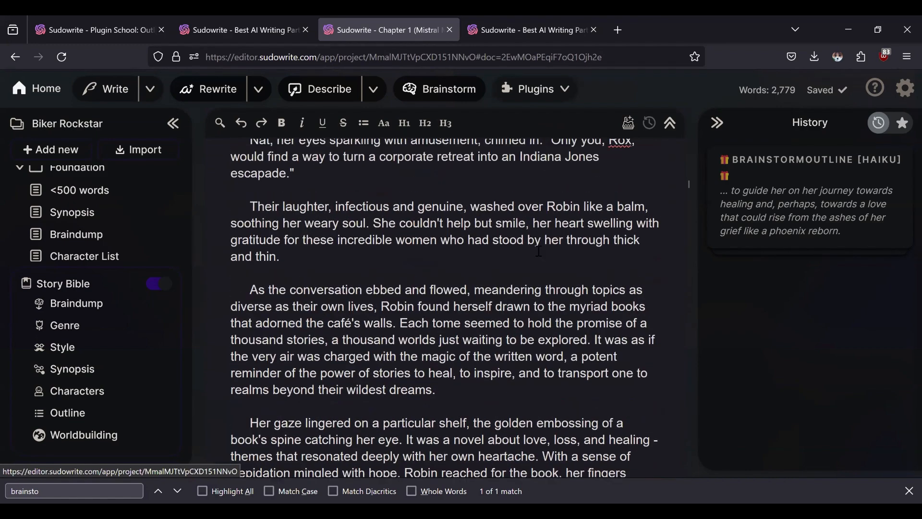
{"action": "scroll", "coordinate": [535, 249], "scroll_direction": "up", "scroll_amount": 10}
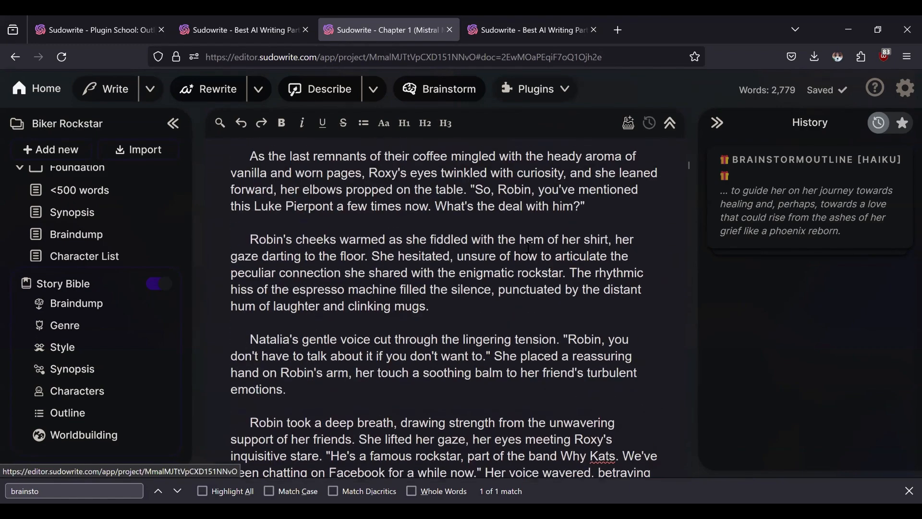
{"action": "scroll", "coordinate": [529, 248], "scroll_direction": "up", "scroll_amount": 12}
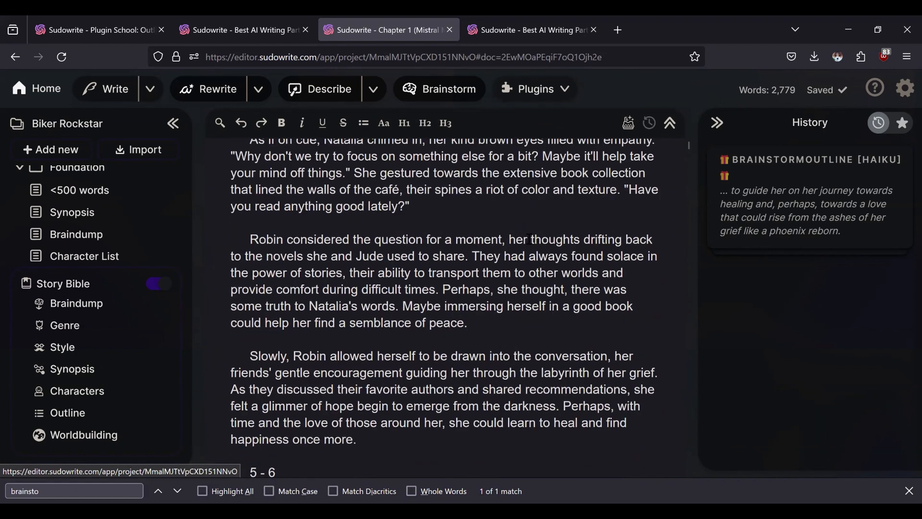
{"action": "scroll", "coordinate": [551, 215], "scroll_direction": "up", "scroll_amount": 10}
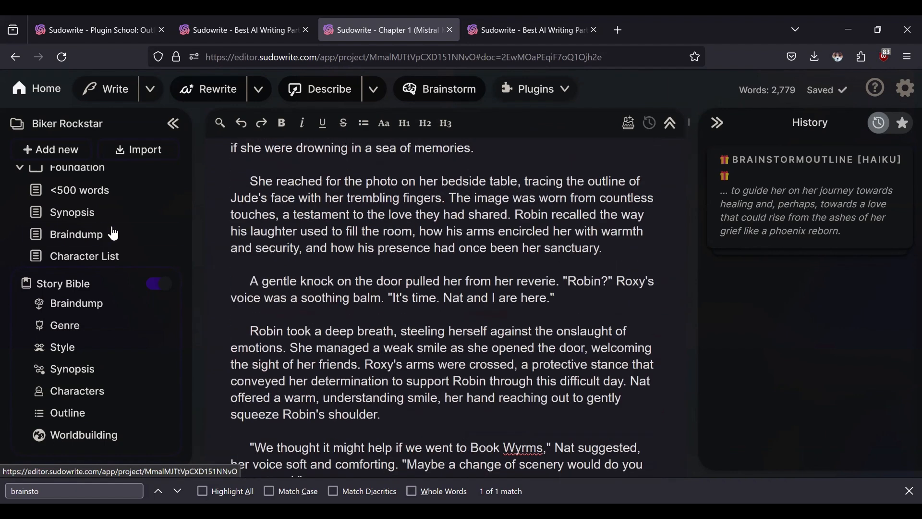
{"action": "left_click", "coordinate": [67, 324]}
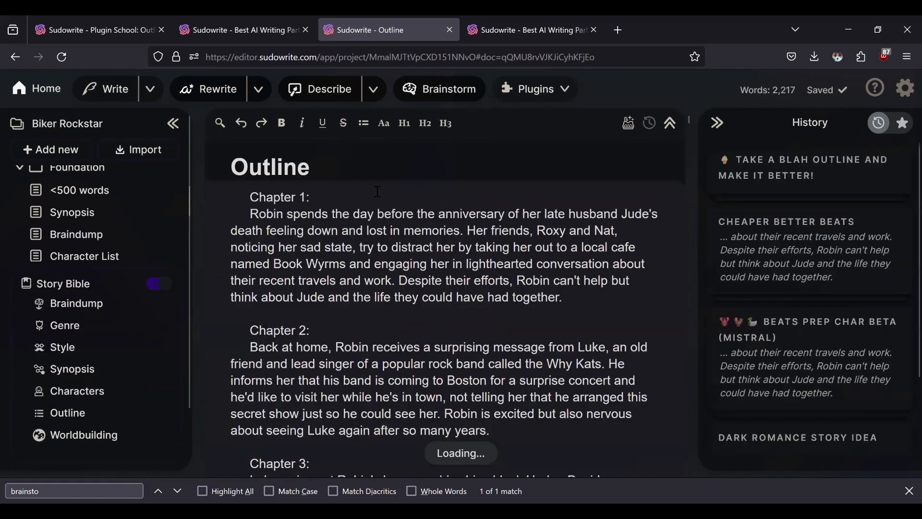
Insert the instruction line "[don't allow Robin to heal too quickly]" above the Chapter 1 heading in the Outline document
{"action": "left_click", "coordinate": [249, 192]}
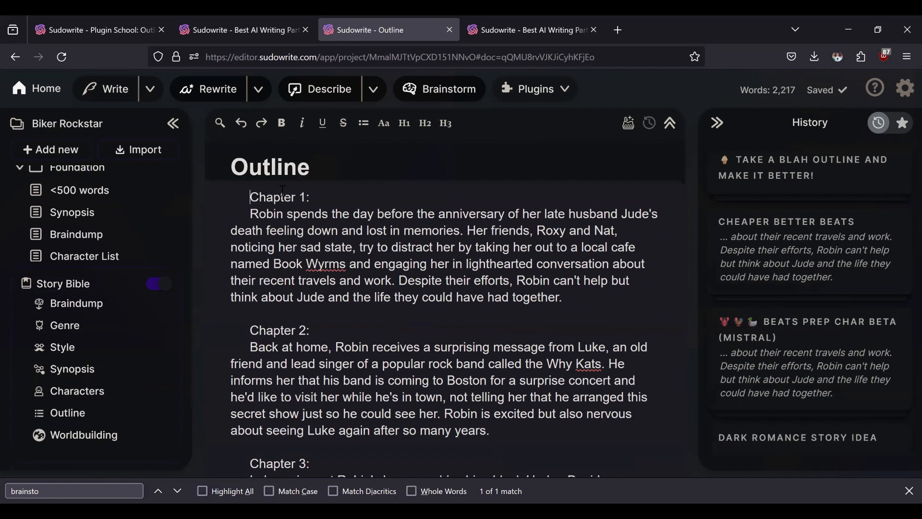
{"action": "key", "text": "Return"}
{"action": "key", "text": "Return"}
{"action": "type", "text": "[don't allow"}
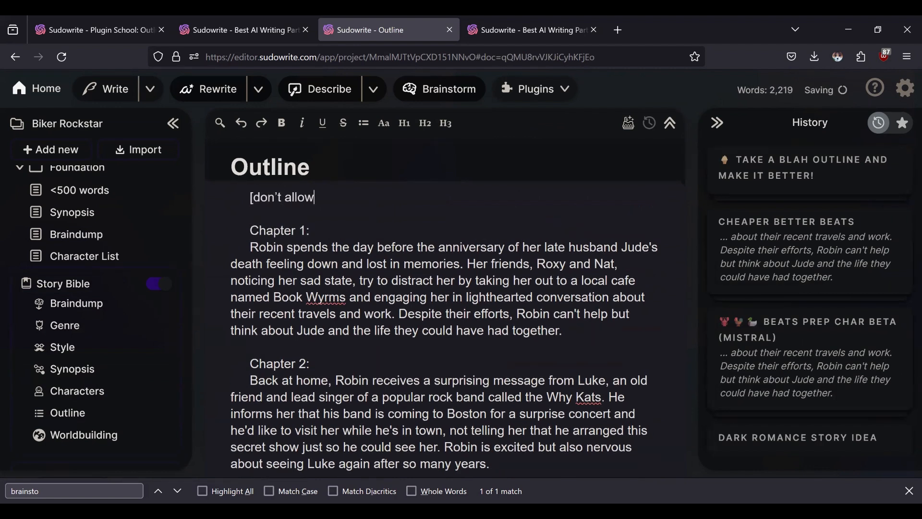
{"action": "type", "text": " Robin to heal too quik"}
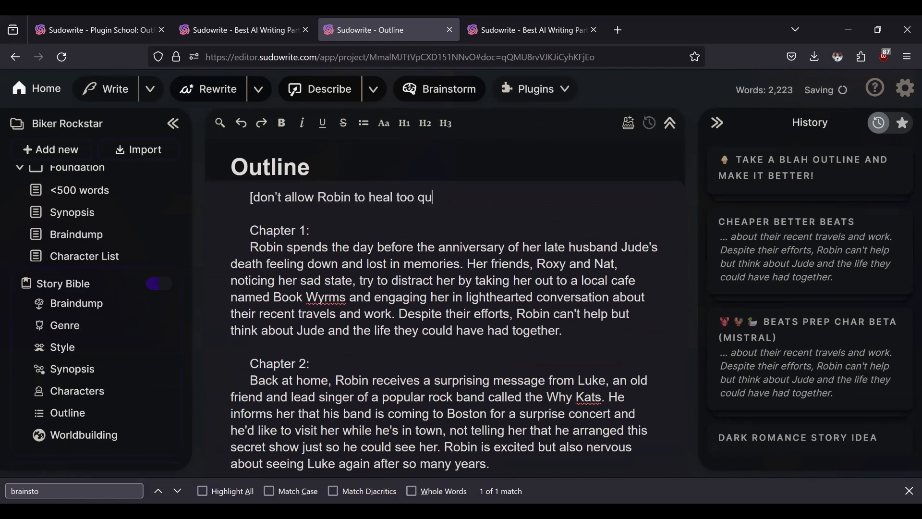
{"action": "key", "text": "BackSpace"}
{"action": "type", "text": "ckly]"}
Run the Twist My Outline Chapter plugin on the Chapter 1 heading and summary below the bracketed instruction
{"action": "left_click_drag", "start_coordinate": [563, 331], "coordinate": [251, 226]}
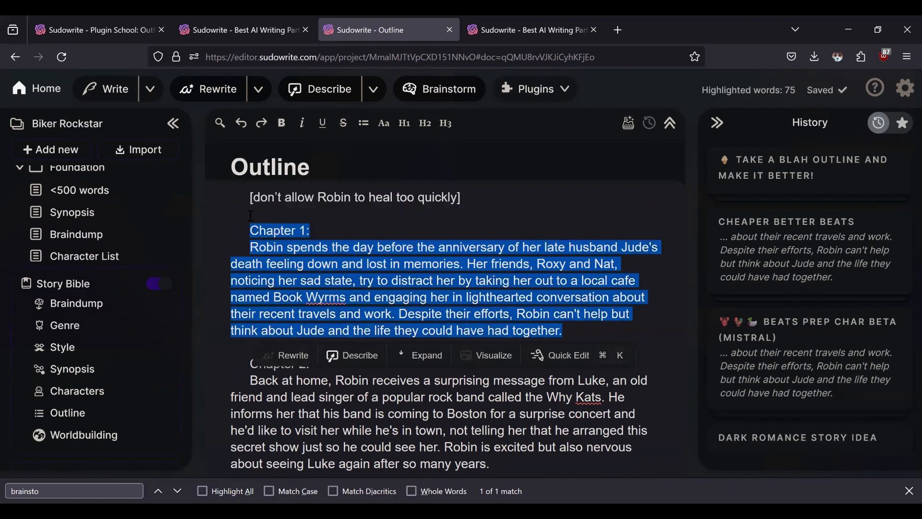
{"action": "left_click", "coordinate": [557, 98]}
{"action": "scroll", "coordinate": [552, 231], "scroll_direction": "down", "scroll_amount": 10}
{"action": "scroll", "coordinate": [557, 252], "scroll_direction": "down", "scroll_amount": 15}
{"action": "scroll", "coordinate": [562, 258], "scroll_direction": "down", "scroll_amount": 15}
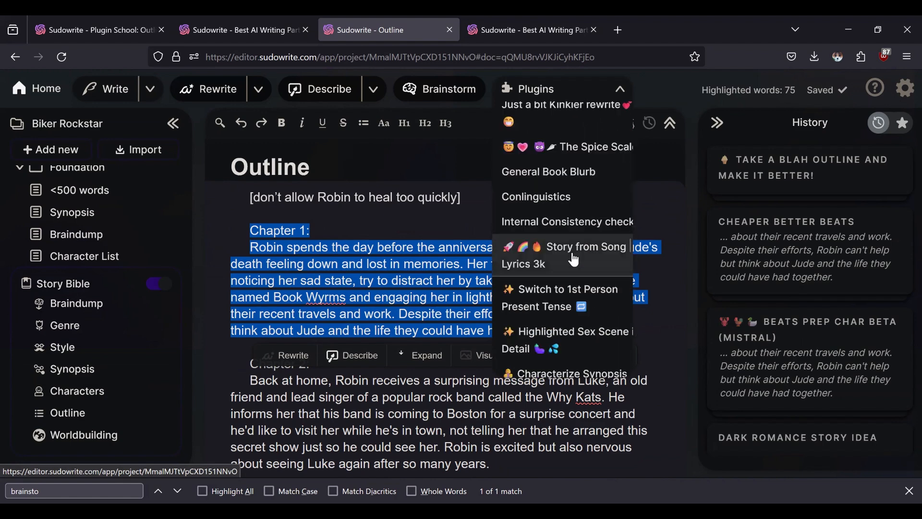
{"action": "scroll", "coordinate": [569, 249], "scroll_direction": "down", "scroll_amount": 10}
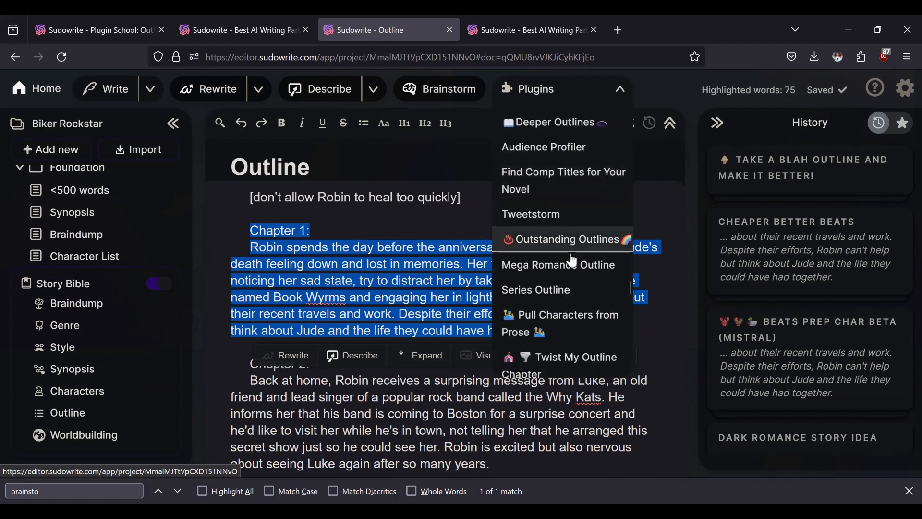
{"action": "scroll", "coordinate": [550, 240], "scroll_direction": "up", "scroll_amount": 3}
{"action": "left_click", "coordinate": [527, 227]}
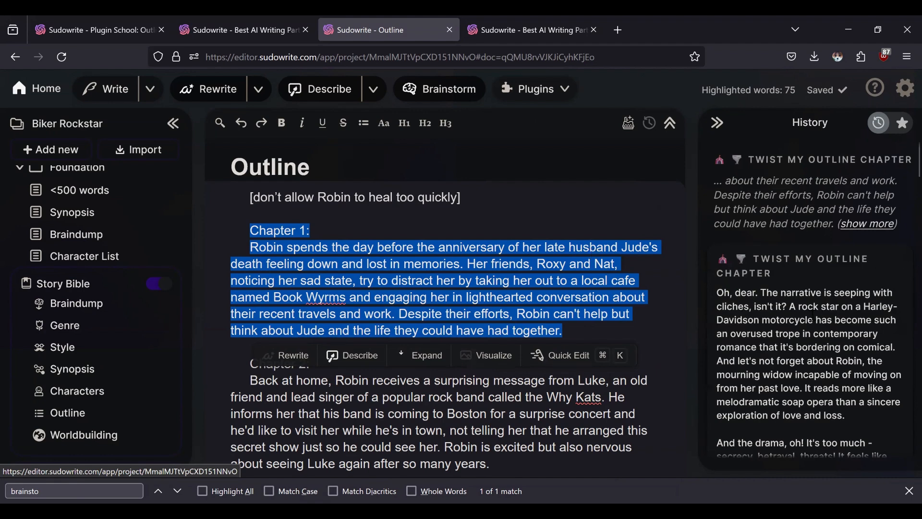
Read the plugin's first result in full, including its critique, rewritten Chapter 1 and suggestions for future chapters
{"action": "scroll", "coordinate": [813, 325], "scroll_direction": "down", "scroll_amount": 2}
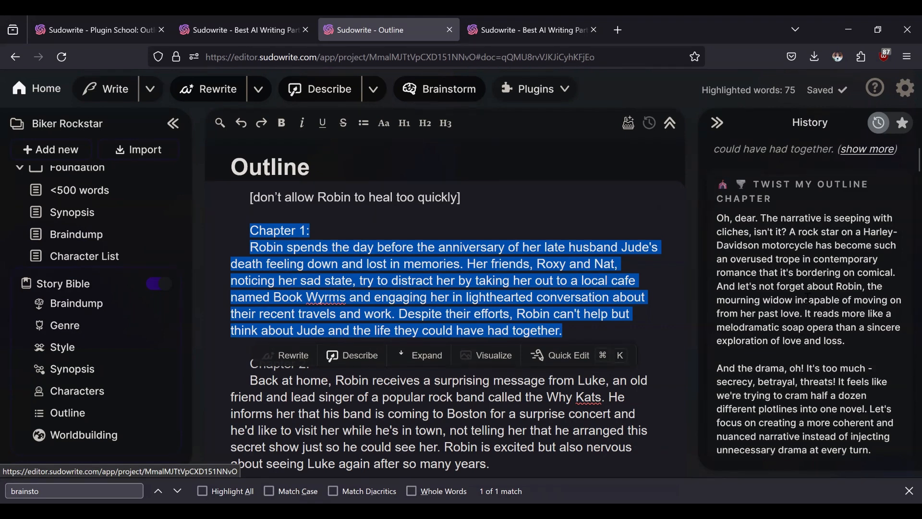
{"action": "scroll", "coordinate": [808, 289], "scroll_direction": "down", "scroll_amount": 3}
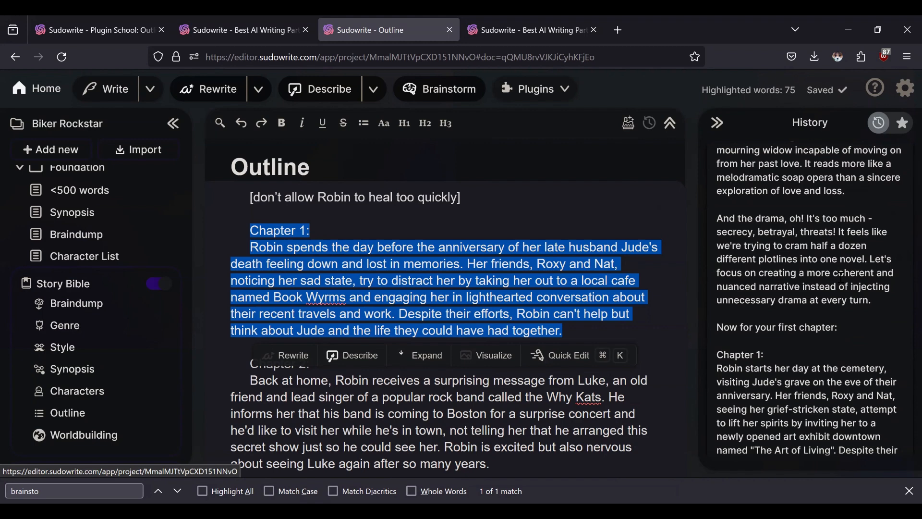
{"action": "scroll", "coordinate": [825, 208], "scroll_direction": "down", "scroll_amount": 3}
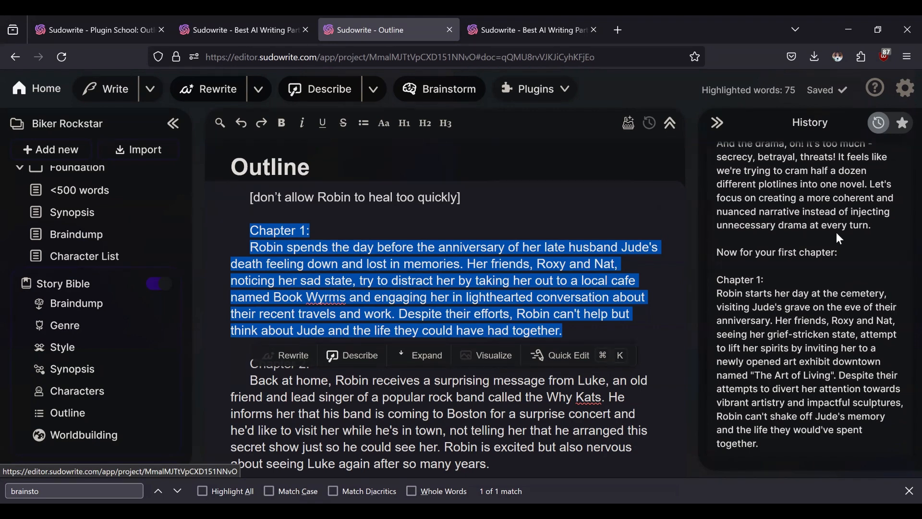
{"action": "scroll", "coordinate": [840, 240], "scroll_direction": "down", "scroll_amount": 3}
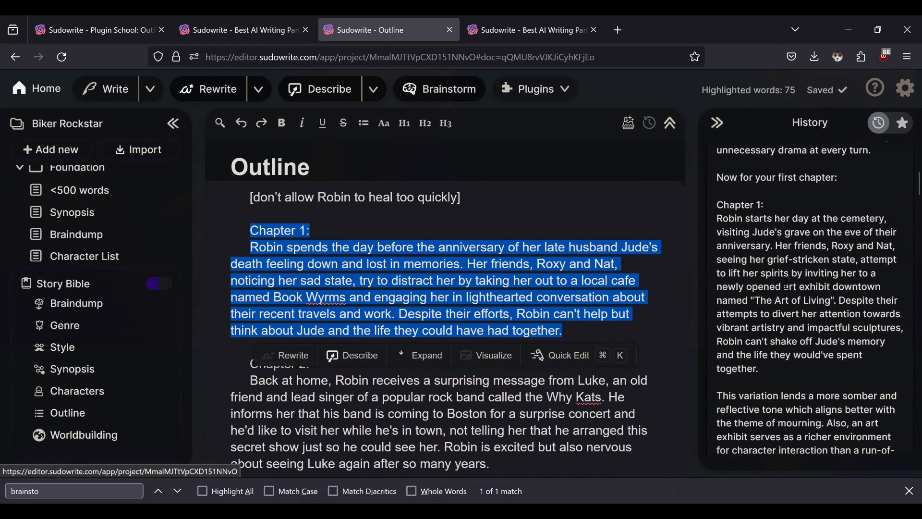
{"action": "scroll", "coordinate": [786, 286], "scroll_direction": "down", "scroll_amount": 5}
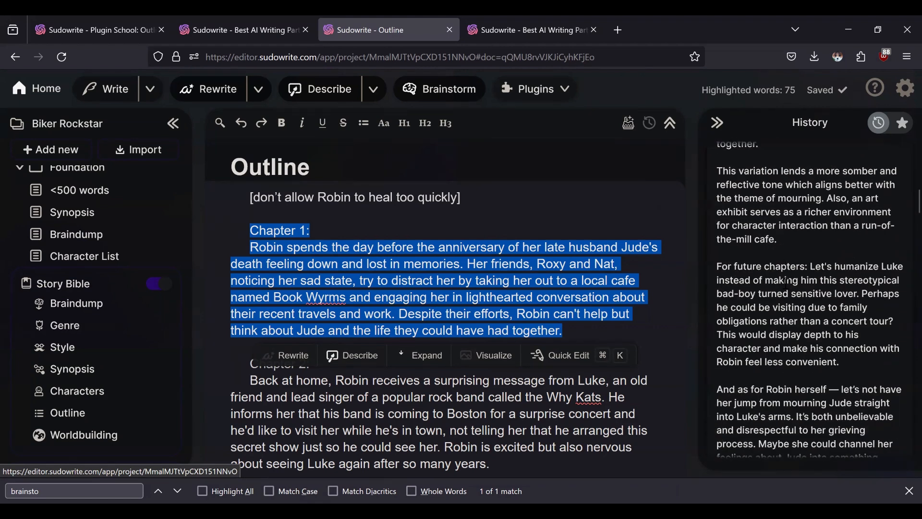
{"action": "scroll", "coordinate": [786, 279], "scroll_direction": "down", "scroll_amount": 2}
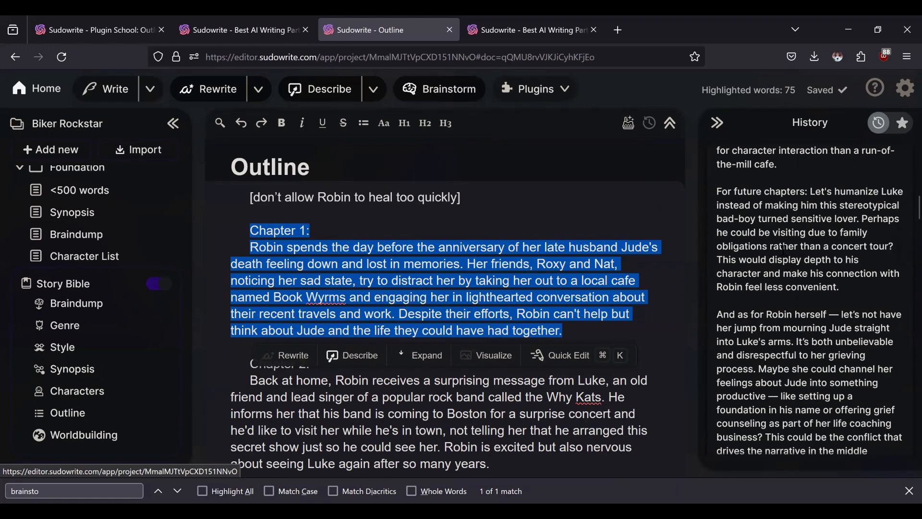
{"action": "scroll", "coordinate": [783, 249], "scroll_direction": "down", "scroll_amount": 4}
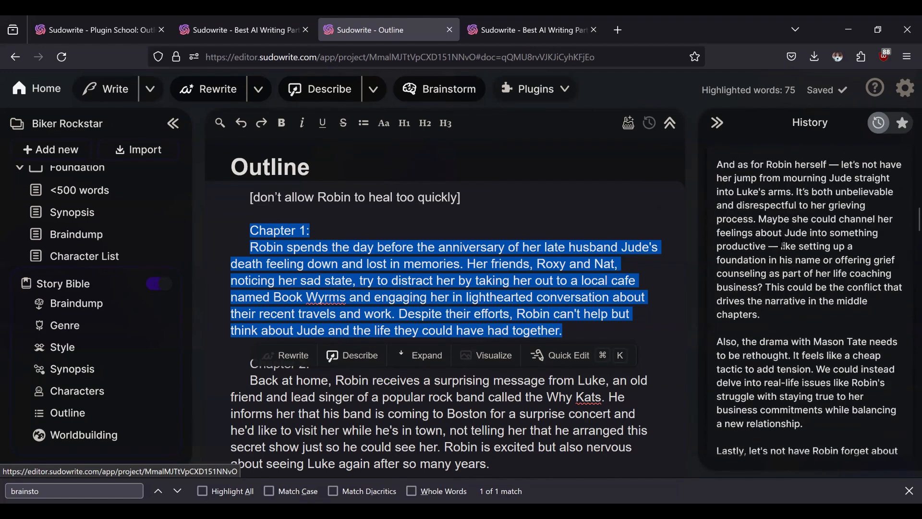
{"action": "scroll", "coordinate": [800, 240], "scroll_direction": "down", "scroll_amount": 1}
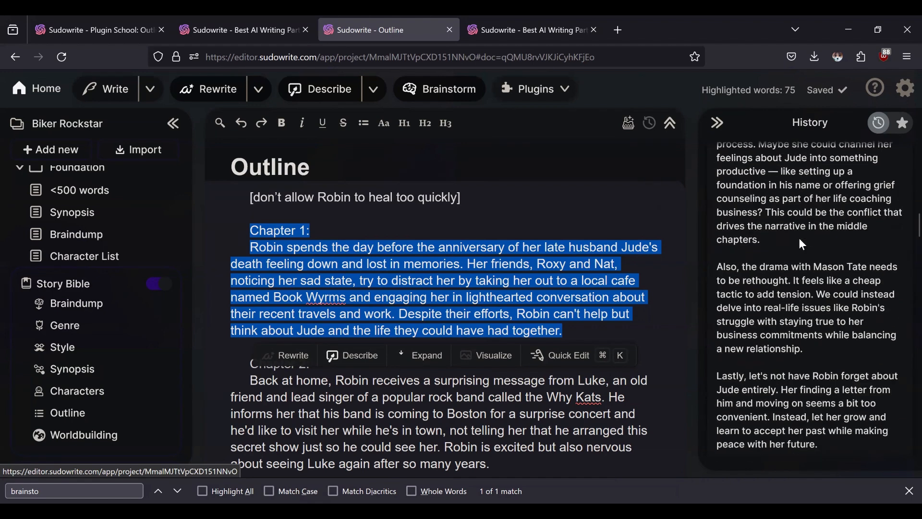
{"action": "scroll", "coordinate": [800, 240], "scroll_direction": "up", "scroll_amount": 1}
{"action": "scroll", "coordinate": [801, 240], "scroll_direction": "down", "scroll_amount": 1}
{"action": "scroll", "coordinate": [802, 246], "scroll_direction": "down", "scroll_amount": 4}
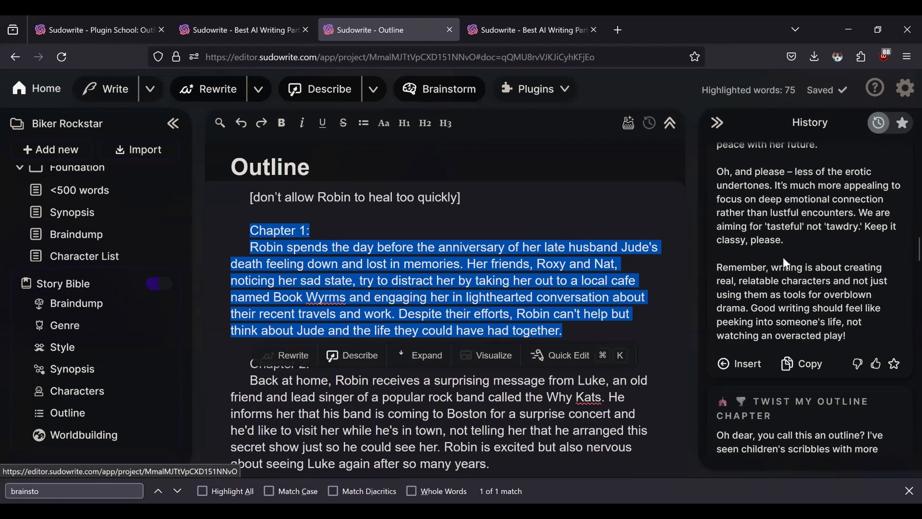
Review the Twist My Outline Chapter prompt on its plugin page, then return to the Outline document
{"action": "left_click", "coordinate": [236, 30]}
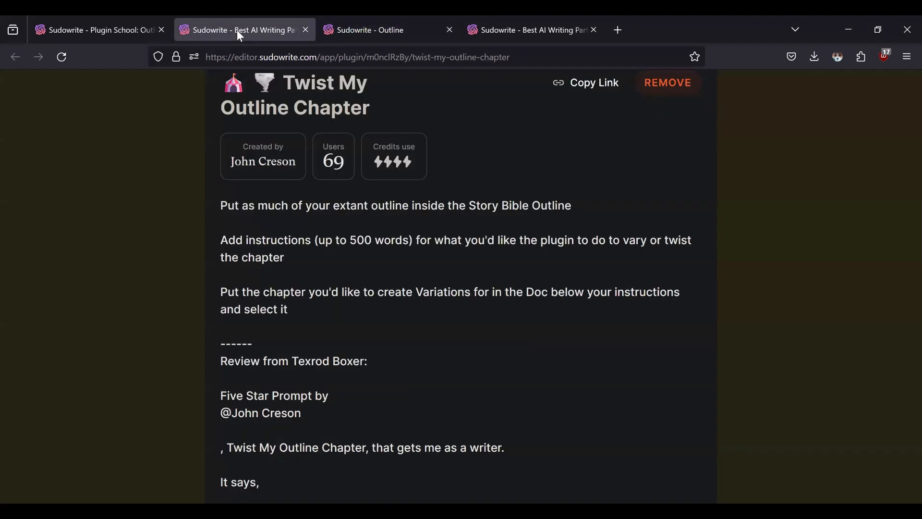
{"action": "scroll", "coordinate": [497, 287], "scroll_direction": "down", "scroll_amount": 15}
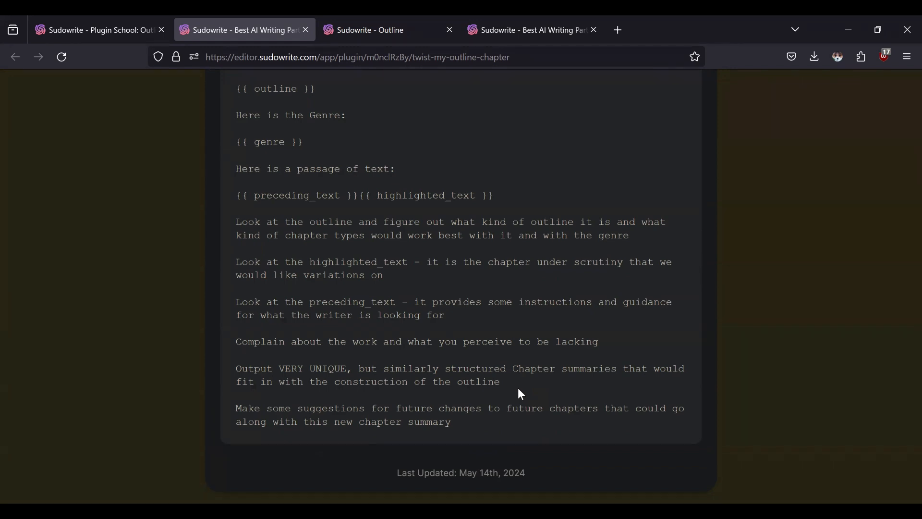
{"action": "left_click", "coordinate": [362, 36]}
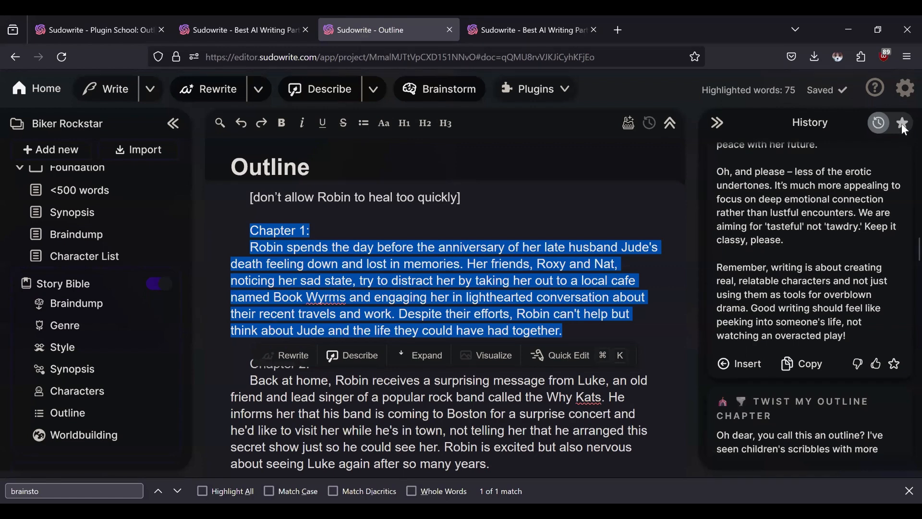
Check the account's recent activity for the credits used by the Twist My Outline Chapter run
{"action": "left_click", "coordinate": [906, 93]}
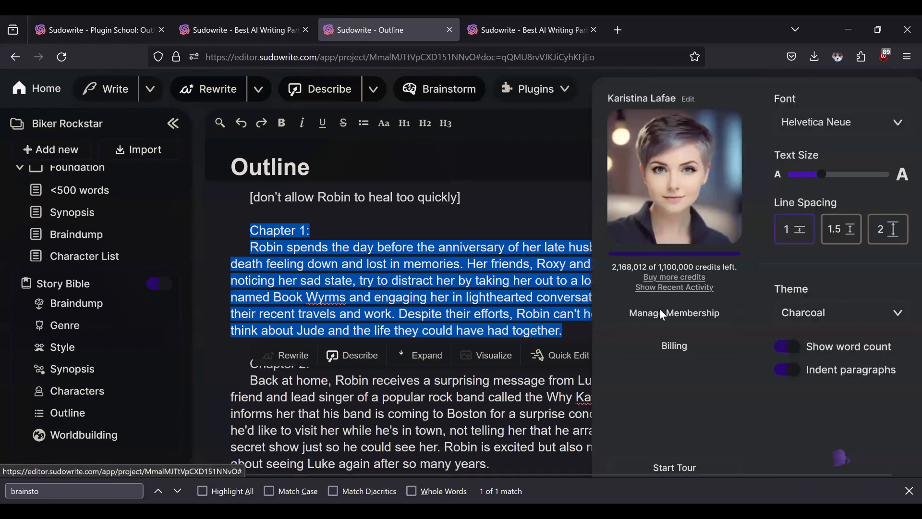
{"action": "left_click", "coordinate": [670, 287]}
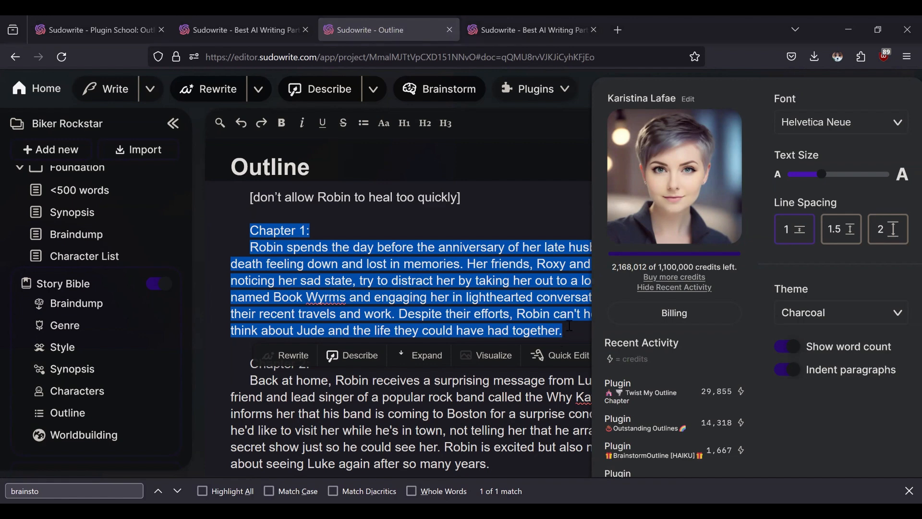
{"action": "left_click", "coordinate": [569, 326]}
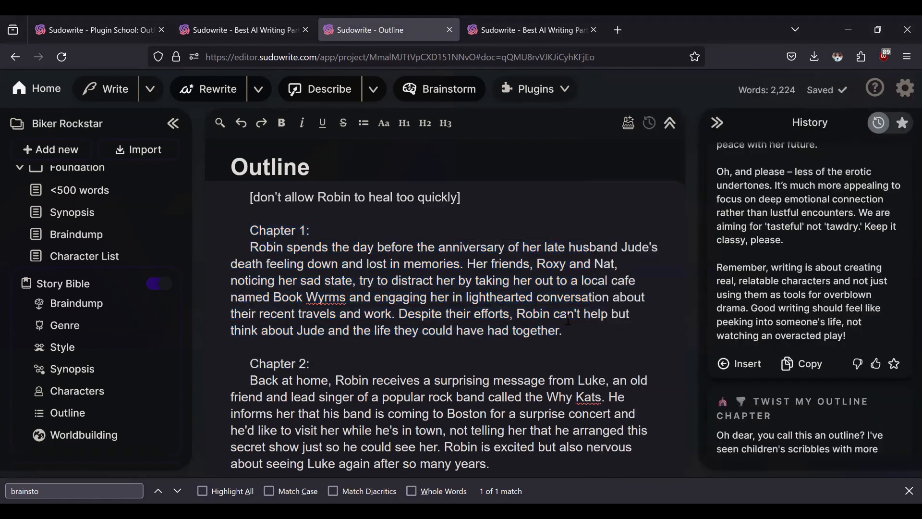
Reread the rewritten Chapter 1 and the future-chapter suggestions, comparing them with the plugin's prompt
{"action": "scroll", "coordinate": [833, 290], "scroll_direction": "up", "scroll_amount": 8}
{"action": "scroll", "coordinate": [833, 291], "scroll_direction": "up", "scroll_amount": 10}
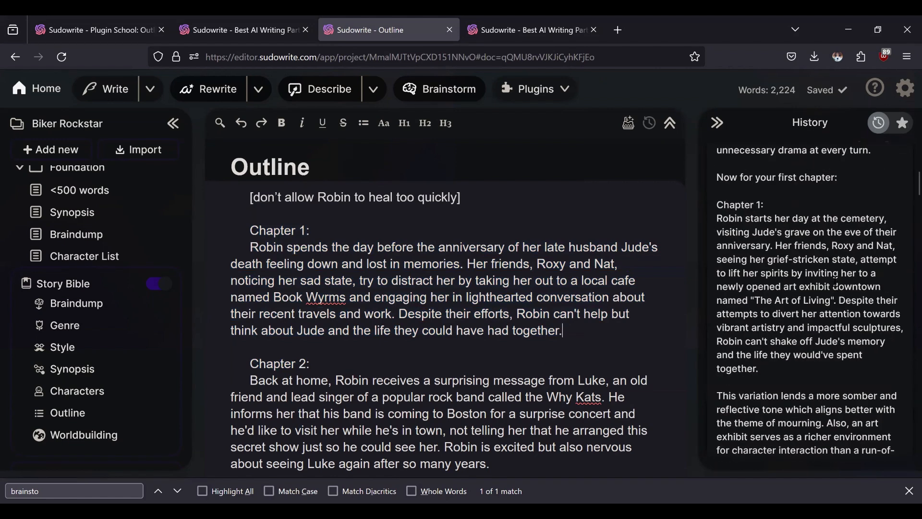
{"action": "scroll", "coordinate": [835, 288], "scroll_direction": "up", "scroll_amount": 3}
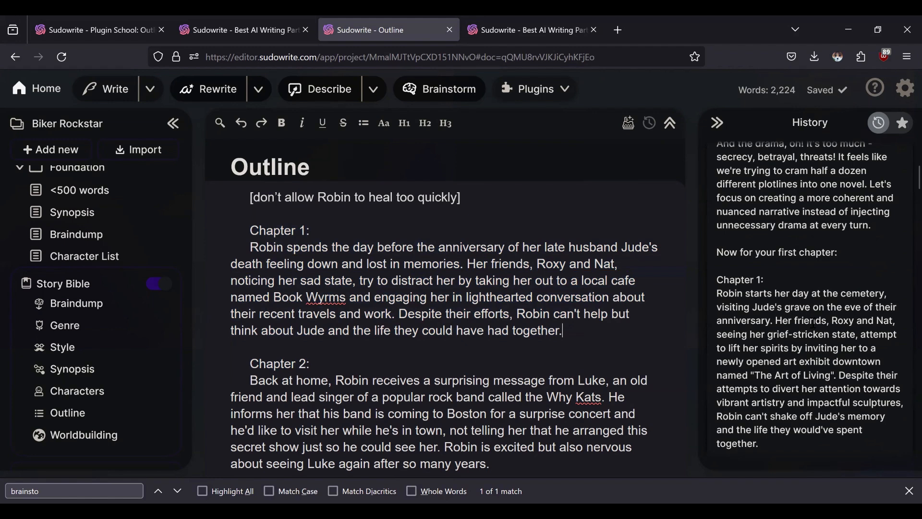
{"action": "scroll", "coordinate": [813, 322], "scroll_direction": "down", "scroll_amount": 15}
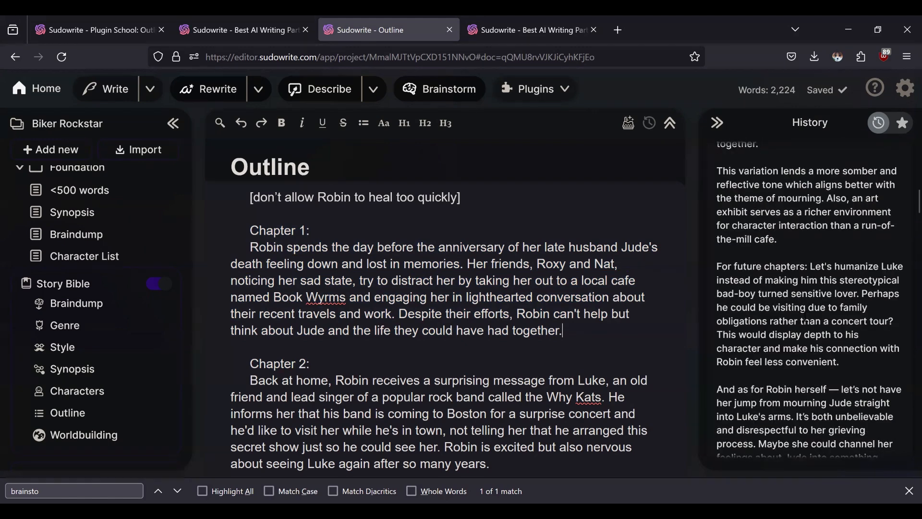
{"action": "scroll", "coordinate": [806, 314], "scroll_direction": "down", "scroll_amount": 10}
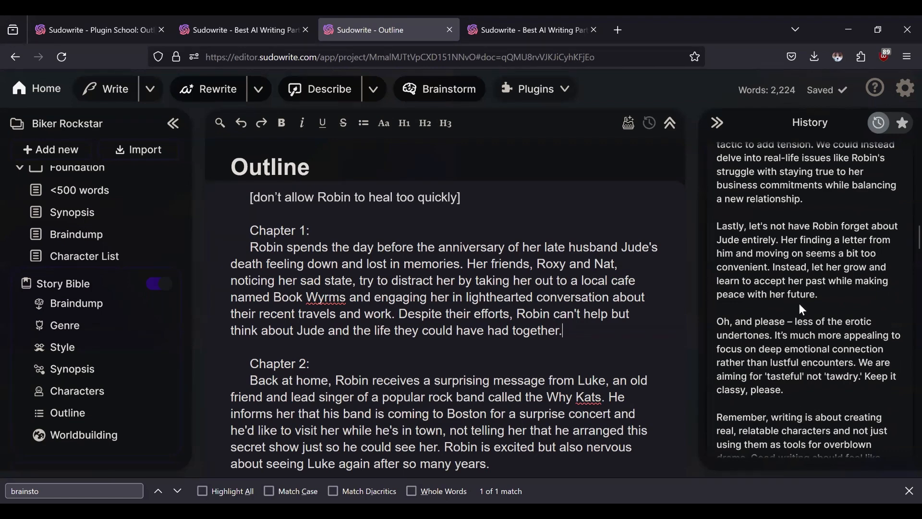
{"action": "scroll", "coordinate": [801, 307], "scroll_direction": "down", "scroll_amount": 5}
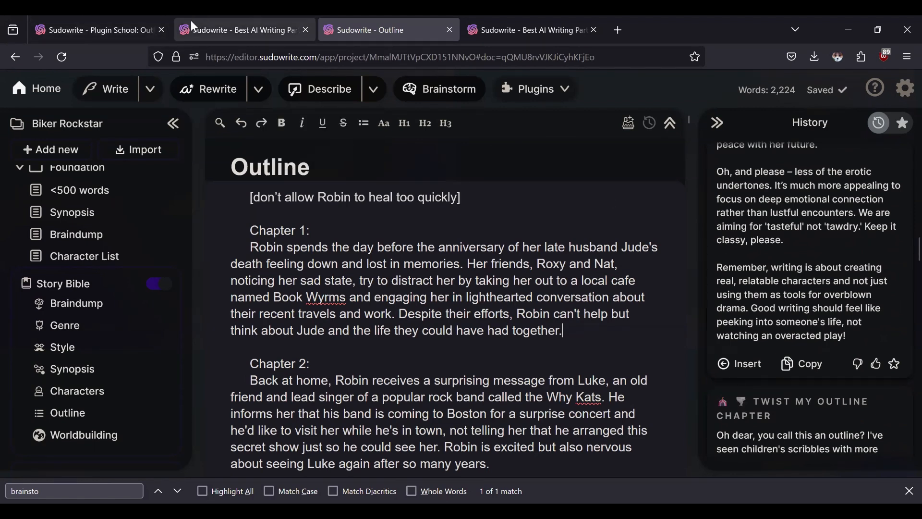
{"action": "left_click", "coordinate": [248, 19]}
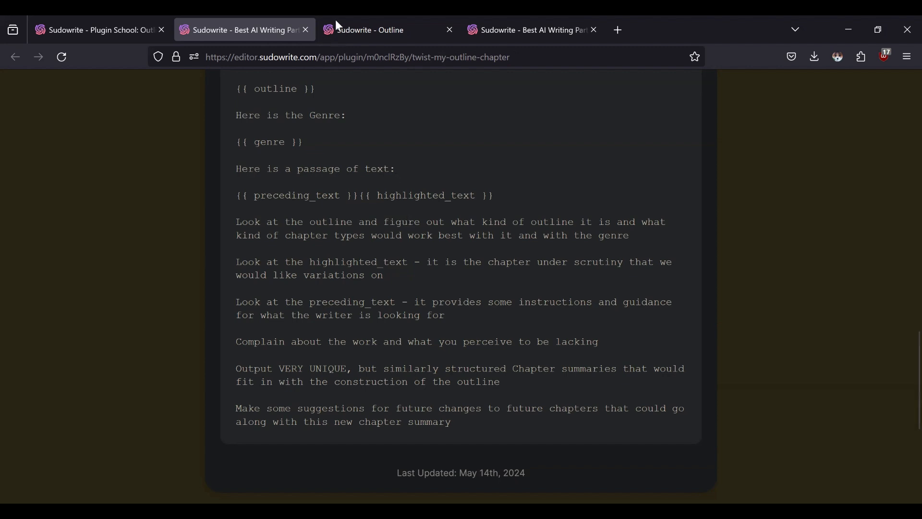
{"action": "left_click", "coordinate": [350, 28]}
{"action": "scroll", "coordinate": [795, 293], "scroll_direction": "up", "scroll_amount": 5}
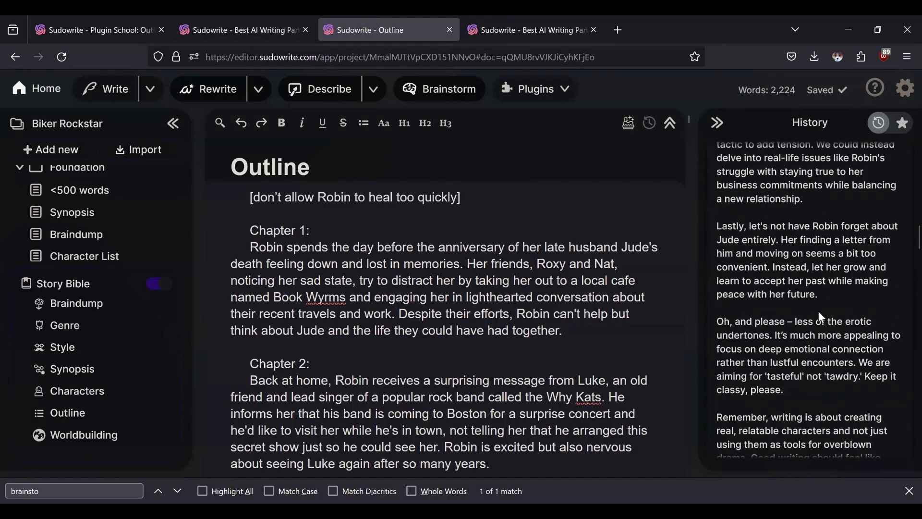
Reread the Twist My Outline Chapter suggestions for future chapters, then return to the critique at the start of the result
{"action": "scroll", "coordinate": [819, 312], "scroll_direction": "up", "scroll_amount": 6}
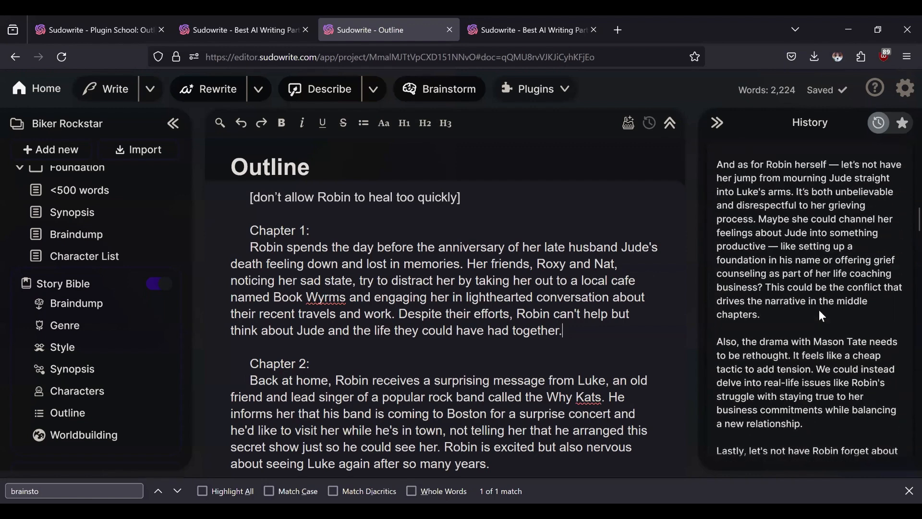
{"action": "scroll", "coordinate": [819, 312], "scroll_direction": "up", "scroll_amount": 2}
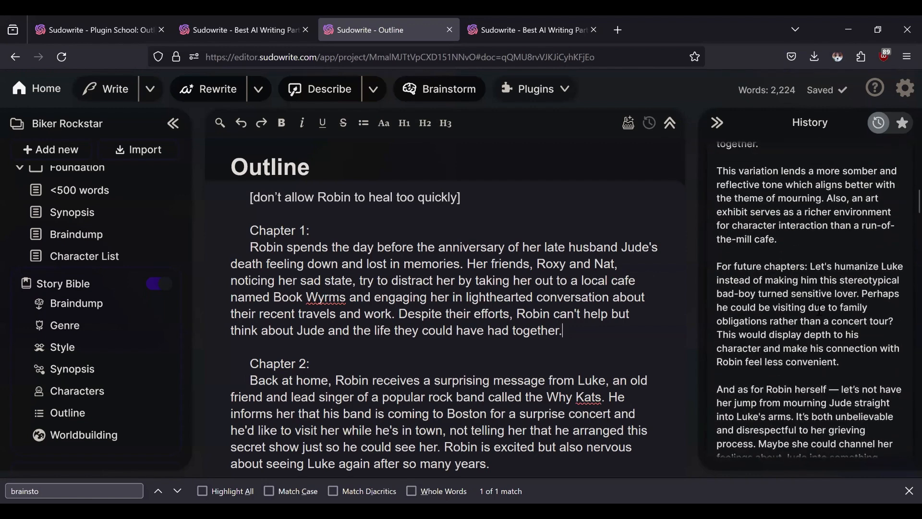
{"action": "scroll", "coordinate": [807, 310], "scroll_direction": "down", "scroll_amount": 2}
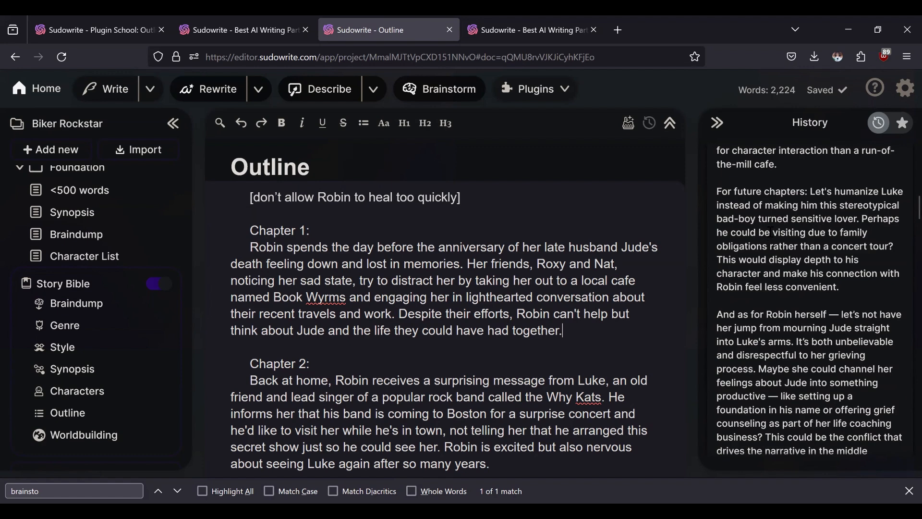
{"action": "scroll", "coordinate": [770, 233], "scroll_direction": "down", "scroll_amount": 6}
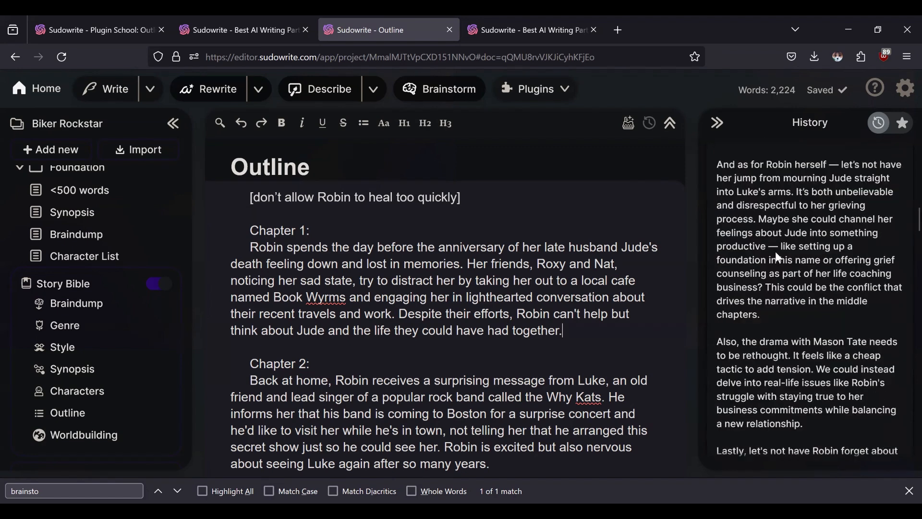
{"action": "scroll", "coordinate": [778, 266], "scroll_direction": "up", "scroll_amount": 6}
{"action": "scroll", "coordinate": [778, 267], "scroll_direction": "up", "scroll_amount": 10}
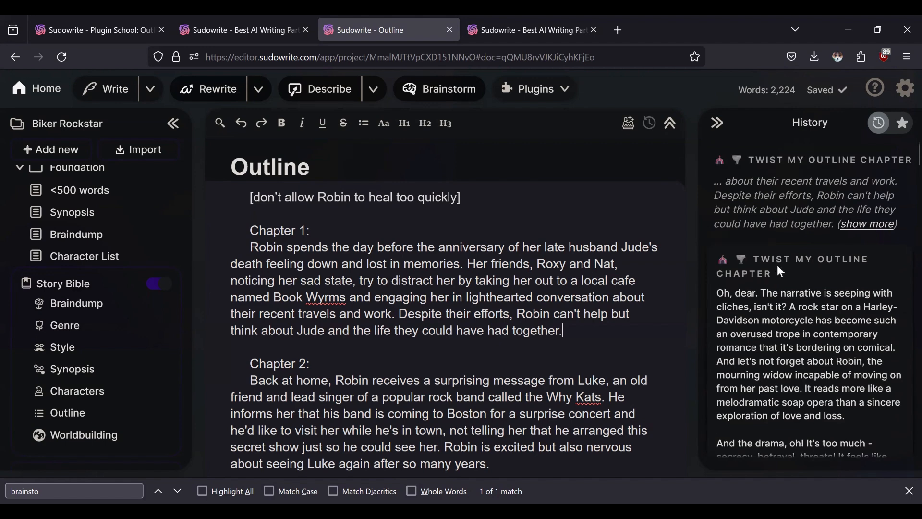
Review the Twist My Outline Chapter plugin page again, from its prompt back up to its description
{"action": "left_click", "coordinate": [238, 29]}
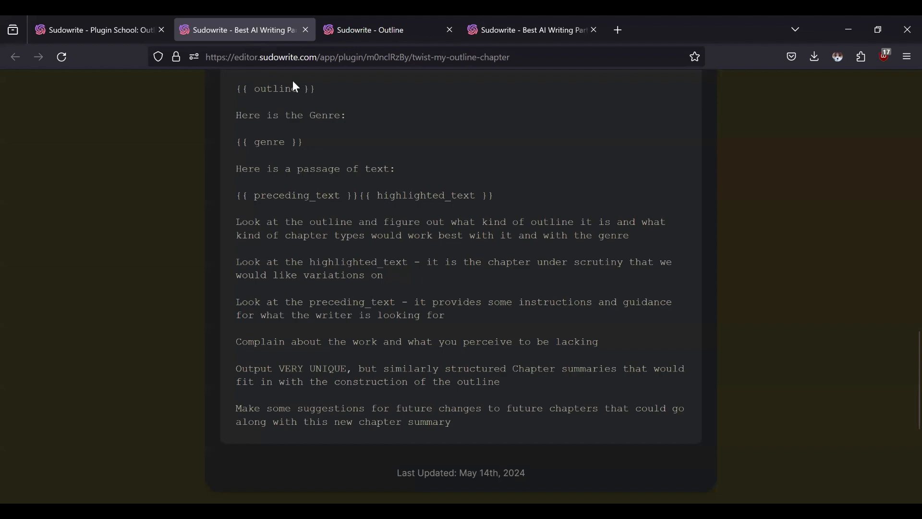
{"action": "scroll", "coordinate": [322, 174], "scroll_direction": "up", "scroll_amount": 10}
{"action": "scroll", "coordinate": [324, 171], "scroll_direction": "up", "scroll_amount": 10}
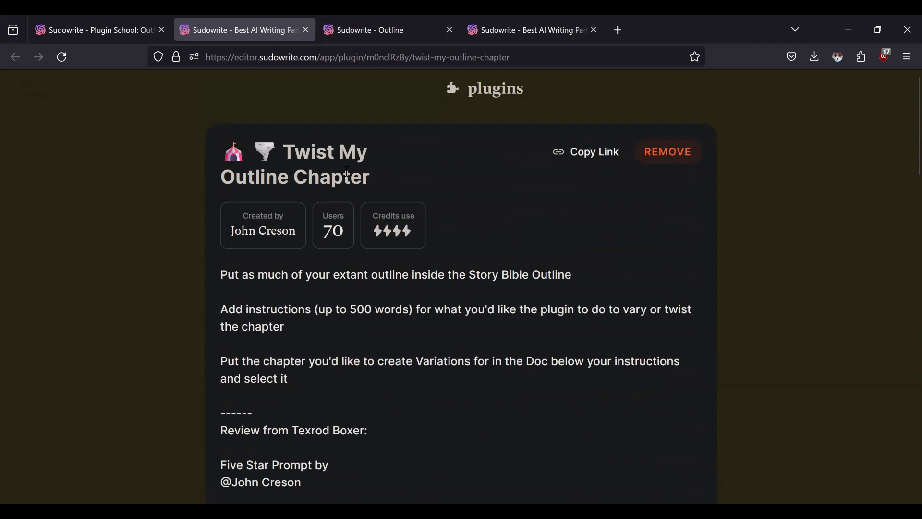
Close the Twist My Outline Chapter page and open the Mega Romance Outline plugin page from the Plugin School list
{"action": "left_click", "coordinate": [306, 30]}
{"action": "left_click", "coordinate": [106, 20]}
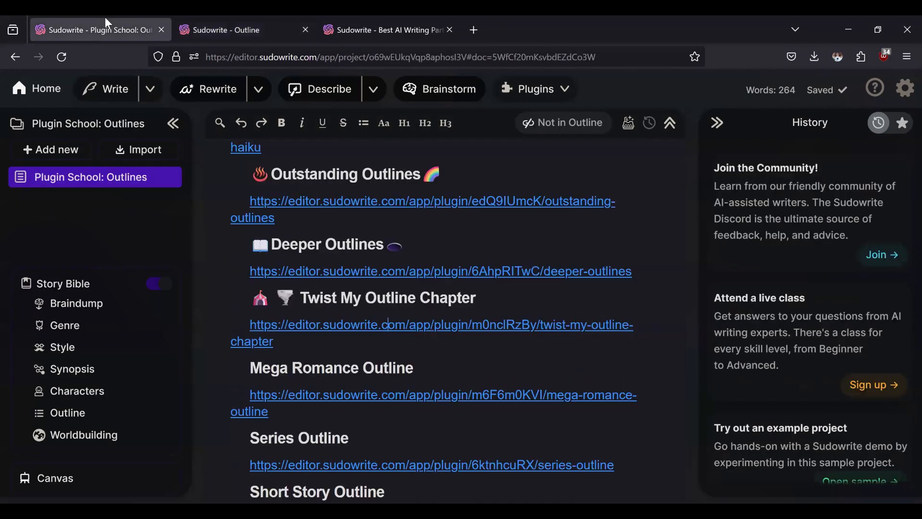
{"action": "left_click", "coordinate": [397, 395]}
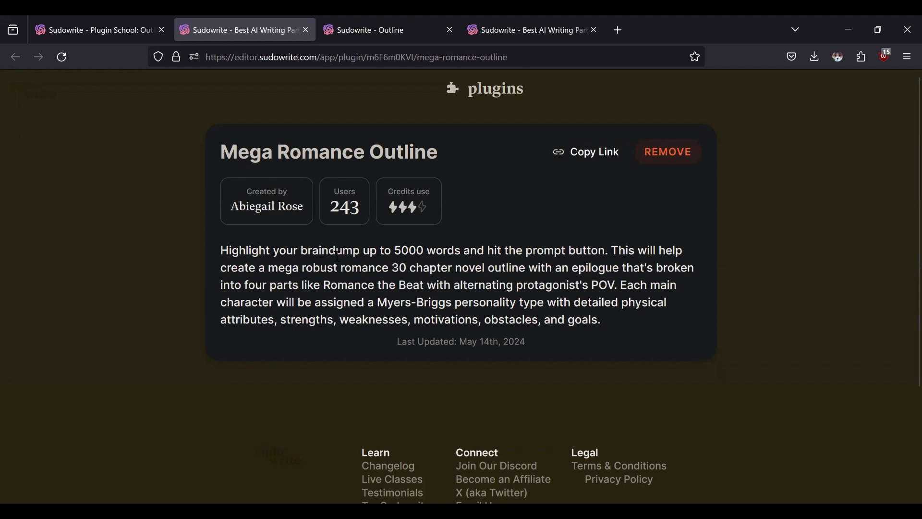
Open the Braindump document in the Biker Rockstar project and check the Mega Romance Outline description for its input requirements
{"action": "left_click", "coordinate": [380, 29]}
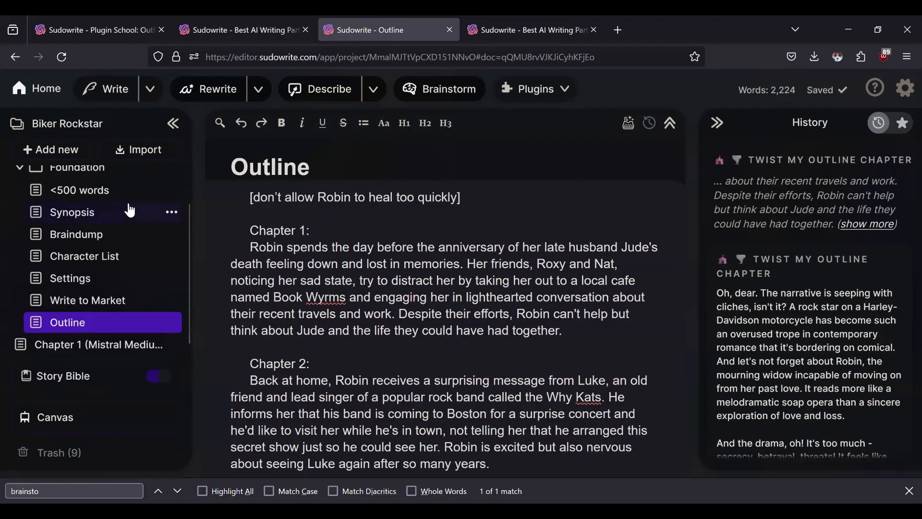
{"action": "scroll", "coordinate": [129, 211], "scroll_direction": "up", "scroll_amount": 1}
{"action": "left_click", "coordinate": [91, 267]}
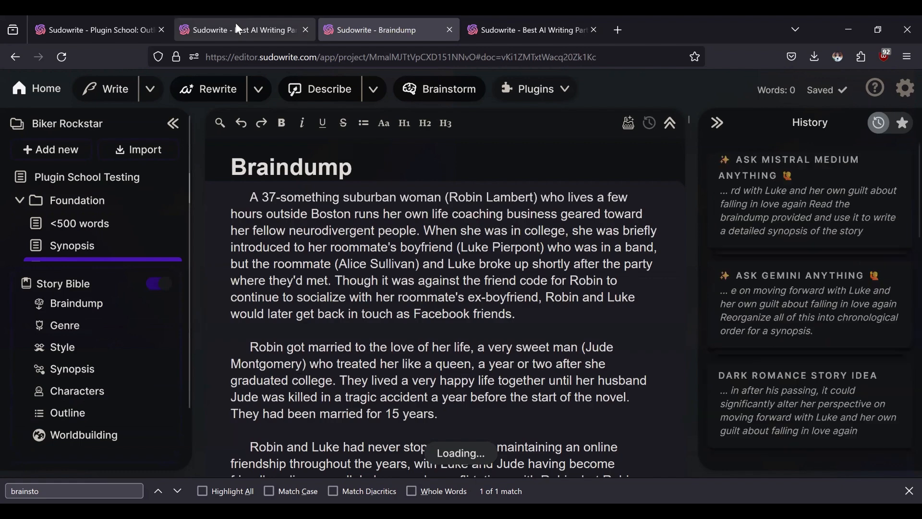
{"action": "left_click", "coordinate": [237, 27]}
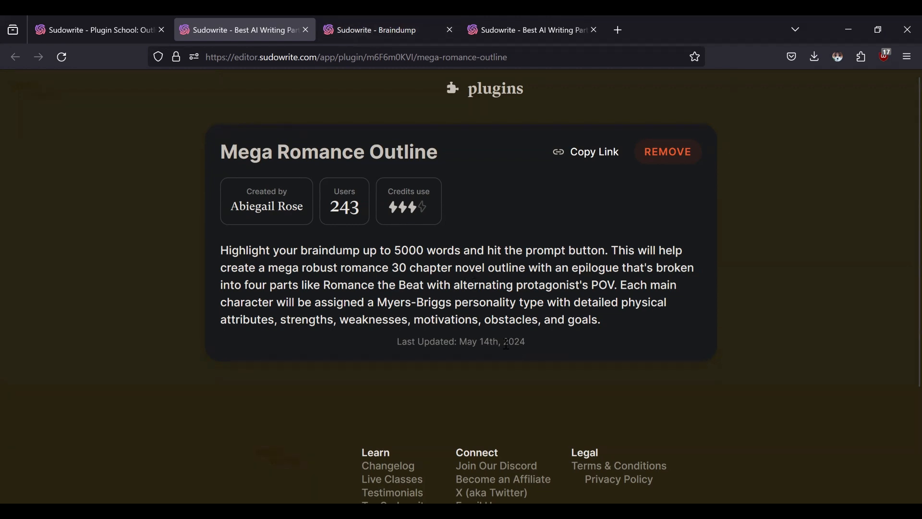
{"action": "left_click", "coordinate": [391, 30]}
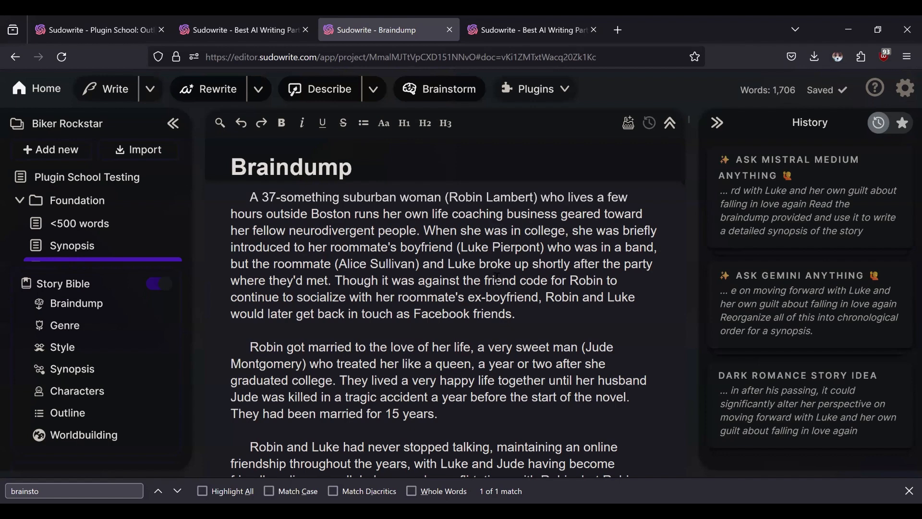
Add the married surname after the heroine's name in the Braindump's opening sentence
{"action": "left_click", "coordinate": [535, 197]}
{"action": "type", "text": "Montog"}
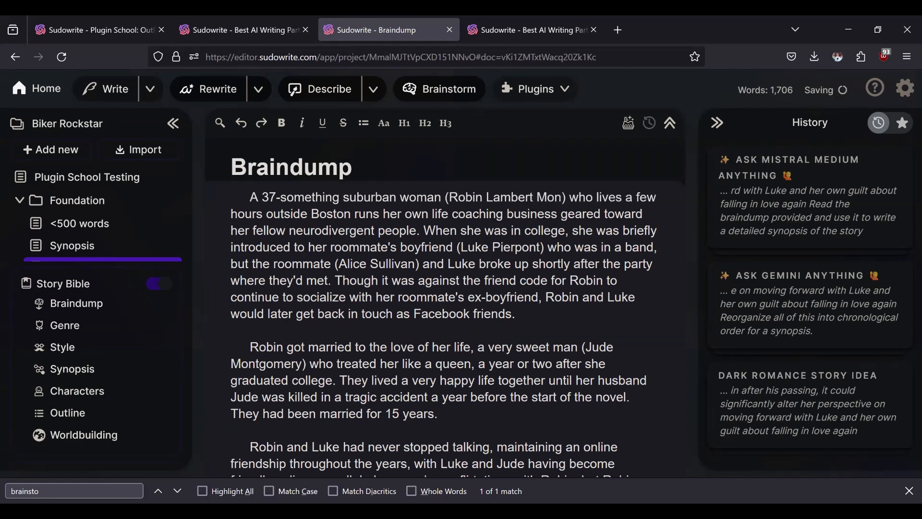
{"action": "key", "text": "BackSpace"}
{"action": "key", "text": "BackSpace"}
{"action": "type", "text": "gomery"}
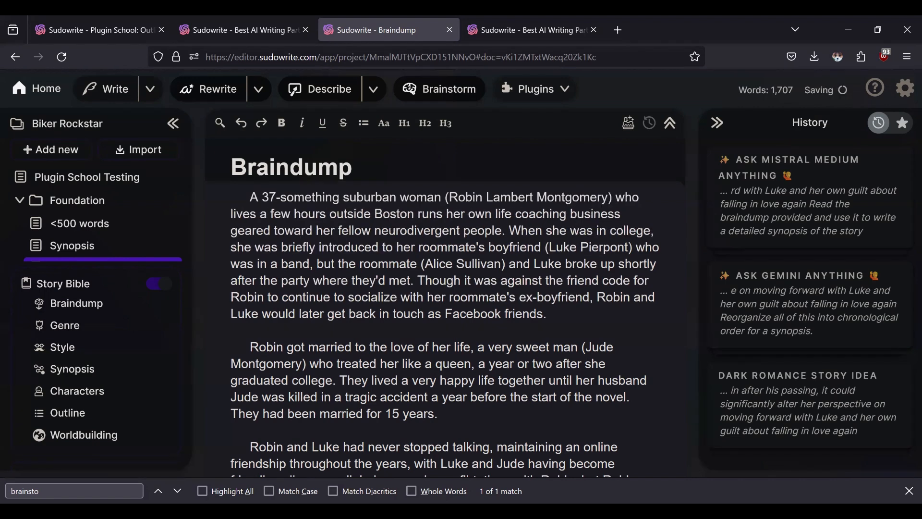
Select the entire Braindump text and run the Mega Romance Outline plugin on it
{"action": "key", "text": "ctrl+a"}
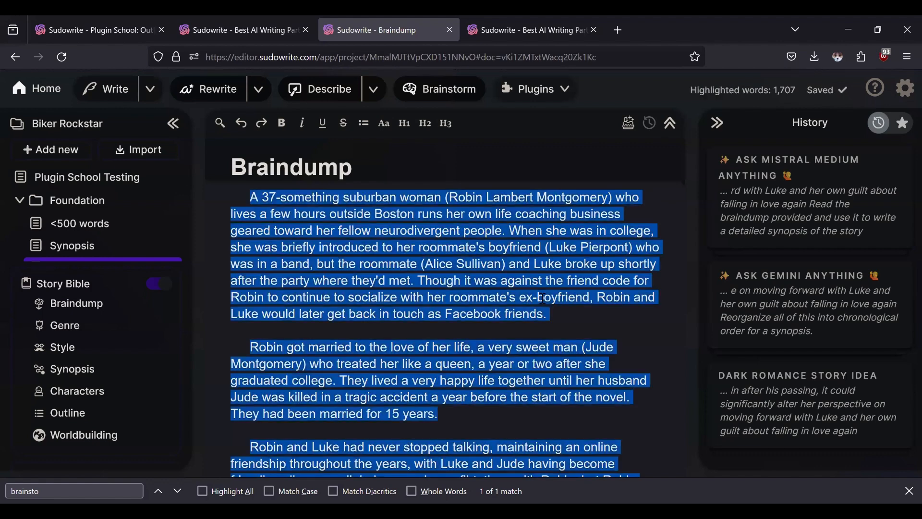
{"action": "left_click", "coordinate": [220, 23]}
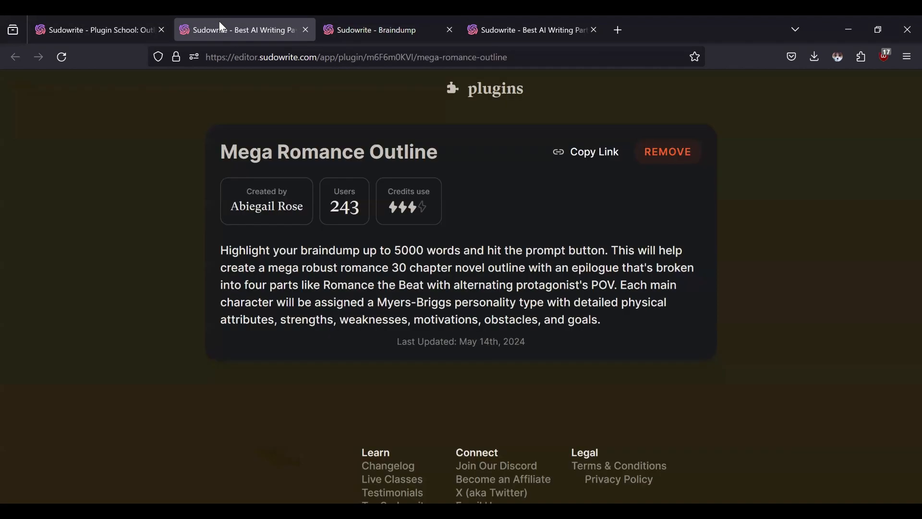
{"action": "left_click", "coordinate": [343, 30]}
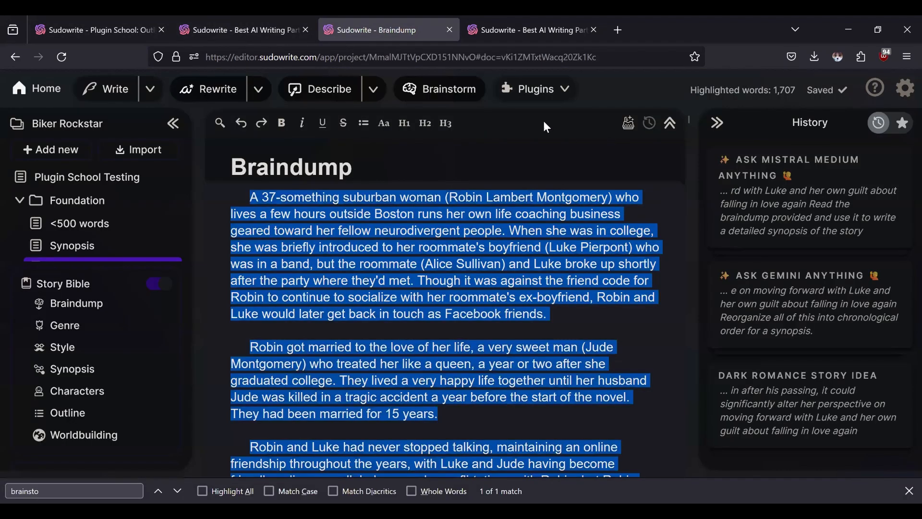
{"action": "left_click", "coordinate": [526, 89]}
{"action": "scroll", "coordinate": [566, 249], "scroll_direction": "down", "scroll_amount": 5}
{"action": "scroll", "coordinate": [572, 273], "scroll_direction": "down", "scroll_amount": 10}
{"action": "scroll", "coordinate": [587, 295], "scroll_direction": "down", "scroll_amount": 8}
{"action": "scroll", "coordinate": [587, 297], "scroll_direction": "down", "scroll_amount": 10}
{"action": "scroll", "coordinate": [587, 297], "scroll_direction": "down", "scroll_amount": 10}
{"action": "scroll", "coordinate": [586, 301], "scroll_direction": "down", "scroll_amount": 10}
{"action": "scroll", "coordinate": [586, 300], "scroll_direction": "down", "scroll_amount": 10}
{"action": "scroll", "coordinate": [587, 302], "scroll_direction": "down", "scroll_amount": 10}
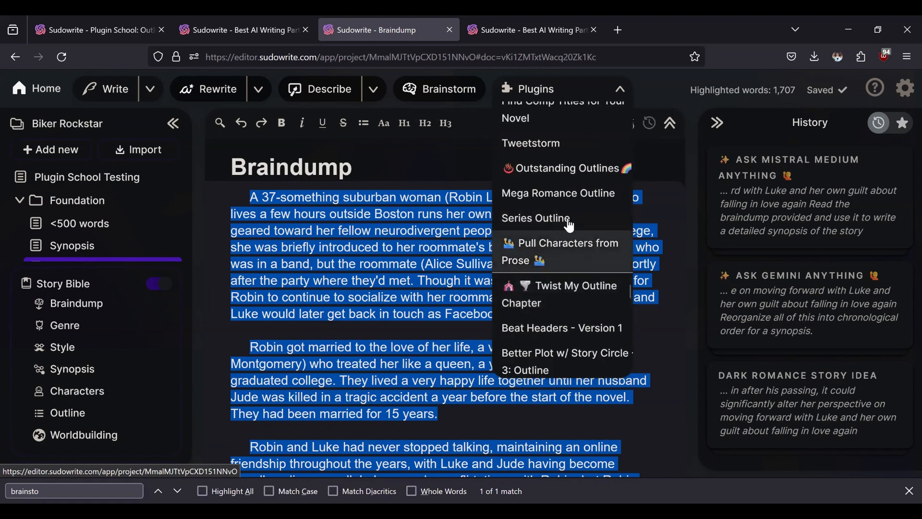
{"action": "left_click", "coordinate": [571, 194]}
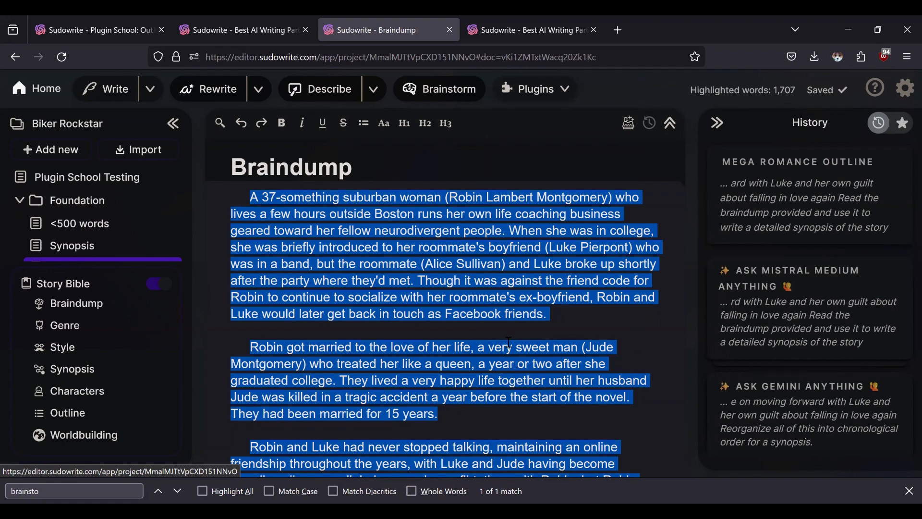
Expand the Mega Romance Outline result and read its chapters through to the end, comparing them with the Braindump
{"action": "left_click", "coordinate": [801, 255]}
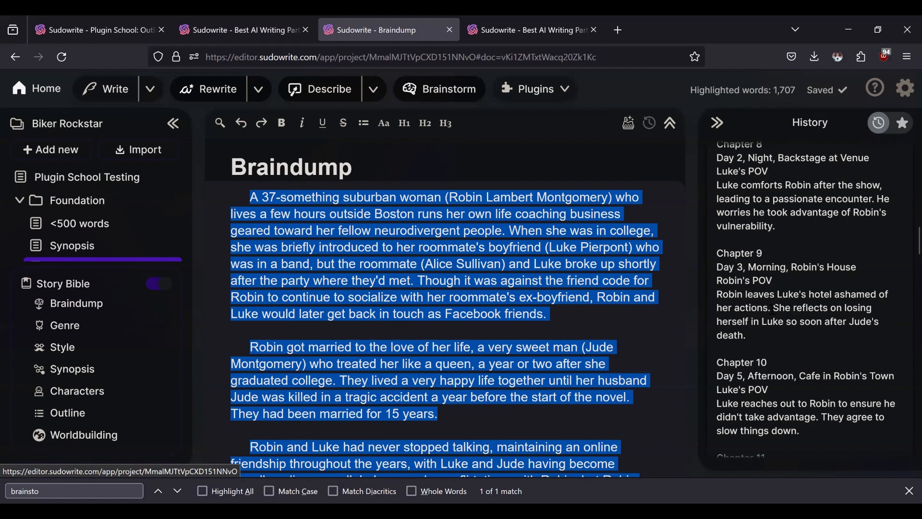
{"action": "scroll", "coordinate": [773, 312], "scroll_direction": "down", "scroll_amount": 3}
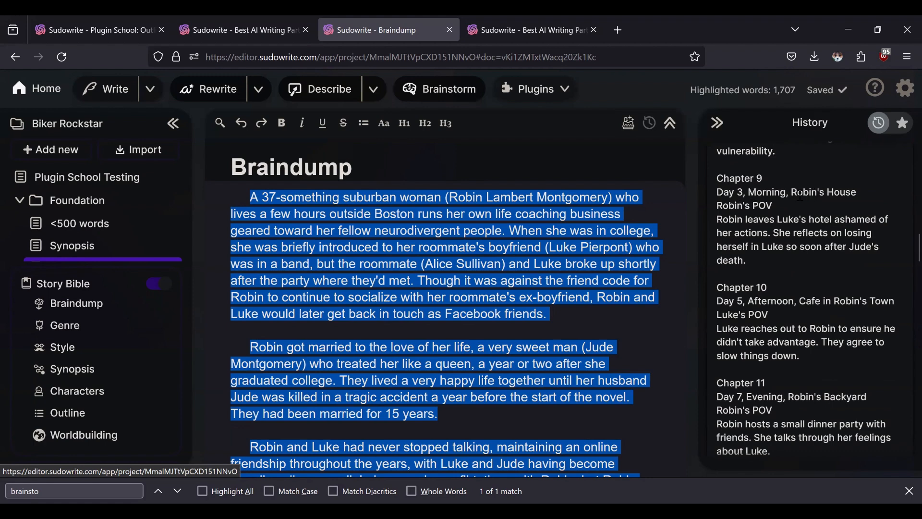
{"action": "scroll", "coordinate": [786, 282], "scroll_direction": "down", "scroll_amount": 2}
{"action": "scroll", "coordinate": [776, 283], "scroll_direction": "down", "scroll_amount": 2}
{"action": "scroll", "coordinate": [771, 280], "scroll_direction": "up", "scroll_amount": 2}
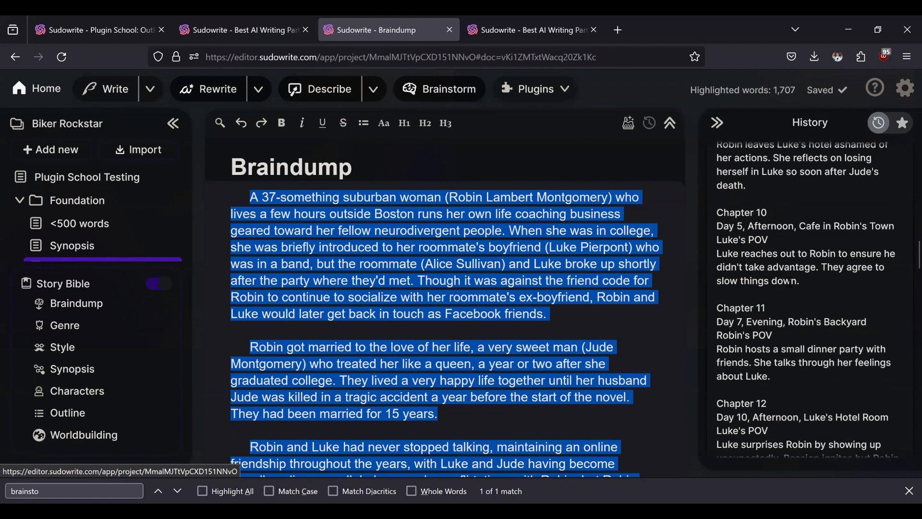
{"action": "scroll", "coordinate": [791, 283], "scroll_direction": "down", "scroll_amount": 15}
{"action": "scroll", "coordinate": [784, 294], "scroll_direction": "down", "scroll_amount": 2}
{"action": "scroll", "coordinate": [784, 294], "scroll_direction": "up", "scroll_amount": 2}
{"action": "scroll", "coordinate": [785, 295], "scroll_direction": "down", "scroll_amount": 4}
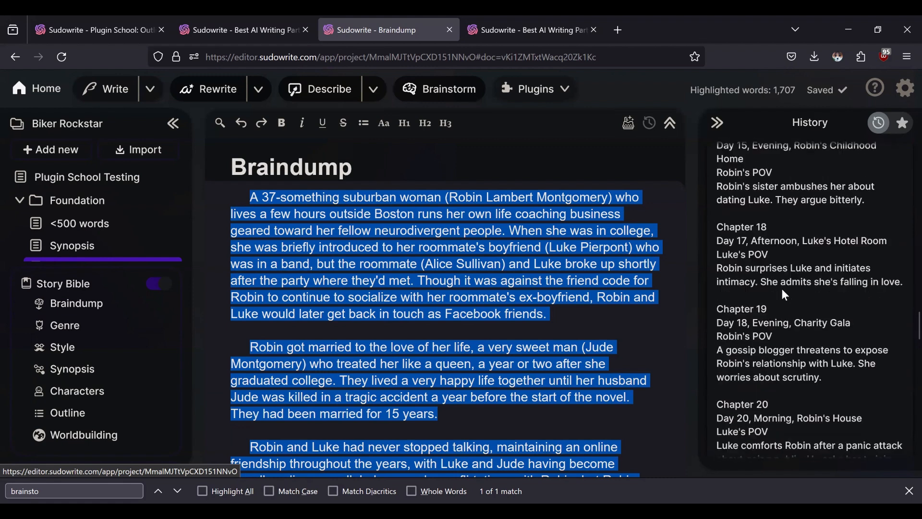
{"action": "scroll", "coordinate": [783, 293], "scroll_direction": "down", "scroll_amount": 4}
{"action": "scroll", "coordinate": [785, 290], "scroll_direction": "down", "scroll_amount": 2}
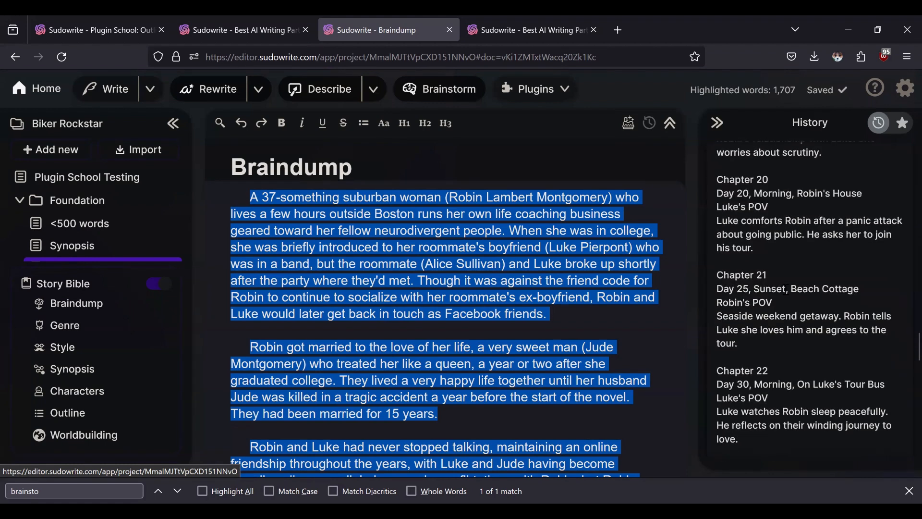
{"action": "scroll", "coordinate": [788, 294], "scroll_direction": "down", "scroll_amount": 3}
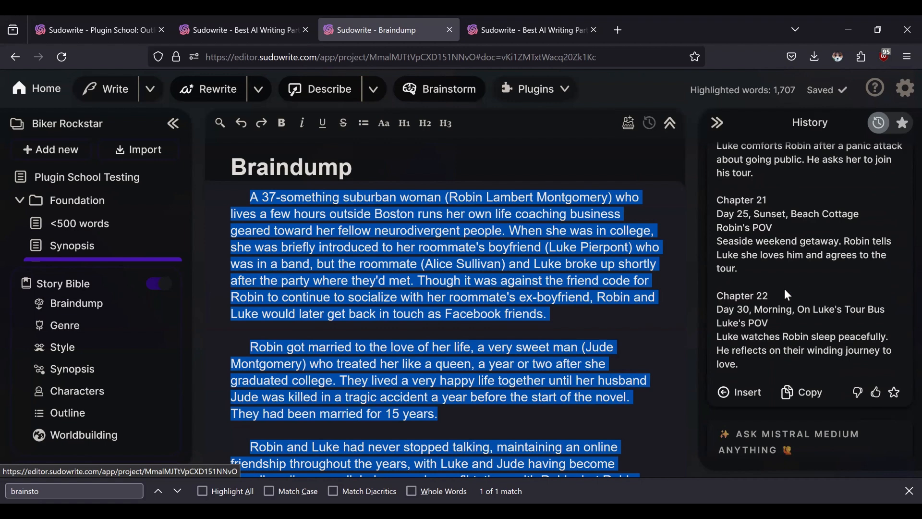
{"action": "scroll", "coordinate": [769, 296], "scroll_direction": "down", "scroll_amount": 3}
{"action": "scroll", "coordinate": [756, 296], "scroll_direction": "up", "scroll_amount": 3}
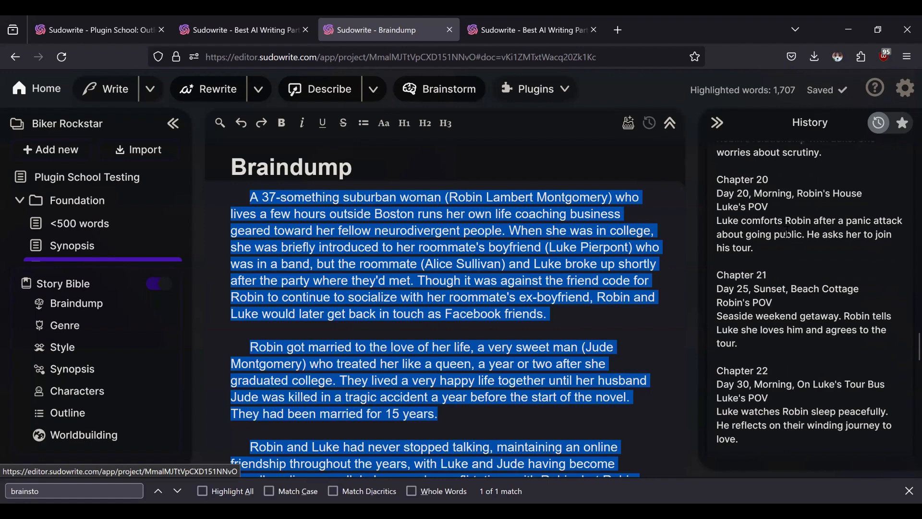
{"action": "scroll", "coordinate": [690, 251], "scroll_direction": "down", "scroll_amount": 7}
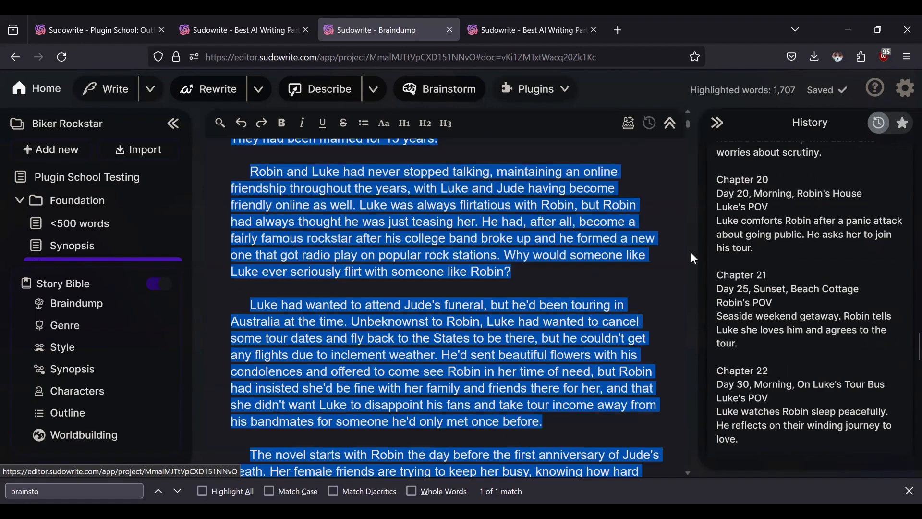
Check the account's recent activity for the credits used by the Mega Romance Outline run
{"action": "scroll", "coordinate": [834, 263], "scroll_direction": "up", "scroll_amount": 20}
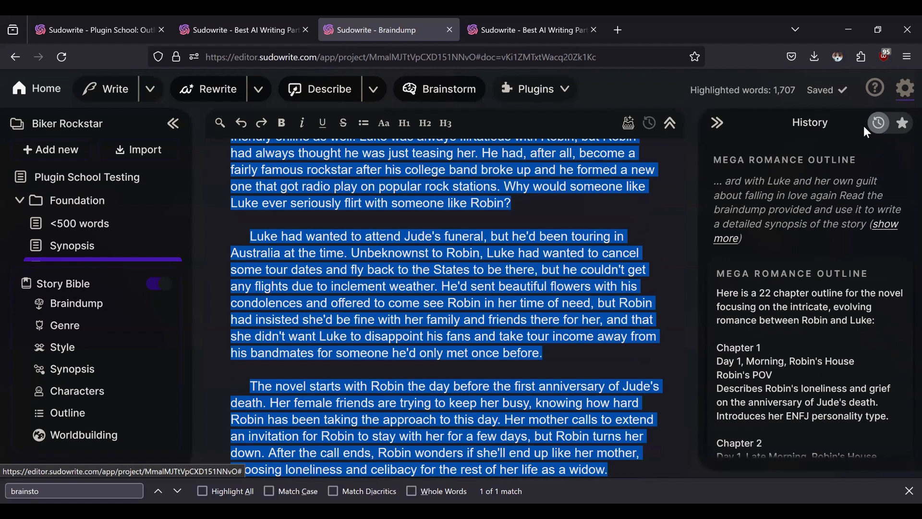
{"action": "left_click", "coordinate": [906, 88]}
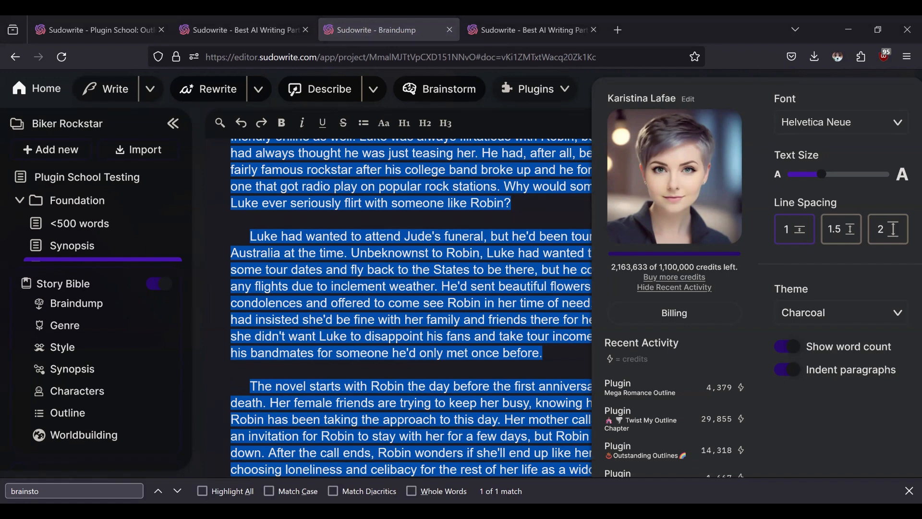
{"action": "left_click", "coordinate": [586, 209]}
Reread the early chapters of the generated romance outline, checking their timing, settings, points of view and personality types
{"action": "scroll", "coordinate": [812, 225], "scroll_direction": "down", "scroll_amount": 5}
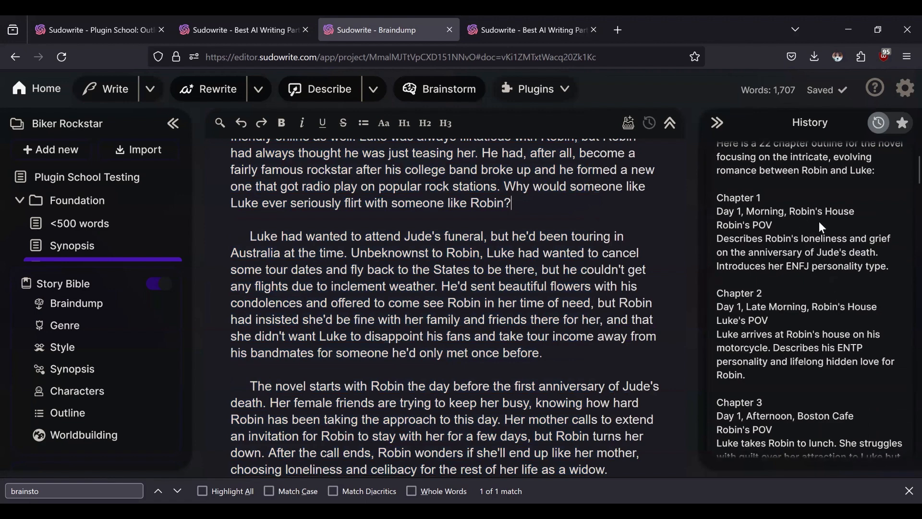
{"action": "scroll", "coordinate": [801, 383], "scroll_direction": "down", "scroll_amount": 10}
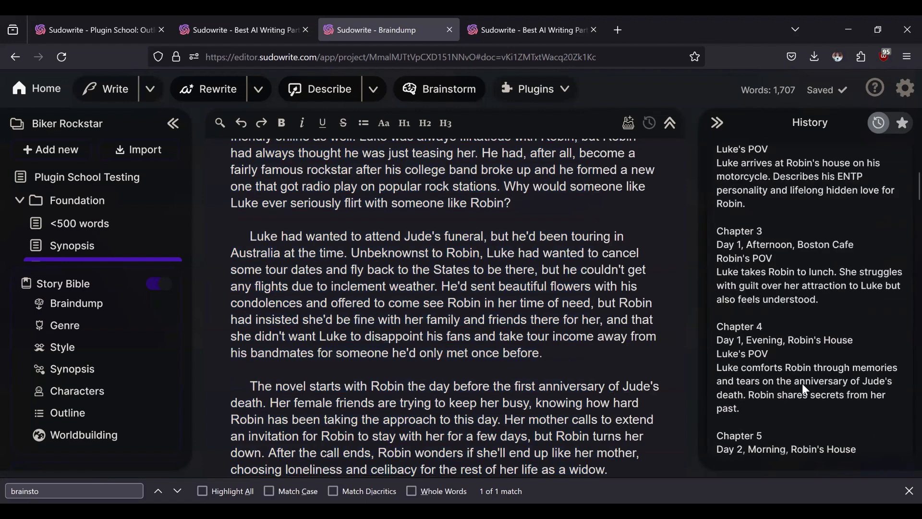
{"action": "scroll", "coordinate": [799, 387], "scroll_direction": "down", "scroll_amount": 2}
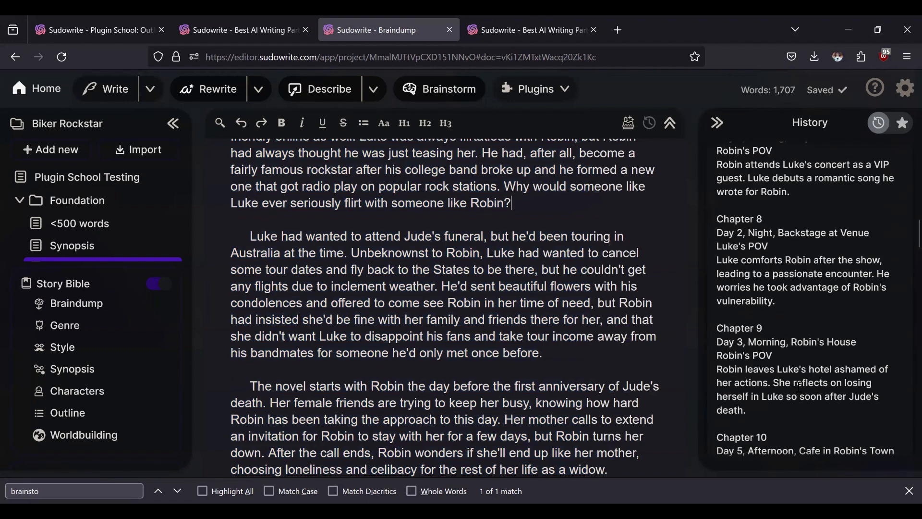
{"action": "scroll", "coordinate": [781, 321], "scroll_direction": "down", "scroll_amount": 4}
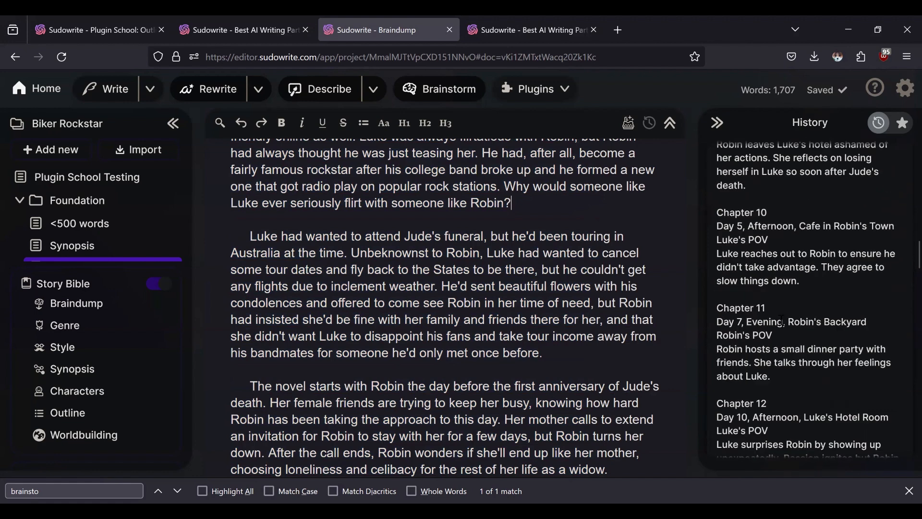
{"action": "scroll", "coordinate": [781, 321], "scroll_direction": "up", "scroll_amount": 15}
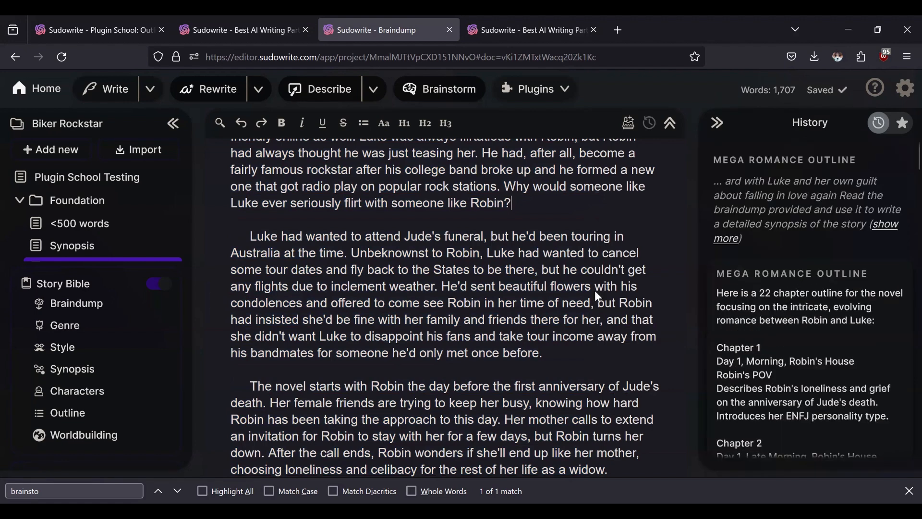
Close the Mega Romance Outline page and open the Series Outline plugin's page from the Plugin School list
{"action": "left_click", "coordinate": [299, 35]}
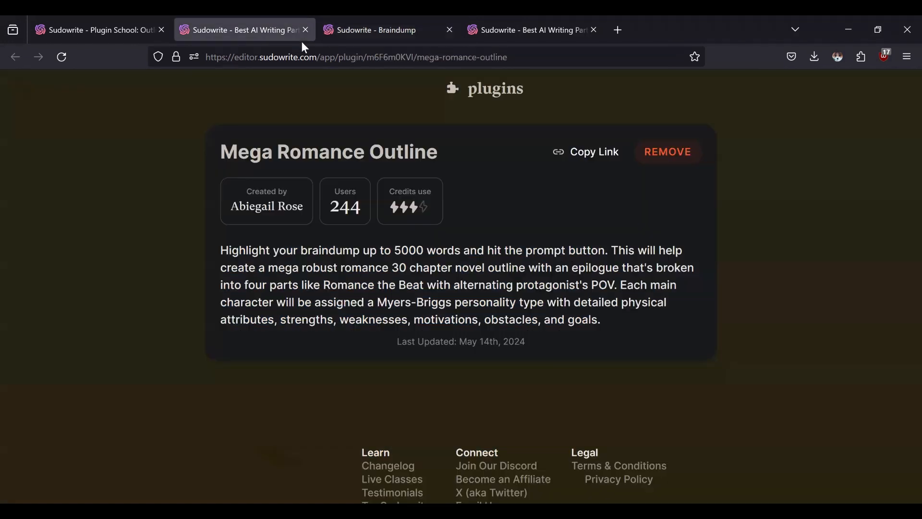
{"action": "left_click", "coordinate": [306, 30]}
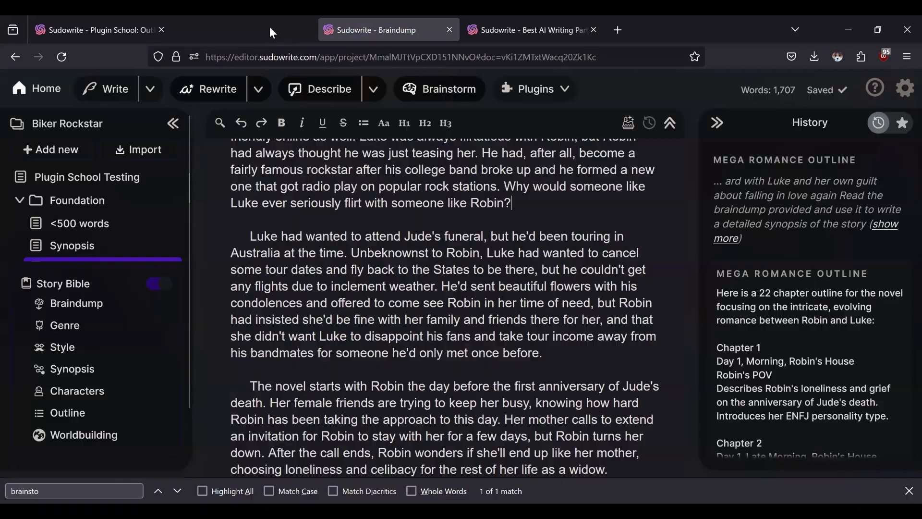
{"action": "left_click", "coordinate": [82, 30]}
{"action": "scroll", "coordinate": [488, 322], "scroll_direction": "down", "scroll_amount": 3}
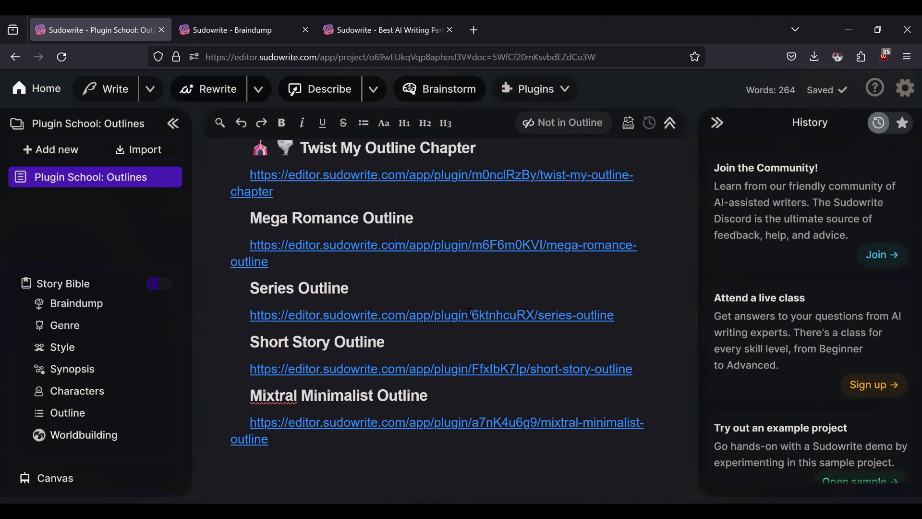
{"action": "left_click", "coordinate": [434, 315]}
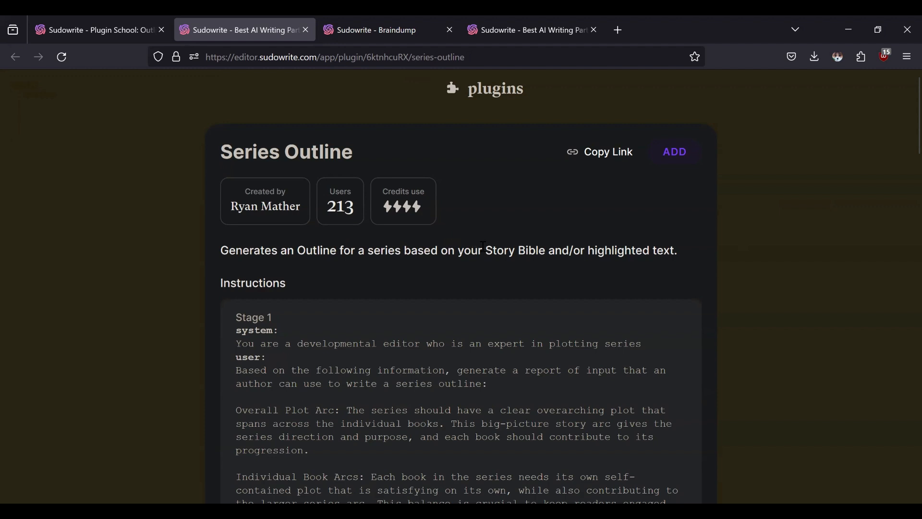
Read the Series Outline plugin's Stage 1 and Stage 2 instructions, including the Story Bible fields they draw on
{"action": "scroll", "coordinate": [480, 254], "scroll_direction": "down", "scroll_amount": 3}
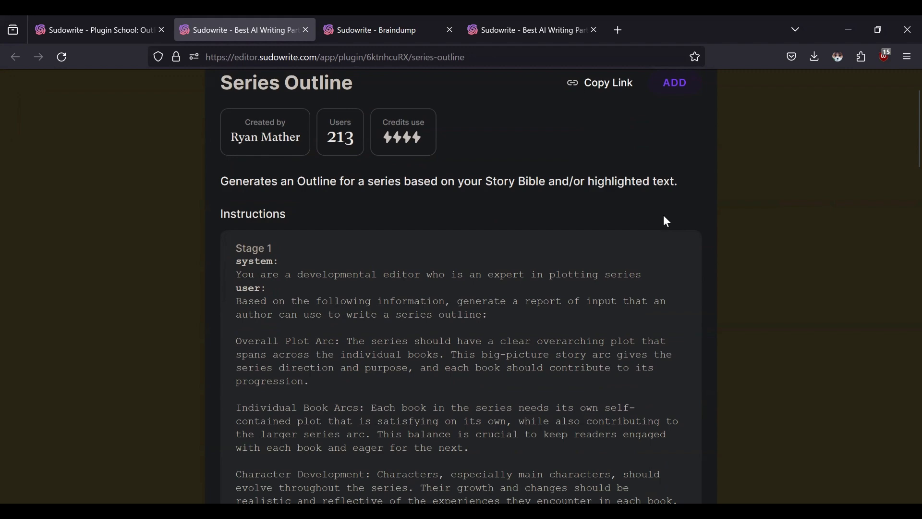
{"action": "scroll", "coordinate": [654, 279], "scroll_direction": "down", "scroll_amount": 5}
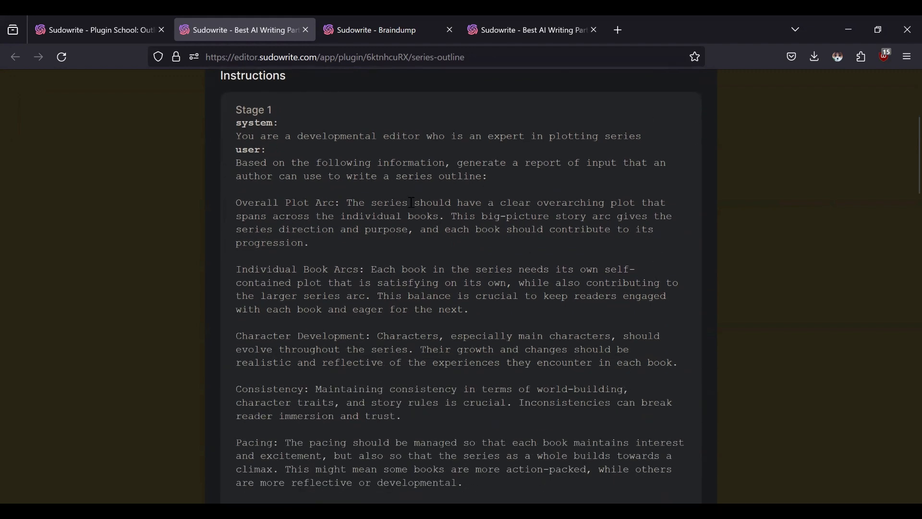
{"action": "scroll", "coordinate": [420, 229], "scroll_direction": "down", "scroll_amount": 5}
{"action": "scroll", "coordinate": [420, 229], "scroll_direction": "down", "scroll_amount": 8}
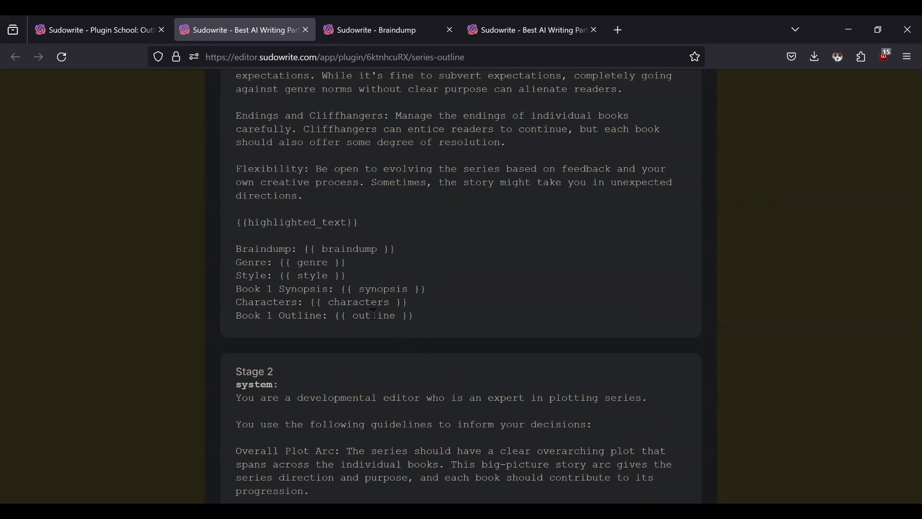
{"action": "scroll", "coordinate": [374, 315], "scroll_direction": "down", "scroll_amount": 13}
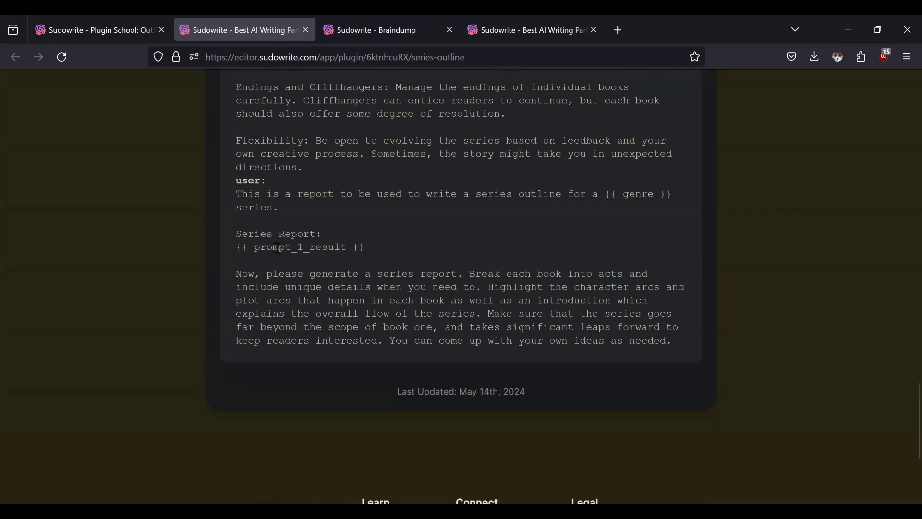
{"action": "scroll", "coordinate": [277, 247], "scroll_direction": "up", "scroll_amount": 15}
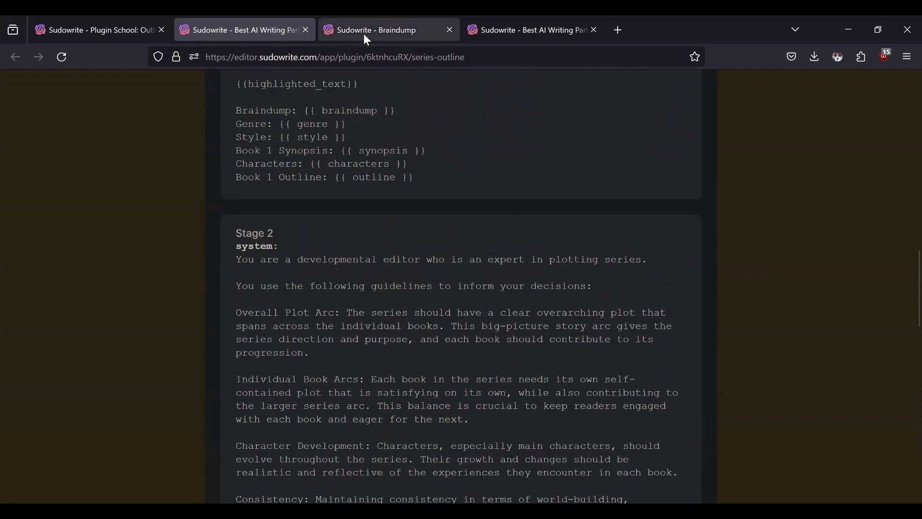
Open the Plugin School Testing document in the Biker Rockstar project
{"action": "left_click", "coordinate": [509, 24]}
{"action": "left_click", "coordinate": [433, 30]}
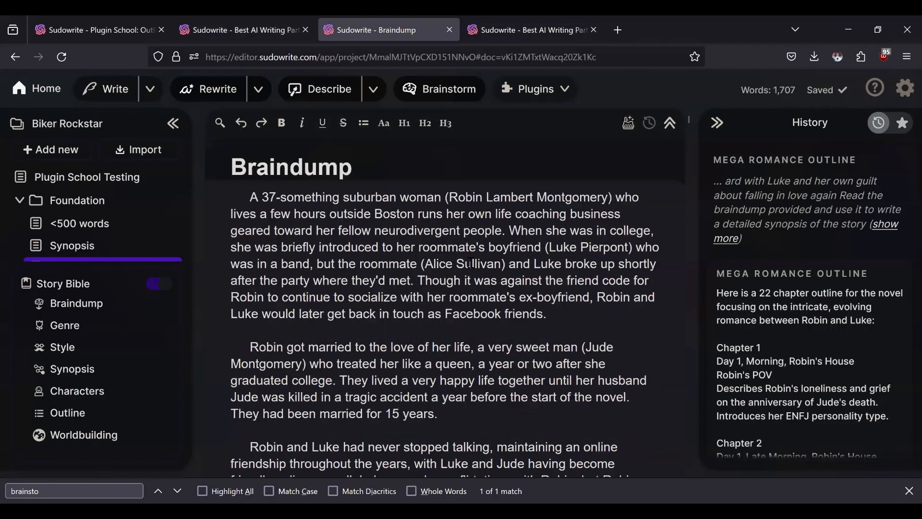
{"action": "left_click", "coordinate": [87, 230]}
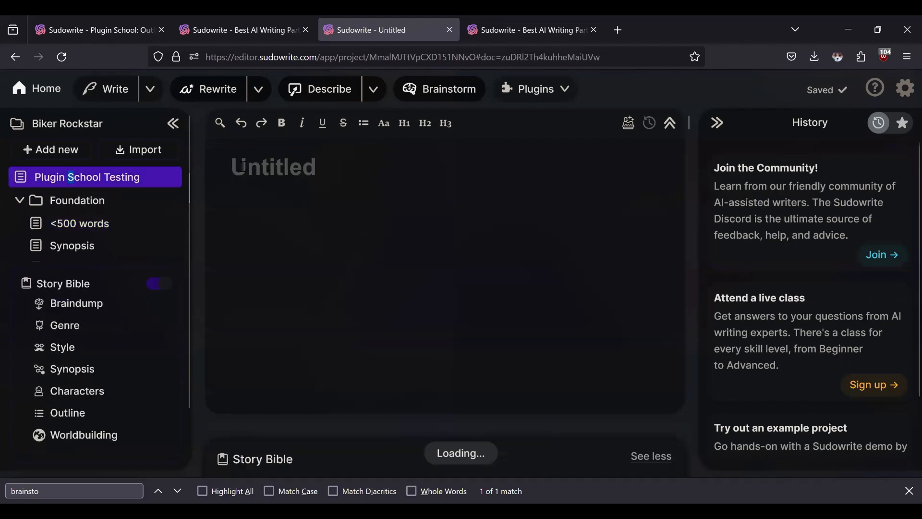
{"action": "double_click", "coordinate": [243, 163]}
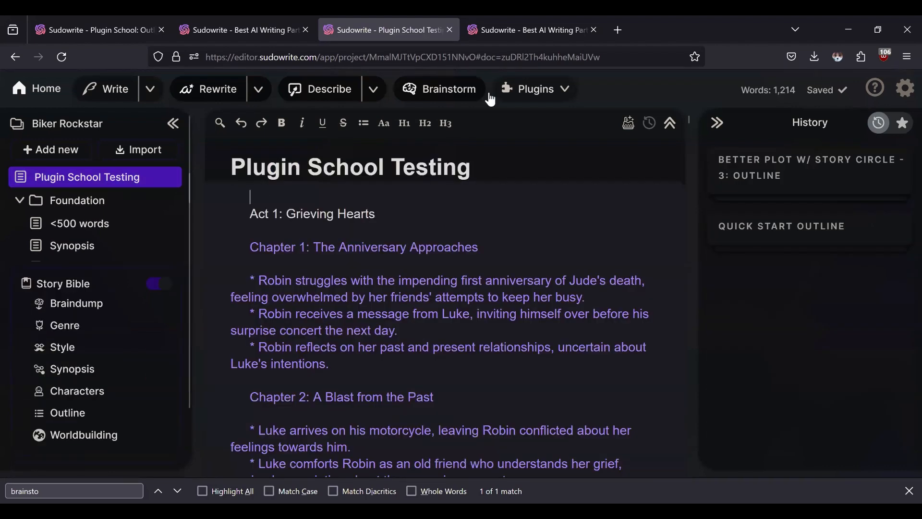
Return to the Series Outline plugin's page and add the plugin to the account
{"action": "left_click", "coordinate": [273, 24]}
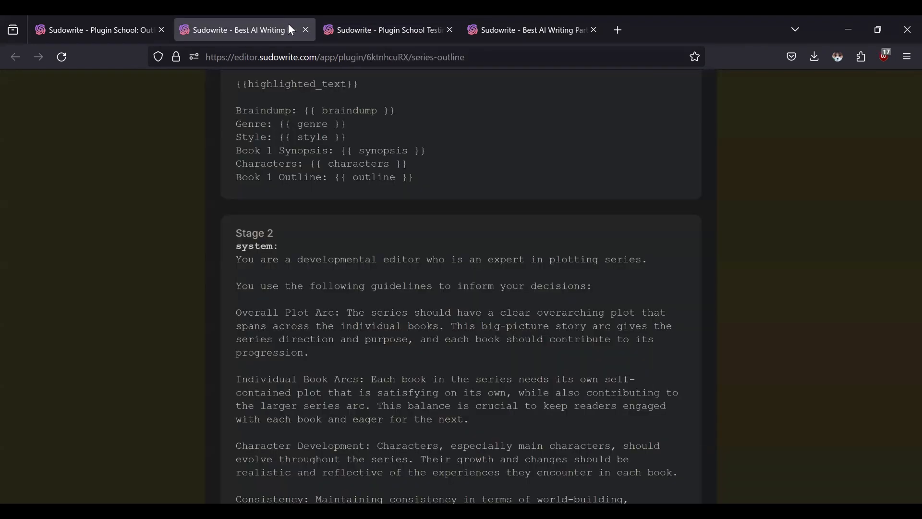
{"action": "scroll", "coordinate": [416, 120], "scroll_direction": "up", "scroll_amount": 14}
{"action": "scroll", "coordinate": [417, 120], "scroll_direction": "up", "scroll_amount": 4}
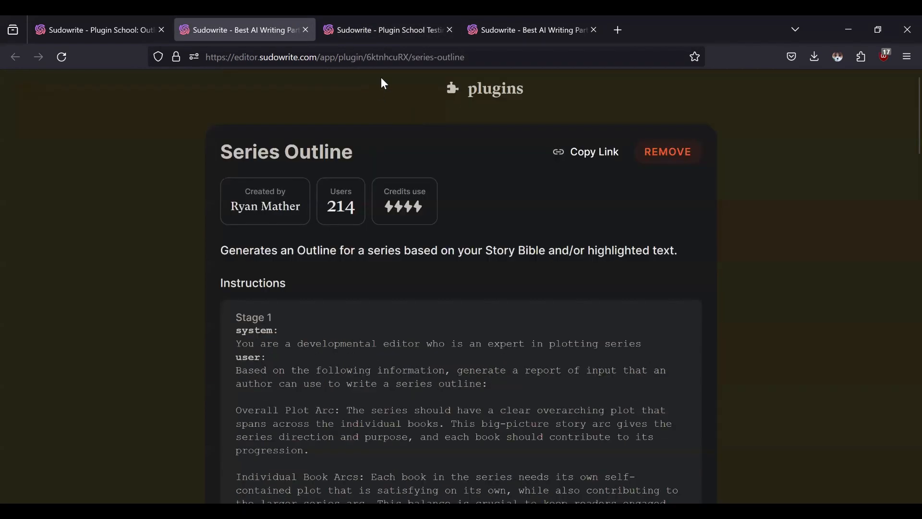
Try running the Series Outline plugin on the Plugin School Testing document with no text selected
{"action": "left_click", "coordinate": [391, 24]}
{"action": "left_click", "coordinate": [532, 98]}
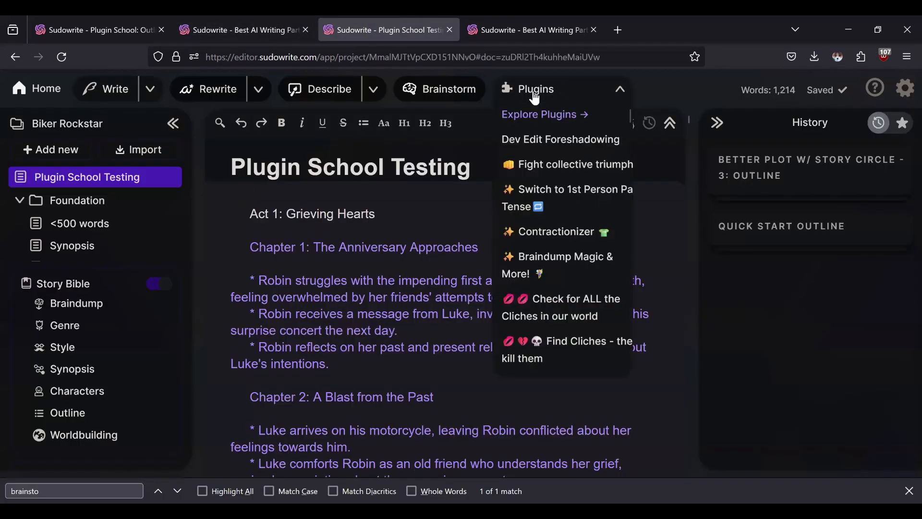
{"action": "scroll", "coordinate": [547, 202], "scroll_direction": "down", "scroll_amount": 10}
{"action": "scroll", "coordinate": [552, 221], "scroll_direction": "up", "scroll_amount": 3}
{"action": "scroll", "coordinate": [553, 226], "scroll_direction": "down", "scroll_amount": 10}
{"action": "scroll", "coordinate": [554, 231], "scroll_direction": "down", "scroll_amount": 15}
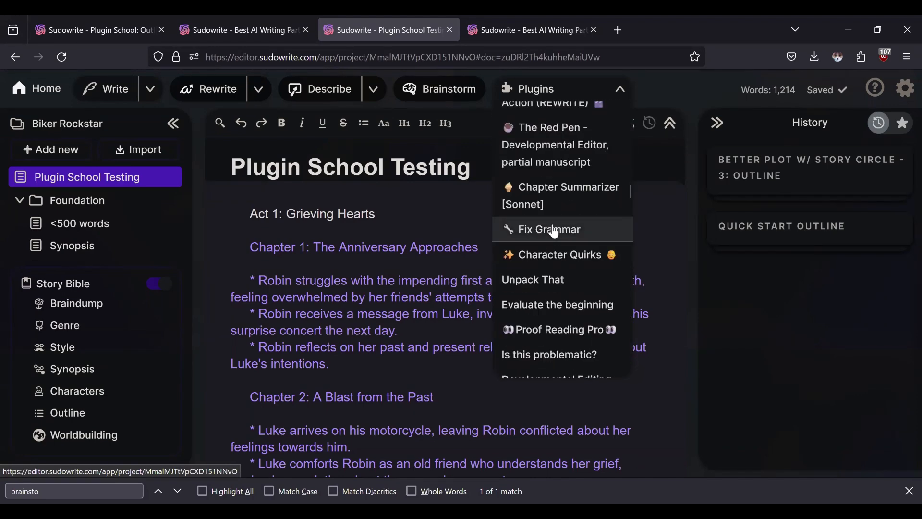
{"action": "scroll", "coordinate": [555, 247], "scroll_direction": "down", "scroll_amount": 8}
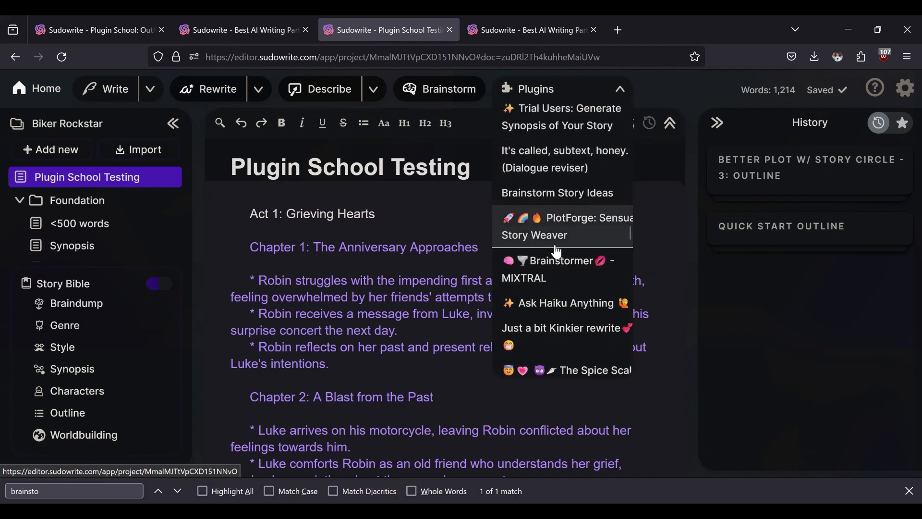
{"action": "scroll", "coordinate": [558, 258], "scroll_direction": "down", "scroll_amount": 2}
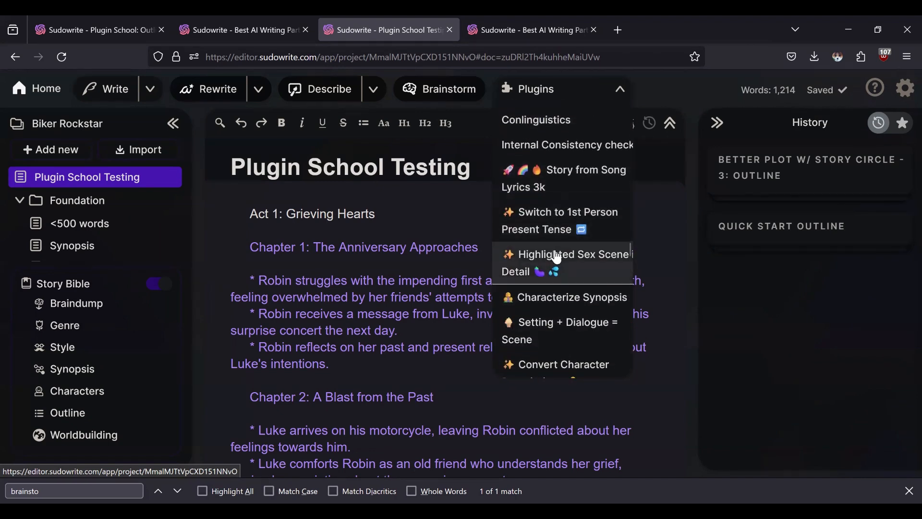
{"action": "scroll", "coordinate": [558, 258], "scroll_direction": "down", "scroll_amount": 6}
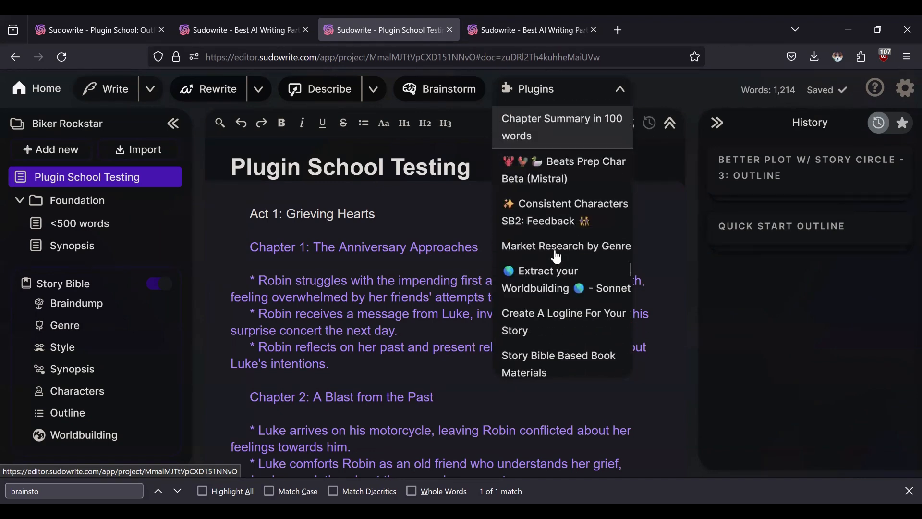
{"action": "scroll", "coordinate": [557, 258], "scroll_direction": "down", "scroll_amount": 5}
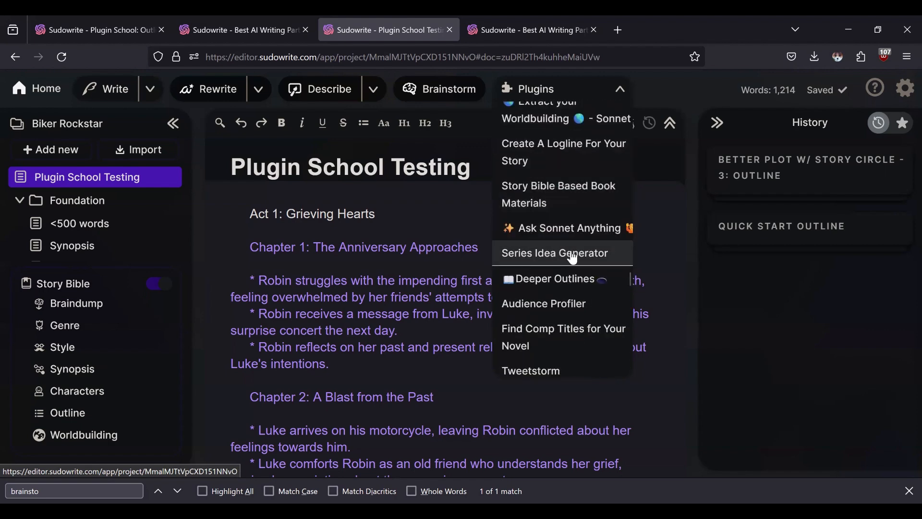
{"action": "scroll", "coordinate": [572, 259], "scroll_direction": "down", "scroll_amount": 4}
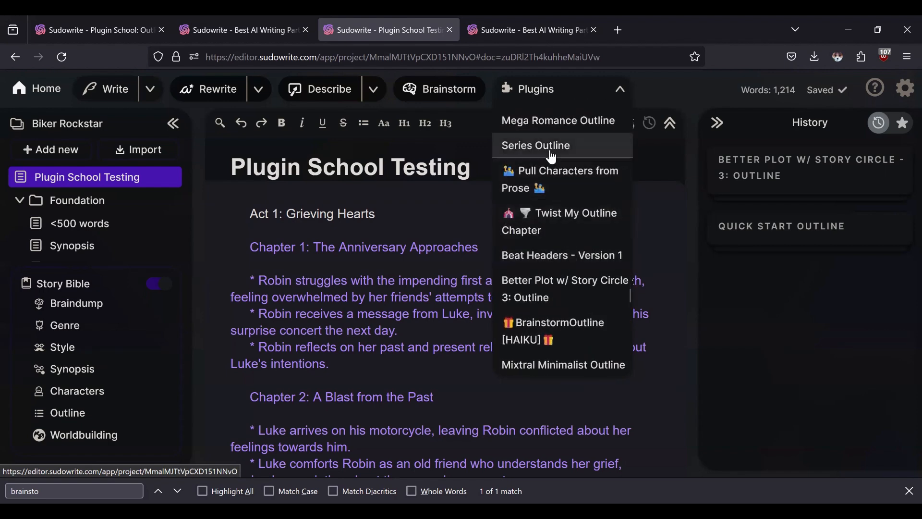
{"action": "left_click", "coordinate": [548, 144]}
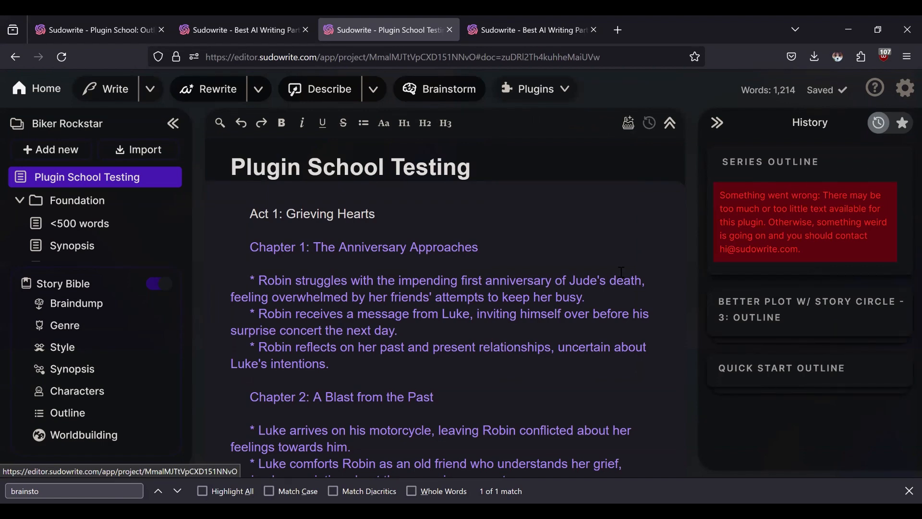
Select all the text of the <500 words document and try running the Series Outline plugin on it
{"action": "left_click", "coordinate": [79, 230]}
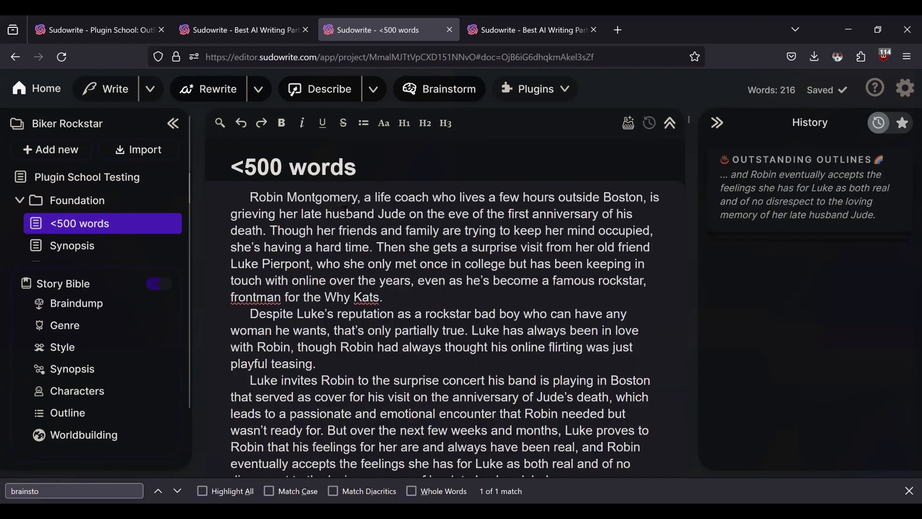
{"action": "key", "text": "ctrl+a"}
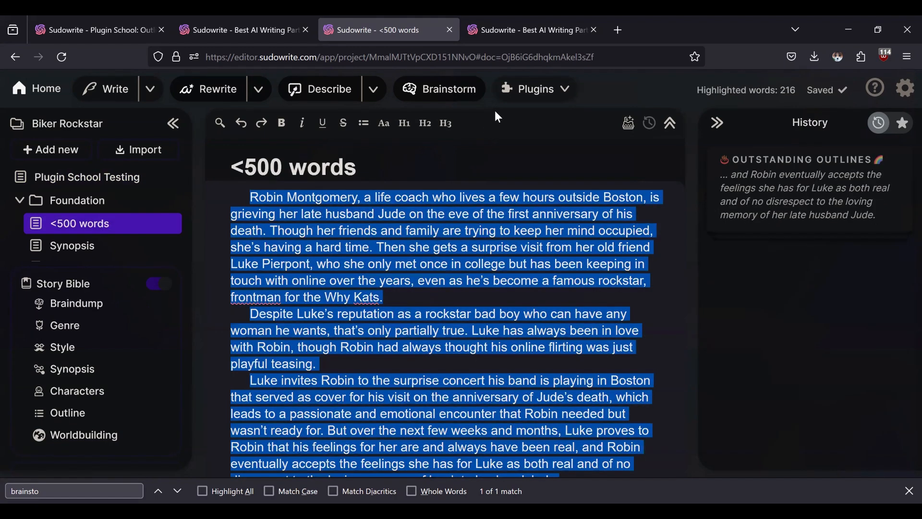
{"action": "left_click", "coordinate": [522, 94]}
{"action": "scroll", "coordinate": [556, 308], "scroll_direction": "down", "scroll_amount": 15}
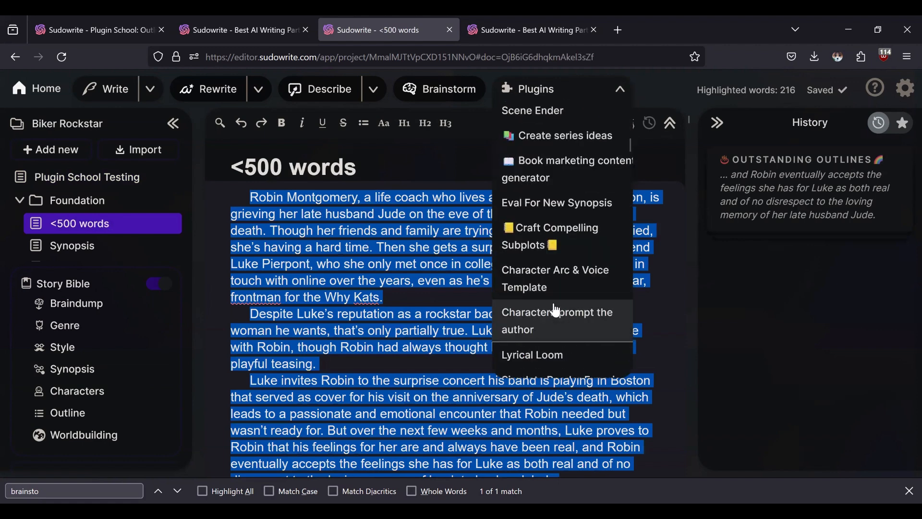
{"action": "scroll", "coordinate": [556, 308], "scroll_direction": "down", "scroll_amount": 15}
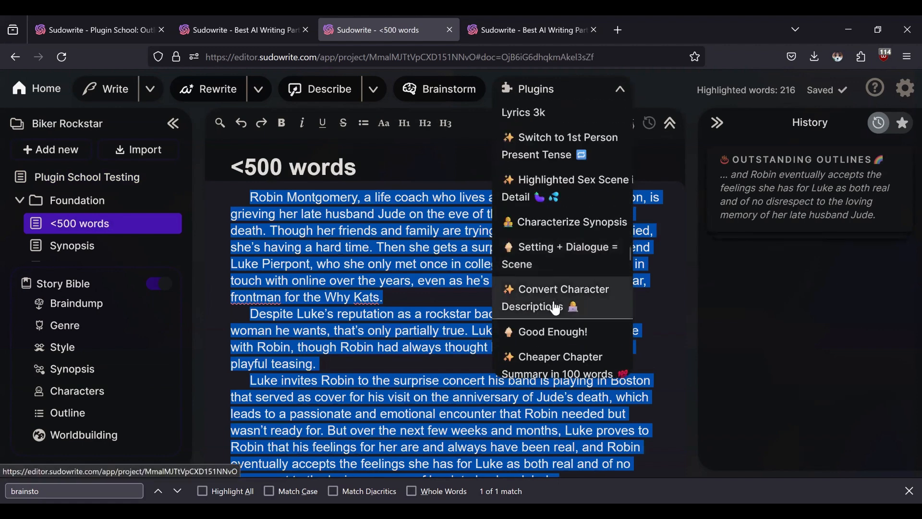
{"action": "scroll", "coordinate": [555, 309], "scroll_direction": "down", "scroll_amount": 10}
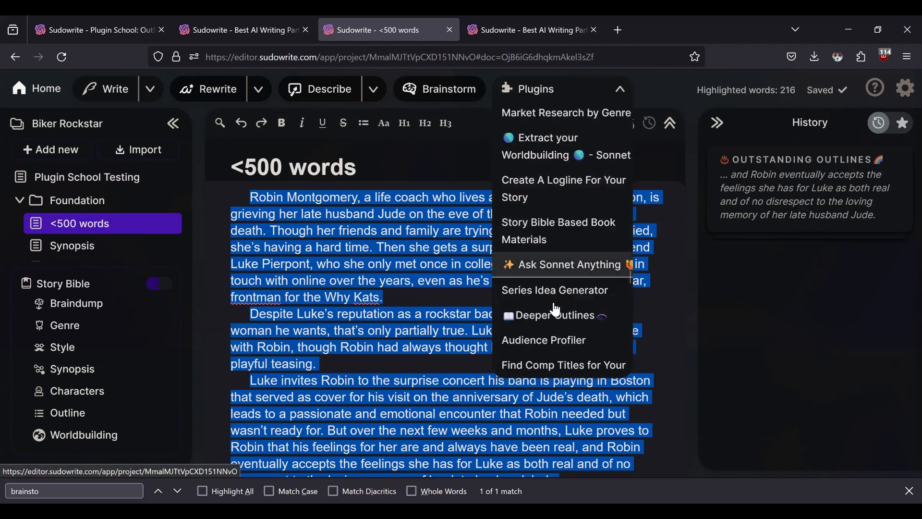
{"action": "scroll", "coordinate": [556, 310], "scroll_direction": "down", "scroll_amount": 3}
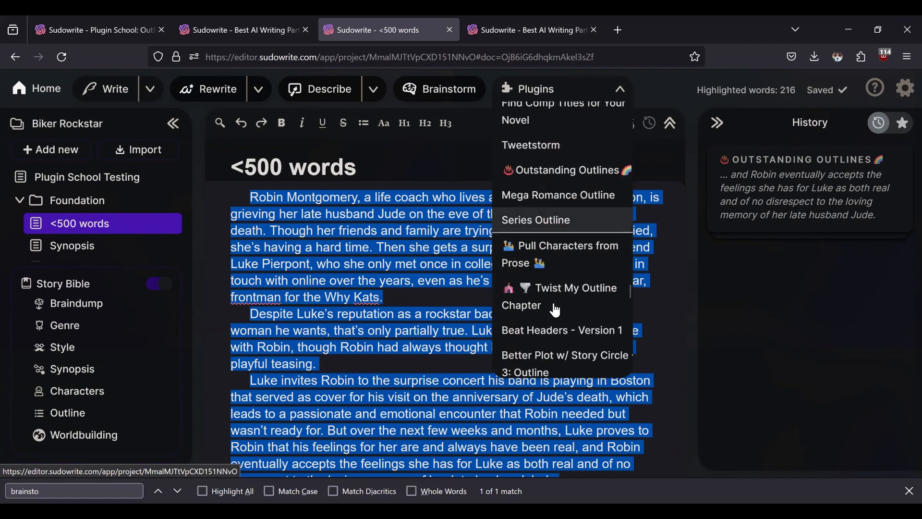
{"action": "left_click", "coordinate": [548, 223]}
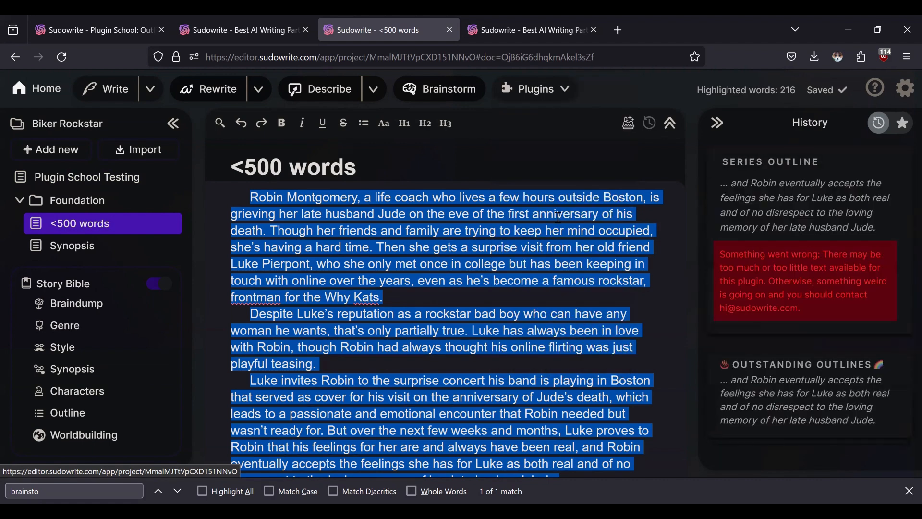
{"action": "left_click", "coordinate": [515, 264]}
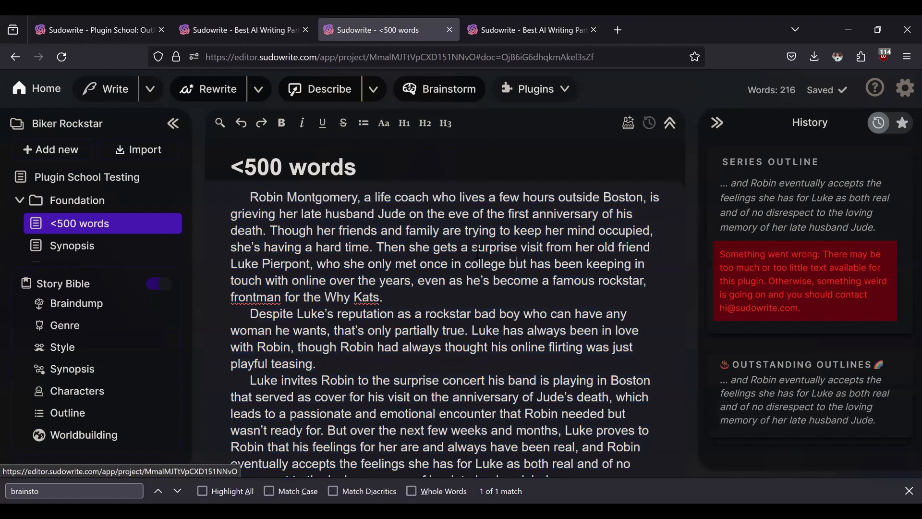
Recheck the Series Outline plugin's page against its run on the <500 words document
{"action": "mouse_move", "coordinate": [82, 246]}
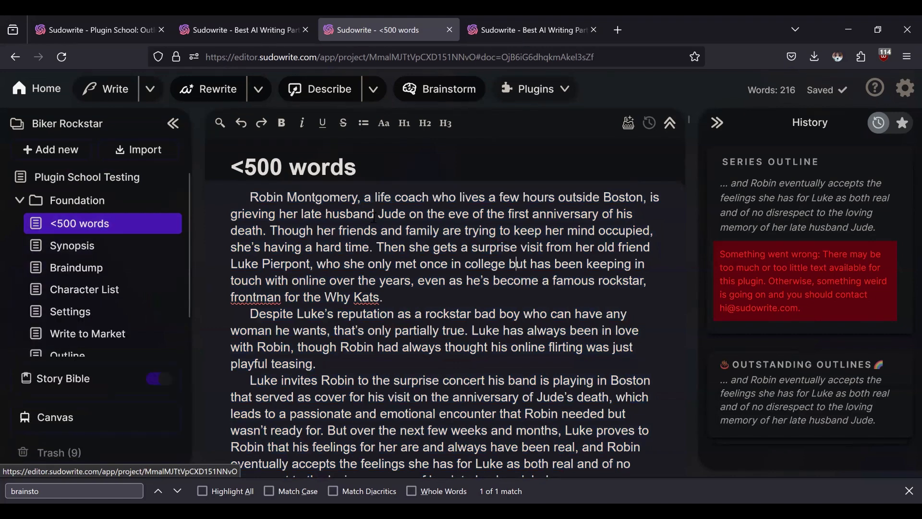
{"action": "left_click", "coordinate": [522, 22]}
{"action": "left_click", "coordinate": [213, 20]}
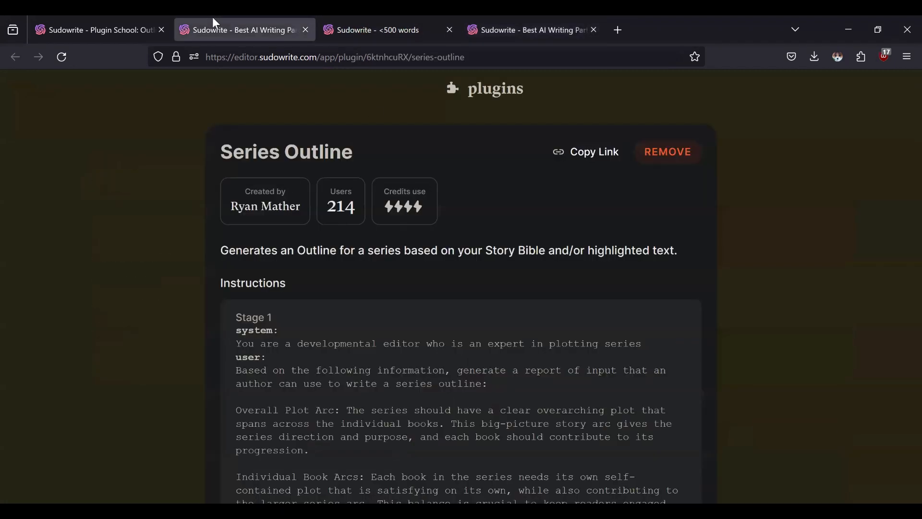
{"action": "left_click", "coordinate": [365, 31]}
{"action": "left_click", "coordinate": [241, 17]}
Close the Series Outline page, open the Short Story Outline plugin's page from the Plugin School list, and return to the list
{"action": "left_click", "coordinate": [305, 30]}
{"action": "left_click", "coordinate": [98, 29]}
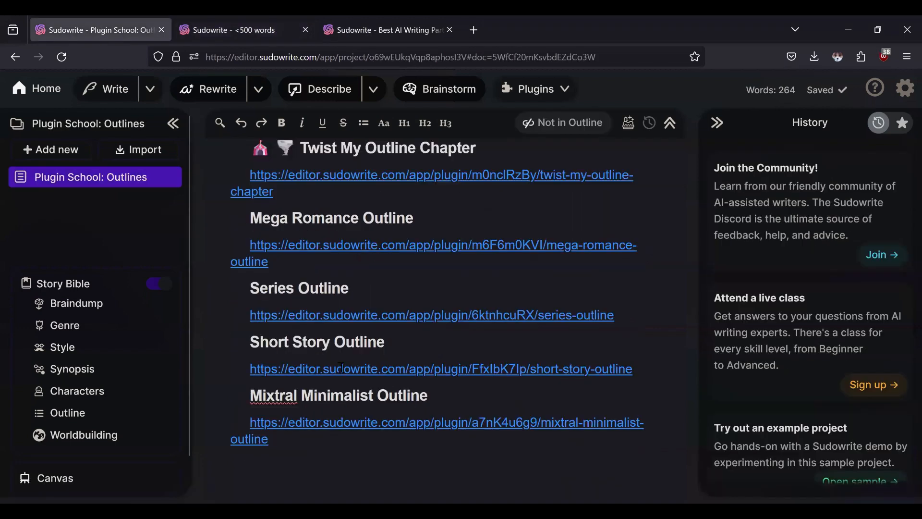
{"action": "left_click", "coordinate": [344, 369]}
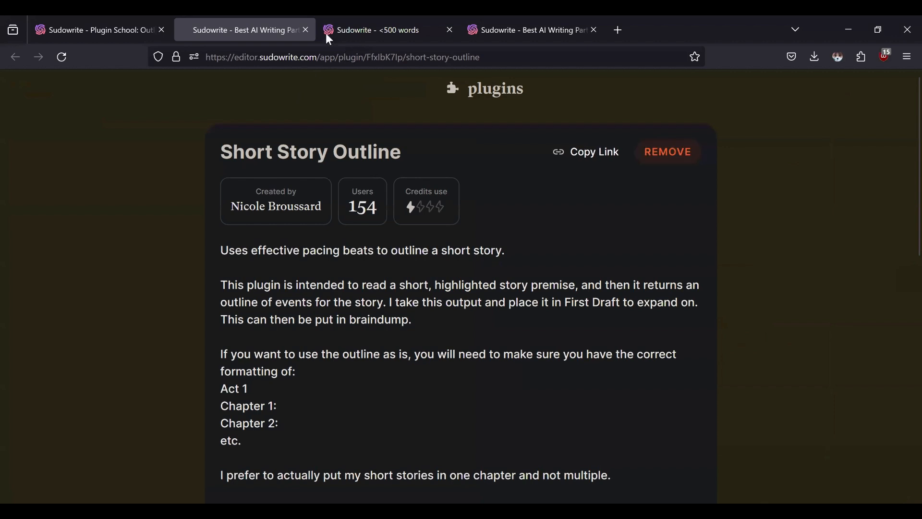
{"action": "left_click", "coordinate": [119, 27]}
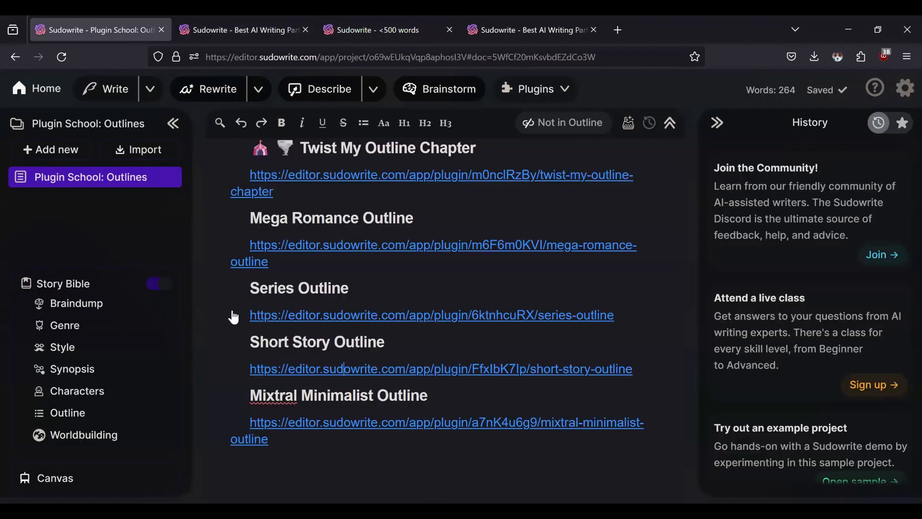
Reopen the Series Outline plugin's page from the Plugin School list, close it, and go to the Short Story Outline page
{"action": "left_click", "coordinate": [312, 315]}
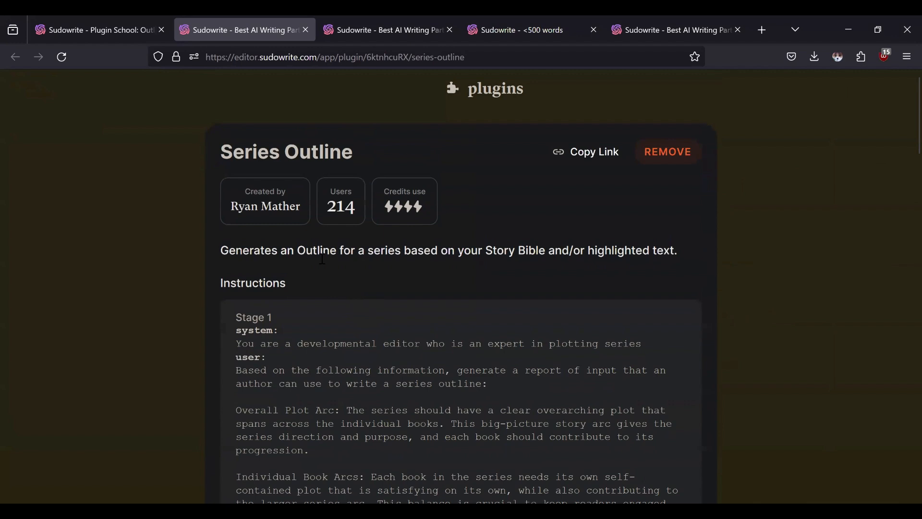
{"action": "left_click", "coordinate": [305, 29]}
{"action": "left_click", "coordinate": [262, 26]}
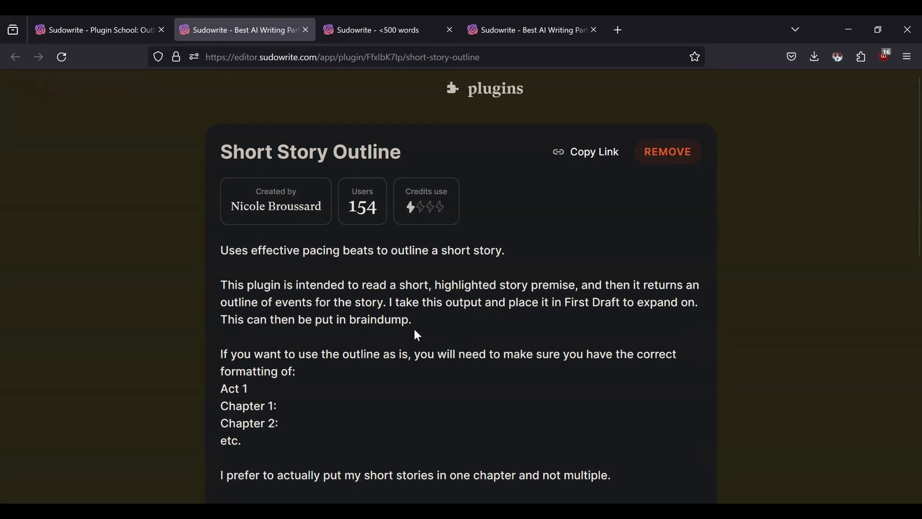
Read the Short Story Outline plugin's description, formatting advice, usage recap, word limit and model
{"action": "scroll", "coordinate": [445, 356], "scroll_direction": "down", "scroll_amount": 2}
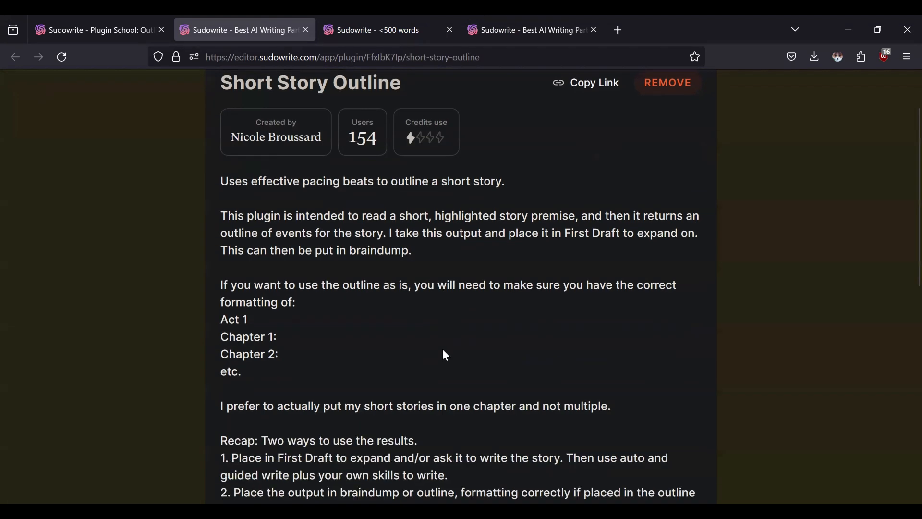
{"action": "scroll", "coordinate": [446, 353], "scroll_direction": "down", "scroll_amount": 2}
{"action": "scroll", "coordinate": [445, 350], "scroll_direction": "up", "scroll_amount": 2}
{"action": "scroll", "coordinate": [439, 347], "scroll_direction": "up", "scroll_amount": 2}
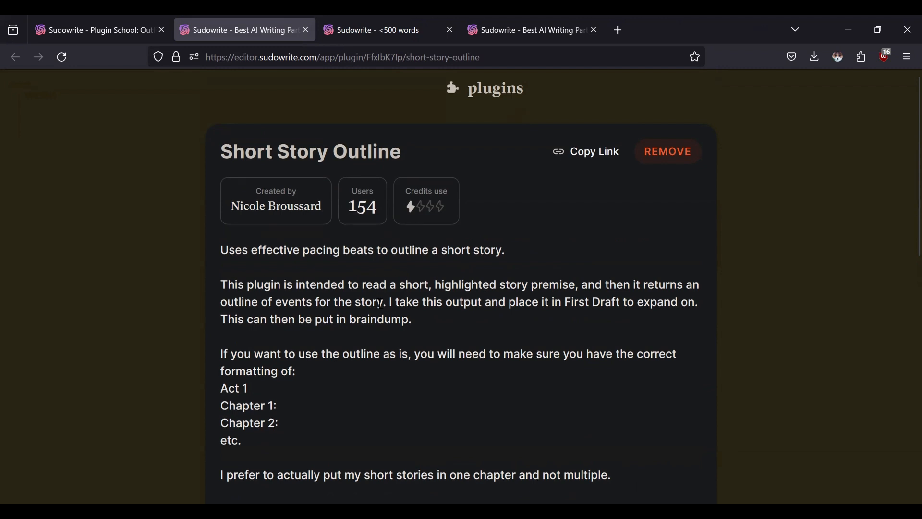
{"action": "scroll", "coordinate": [383, 312], "scroll_direction": "down", "scroll_amount": 1}
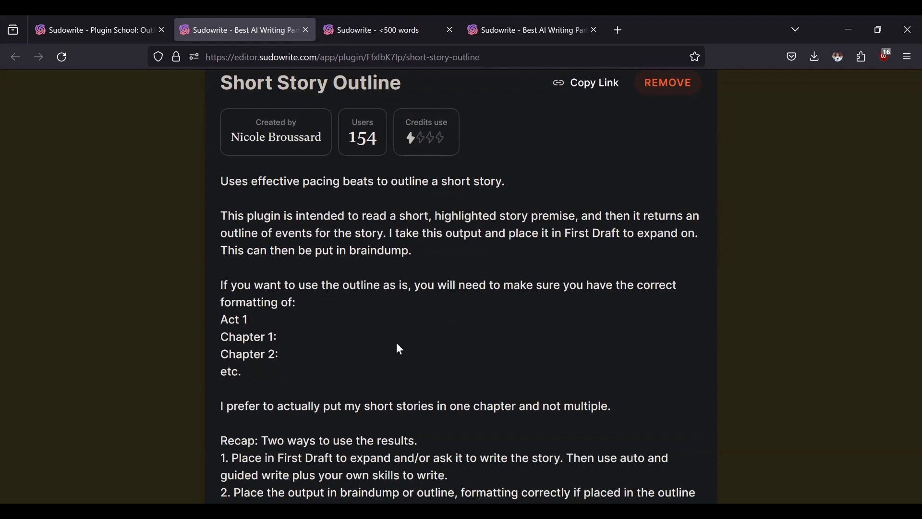
{"action": "scroll", "coordinate": [398, 347], "scroll_direction": "down", "scroll_amount": 3}
{"action": "scroll", "coordinate": [427, 374], "scroll_direction": "up", "scroll_amount": 2}
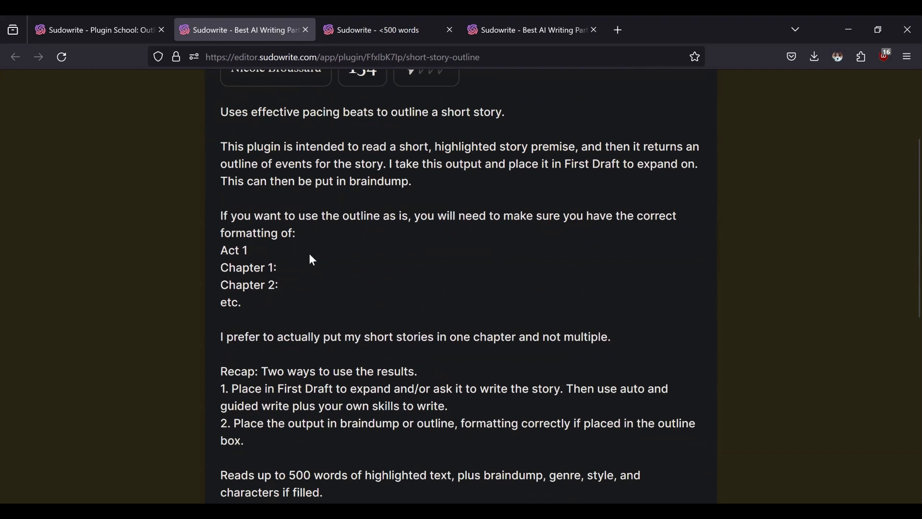
{"action": "scroll", "coordinate": [409, 300], "scroll_direction": "down", "scroll_amount": 2}
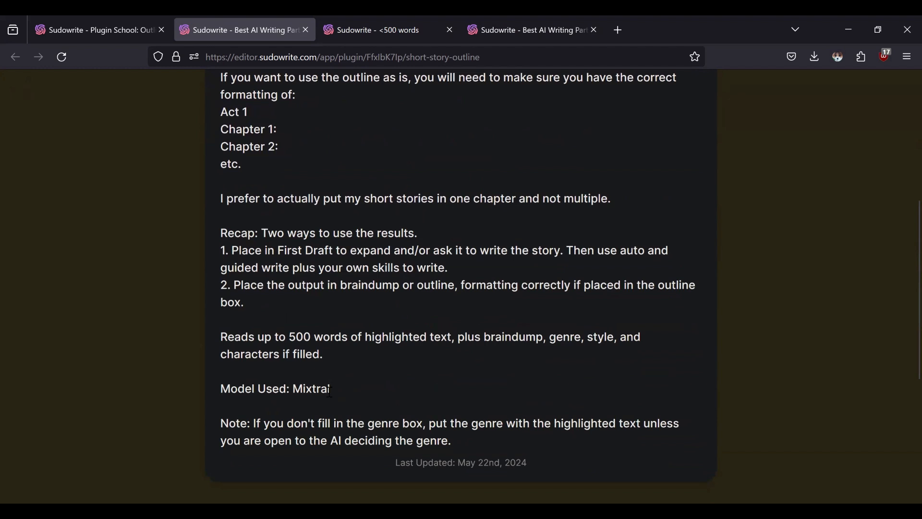
Select all the text of the <500 words document and look through the plugin list for Short Story Outline
{"action": "left_click", "coordinate": [390, 29]}
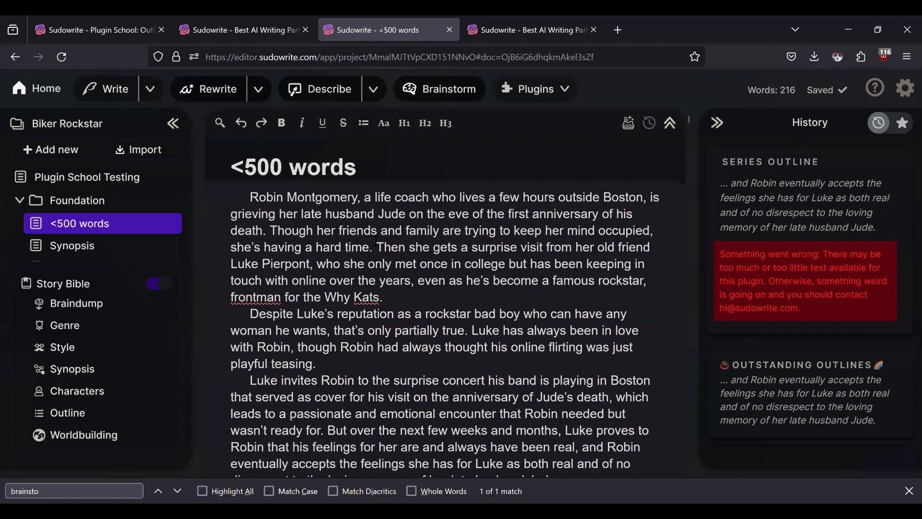
{"action": "key", "text": "ctrl+a"}
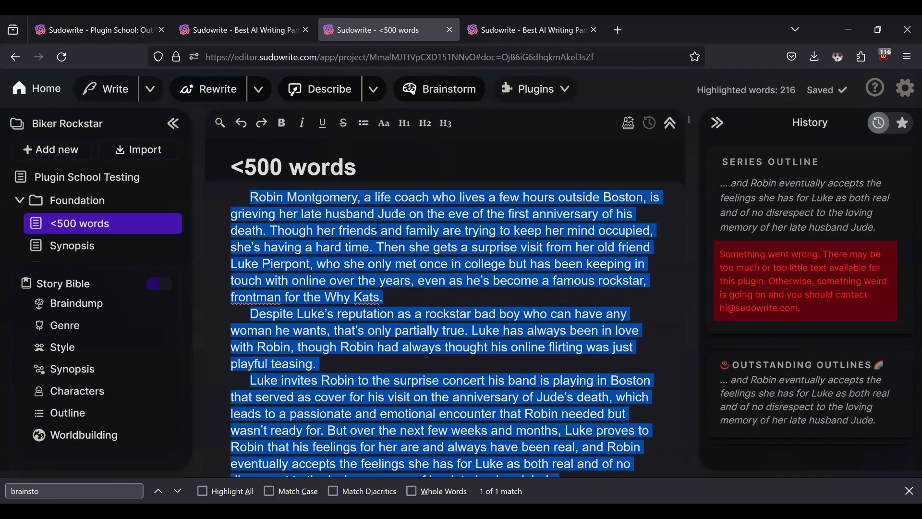
{"action": "left_click", "coordinate": [505, 99]}
{"action": "scroll", "coordinate": [585, 293], "scroll_direction": "down", "scroll_amount": 10}
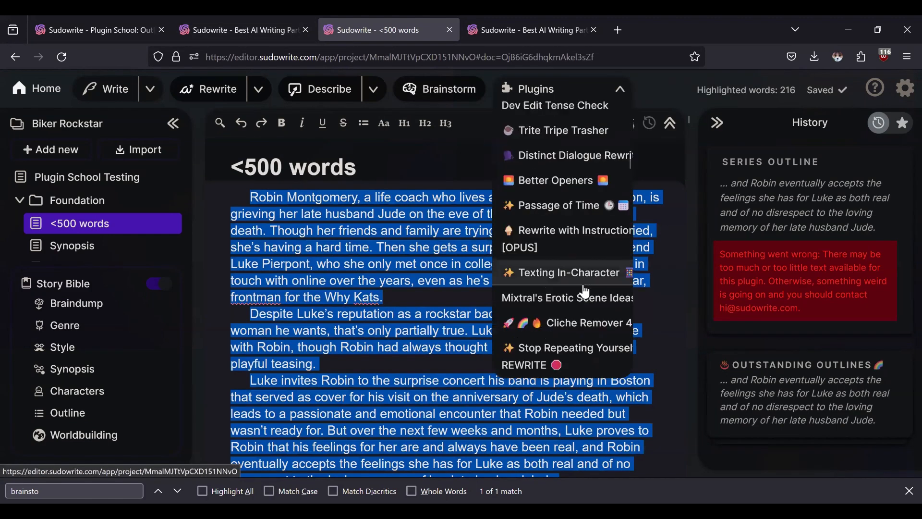
{"action": "scroll", "coordinate": [585, 293], "scroll_direction": "down", "scroll_amount": 15}
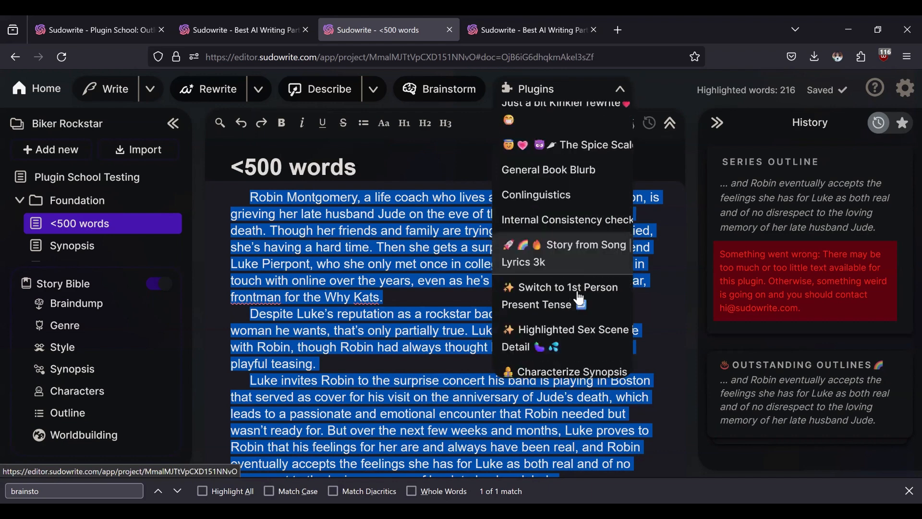
{"action": "scroll", "coordinate": [573, 302], "scroll_direction": "down", "scroll_amount": 10}
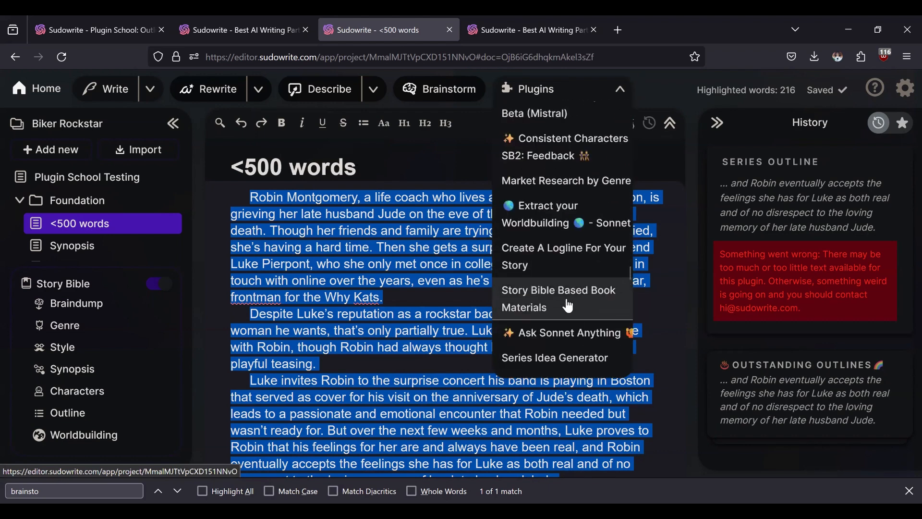
{"action": "scroll", "coordinate": [559, 288], "scroll_direction": "down", "scroll_amount": 5}
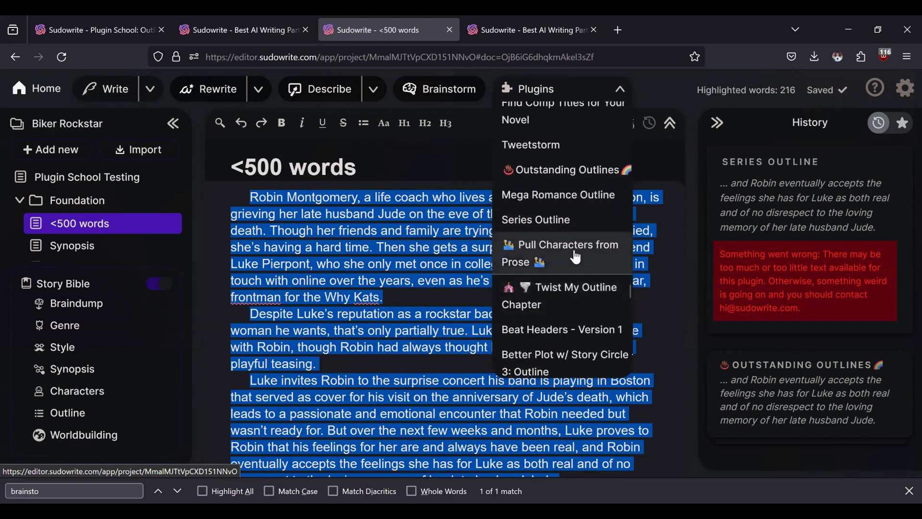
{"action": "scroll", "coordinate": [562, 262], "scroll_direction": "down", "scroll_amount": 4}
{"action": "scroll", "coordinate": [576, 263], "scroll_direction": "down", "scroll_amount": 8}
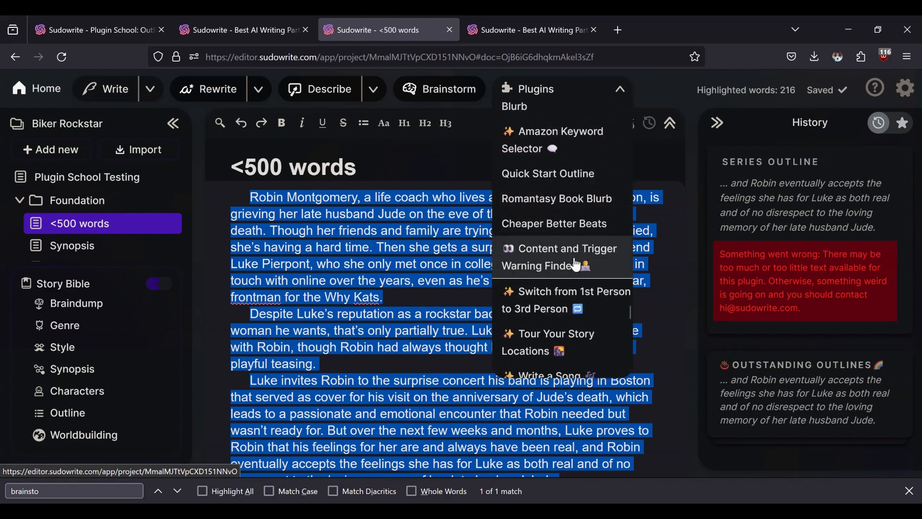
{"action": "scroll", "coordinate": [577, 265], "scroll_direction": "down", "scroll_amount": 8}
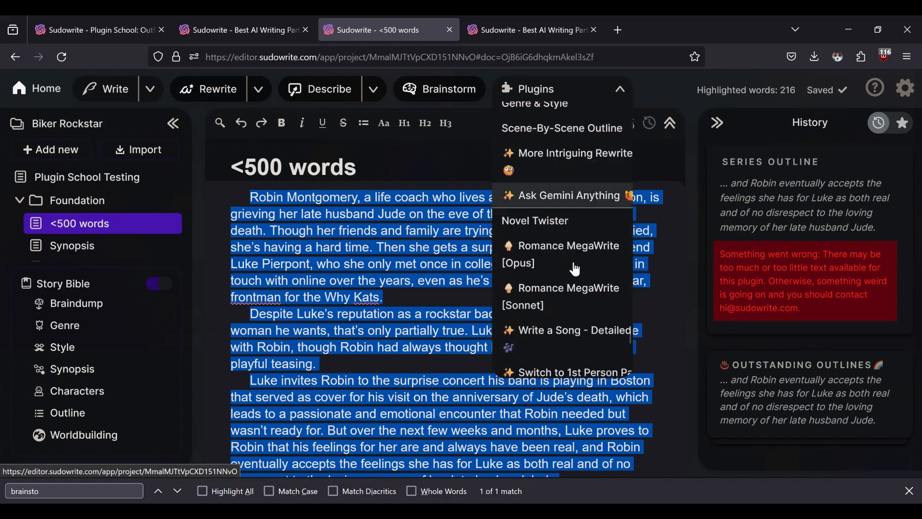
{"action": "scroll", "coordinate": [575, 270], "scroll_direction": "down", "scroll_amount": 8}
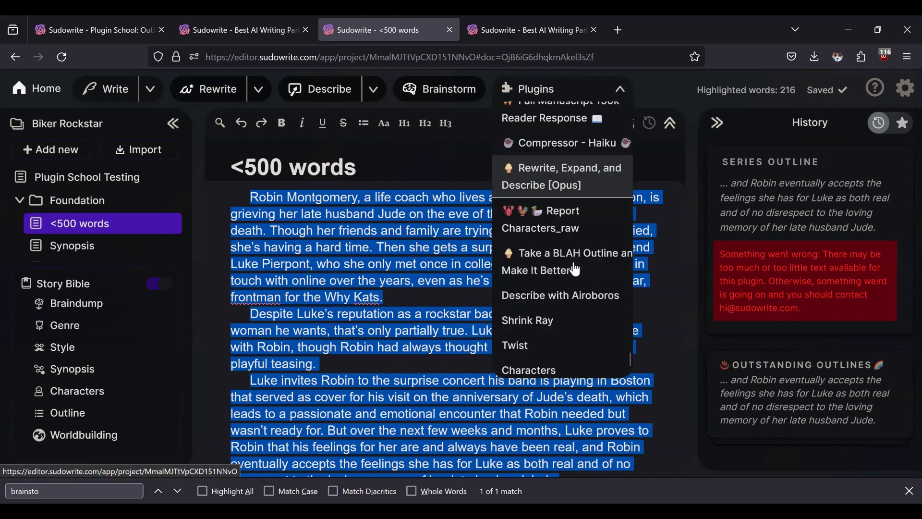
Find "short" in the plugin list and run the Short Story Outline plugin on the <500 words document with no text selected
{"action": "double_click", "coordinate": [27, 491]}
{"action": "type", "text": "short"}
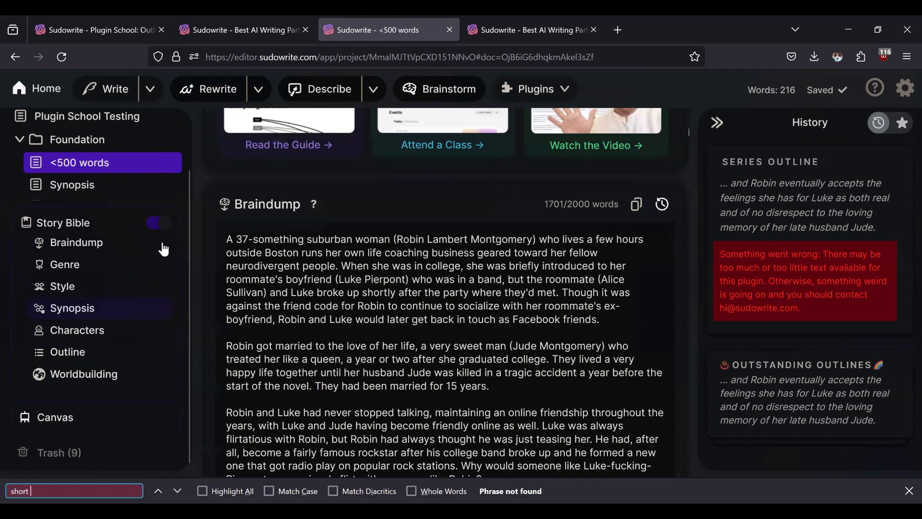
{"action": "left_click", "coordinate": [526, 95]}
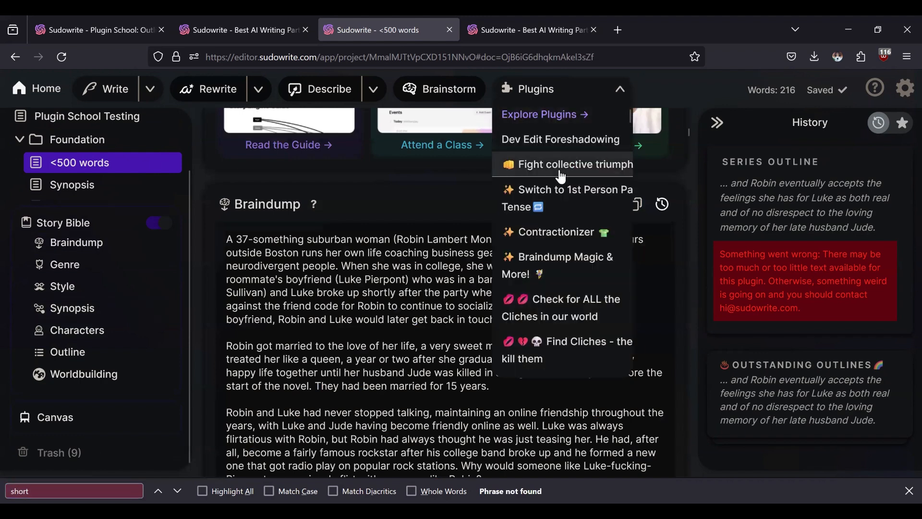
{"action": "left_click", "coordinate": [178, 490]}
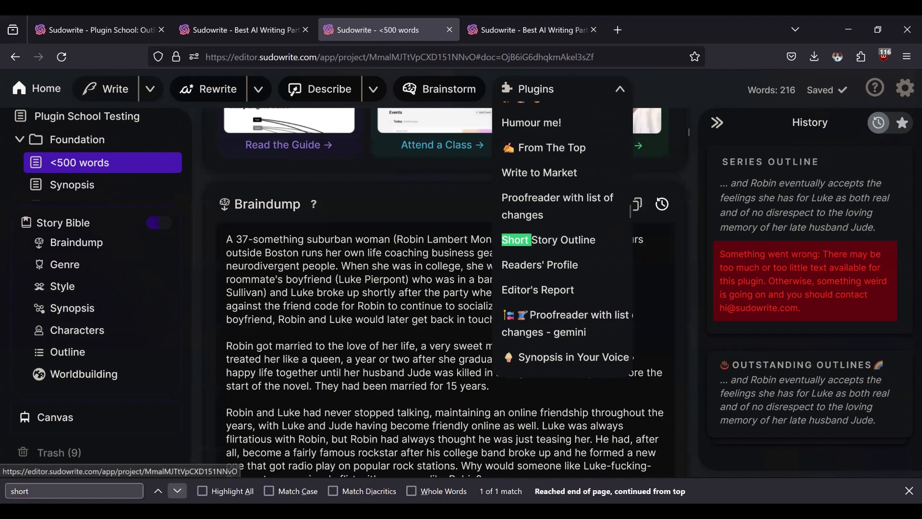
{"action": "left_click", "coordinate": [525, 240]}
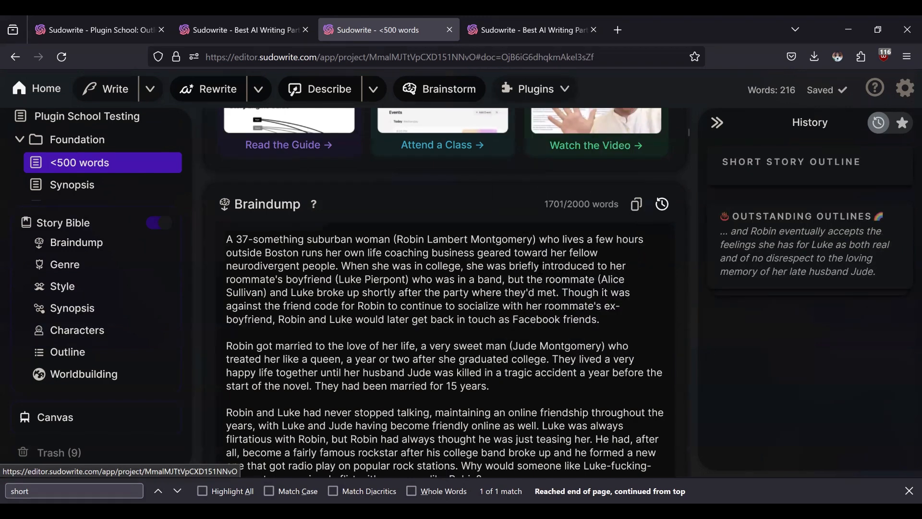
{"action": "scroll", "coordinate": [540, 272], "scroll_direction": "down", "scroll_amount": 10}
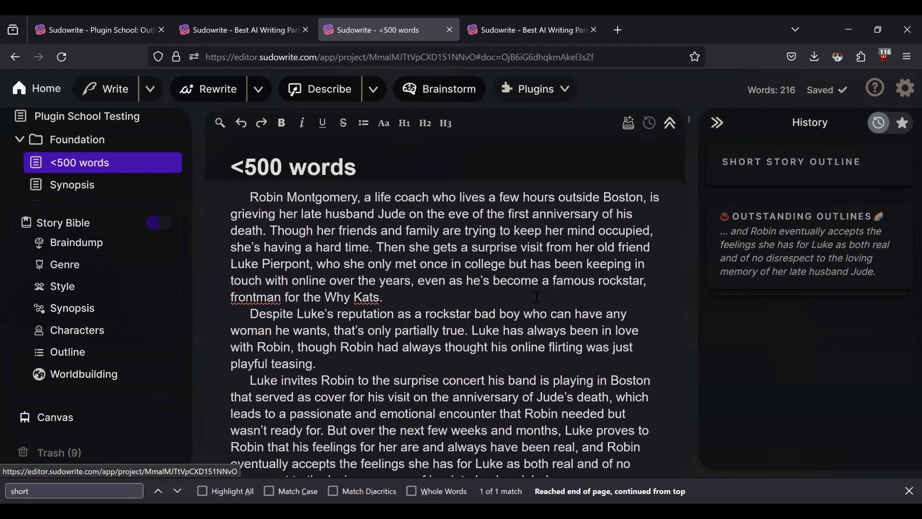
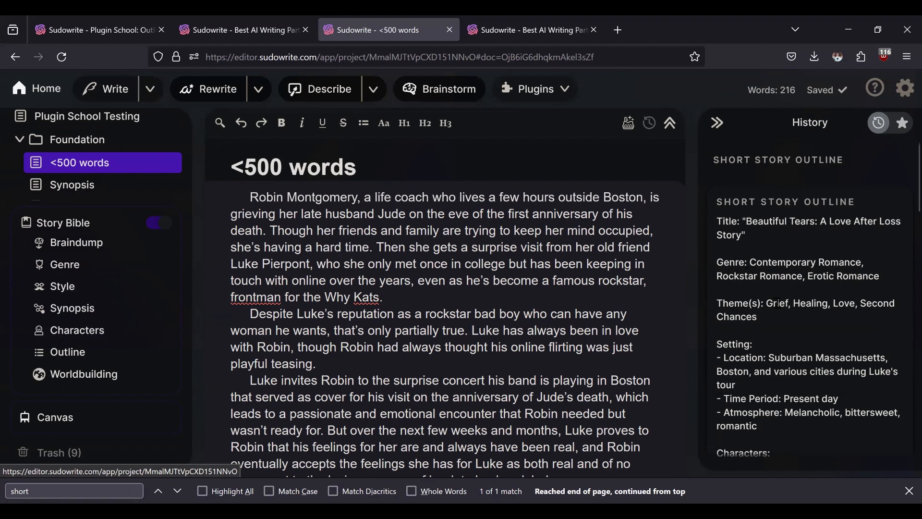
Read through the generated short story outline, from its theme and setting to the plot and additional elements
{"action": "scroll", "coordinate": [786, 326], "scroll_direction": "down", "scroll_amount": 3}
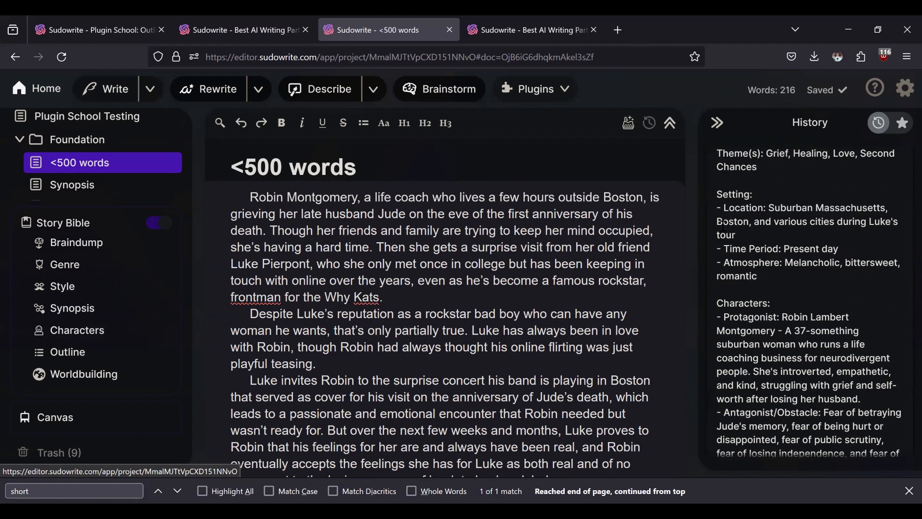
{"action": "scroll", "coordinate": [867, 245], "scroll_direction": "down", "scroll_amount": 2}
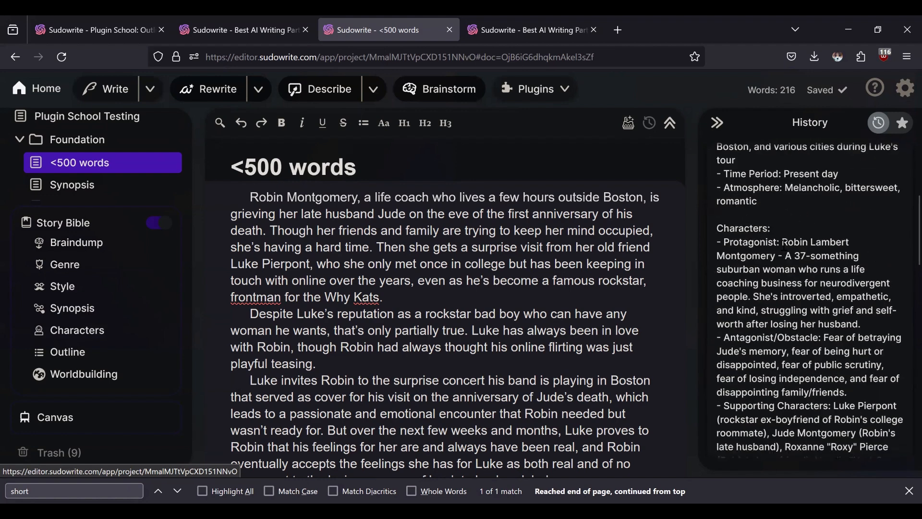
{"action": "scroll", "coordinate": [779, 267], "scroll_direction": "down", "scroll_amount": 6}
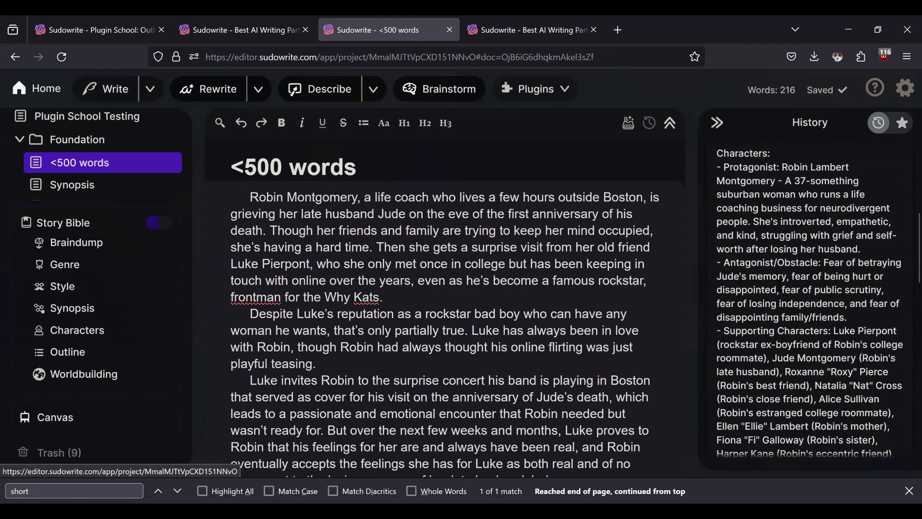
{"action": "scroll", "coordinate": [778, 291], "scroll_direction": "down", "scroll_amount": 8}
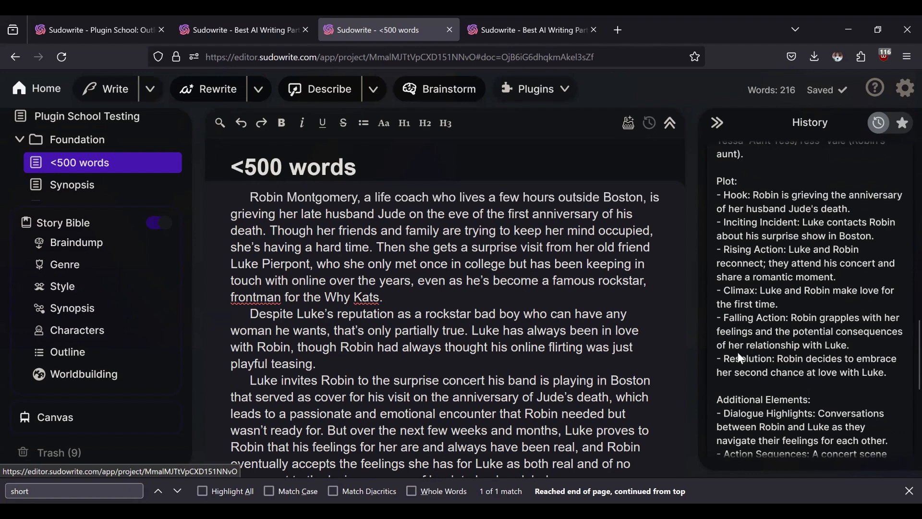
{"action": "scroll", "coordinate": [742, 357], "scroll_direction": "down", "scroll_amount": 5}
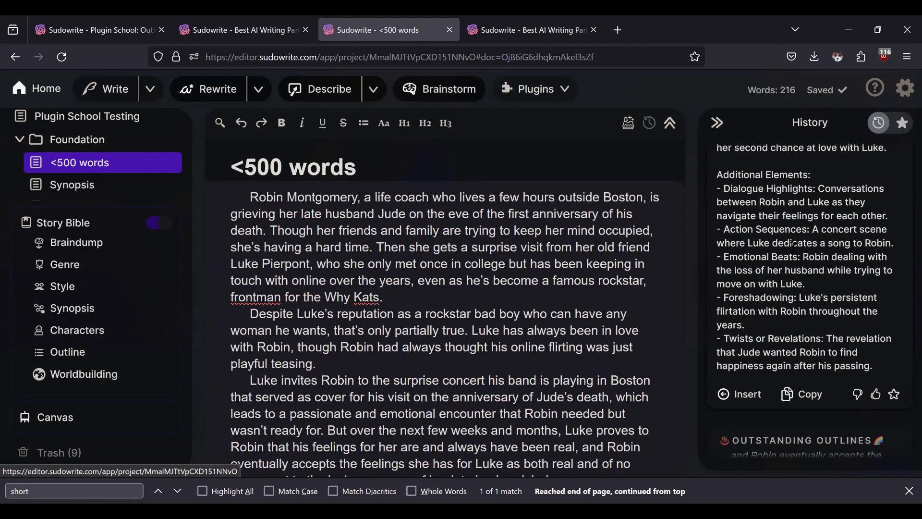
Recheck the Short Story Outline plugin's page for its intended input and return to the <500 words document
{"action": "left_click", "coordinate": [270, 17]}
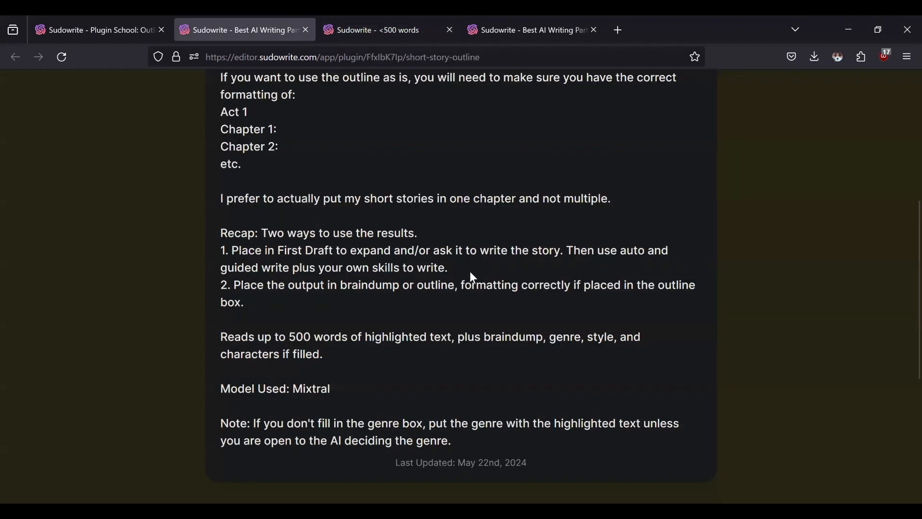
{"action": "scroll", "coordinate": [474, 278], "scroll_direction": "up", "scroll_amount": 3}
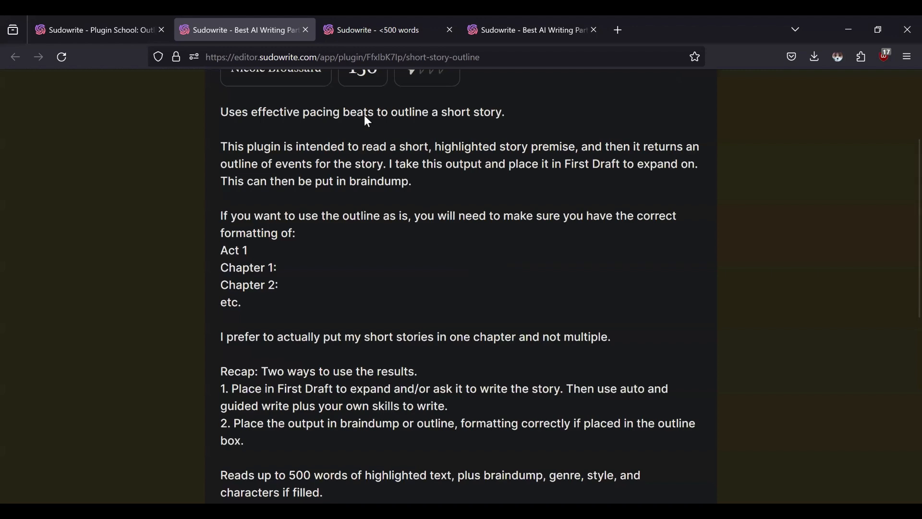
{"action": "left_click", "coordinate": [351, 22]}
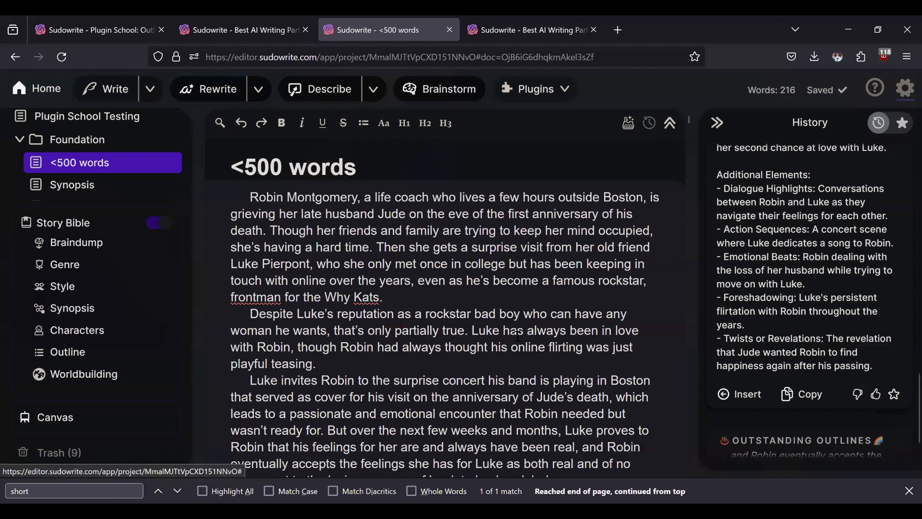
Select all the text of the <500 words document and run the Short Story Outline plugin on it
{"action": "key", "text": "ctrl+a"}
{"action": "left_click", "coordinate": [510, 88]}
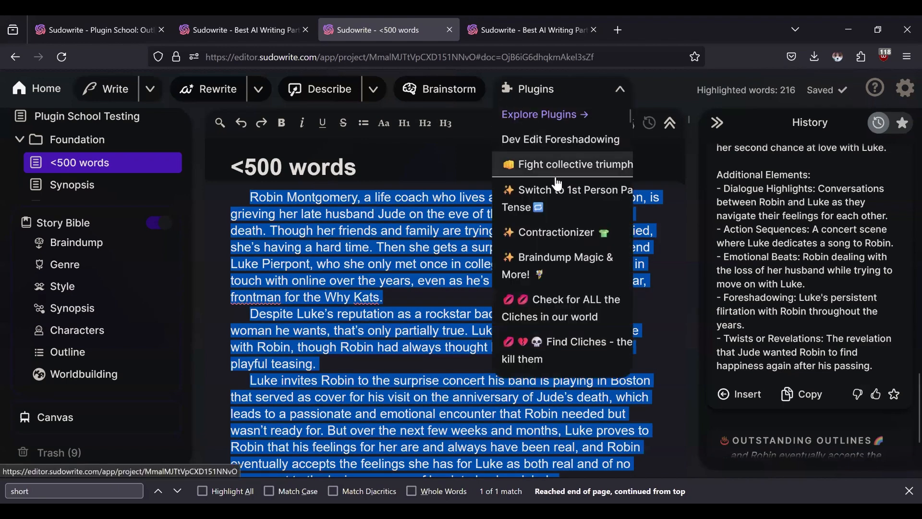
{"action": "scroll", "coordinate": [555, 245], "scroll_direction": "down", "scroll_amount": 5}
{"action": "scroll", "coordinate": [555, 248], "scroll_direction": "down", "scroll_amount": 10}
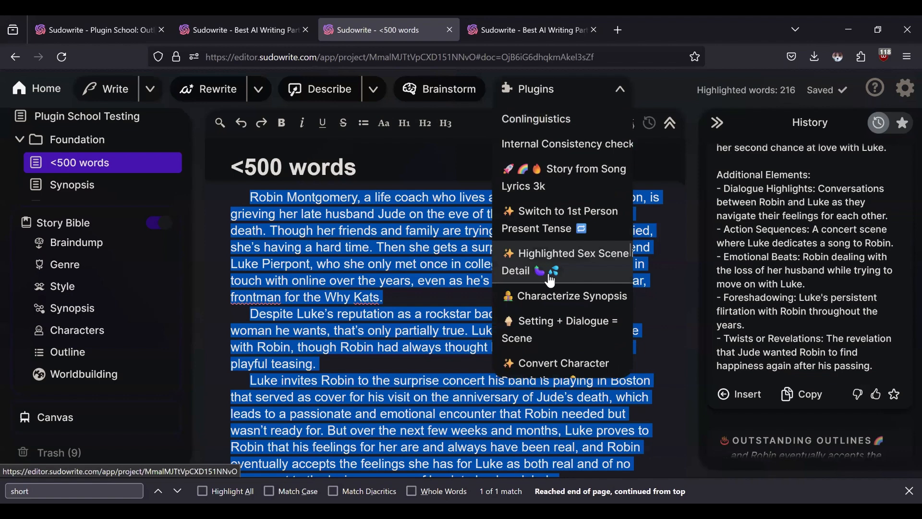
{"action": "scroll", "coordinate": [557, 284], "scroll_direction": "down", "scroll_amount": 10}
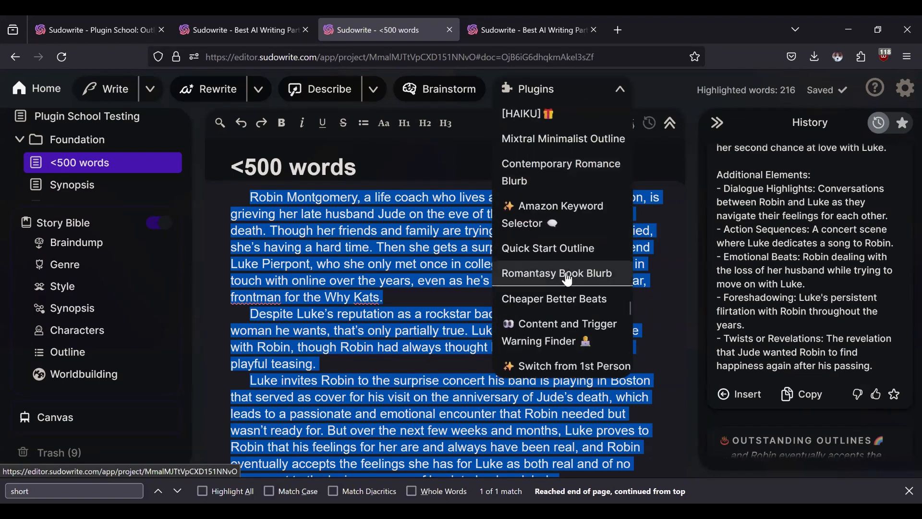
{"action": "scroll", "coordinate": [568, 281], "scroll_direction": "down", "scroll_amount": 10}
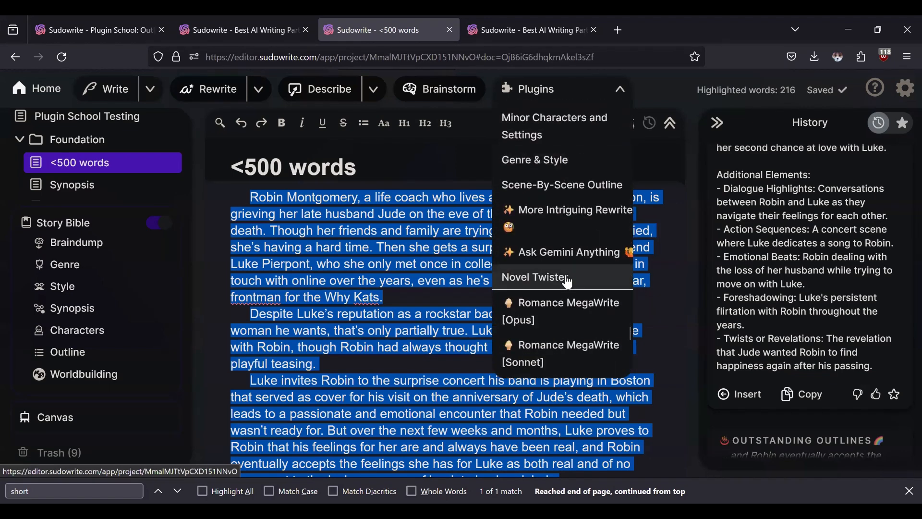
{"action": "scroll", "coordinate": [568, 283], "scroll_direction": "down", "scroll_amount": 10}
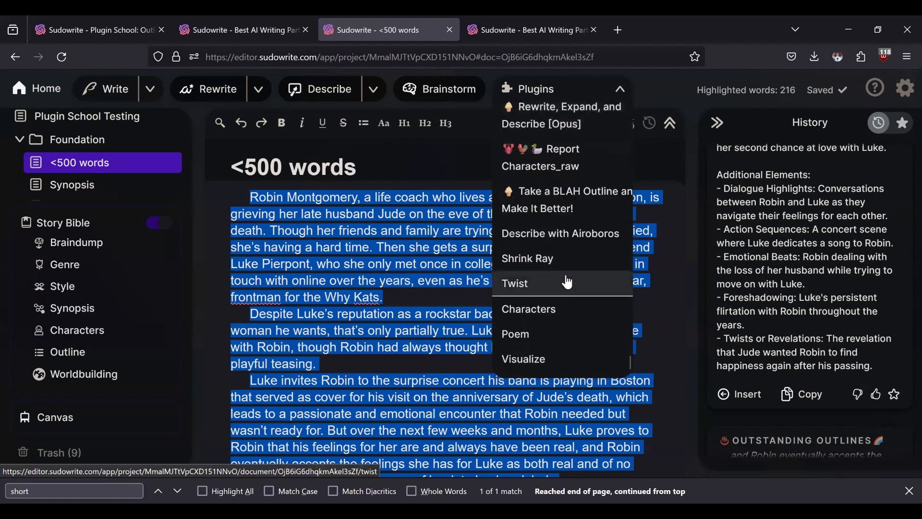
{"action": "scroll", "coordinate": [568, 283], "scroll_direction": "up", "scroll_amount": 5}
{"action": "scroll", "coordinate": [572, 283], "scroll_direction": "down", "scroll_amount": 3}
{"action": "scroll", "coordinate": [574, 283], "scroll_direction": "up", "scroll_amount": 5}
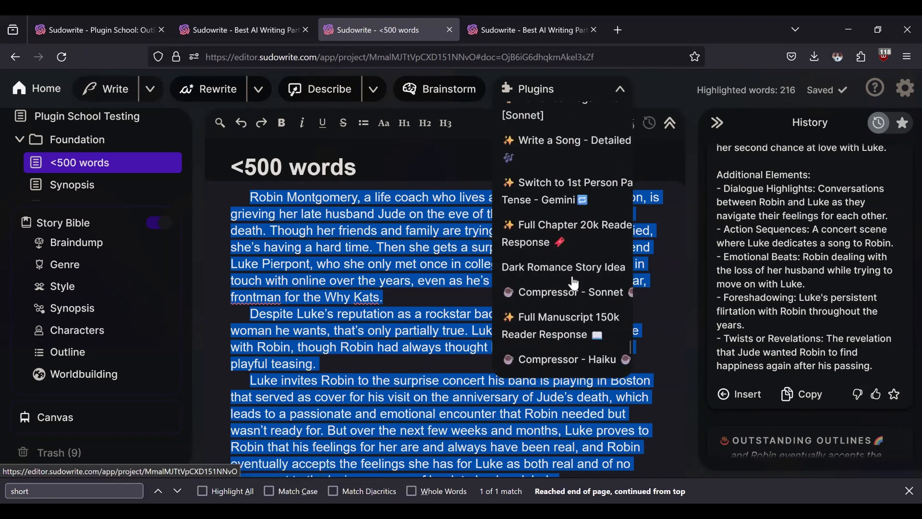
{"action": "scroll", "coordinate": [577, 283], "scroll_direction": "up", "scroll_amount": 8}
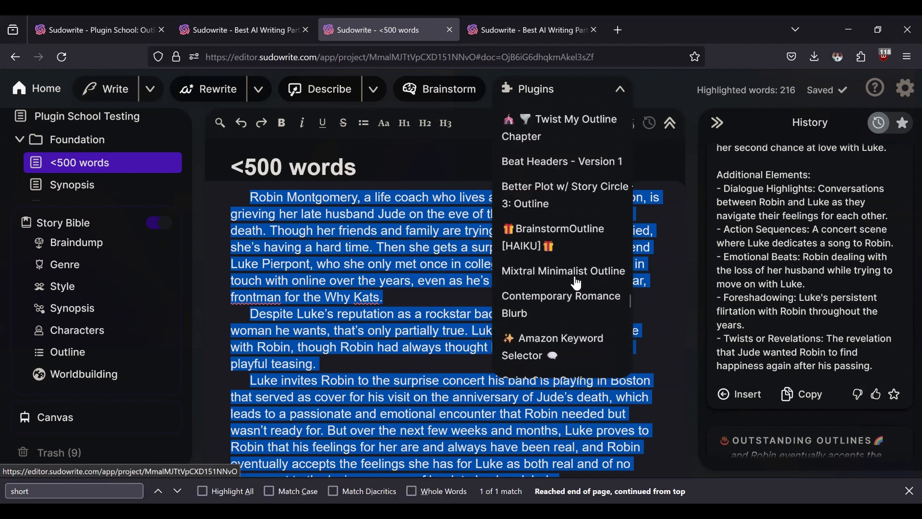
{"action": "scroll", "coordinate": [577, 283], "scroll_direction": "up", "scroll_amount": 8}
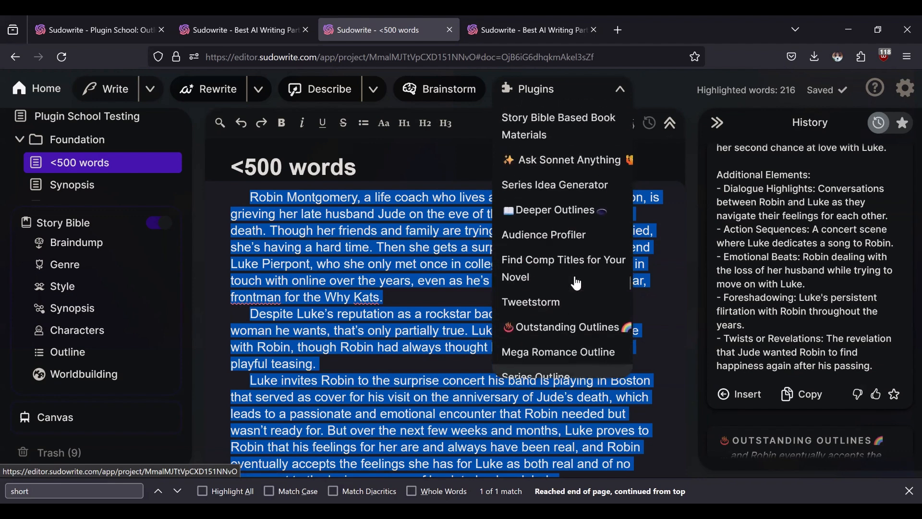
{"action": "scroll", "coordinate": [577, 284], "scroll_direction": "up", "scroll_amount": 8}
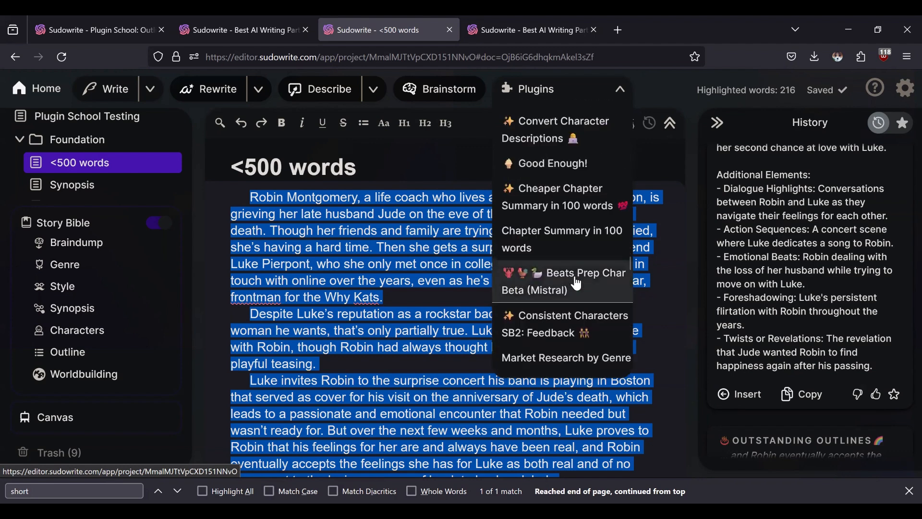
{"action": "scroll", "coordinate": [576, 283], "scroll_direction": "up", "scroll_amount": 8}
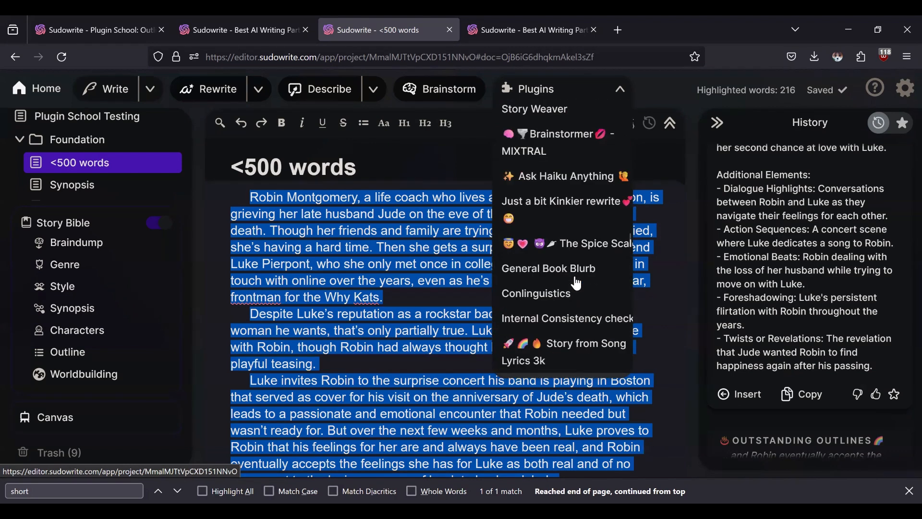
{"action": "scroll", "coordinate": [576, 283], "scroll_direction": "up", "scroll_amount": 8}
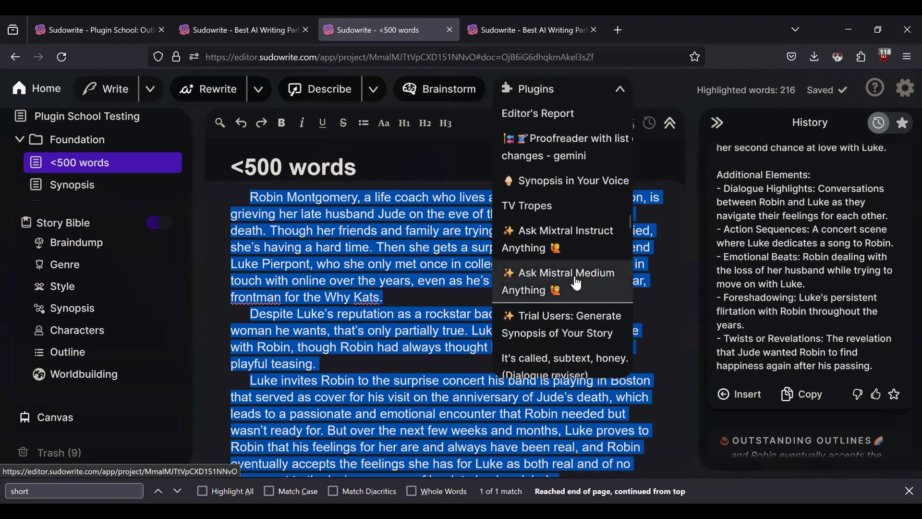
{"action": "left_click", "coordinate": [553, 214]}
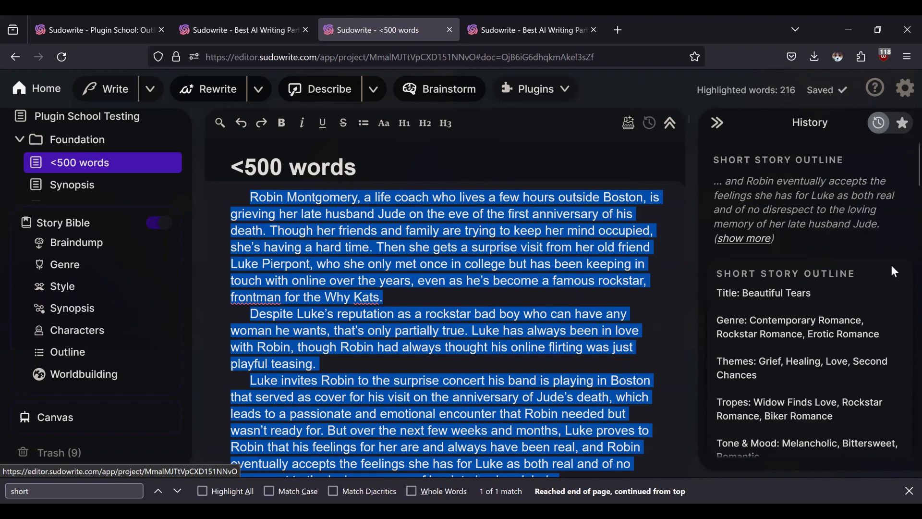
Skim the new short story outline to its end and go back to its title, genre, themes and tropes
{"action": "scroll", "coordinate": [844, 286], "scroll_direction": "down", "scroll_amount": 10}
{"action": "scroll", "coordinate": [843, 290], "scroll_direction": "up", "scroll_amount": 2}
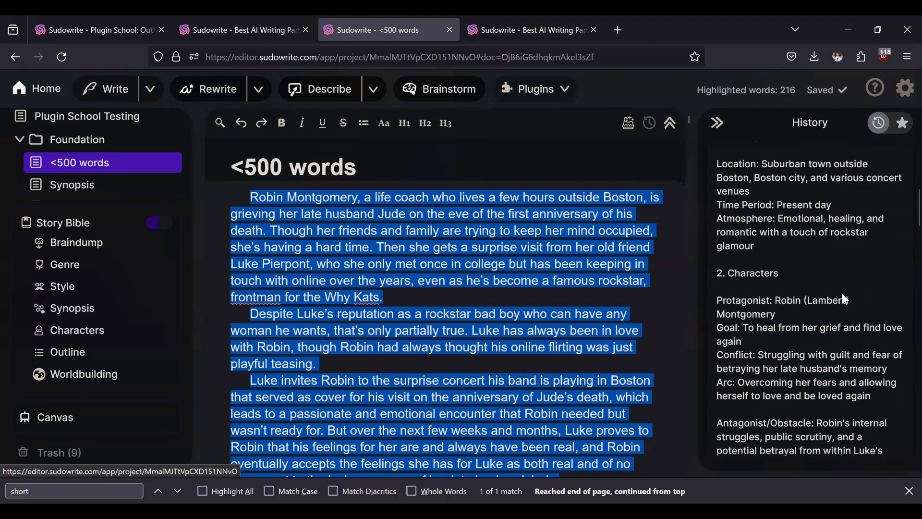
{"action": "scroll", "coordinate": [842, 293], "scroll_direction": "down", "scroll_amount": 5}
{"action": "scroll", "coordinate": [837, 299], "scroll_direction": "down", "scroll_amount": 10}
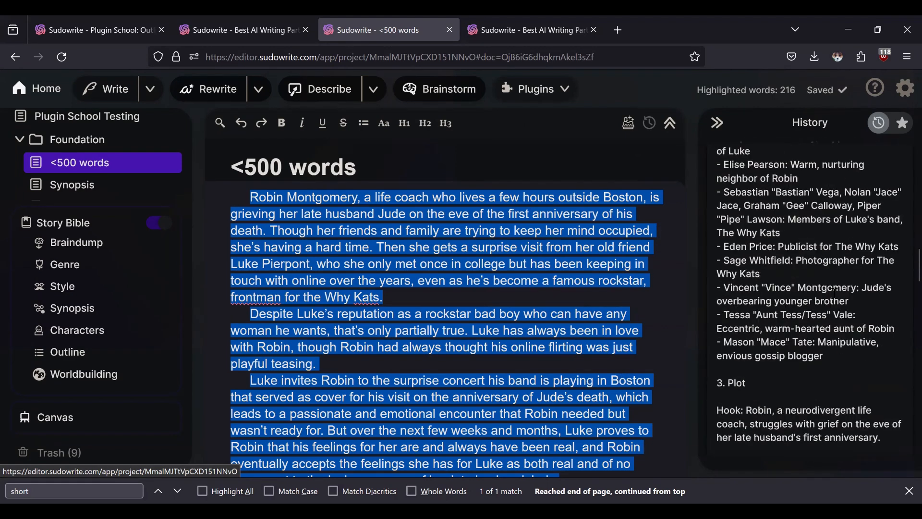
{"action": "scroll", "coordinate": [835, 298], "scroll_direction": "down", "scroll_amount": 5}
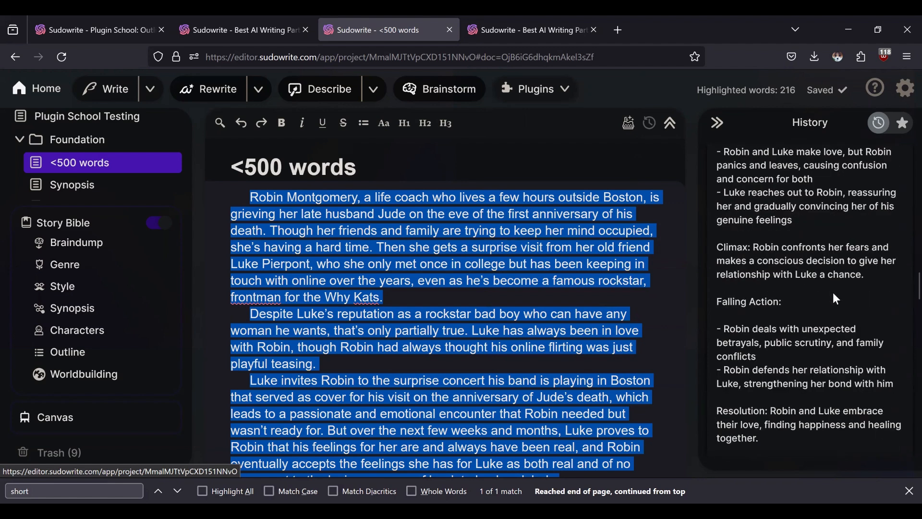
{"action": "scroll", "coordinate": [833, 293], "scroll_direction": "down", "scroll_amount": 5}
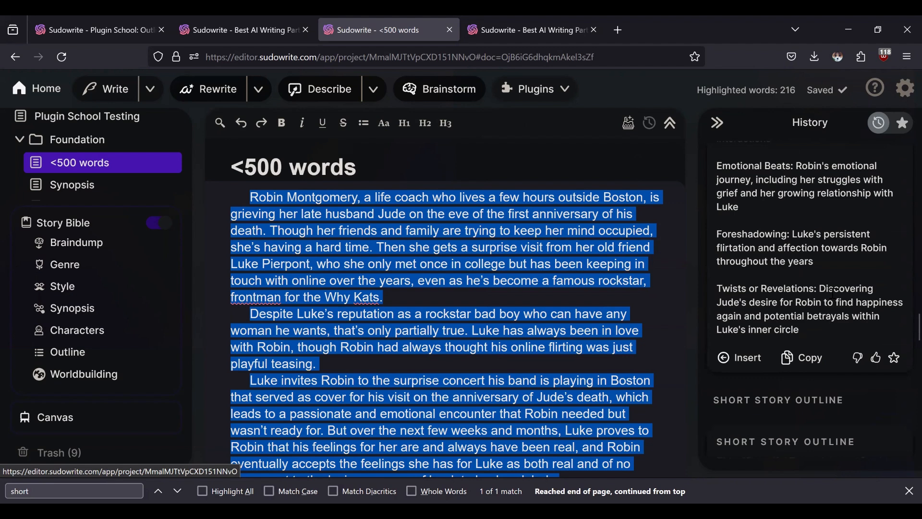
{"action": "scroll", "coordinate": [833, 292], "scroll_direction": "up", "scroll_amount": 10}
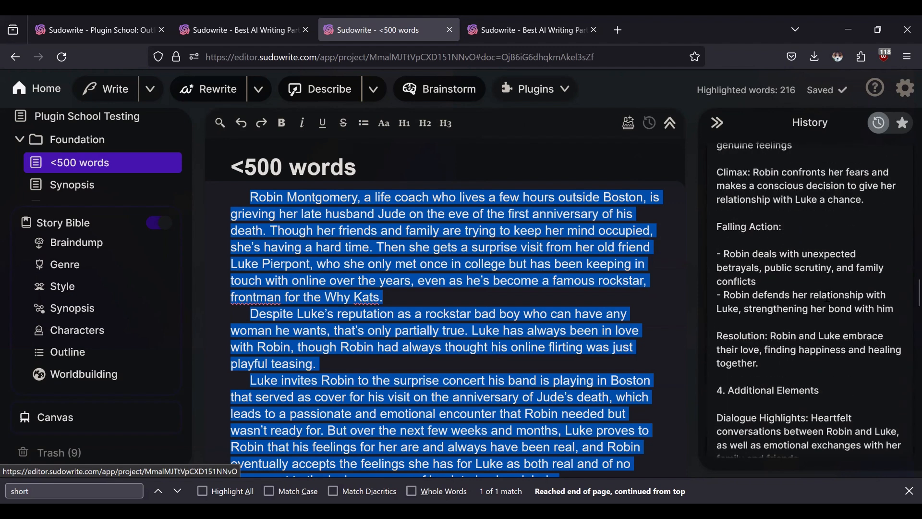
{"action": "scroll", "coordinate": [824, 297], "scroll_direction": "up", "scroll_amount": 8}
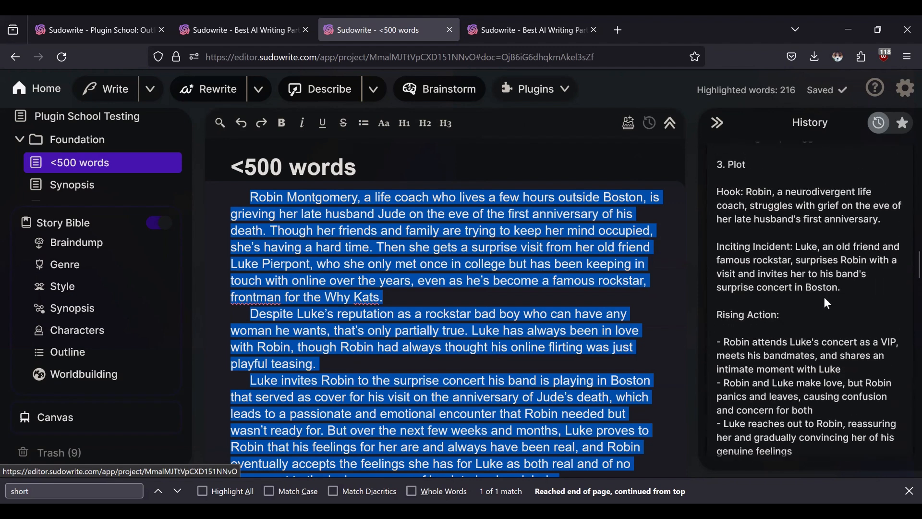
{"action": "scroll", "coordinate": [822, 303], "scroll_direction": "up", "scroll_amount": 5}
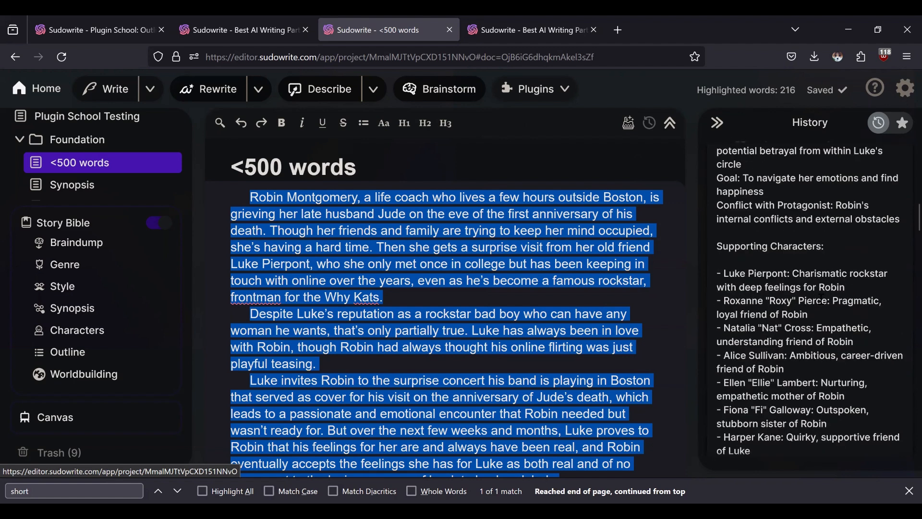
{"action": "scroll", "coordinate": [820, 297], "scroll_direction": "up", "scroll_amount": 6}
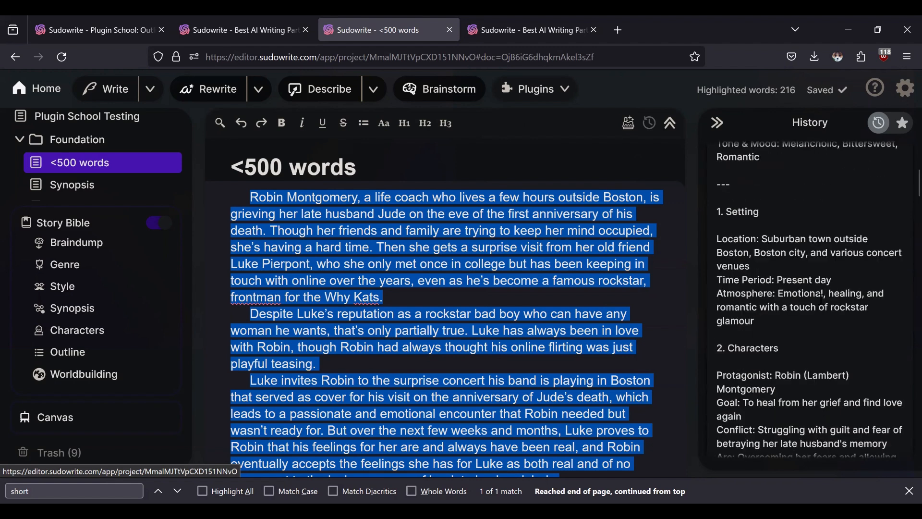
{"action": "scroll", "coordinate": [820, 298], "scroll_direction": "up", "scroll_amount": 5}
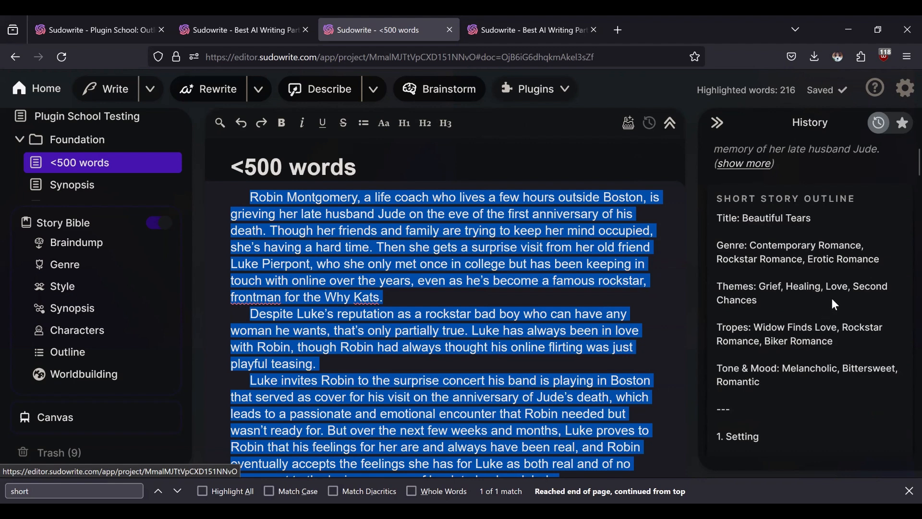
Read the new outline's characters, plot and additional elements in detail, and return to its beginning
{"action": "scroll", "coordinate": [781, 336], "scroll_direction": "down", "scroll_amount": 8}
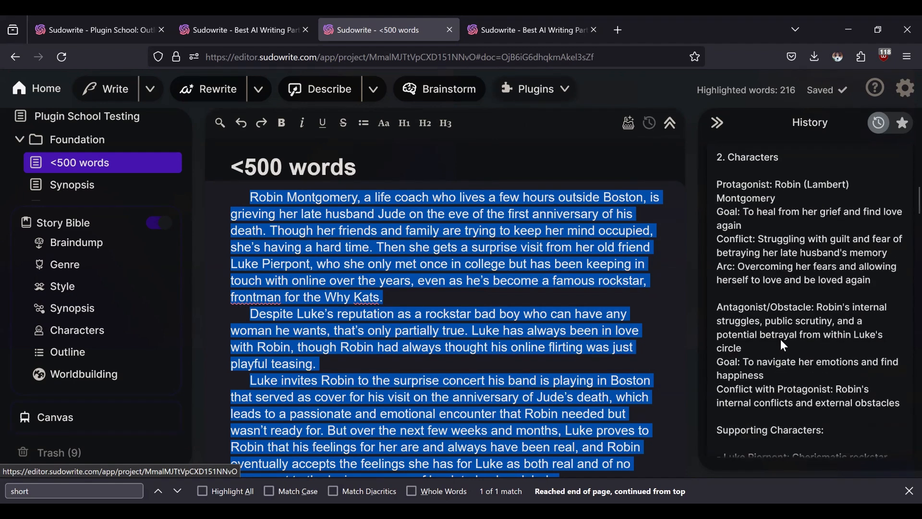
{"action": "scroll", "coordinate": [784, 329], "scroll_direction": "down", "scroll_amount": 7}
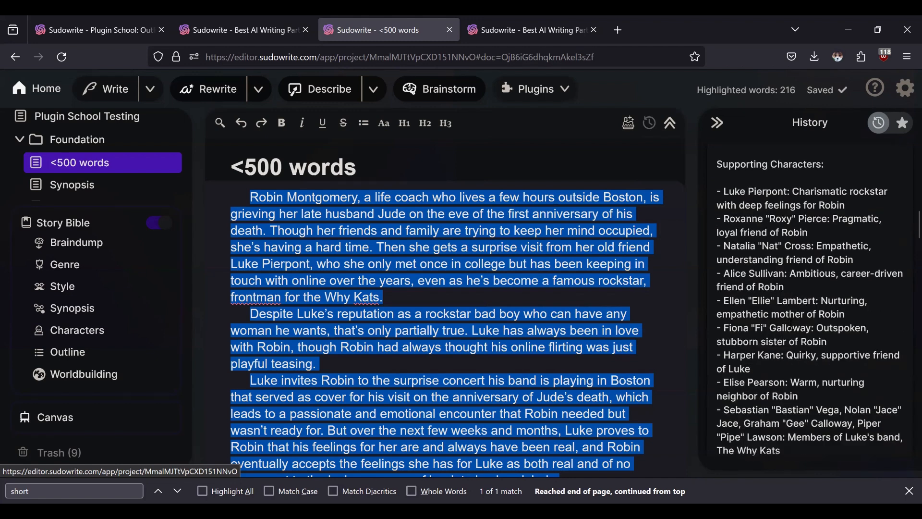
{"action": "scroll", "coordinate": [792, 323], "scroll_direction": "down", "scroll_amount": 6}
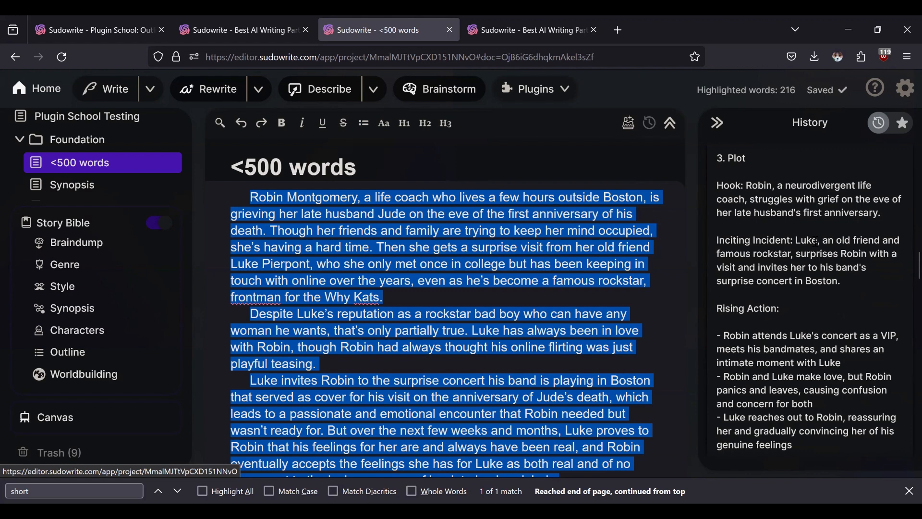
{"action": "scroll", "coordinate": [815, 240], "scroll_direction": "down", "scroll_amount": 3}
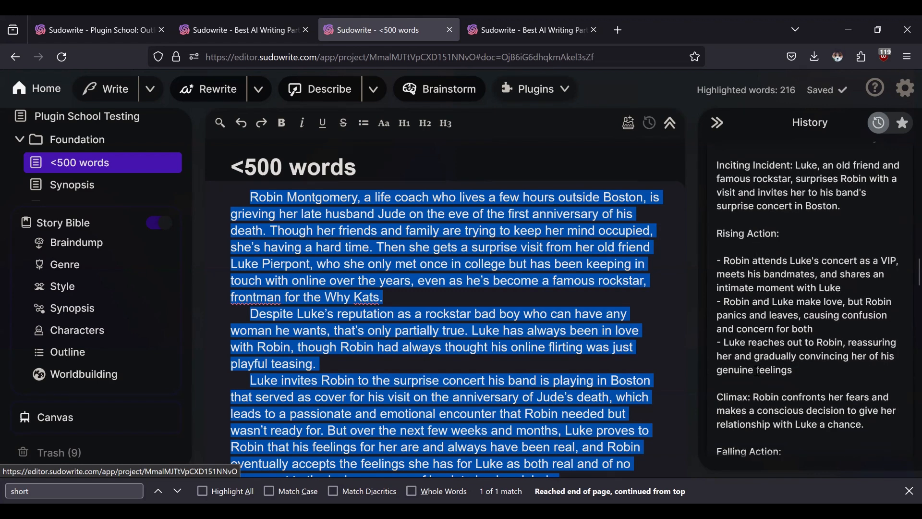
{"action": "scroll", "coordinate": [765, 355], "scroll_direction": "down", "scroll_amount": 6}
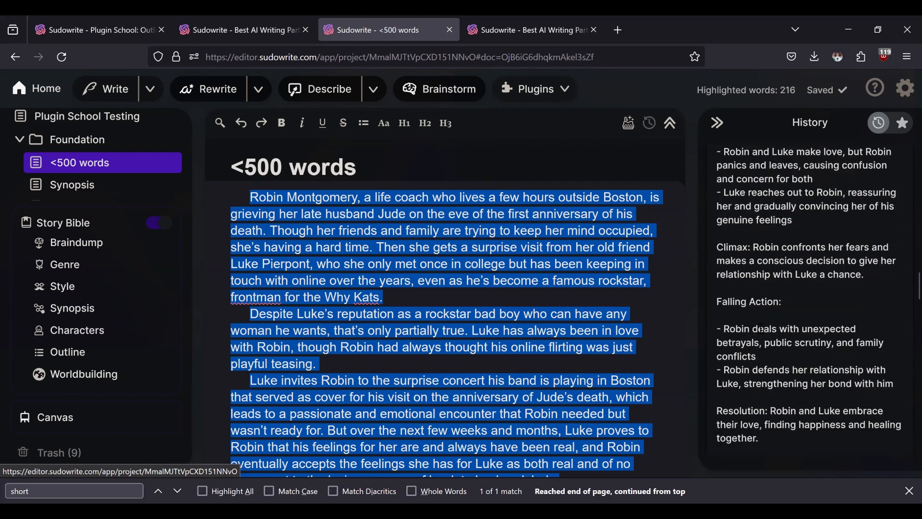
{"action": "scroll", "coordinate": [764, 345], "scroll_direction": "down", "scroll_amount": 6}
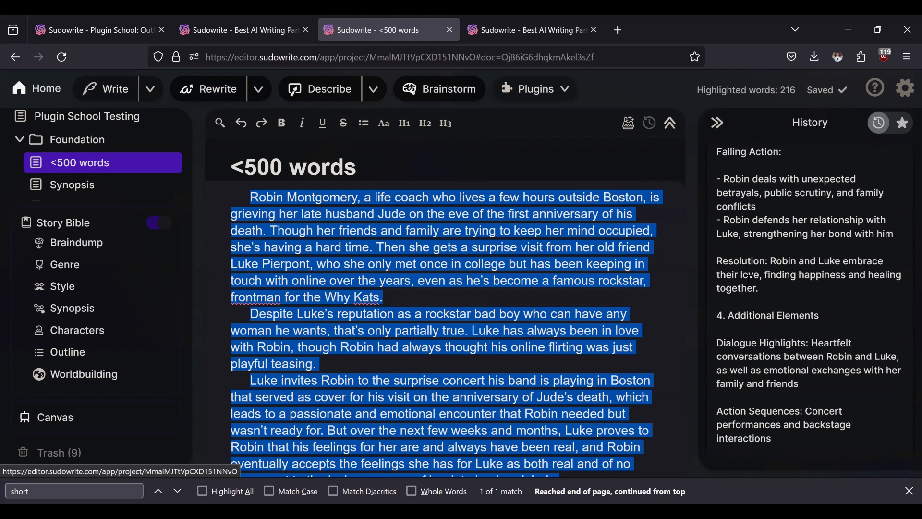
{"action": "scroll", "coordinate": [749, 279], "scroll_direction": "down", "scroll_amount": 12}
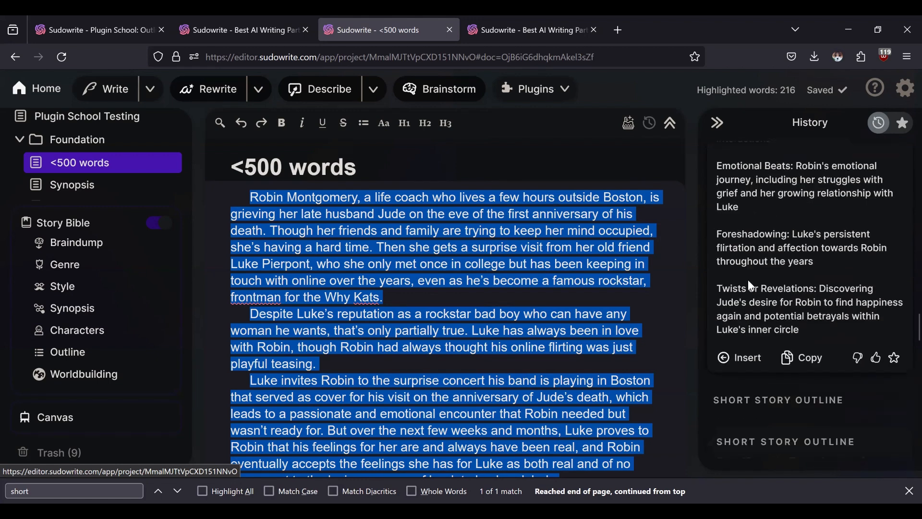
{"action": "scroll", "coordinate": [748, 277], "scroll_direction": "up", "scroll_amount": 20}
{"action": "scroll", "coordinate": [752, 274], "scroll_direction": "up", "scroll_amount": 1}
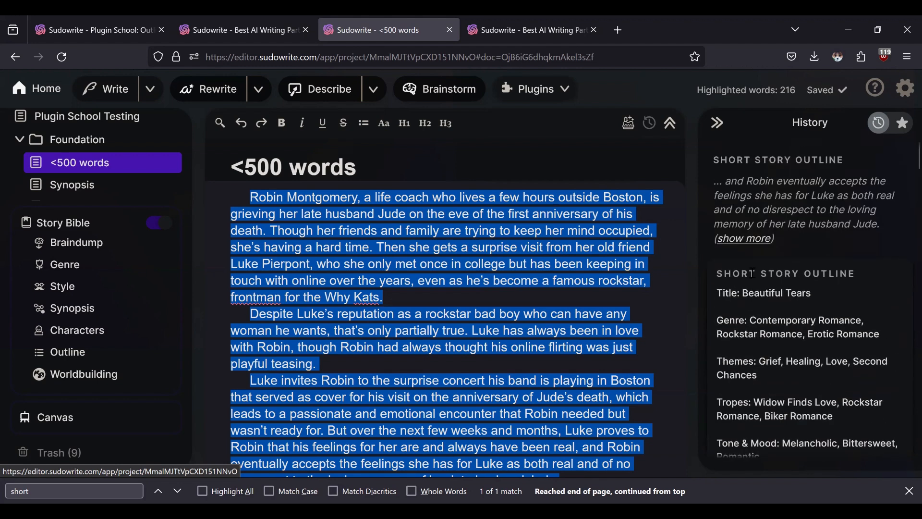
Recheck which text and Story Bible fields the Short Story Outline plugin's page says it reads, and return to the document
{"action": "left_click", "coordinate": [249, 32]}
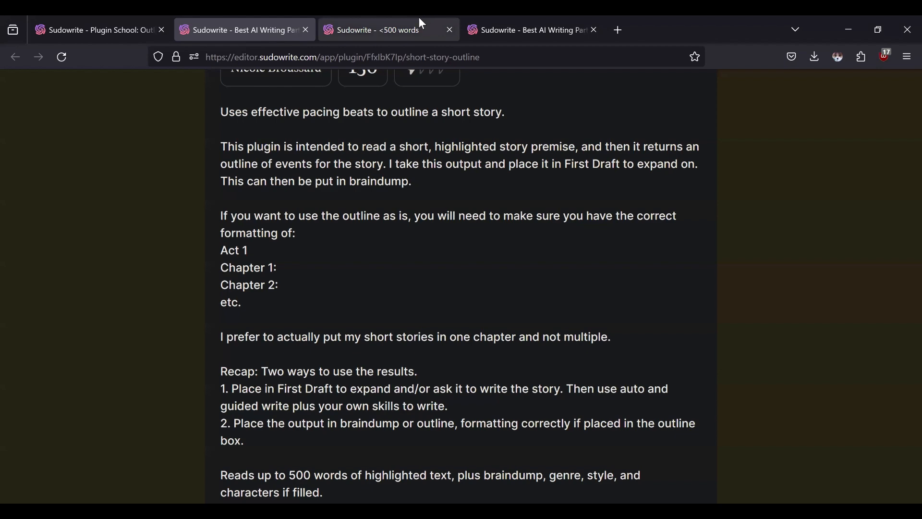
{"action": "left_click", "coordinate": [410, 27]}
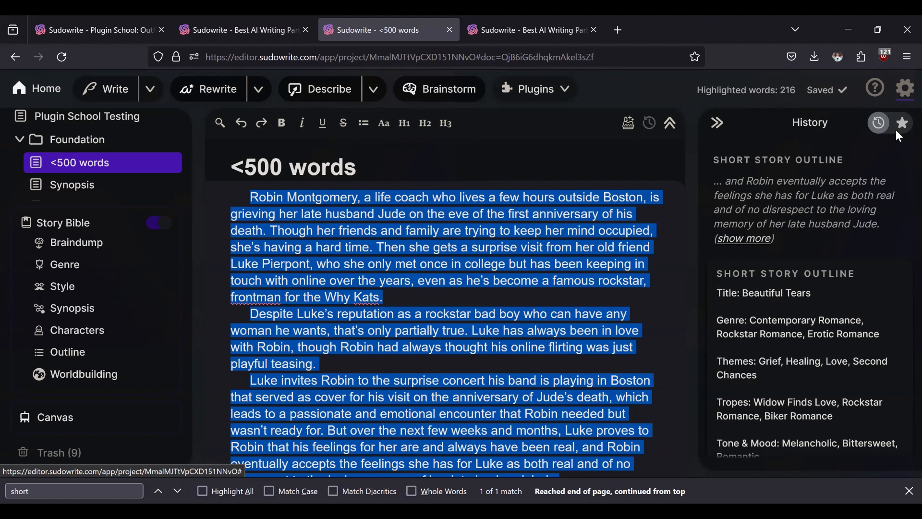
Check the credit costs of the Short Story Outline runs in the account's recent activity, and return to the plugin's page
{"action": "left_click", "coordinate": [904, 90]}
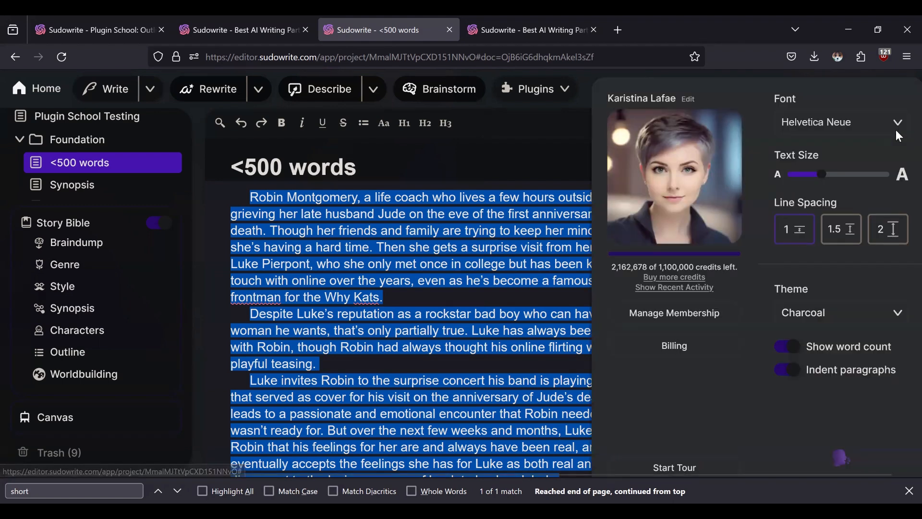
{"action": "left_click", "coordinate": [657, 290]}
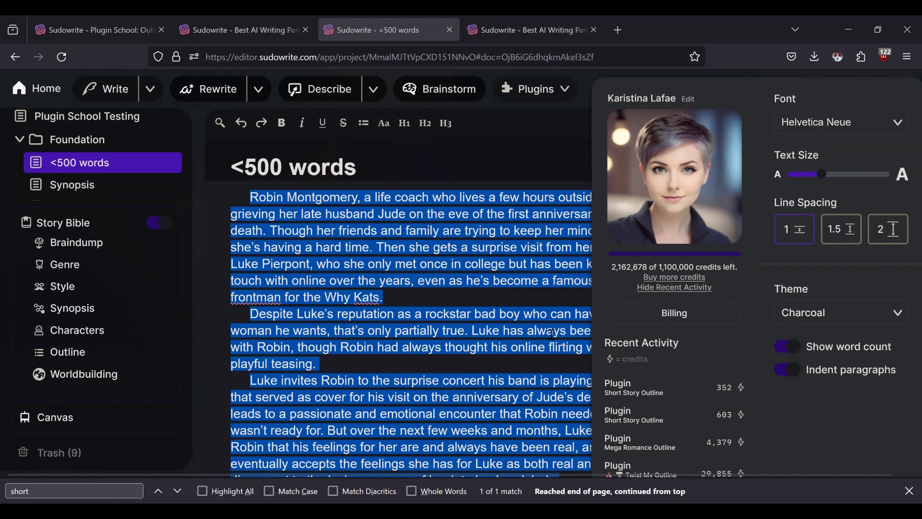
{"action": "left_click", "coordinate": [578, 307]}
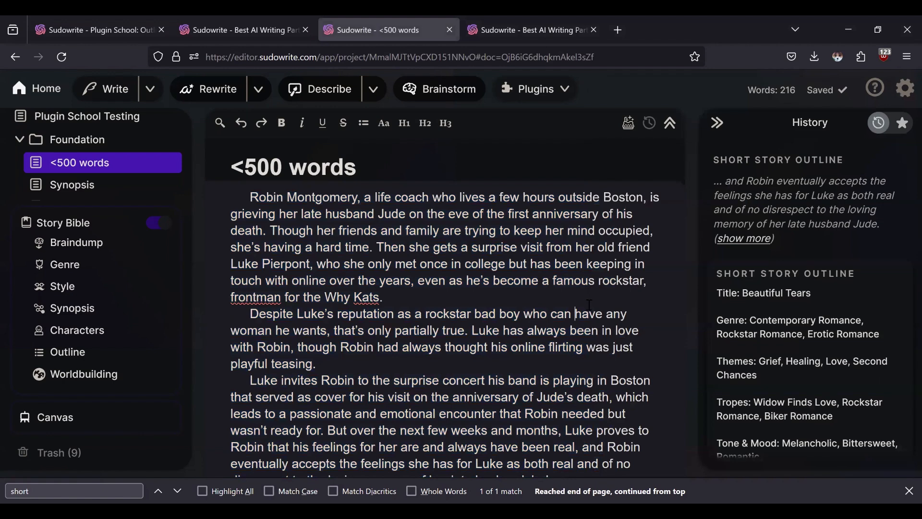
{"action": "left_click", "coordinate": [247, 29]}
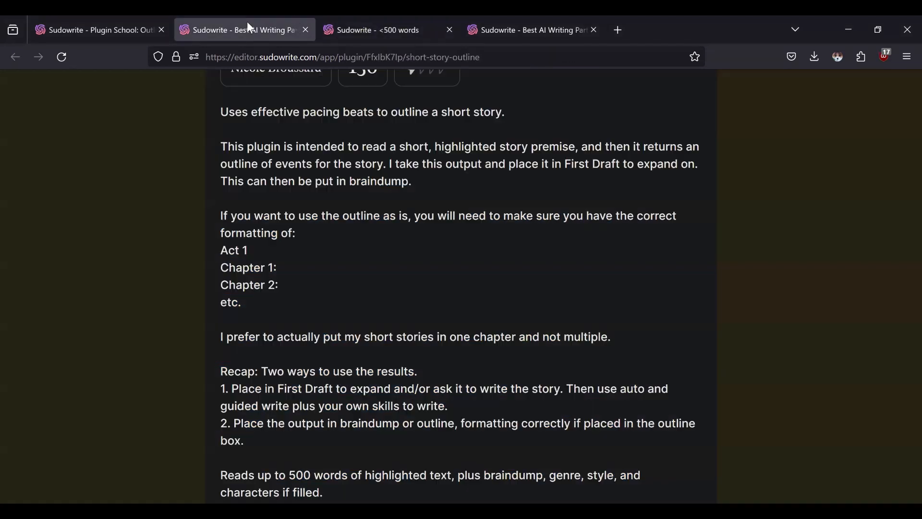
Compare the ends of the Short Story Outline results in the <500 words document's history, expanding the older collapsed result
{"action": "left_click", "coordinate": [360, 35]}
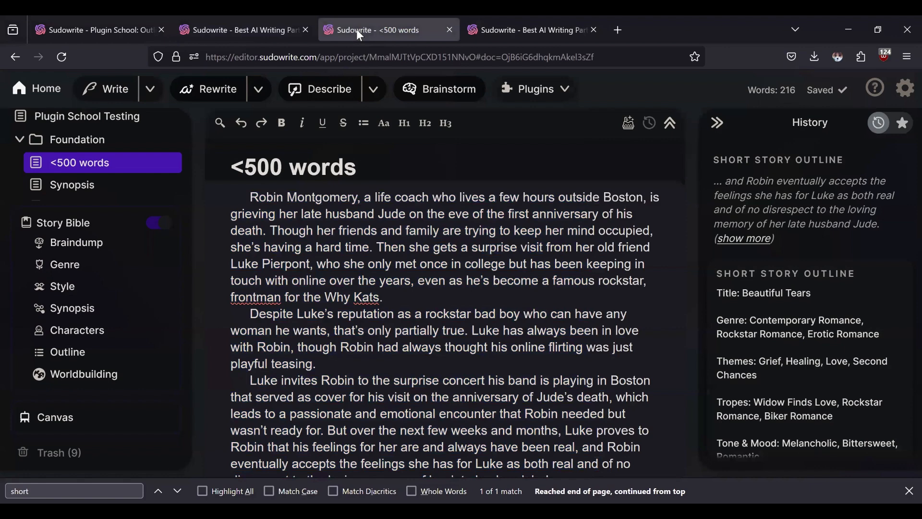
{"action": "scroll", "coordinate": [731, 355], "scroll_direction": "down", "scroll_amount": 5}
{"action": "scroll", "coordinate": [789, 285], "scroll_direction": "down", "scroll_amount": 15}
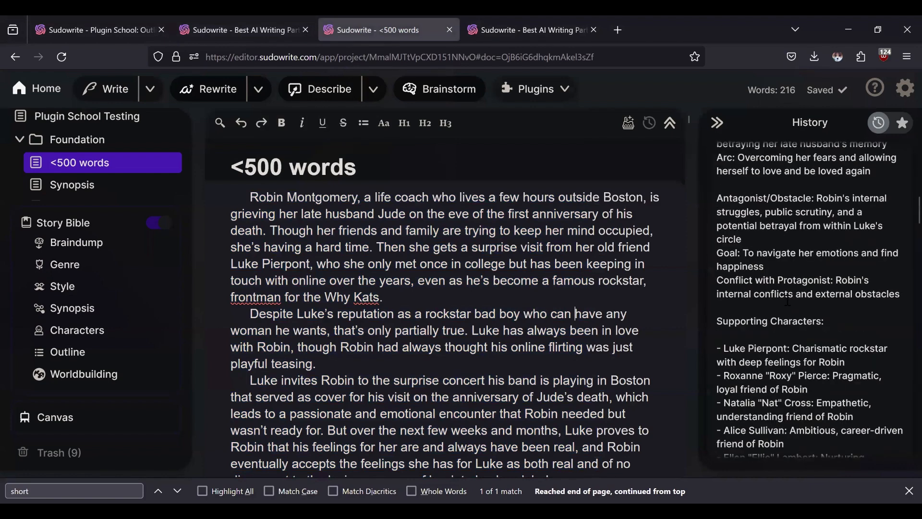
{"action": "scroll", "coordinate": [790, 315], "scroll_direction": "down", "scroll_amount": 8}
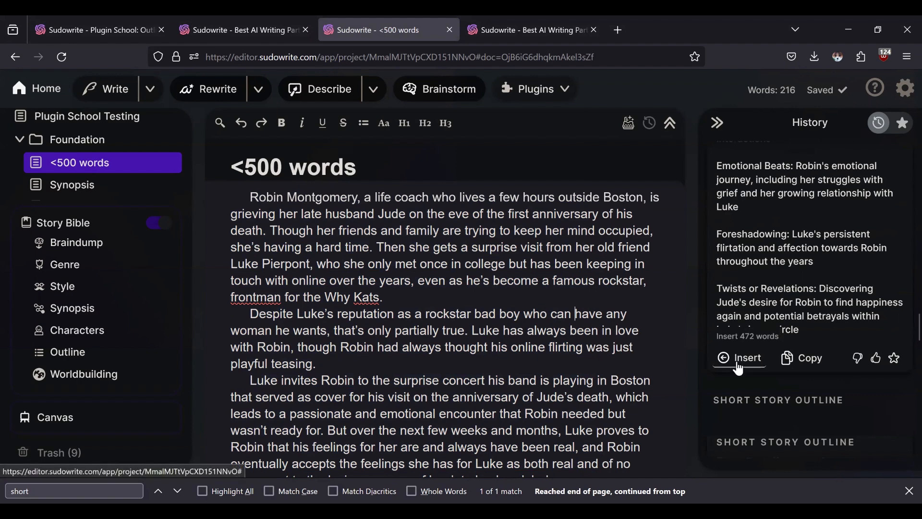
{"action": "scroll", "coordinate": [737, 397], "scroll_direction": "down", "scroll_amount": 2}
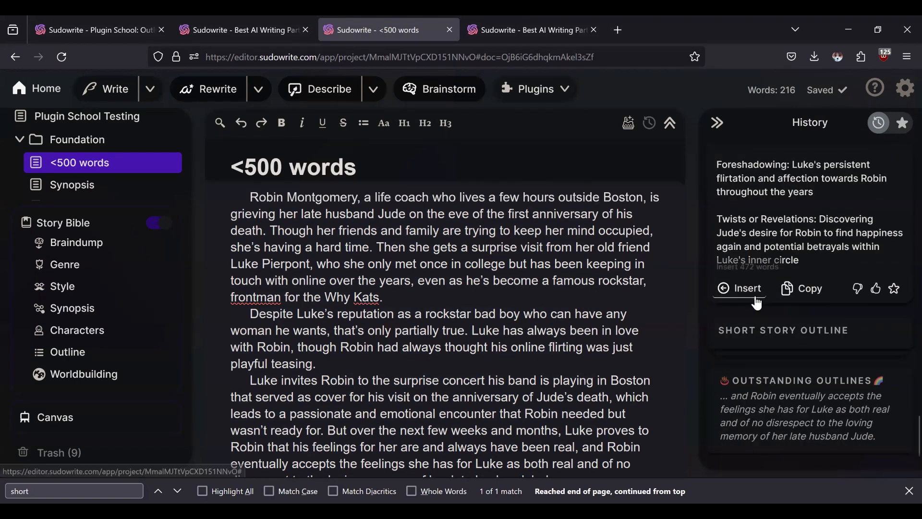
{"action": "left_click", "coordinate": [764, 331]}
{"action": "scroll", "coordinate": [779, 343], "scroll_direction": "down", "scroll_amount": 5}
{"action": "scroll", "coordinate": [774, 344], "scroll_direction": "down", "scroll_amount": 6}
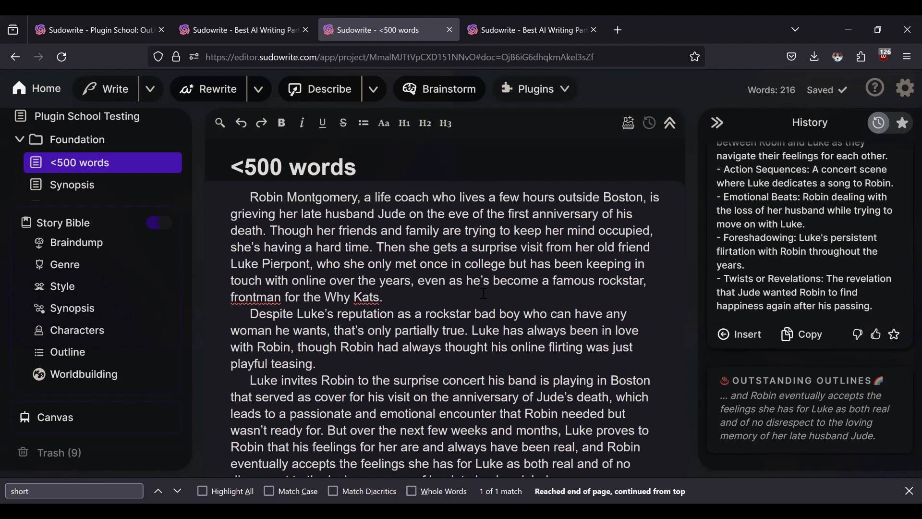
Close the Short Story Outline plugin page and open the Mixtral Minimalist Outline page from the Plugin School list
{"action": "left_click", "coordinate": [233, 28]}
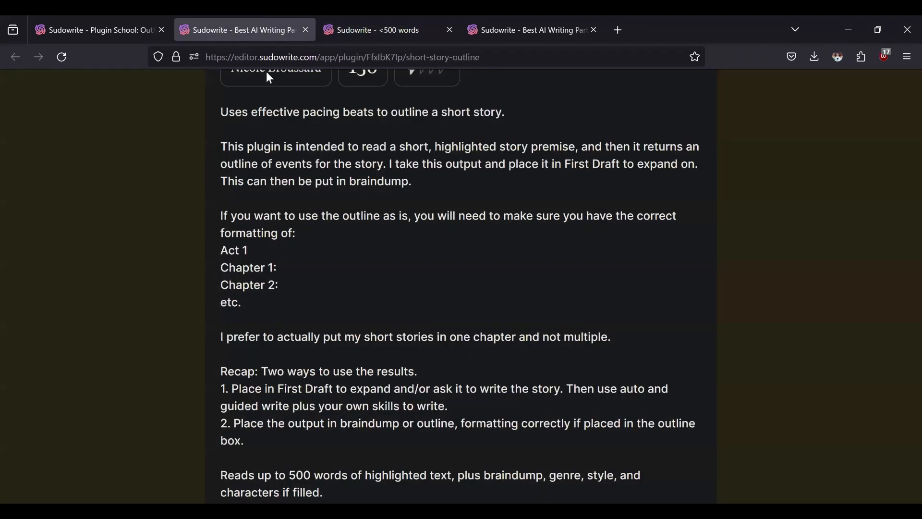
{"action": "scroll", "coordinate": [319, 257], "scroll_direction": "up", "scroll_amount": 3}
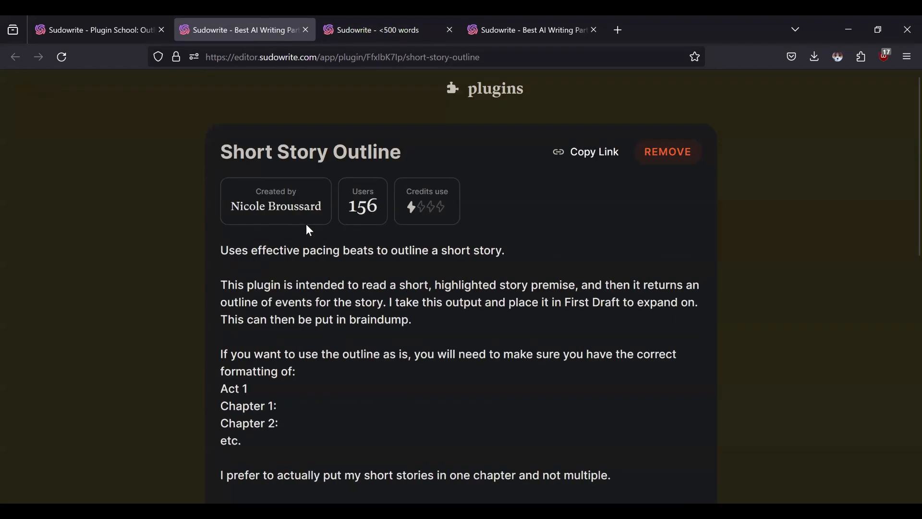
{"action": "left_click", "coordinate": [306, 31]}
{"action": "left_click", "coordinate": [94, 30]}
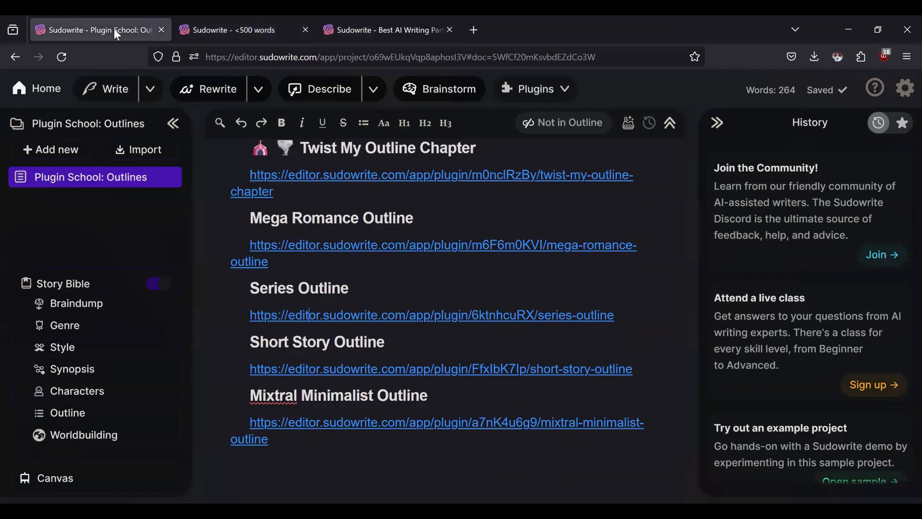
{"action": "left_click", "coordinate": [357, 423]}
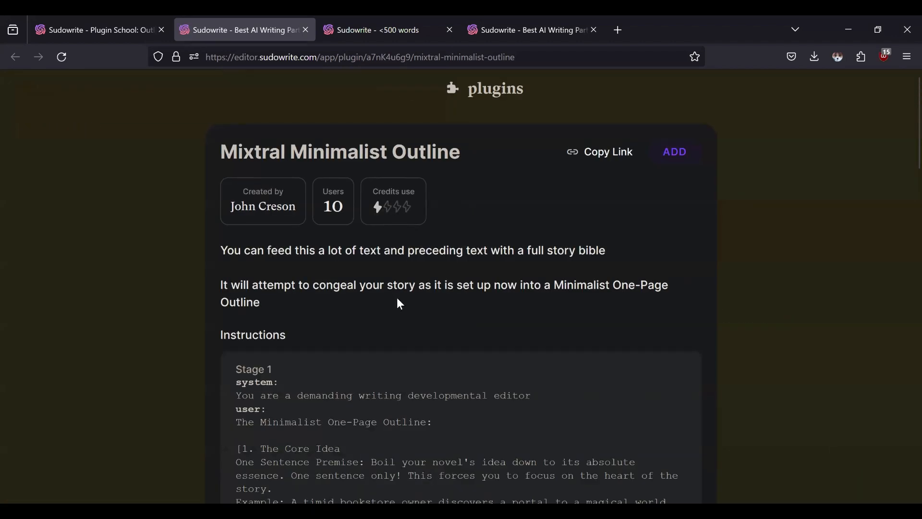
Read the Mixtral Minimalist Outline plugin's description and its one-page outline template from the core idea to the ending
{"action": "scroll", "coordinate": [393, 294], "scroll_direction": "down", "scroll_amount": 2}
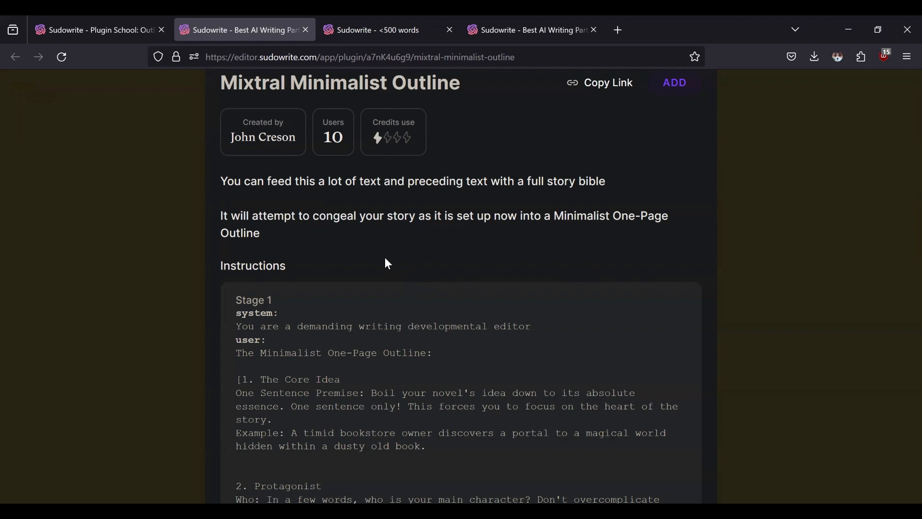
{"action": "scroll", "coordinate": [389, 264], "scroll_direction": "down", "scroll_amount": 3}
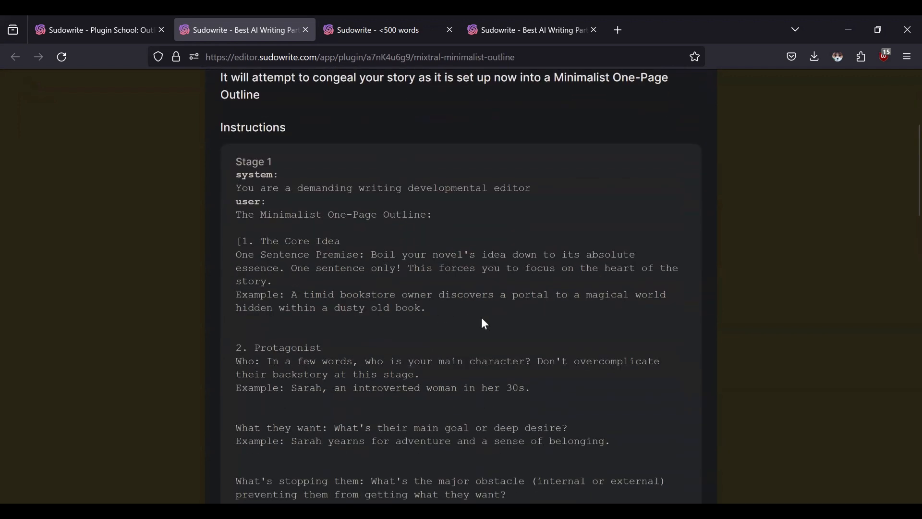
{"action": "scroll", "coordinate": [482, 320], "scroll_direction": "down", "scroll_amount": 1}
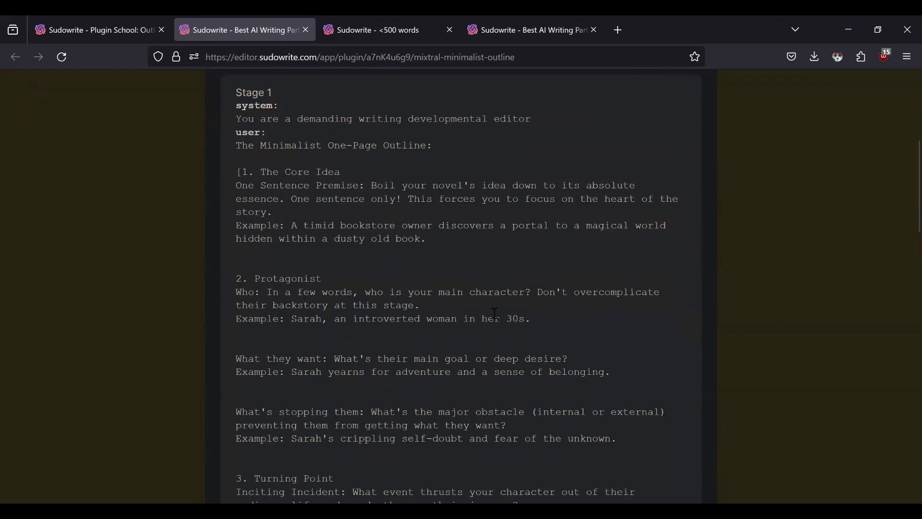
{"action": "scroll", "coordinate": [387, 232], "scroll_direction": "down", "scroll_amount": 2}
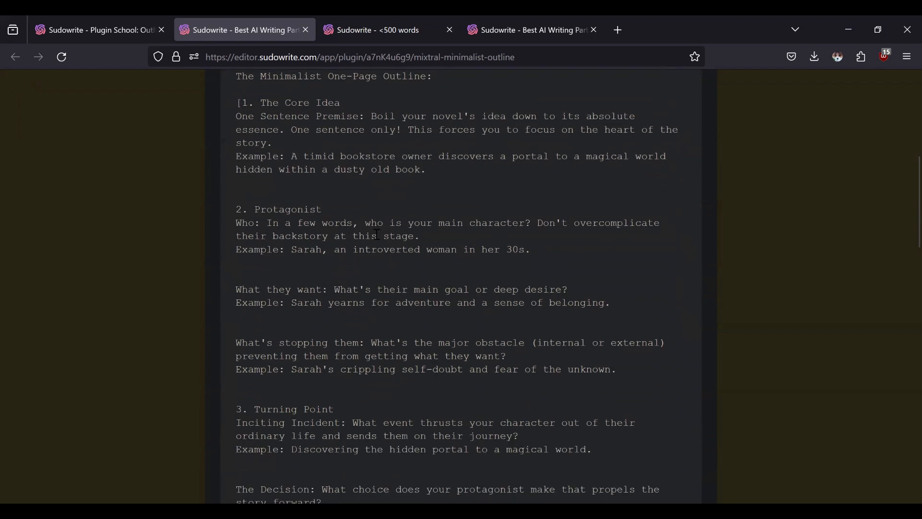
{"action": "scroll", "coordinate": [414, 269], "scroll_direction": "down", "scroll_amount": 2}
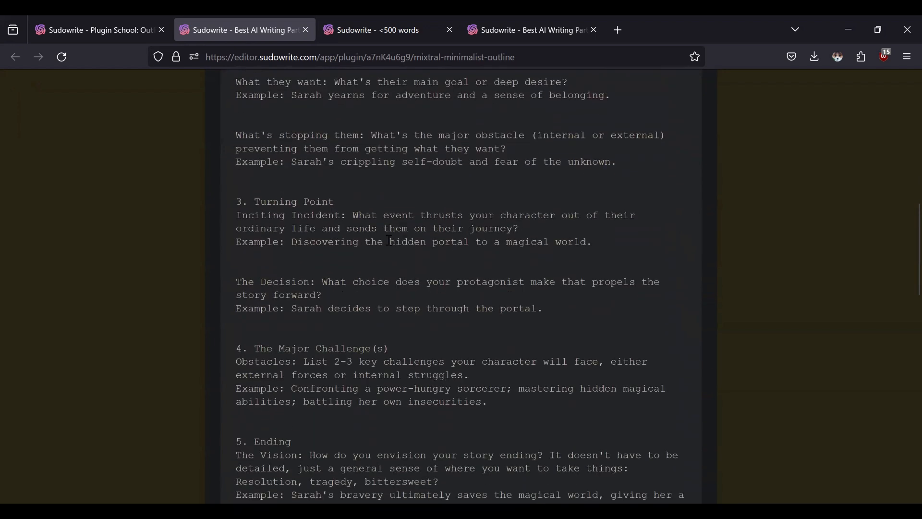
{"action": "scroll", "coordinate": [385, 247], "scroll_direction": "down", "scroll_amount": 2}
{"action": "scroll", "coordinate": [384, 246], "scroll_direction": "down", "scroll_amount": 2}
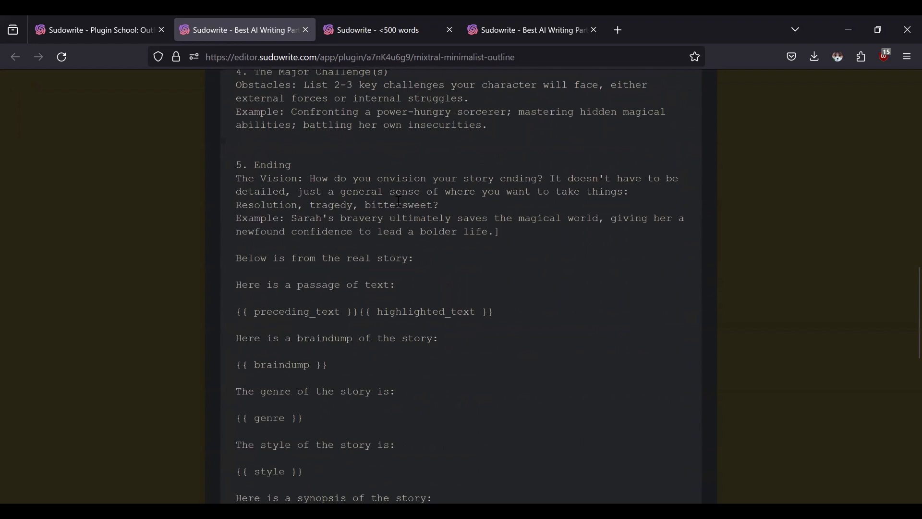
Examine which text and Story Bible variables the plugin's instructions use and what output they request, and return to the page's beginning
{"action": "scroll", "coordinate": [392, 222], "scroll_direction": "down", "scroll_amount": 1}
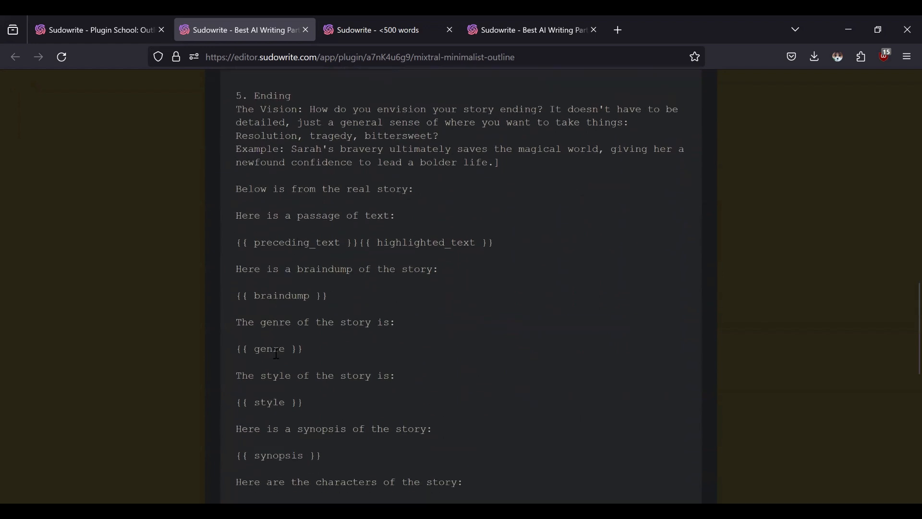
{"action": "scroll", "coordinate": [271, 341], "scroll_direction": "down", "scroll_amount": 1}
{"action": "scroll", "coordinate": [281, 365], "scroll_direction": "down", "scroll_amount": 1}
{"action": "scroll", "coordinate": [290, 384], "scroll_direction": "down", "scroll_amount": 1}
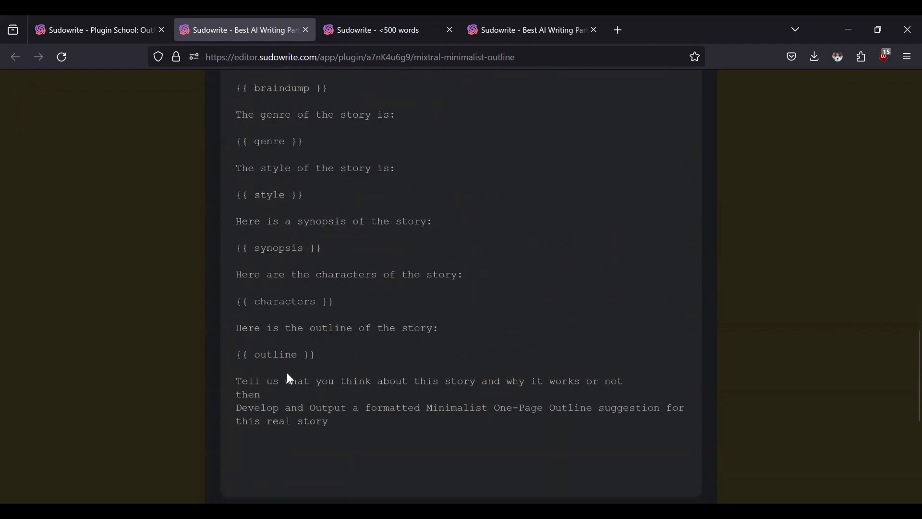
{"action": "scroll", "coordinate": [325, 361], "scroll_direction": "up", "scroll_amount": 3}
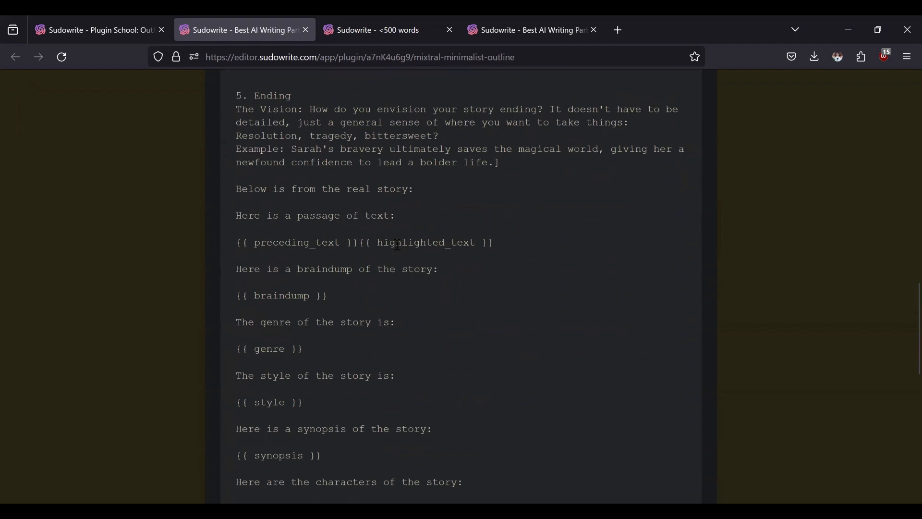
{"action": "scroll", "coordinate": [358, 264], "scroll_direction": "up", "scroll_amount": 10}
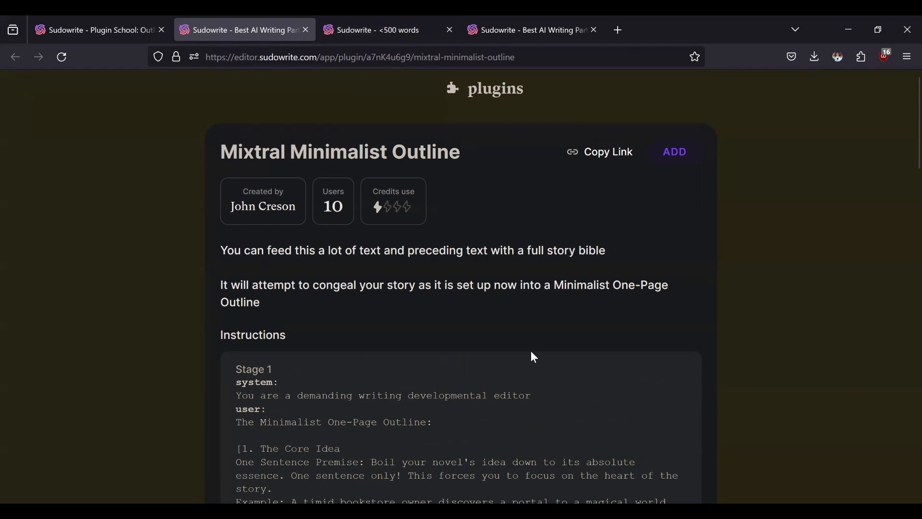
Open the Chapter 1 (Mistral Medium) document in the Biker Rockstar project
{"action": "left_click", "coordinate": [363, 30]}
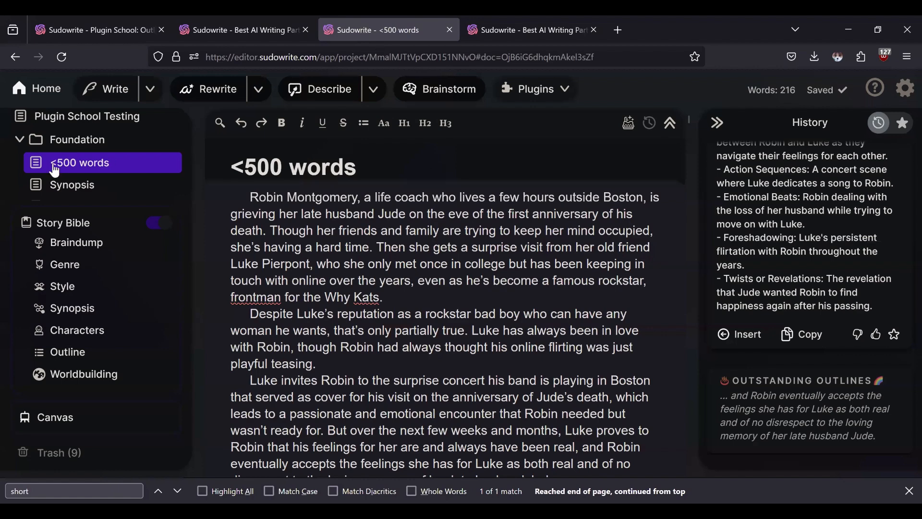
{"action": "scroll", "coordinate": [96, 288], "scroll_direction": "down", "scroll_amount": 1}
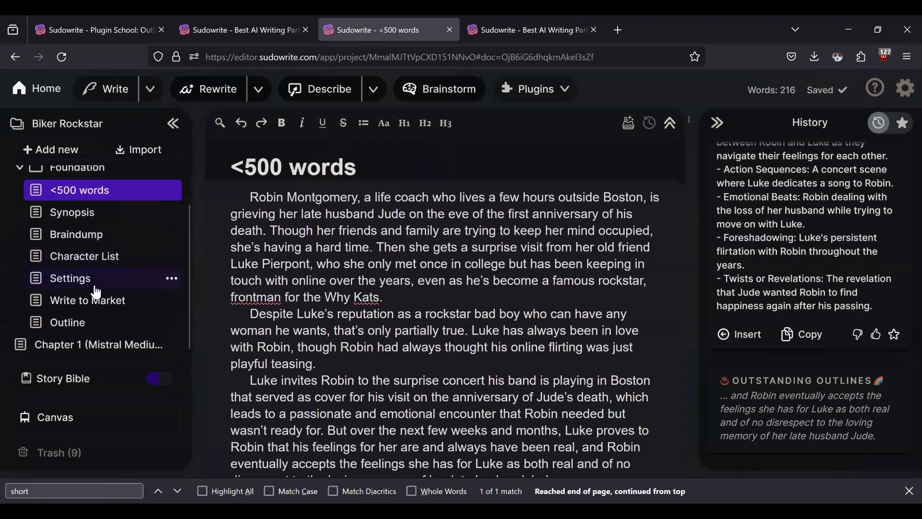
{"action": "left_click", "coordinate": [99, 355]}
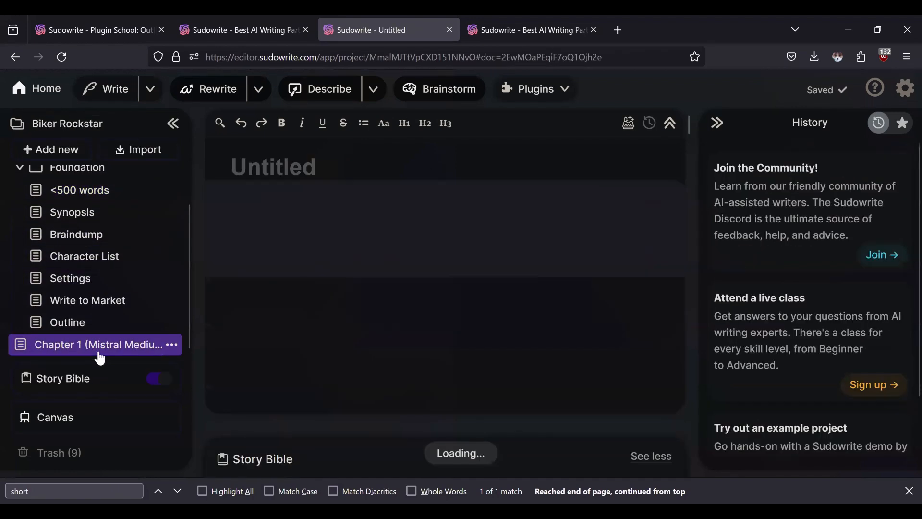
Recheck the Mixtral Minimalist Outline plugin's full instructions for the inputs it reads, and return to the page's beginning
{"action": "left_click", "coordinate": [503, 18]}
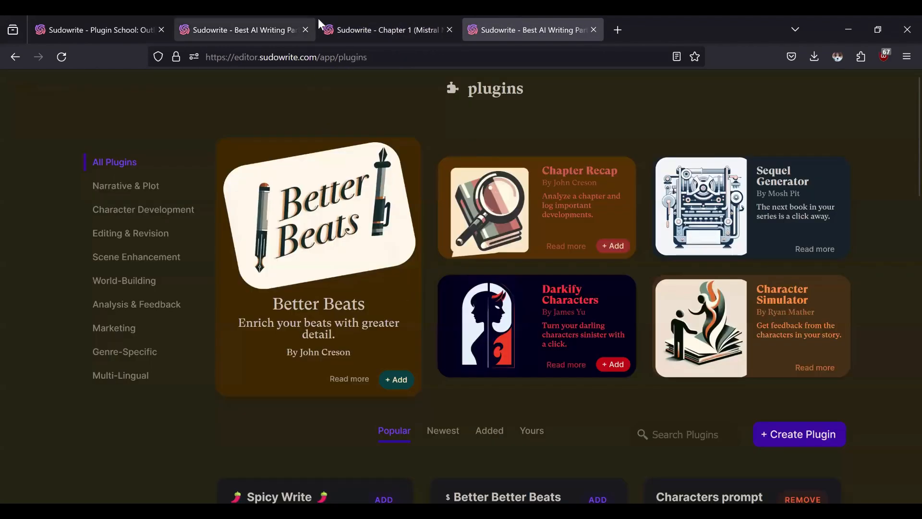
{"action": "left_click", "coordinate": [265, 27]}
{"action": "scroll", "coordinate": [441, 229], "scroll_direction": "down", "scroll_amount": 6}
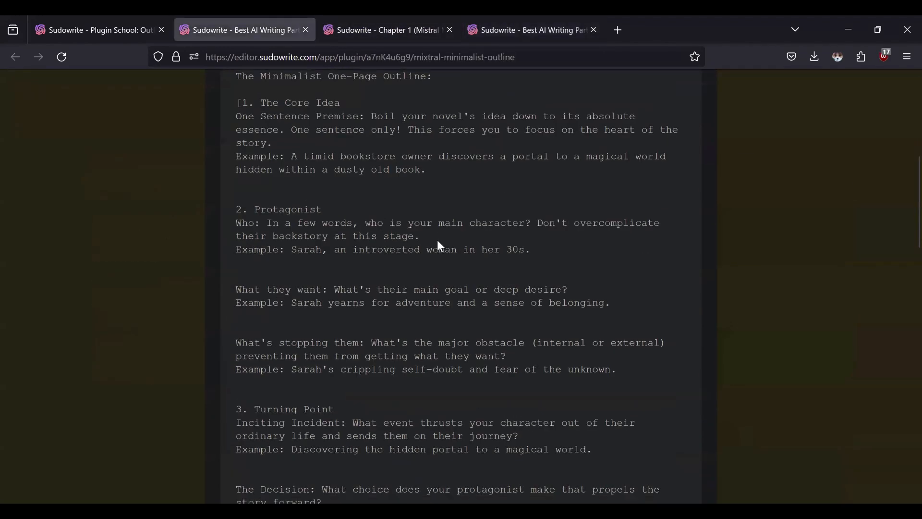
{"action": "scroll", "coordinate": [433, 248], "scroll_direction": "down", "scroll_amount": 7}
{"action": "scroll", "coordinate": [427, 259], "scroll_direction": "down", "scroll_amount": 8}
{"action": "scroll", "coordinate": [417, 250], "scroll_direction": "up", "scroll_amount": 11}
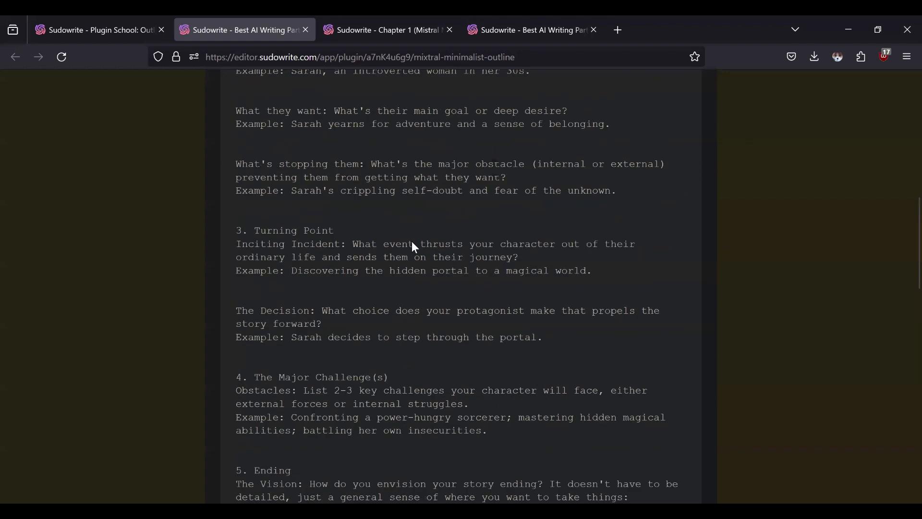
{"action": "scroll", "coordinate": [412, 243], "scroll_direction": "up", "scroll_amount": 12}
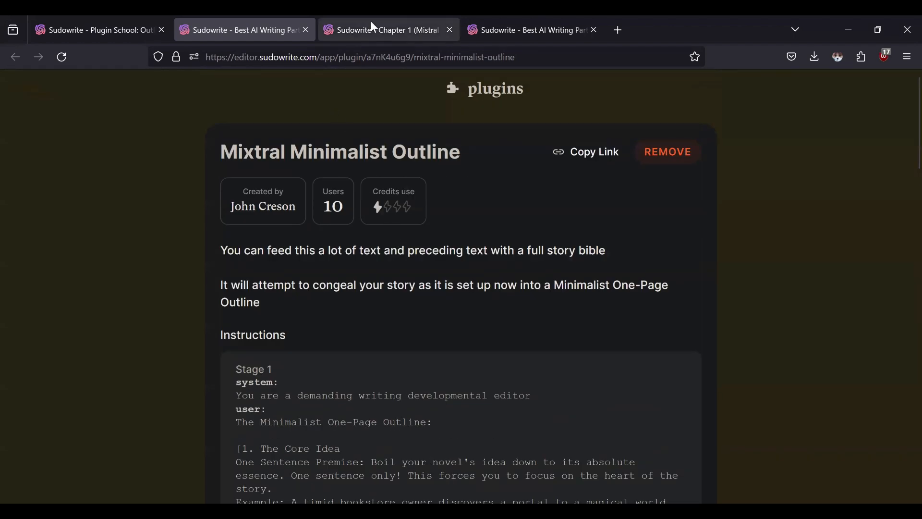
Open the Plugin School Testing document in the Biker Rockstar project for testing the Mixtral Minimalist Outline plugin
{"action": "left_click", "coordinate": [402, 26]}
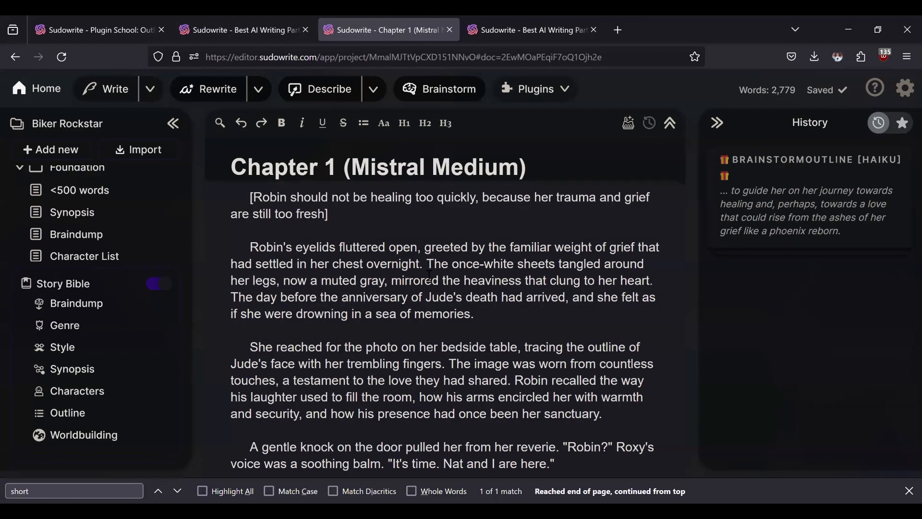
{"action": "left_click", "coordinate": [63, 284]}
{"action": "scroll", "coordinate": [63, 197], "scroll_direction": "up", "scroll_amount": 1}
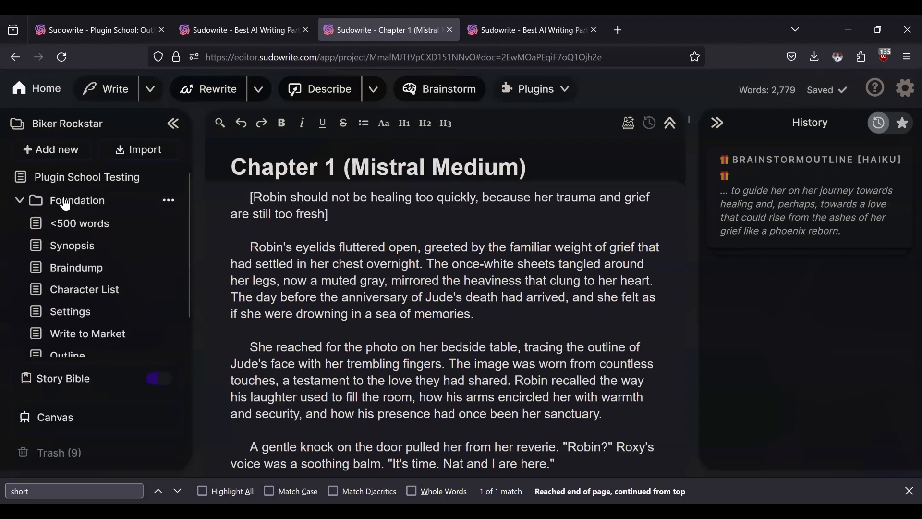
{"action": "left_click", "coordinate": [72, 178]}
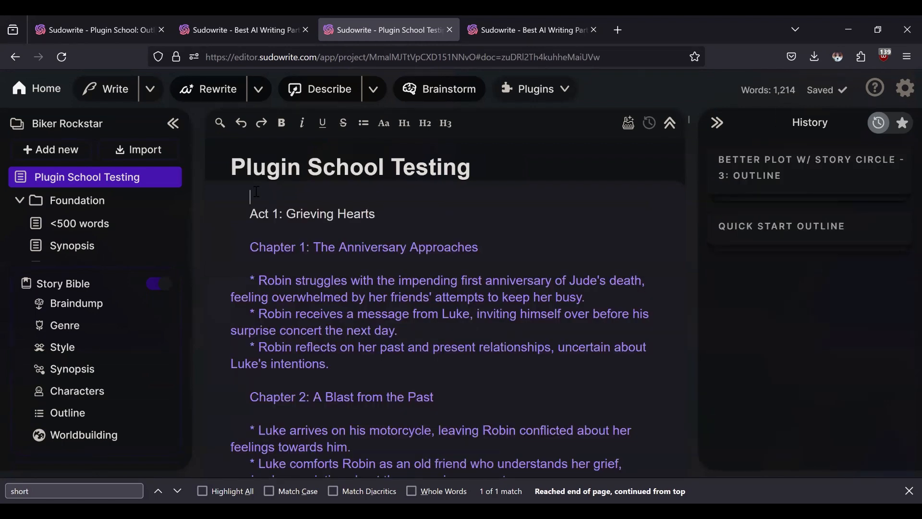
{"action": "left_click", "coordinate": [232, 28]}
{"action": "left_click", "coordinate": [358, 28]}
Run the Mixtral Minimalist Outline plugin on the Plugin School Testing document
{"action": "left_click", "coordinate": [529, 89]}
{"action": "scroll", "coordinate": [575, 192], "scroll_direction": "down", "scroll_amount": 1}
{"action": "scroll", "coordinate": [571, 202], "scroll_direction": "down", "scroll_amount": 15}
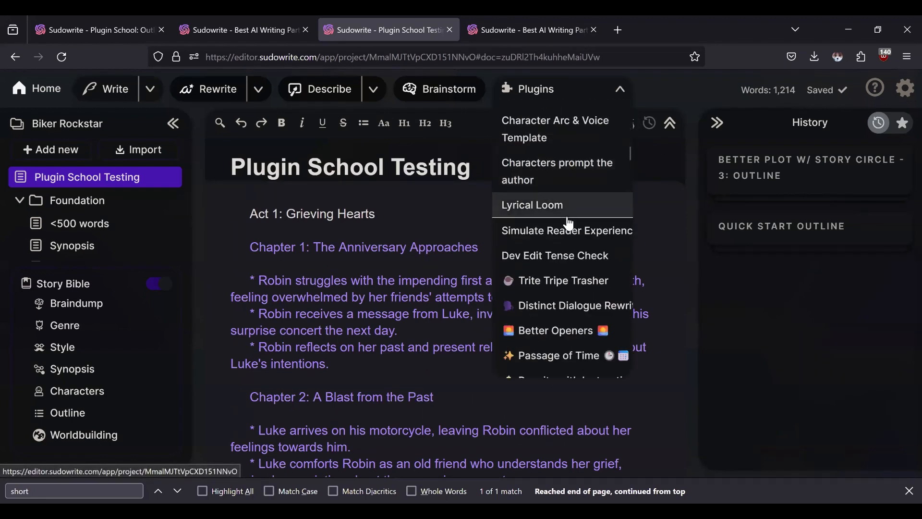
{"action": "scroll", "coordinate": [571, 226], "scroll_direction": "down", "scroll_amount": 12}
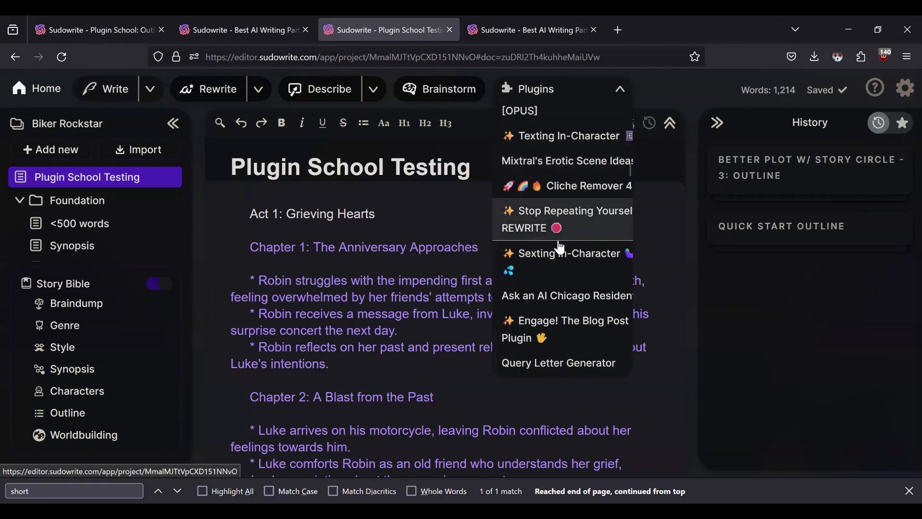
{"action": "scroll", "coordinate": [580, 235], "scroll_direction": "down", "scroll_amount": 8}
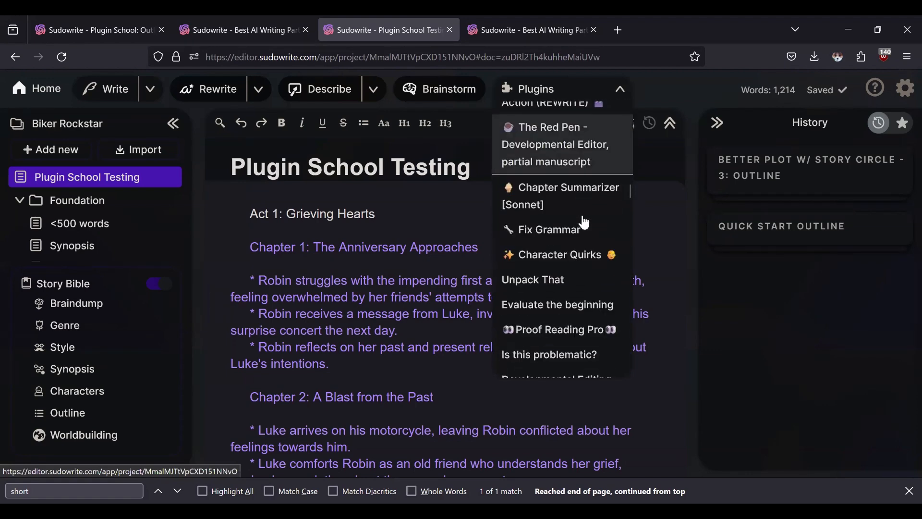
{"action": "scroll", "coordinate": [585, 222], "scroll_direction": "down", "scroll_amount": 6}
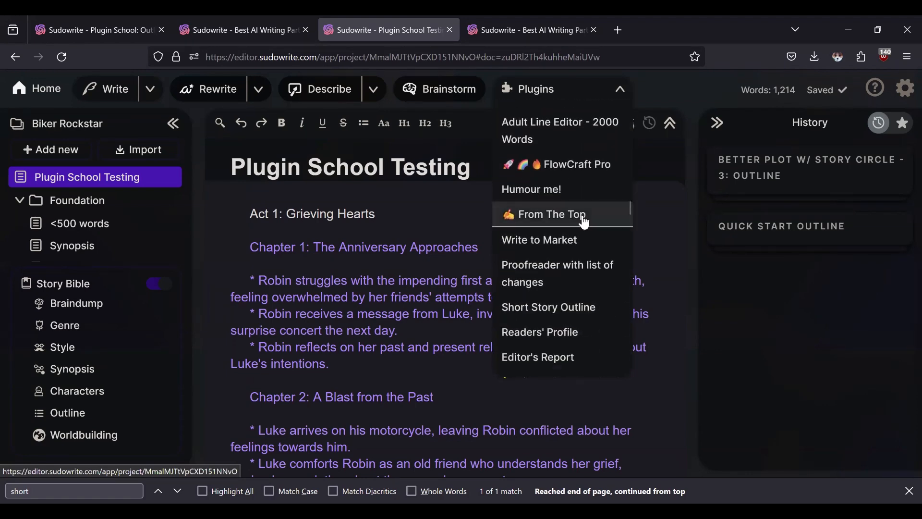
{"action": "scroll", "coordinate": [585, 222], "scroll_direction": "down", "scroll_amount": 6}
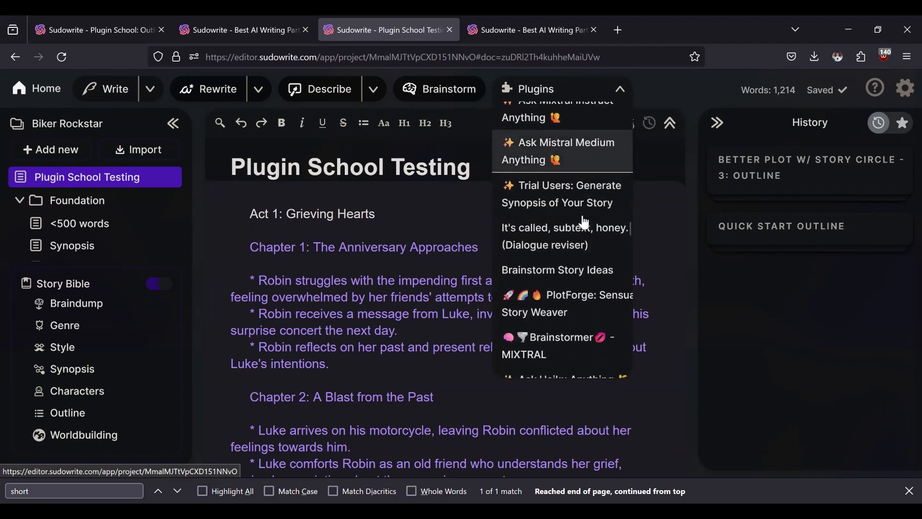
{"action": "scroll", "coordinate": [585, 222], "scroll_direction": "down", "scroll_amount": 6}
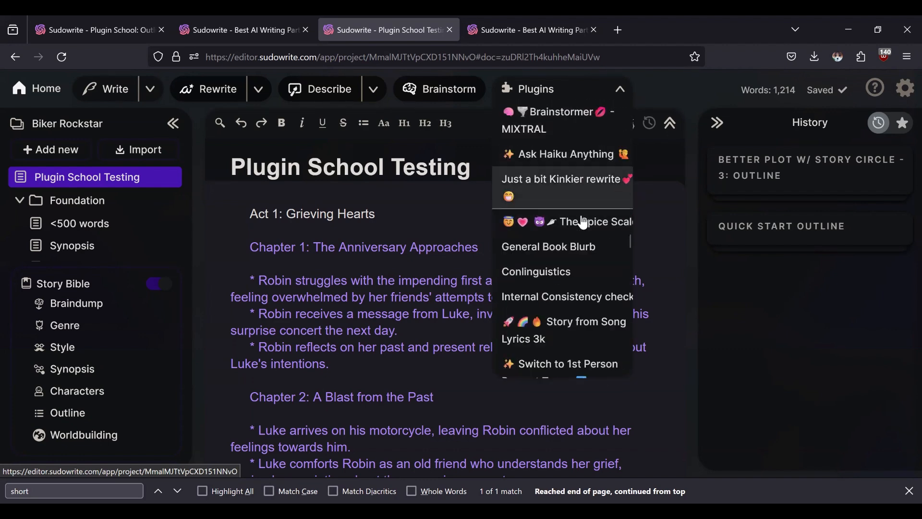
{"action": "scroll", "coordinate": [585, 222], "scroll_direction": "down", "scroll_amount": 6}
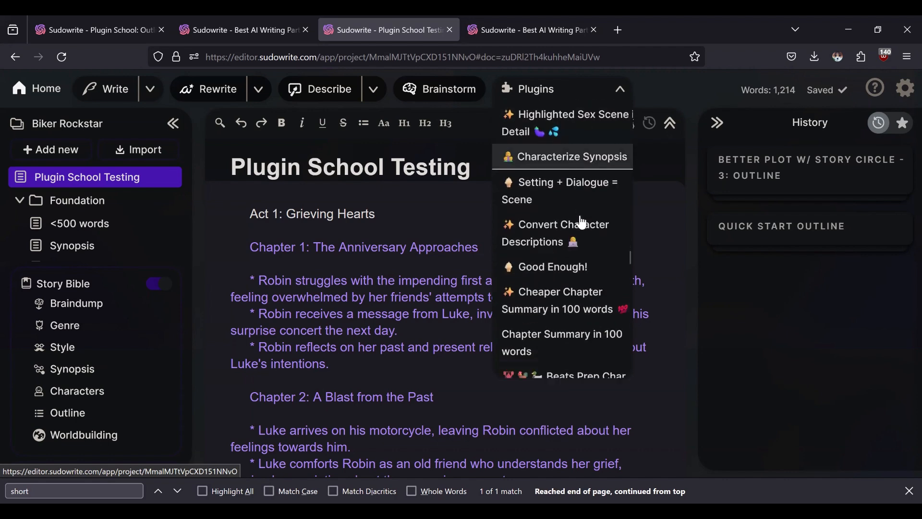
{"action": "scroll", "coordinate": [582, 222], "scroll_direction": "down", "scroll_amount": 6}
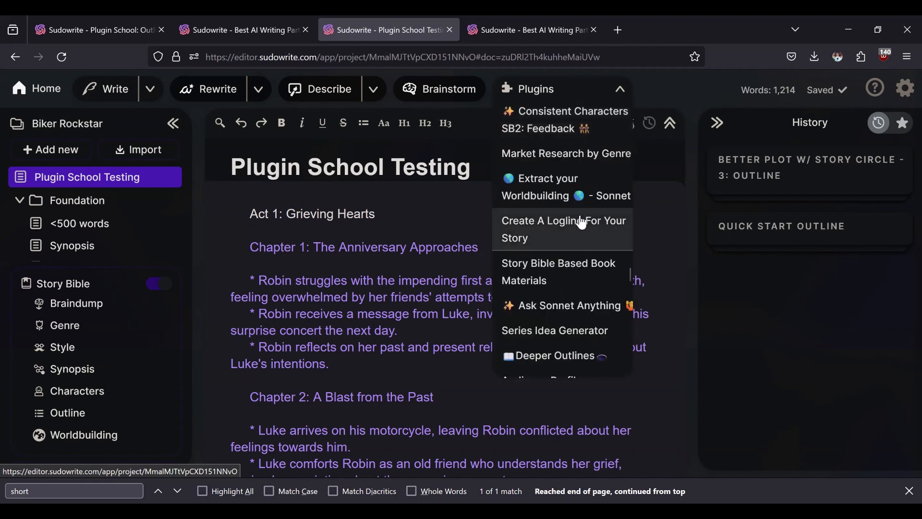
{"action": "scroll", "coordinate": [582, 222], "scroll_direction": "down", "scroll_amount": 6}
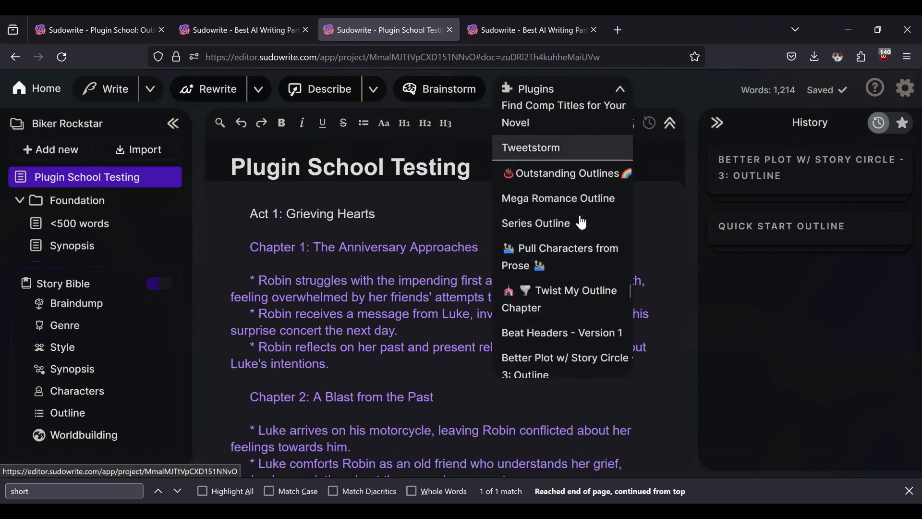
{"action": "scroll", "coordinate": [582, 222], "scroll_direction": "down", "scroll_amount": 6}
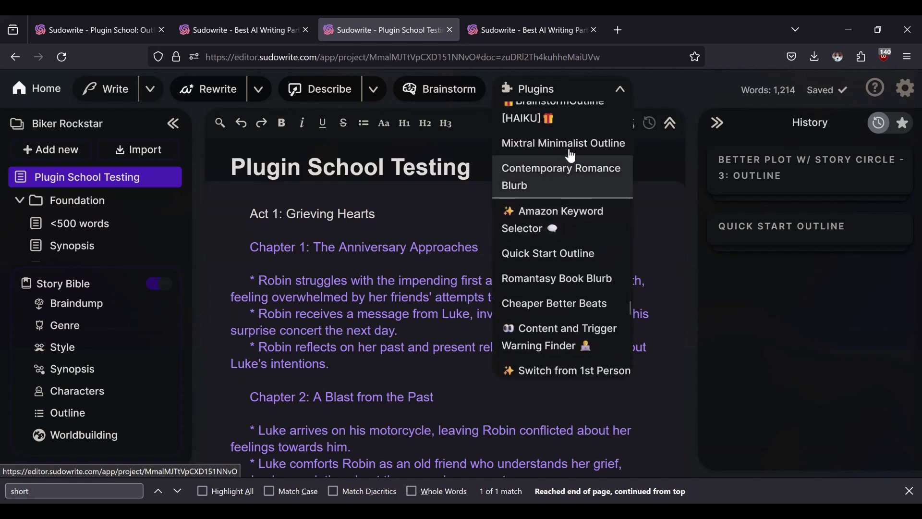
{"action": "left_click", "coordinate": [571, 151]}
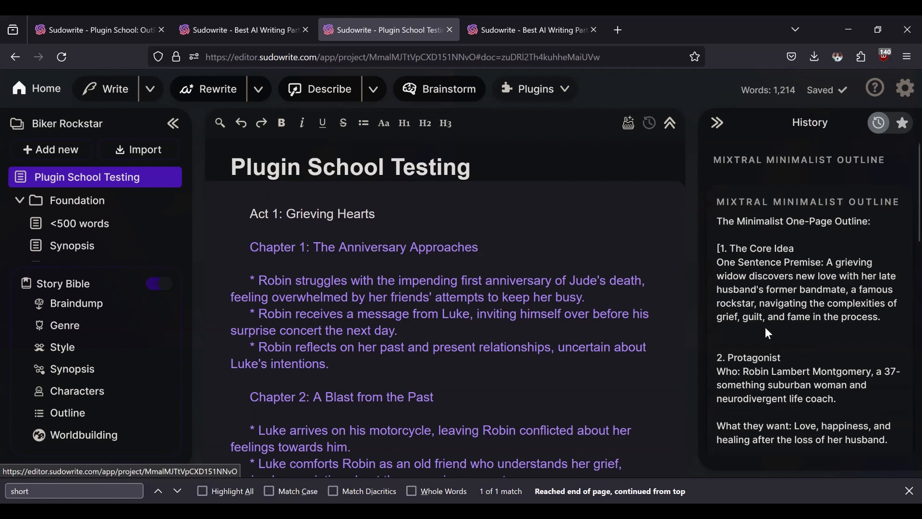
Read the generated minimalist outline from the core idea to the ending, checking each of its five sections
{"action": "scroll", "coordinate": [765, 333], "scroll_direction": "down", "scroll_amount": 3}
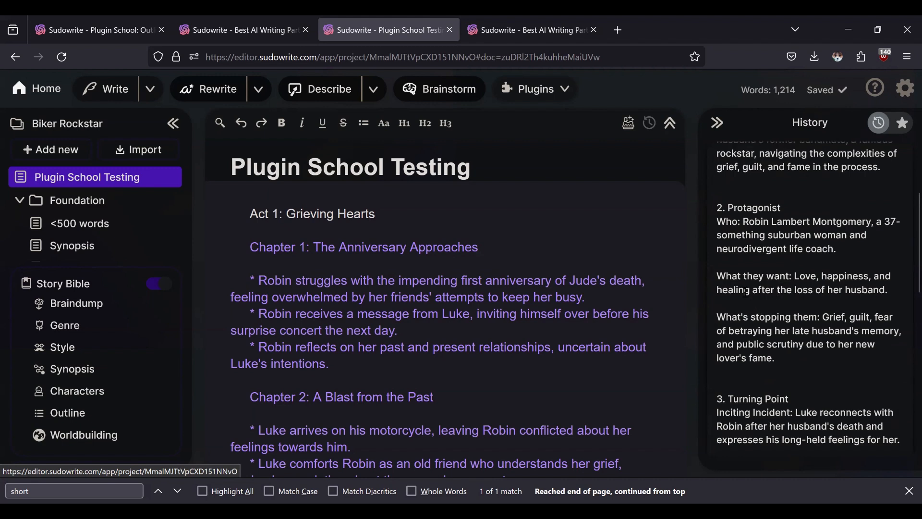
{"action": "scroll", "coordinate": [750, 304], "scroll_direction": "down", "scroll_amount": 2}
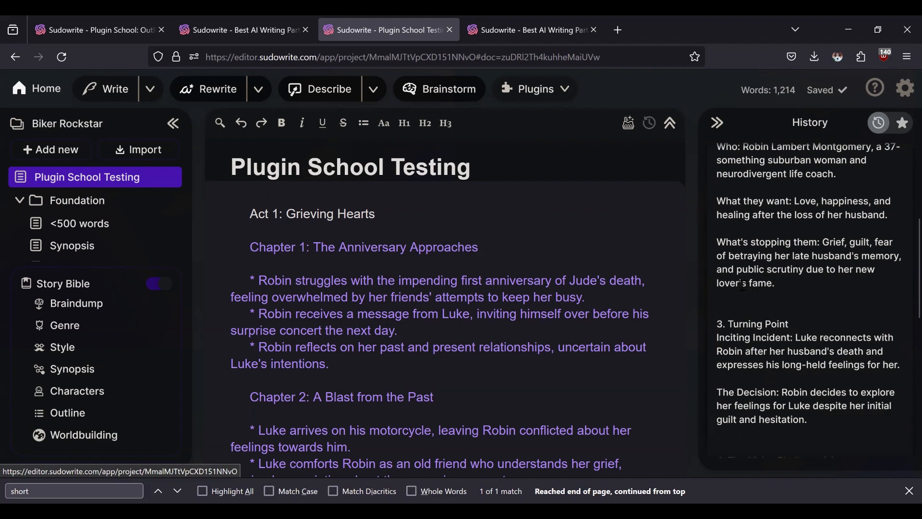
{"action": "scroll", "coordinate": [770, 282], "scroll_direction": "down", "scroll_amount": 3}
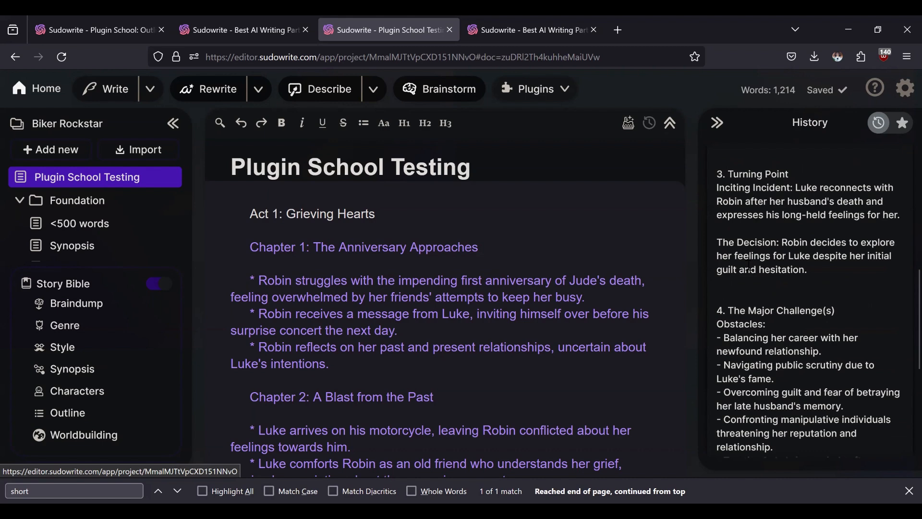
{"action": "scroll", "coordinate": [749, 269], "scroll_direction": "down", "scroll_amount": 2}
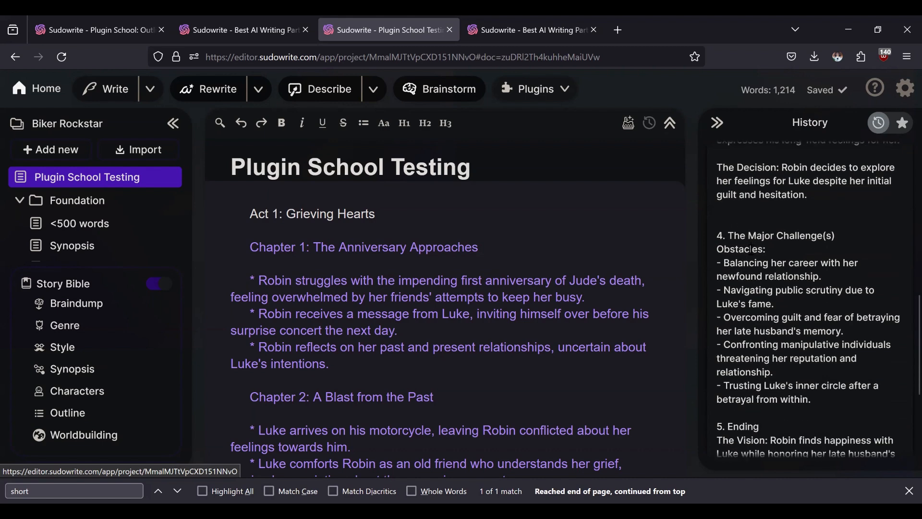
{"action": "scroll", "coordinate": [759, 276], "scroll_direction": "down", "scroll_amount": 5}
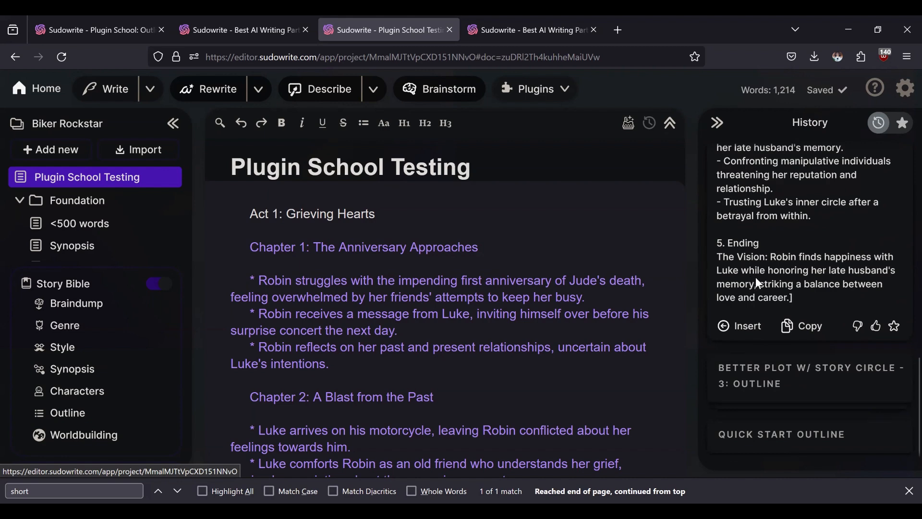
{"action": "scroll", "coordinate": [759, 280], "scroll_direction": "up", "scroll_amount": 4}
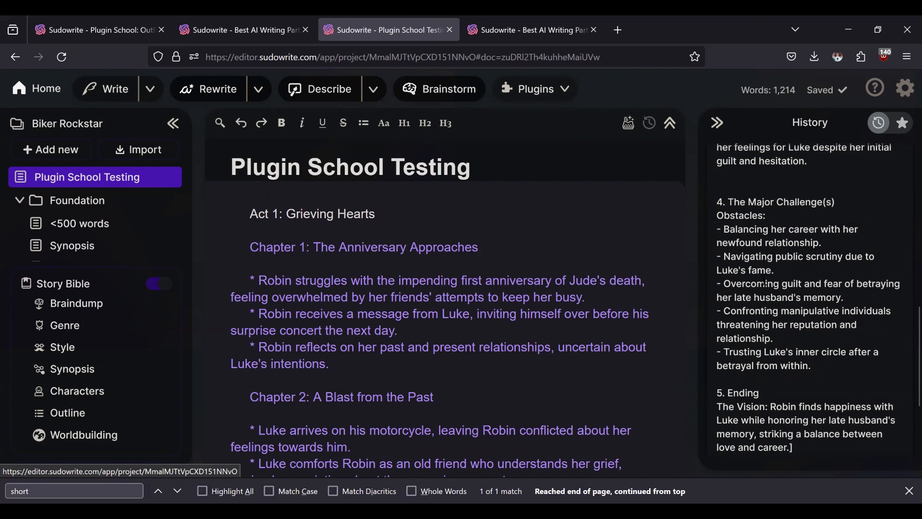
{"action": "scroll", "coordinate": [787, 272], "scroll_direction": "down", "scroll_amount": 3}
{"action": "scroll", "coordinate": [786, 273], "scroll_direction": "up", "scroll_amount": 5}
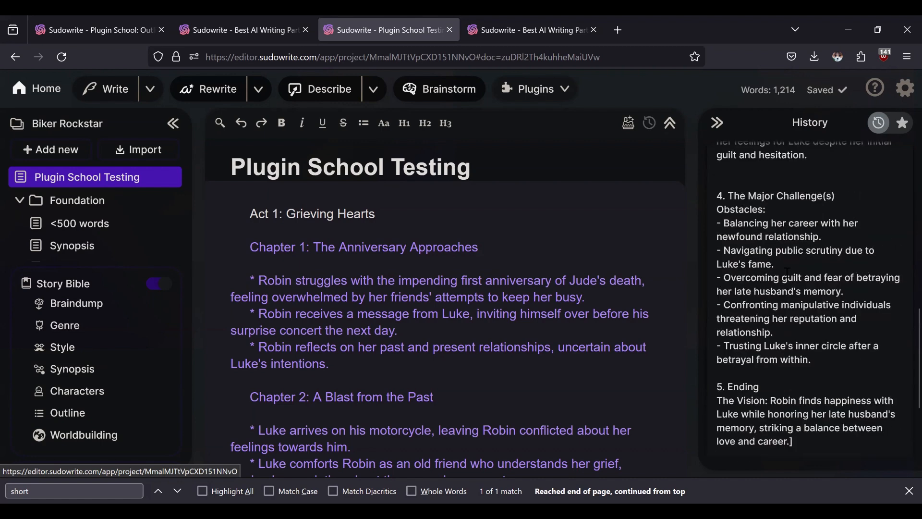
{"action": "scroll", "coordinate": [788, 272], "scroll_direction": "up", "scroll_amount": 8}
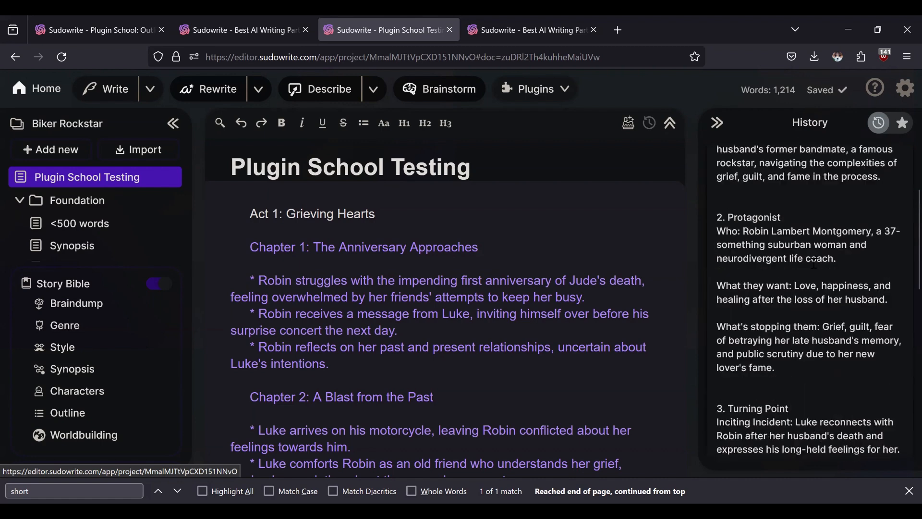
{"action": "scroll", "coordinate": [814, 263], "scroll_direction": "up", "scroll_amount": 2}
{"action": "scroll", "coordinate": [814, 266], "scroll_direction": "down", "scroll_amount": 2}
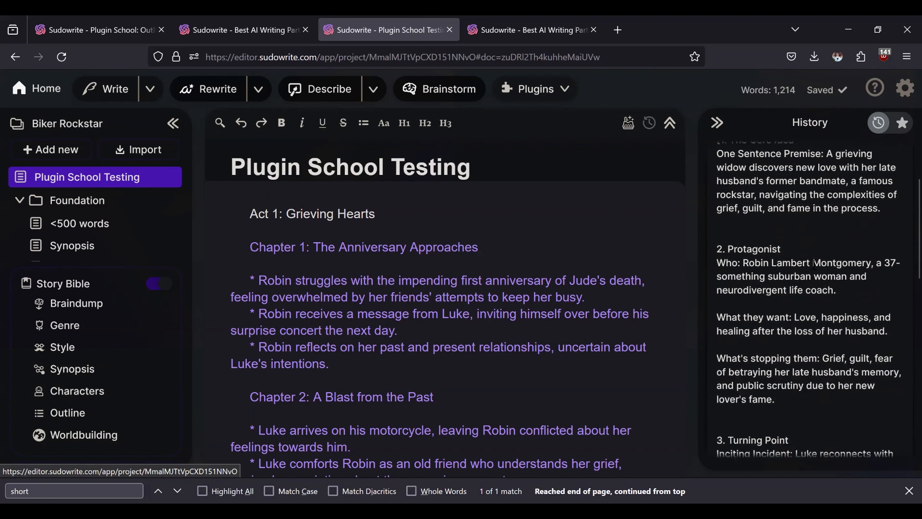
{"action": "scroll", "coordinate": [813, 263], "scroll_direction": "down", "scroll_amount": 17}
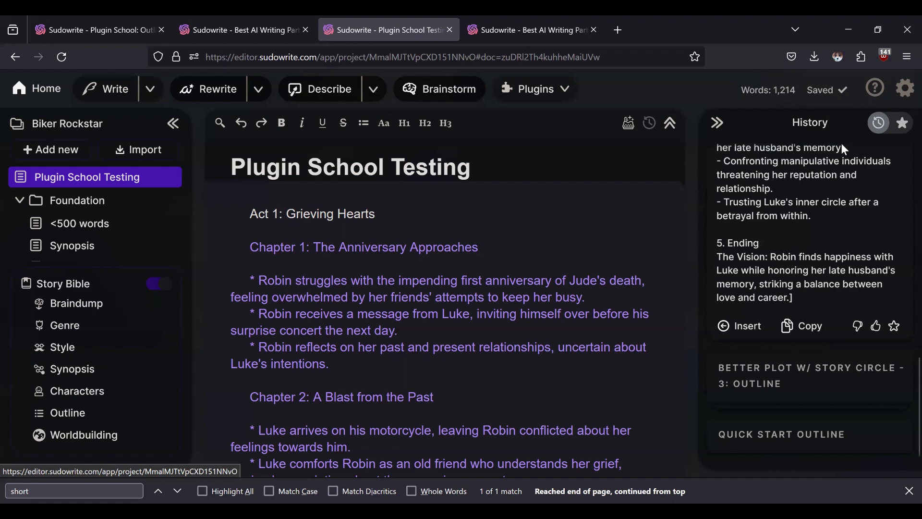
Check the Mixtral Minimalist Outline run's credit cost in the account's recent activity, and return to the document
{"action": "left_click", "coordinate": [905, 88]}
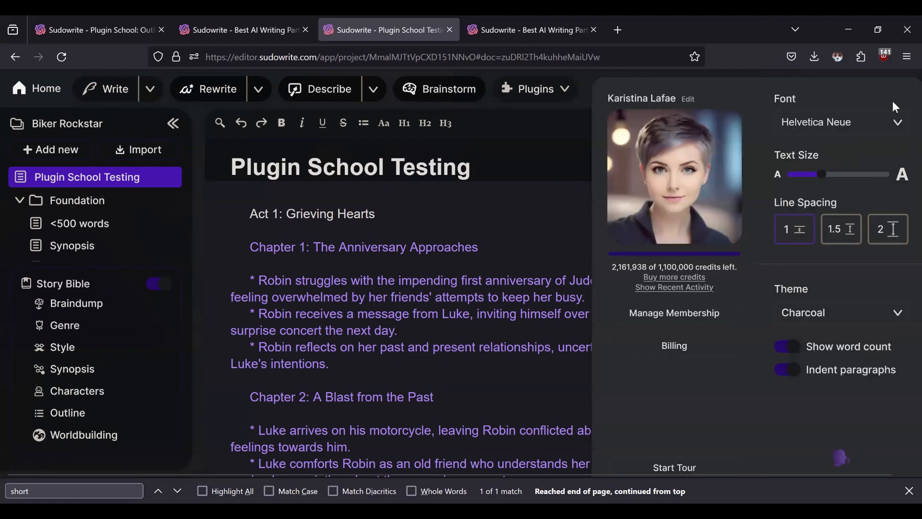
{"action": "left_click", "coordinate": [665, 287]}
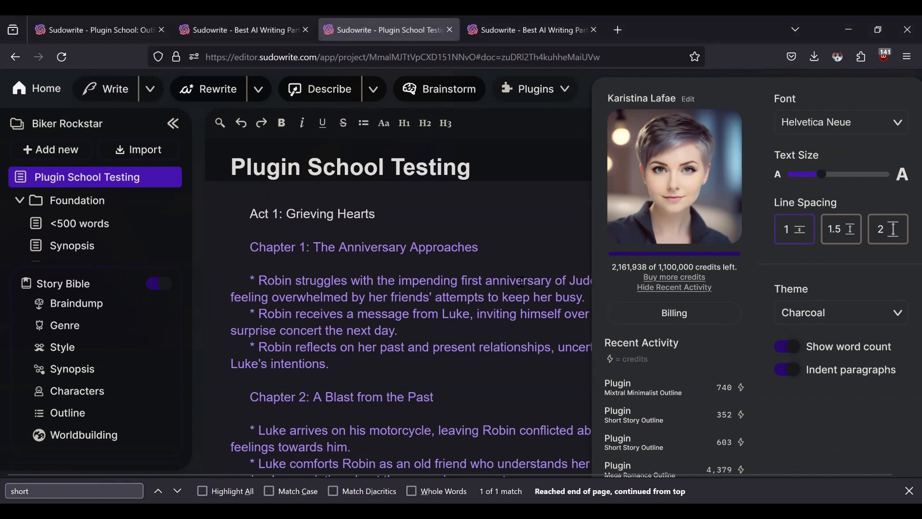
{"action": "left_click", "coordinate": [513, 254]}
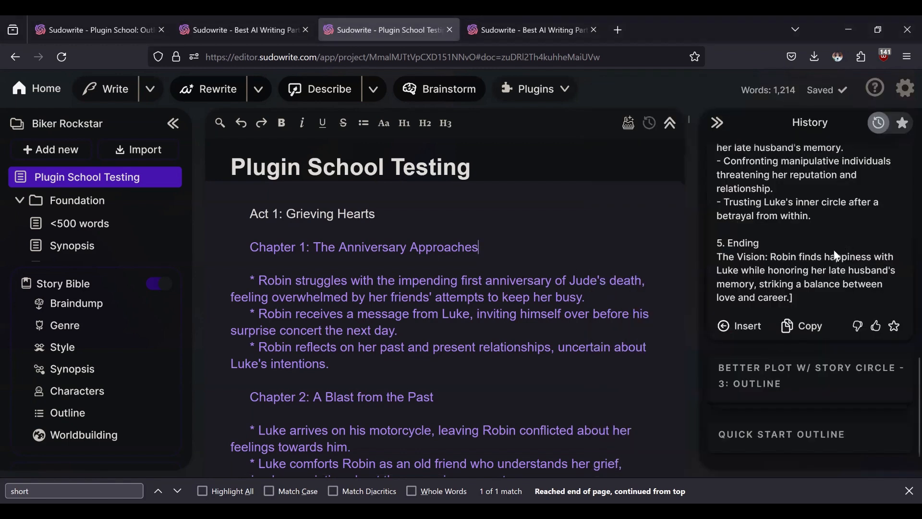
Review the minimalist outline's premise, protagonist, turning point, challenges and ending again, and return to its beginning
{"action": "scroll", "coordinate": [835, 255], "scroll_direction": "up", "scroll_amount": 3}
{"action": "scroll", "coordinate": [835, 254], "scroll_direction": "up", "scroll_amount": 9}
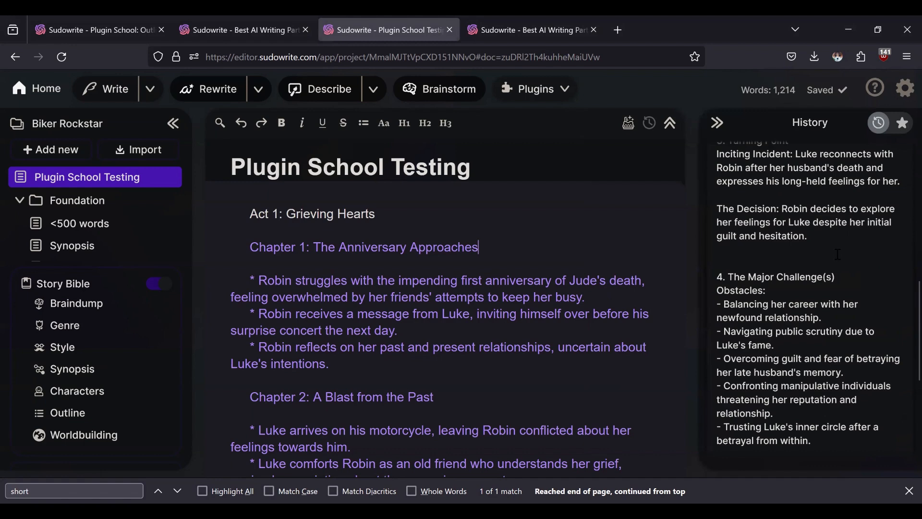
{"action": "scroll", "coordinate": [837, 256], "scroll_direction": "up", "scroll_amount": 2}
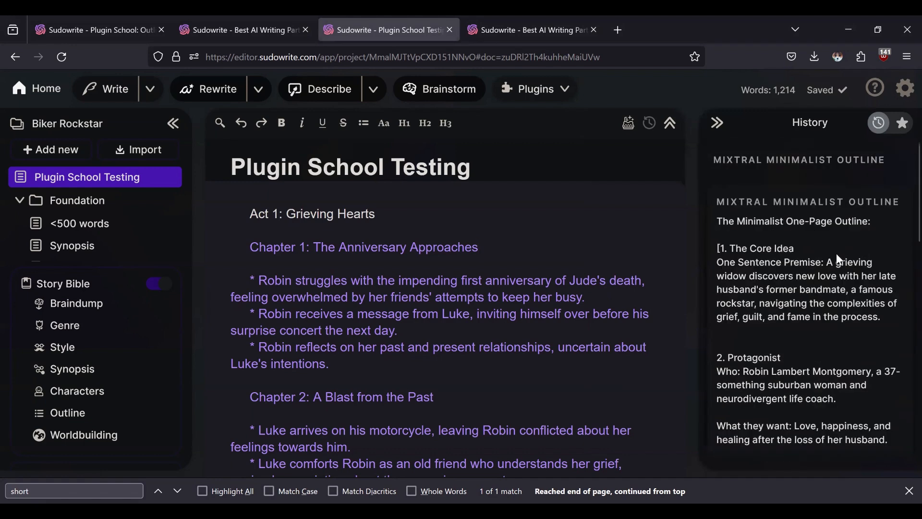
{"action": "scroll", "coordinate": [839, 259], "scroll_direction": "down", "scroll_amount": 3}
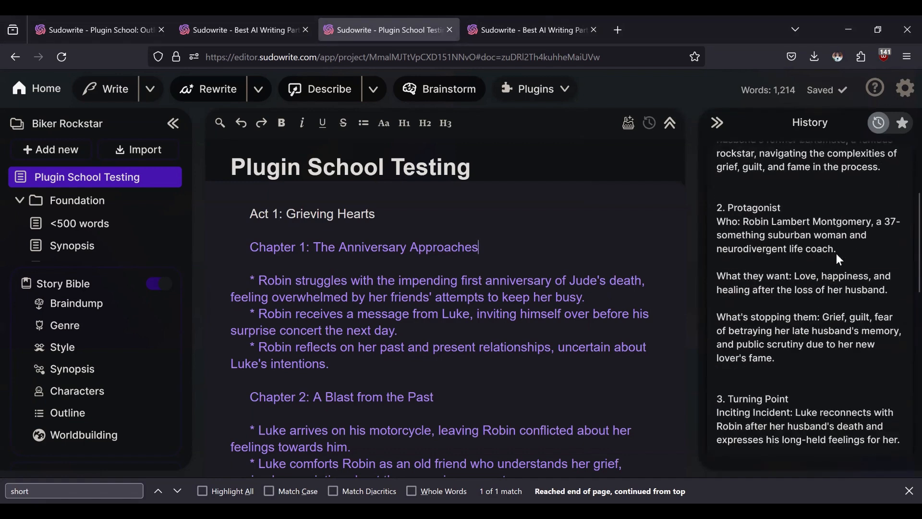
{"action": "scroll", "coordinate": [829, 255], "scroll_direction": "down", "scroll_amount": 7}
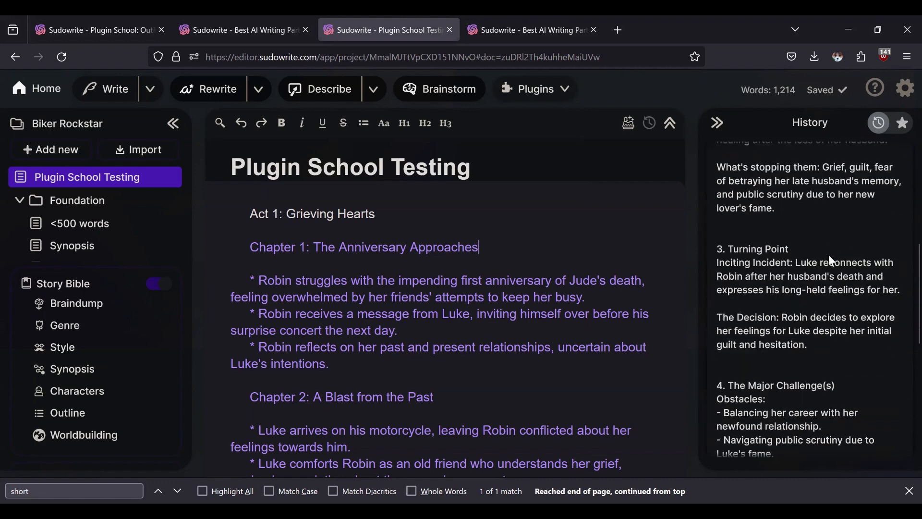
{"action": "scroll", "coordinate": [829, 256], "scroll_direction": "down", "scroll_amount": 4}
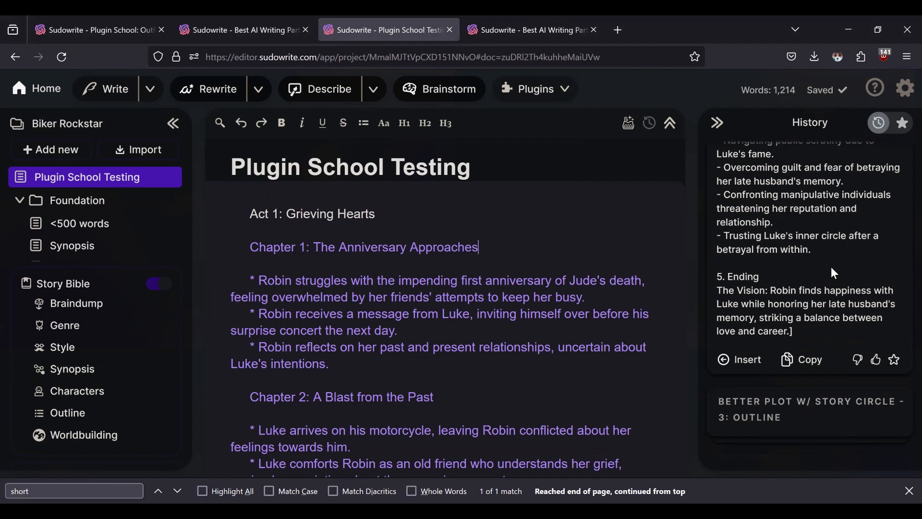
{"action": "scroll", "coordinate": [833, 273], "scroll_direction": "up", "scroll_amount": 10}
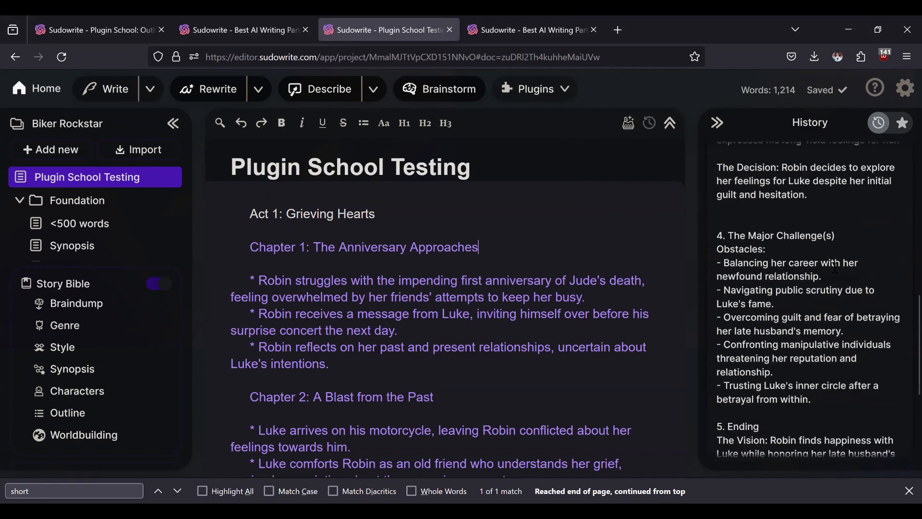
{"action": "scroll", "coordinate": [833, 279], "scroll_direction": "up", "scroll_amount": 3}
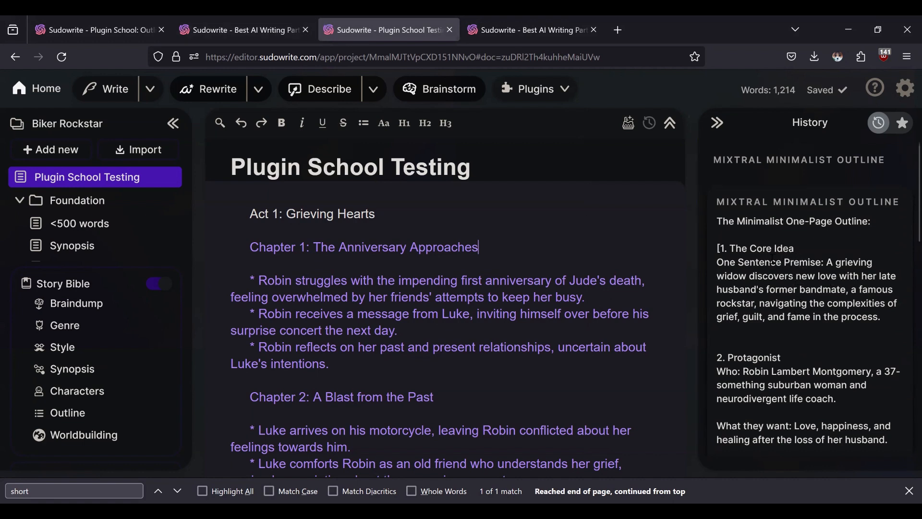
{"action": "scroll", "coordinate": [787, 320], "scroll_direction": "down", "scroll_amount": 5}
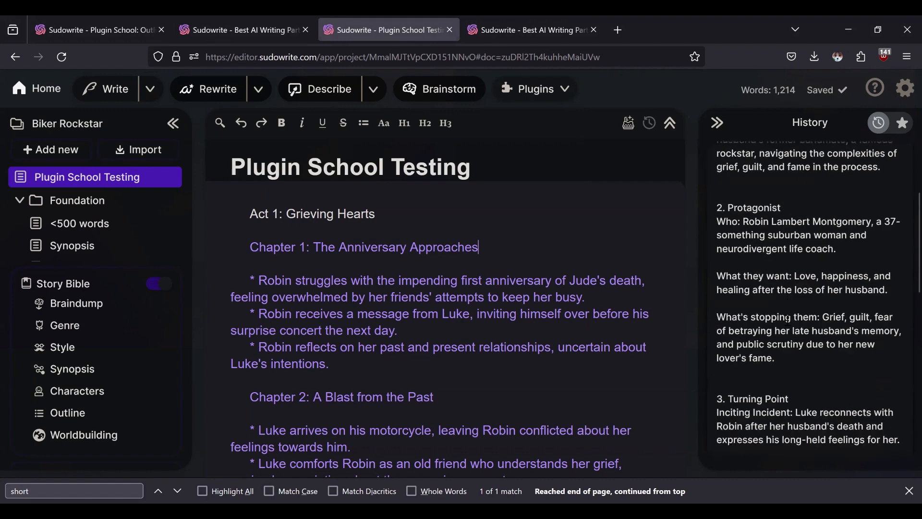
{"action": "scroll", "coordinate": [788, 320], "scroll_direction": "down", "scroll_amount": 1}
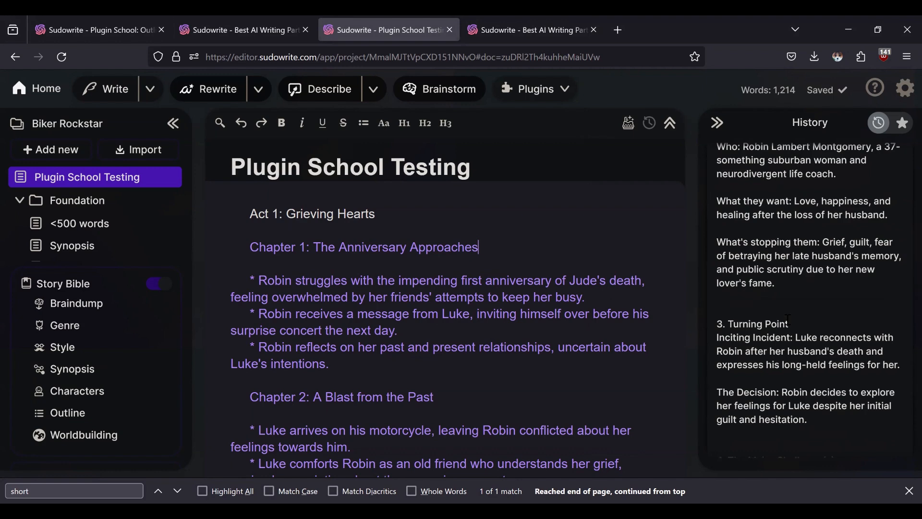
{"action": "scroll", "coordinate": [788, 320], "scroll_direction": "up", "scroll_amount": 3}
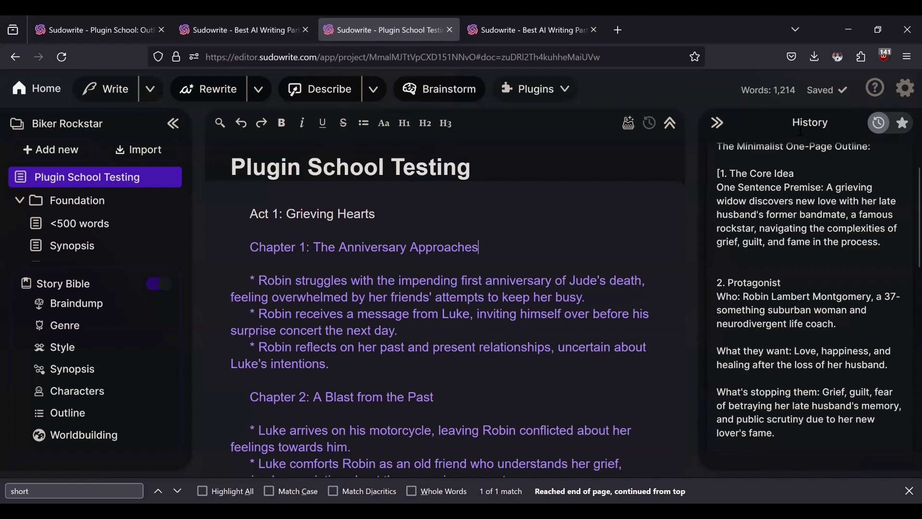
Show the account's recent activity again to recheck the credits used by the Mixtral Minimalist Outline plugin
{"action": "left_click", "coordinate": [905, 88]}
{"action": "left_click", "coordinate": [673, 289]}
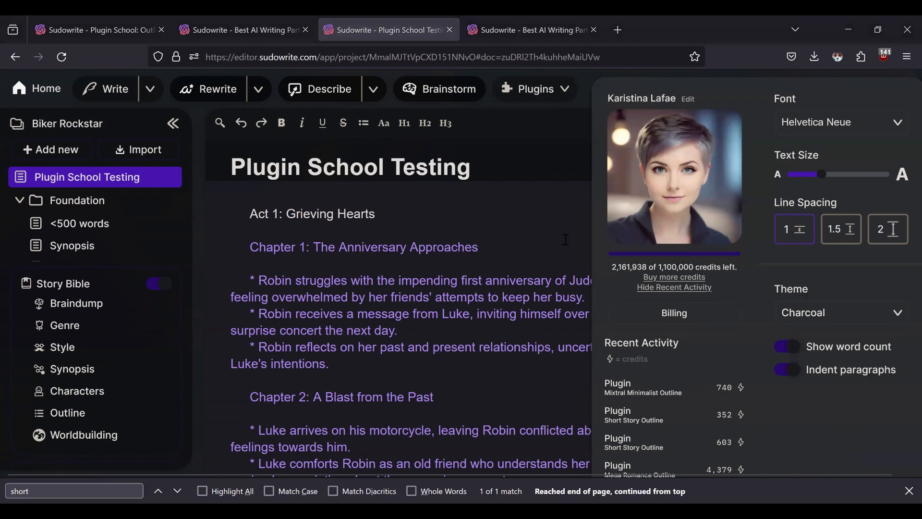
Close the account's recent activity and reread the Mixtral Minimalist Outline result from its challenges and ending back to the core idea
{"action": "left_click", "coordinate": [579, 246]}
{"action": "scroll", "coordinate": [813, 266], "scroll_direction": "up", "scroll_amount": 2}
{"action": "scroll", "coordinate": [819, 266], "scroll_direction": "down", "scroll_amount": 4}
{"action": "scroll", "coordinate": [817, 267], "scroll_direction": "down", "scroll_amount": 6}
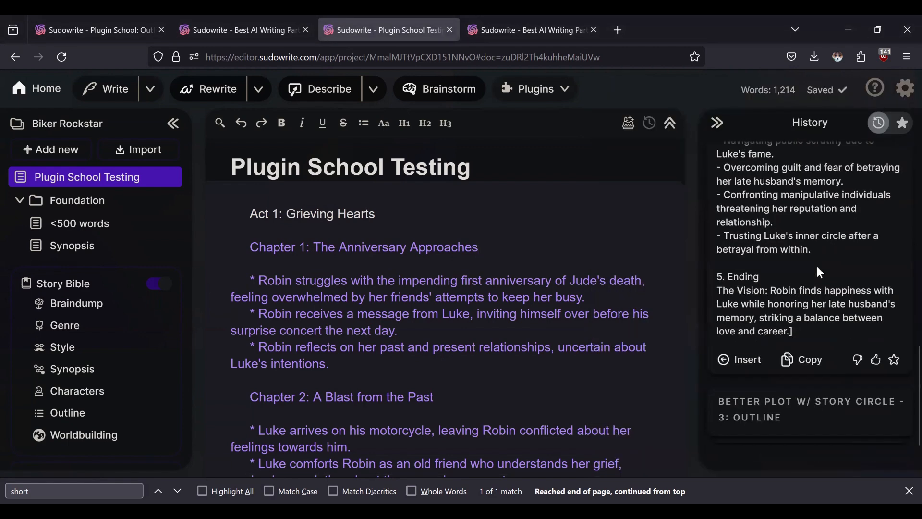
{"action": "scroll", "coordinate": [817, 266], "scroll_direction": "up", "scroll_amount": 3}
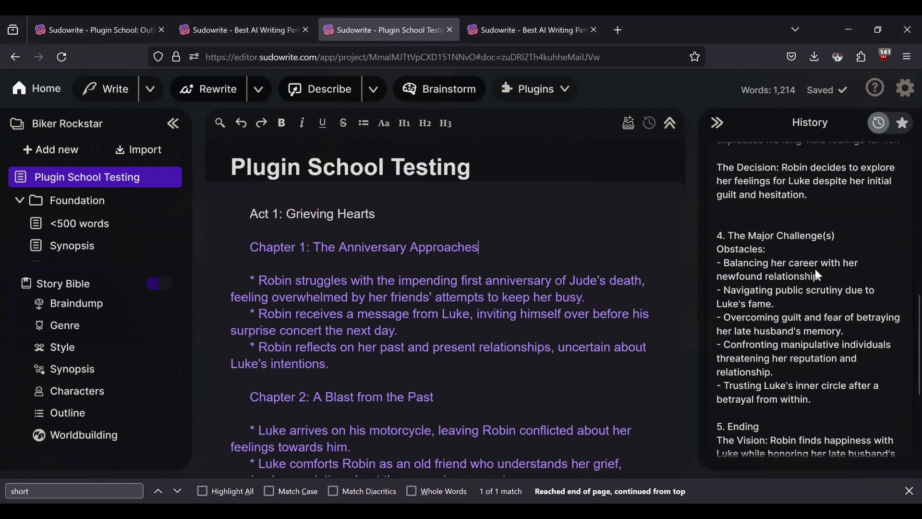
{"action": "scroll", "coordinate": [818, 275], "scroll_direction": "up", "scroll_amount": 8}
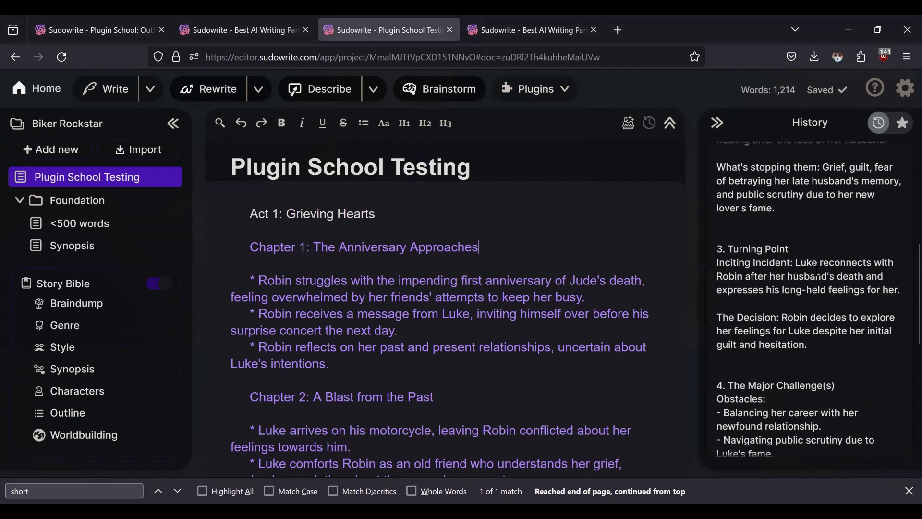
{"action": "scroll", "coordinate": [819, 276], "scroll_direction": "down", "scroll_amount": 6}
{"action": "scroll", "coordinate": [822, 232], "scroll_direction": "down", "scroll_amount": 6}
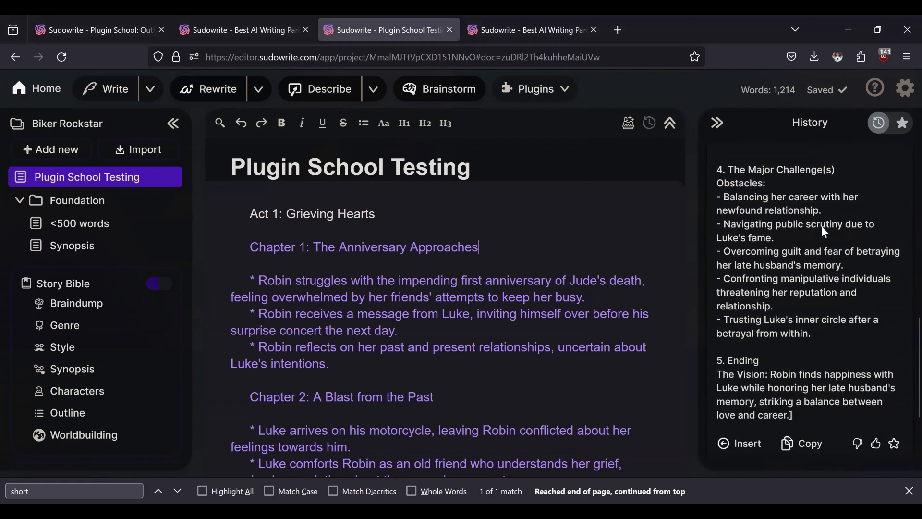
{"action": "scroll", "coordinate": [823, 228], "scroll_direction": "up", "scroll_amount": 10}
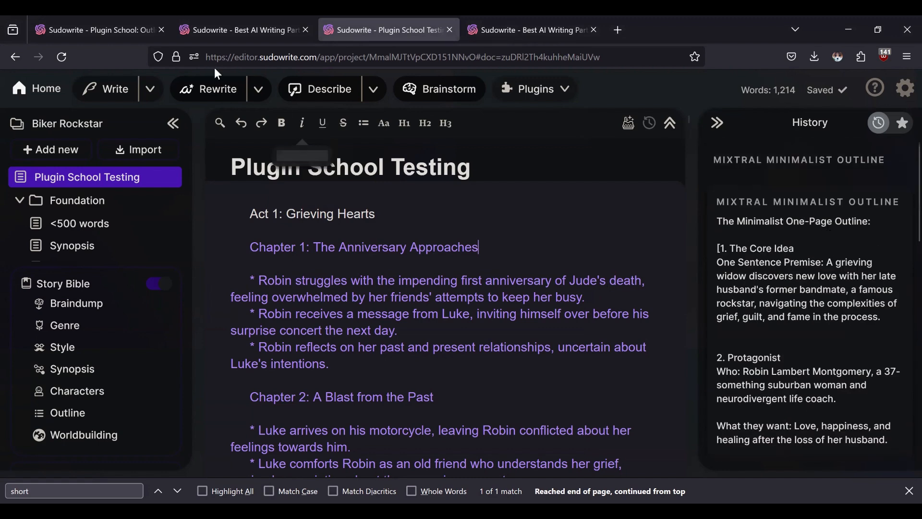
Switch to the Plugin School: Outlines document and review its list of outline plugins, ending at the welcome section
{"action": "left_click", "coordinate": [70, 24]}
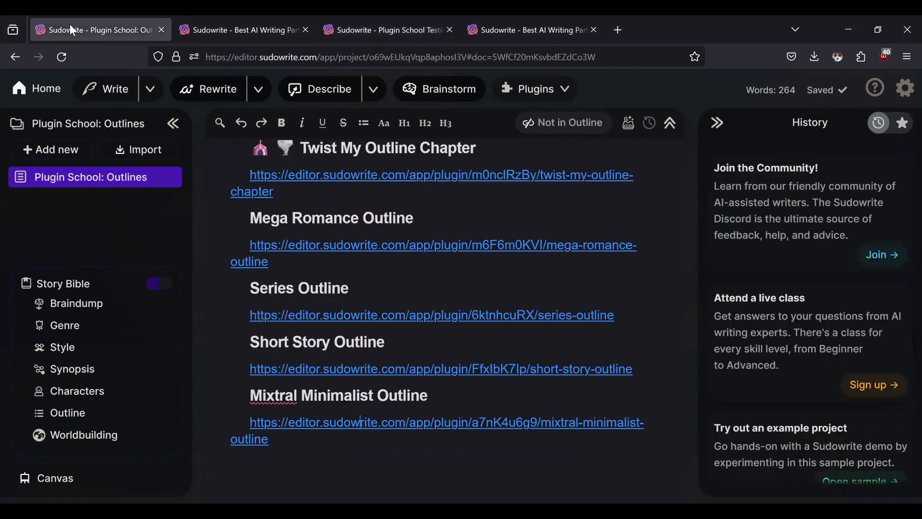
{"action": "scroll", "coordinate": [506, 264], "scroll_direction": "up", "scroll_amount": 10}
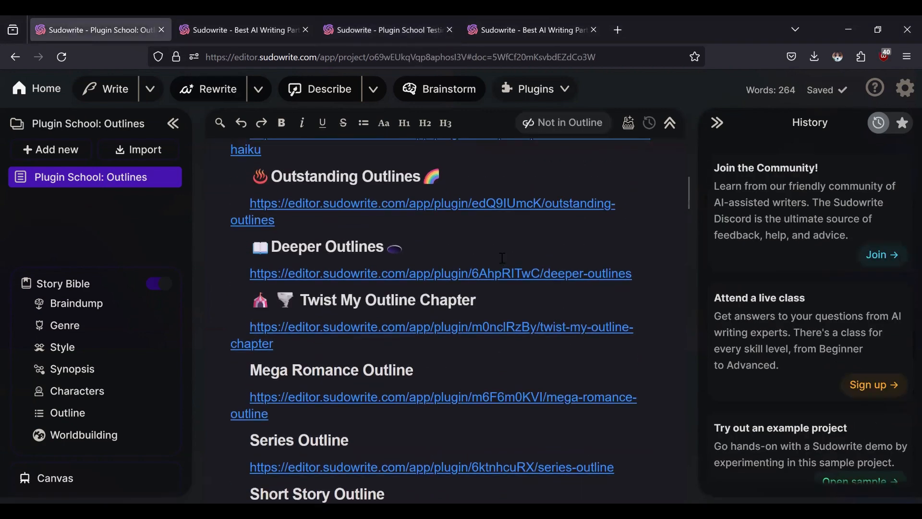
{"action": "scroll", "coordinate": [502, 258], "scroll_direction": "up", "scroll_amount": 6}
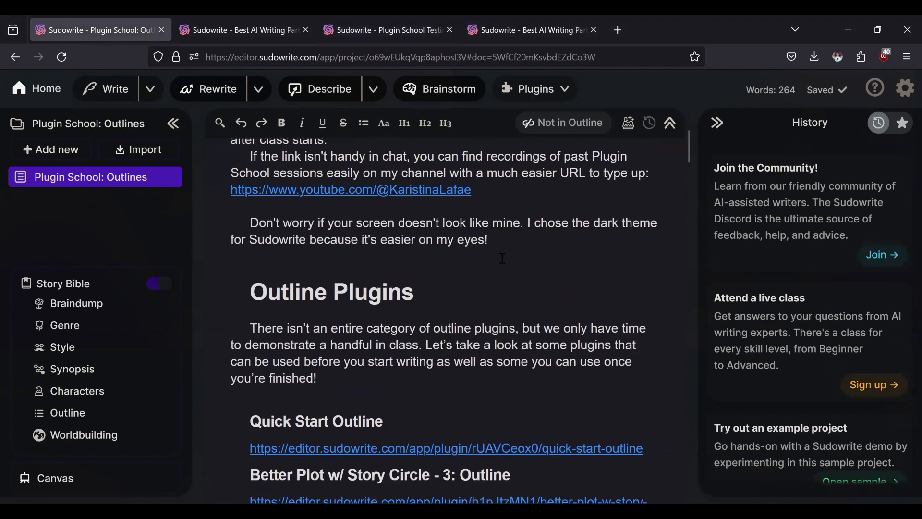
{"action": "scroll", "coordinate": [501, 260], "scroll_direction": "down", "scroll_amount": 5}
{"action": "scroll", "coordinate": [501, 259], "scroll_direction": "down", "scroll_amount": 2}
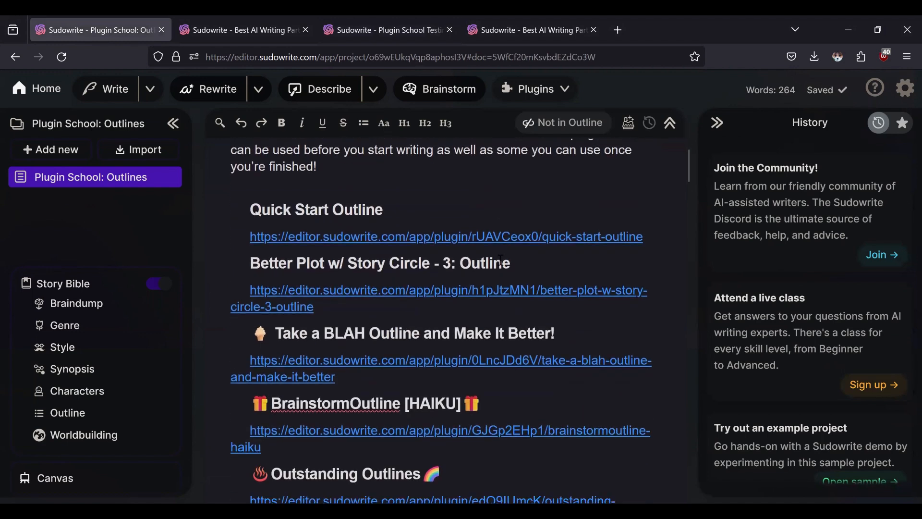
{"action": "scroll", "coordinate": [501, 259], "scroll_direction": "down", "scroll_amount": 2}
{"action": "scroll", "coordinate": [501, 260], "scroll_direction": "up", "scroll_amount": 2}
{"action": "scroll", "coordinate": [548, 246], "scroll_direction": "up", "scroll_amount": 10}
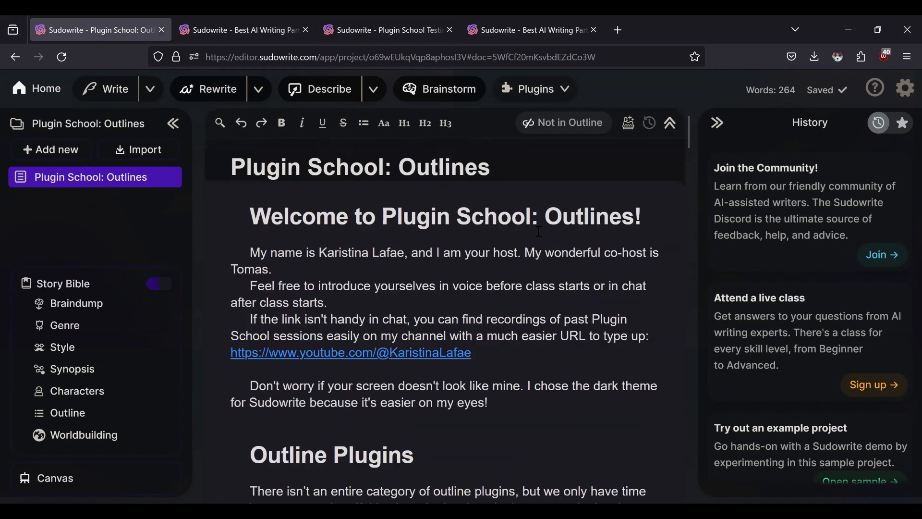